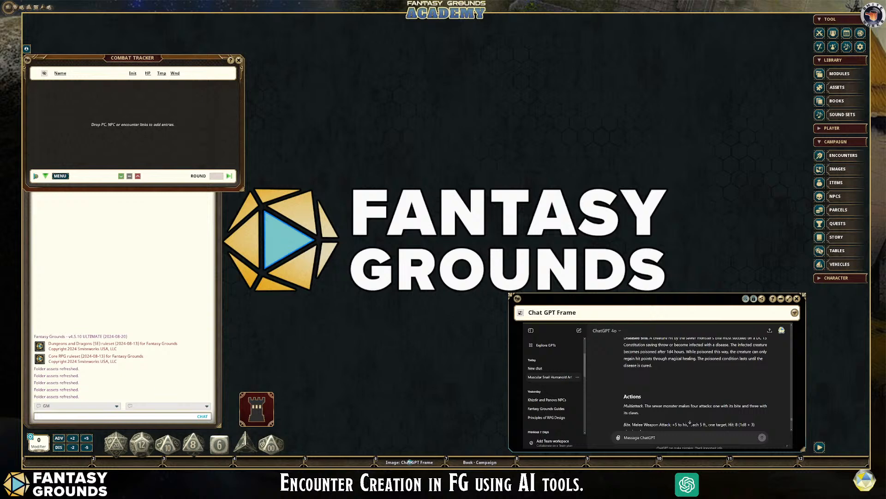
Step: Open the campaign assets window and enlarge it to show all the images in the Art_Sewer Encounters folder
{"action": "left_click", "coordinate": [852, 88]}
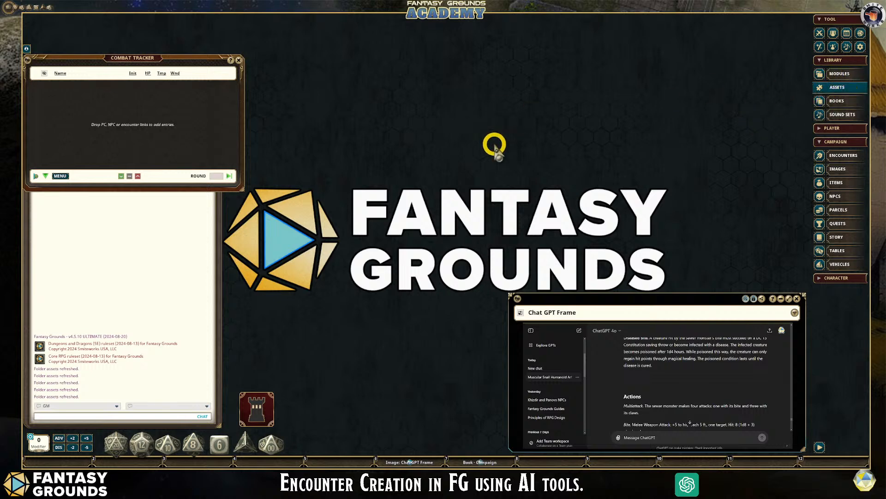
{"action": "left_click_drag", "start_coordinate": [353, 57], "coordinate": [360, 44]}
{"action": "left_click", "coordinate": [421, 194]}
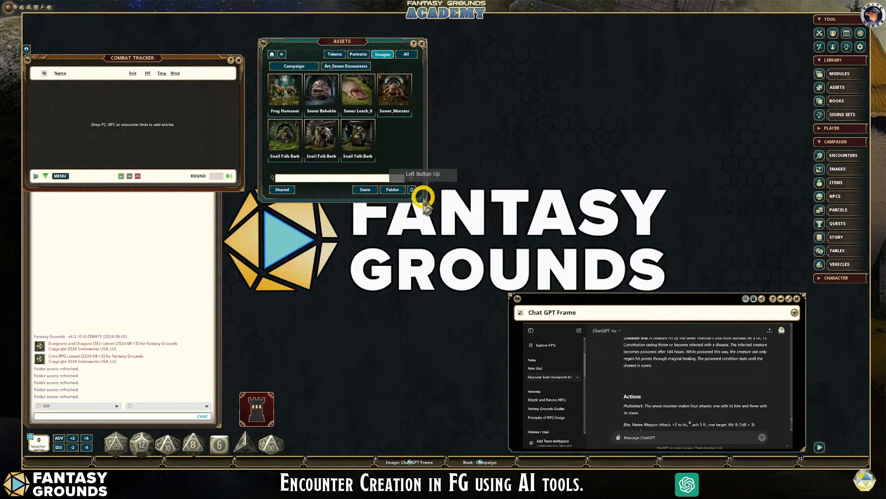
{"action": "left_click_drag", "start_coordinate": [422, 195], "coordinate": [490, 325]}
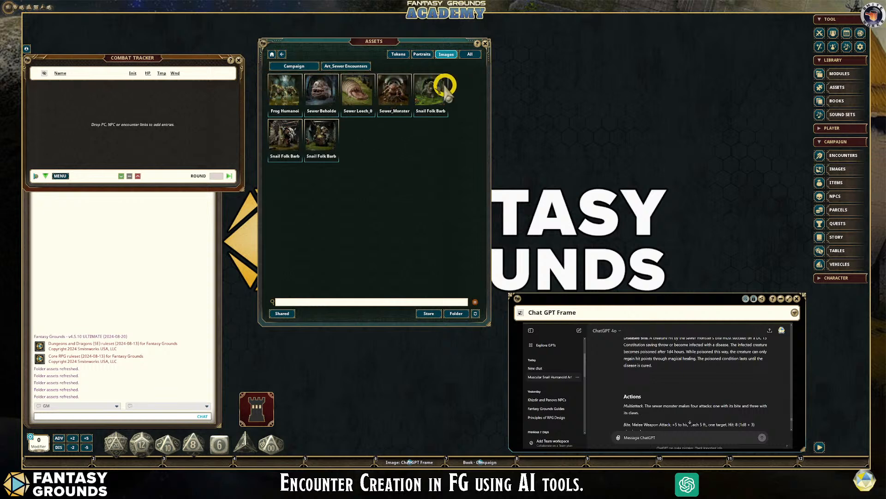
Step: Preview the frog humanoid, sewer beholder, sewer leech and sewer monster images one after another
{"action": "left_click", "coordinate": [280, 91]}
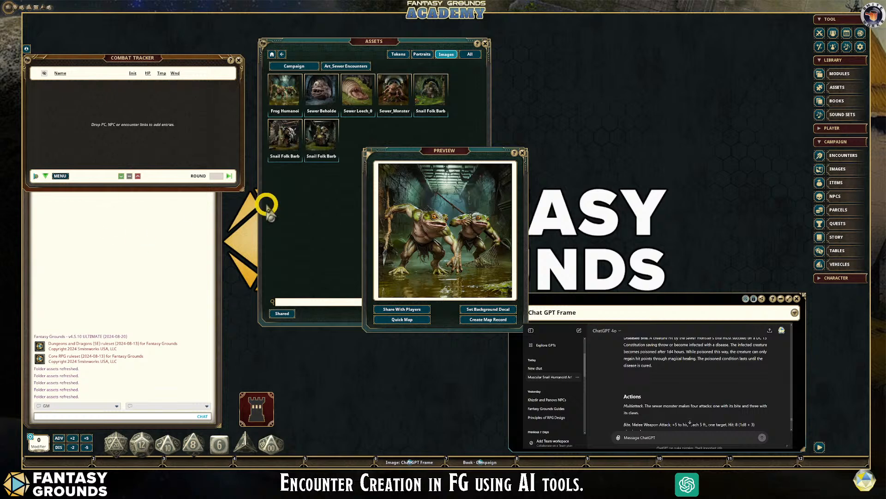
{"action": "left_click", "coordinate": [523, 153]}
{"action": "left_click", "coordinate": [317, 89]}
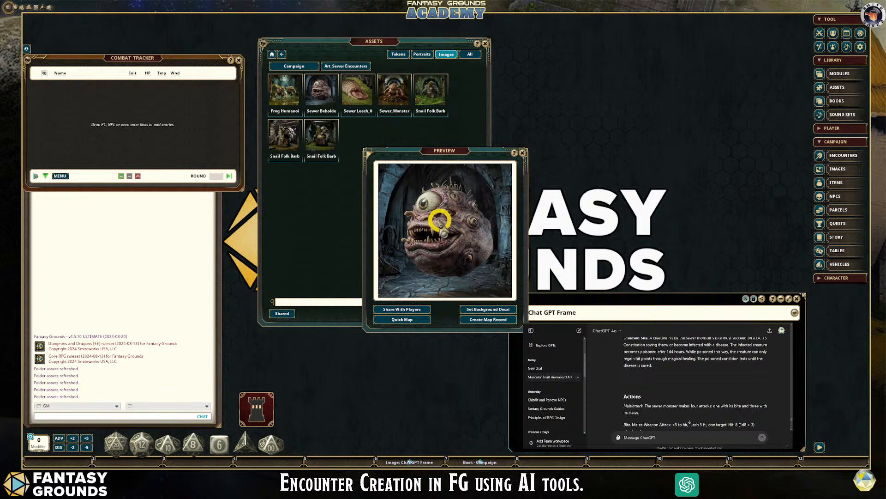
{"action": "left_click", "coordinate": [522, 152]}
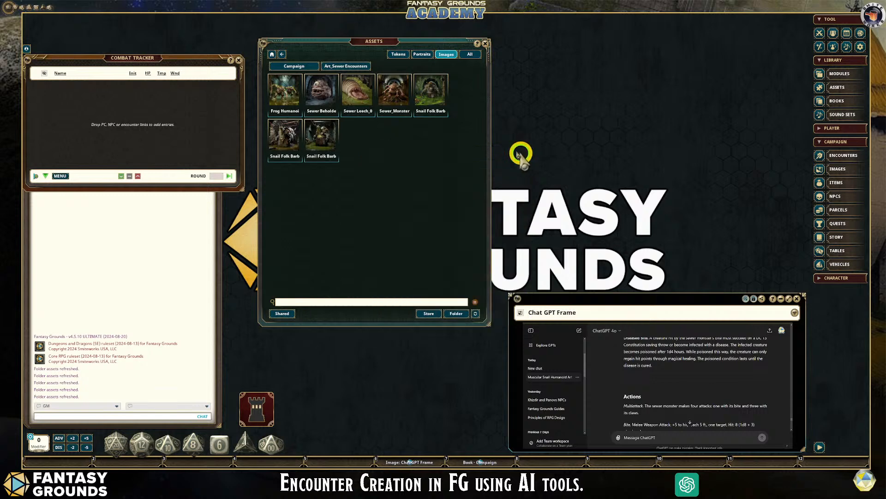
{"action": "left_click", "coordinate": [358, 90]}
{"action": "left_click", "coordinate": [468, 215]}
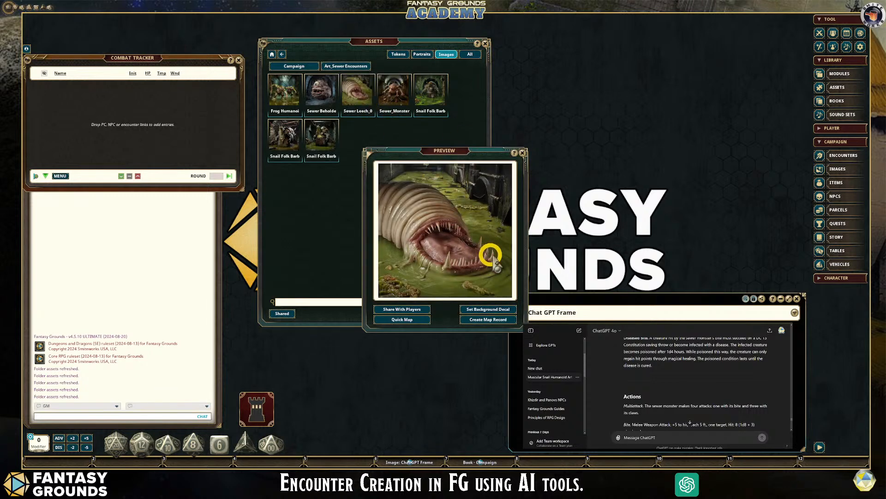
{"action": "left_click", "coordinate": [523, 153]}
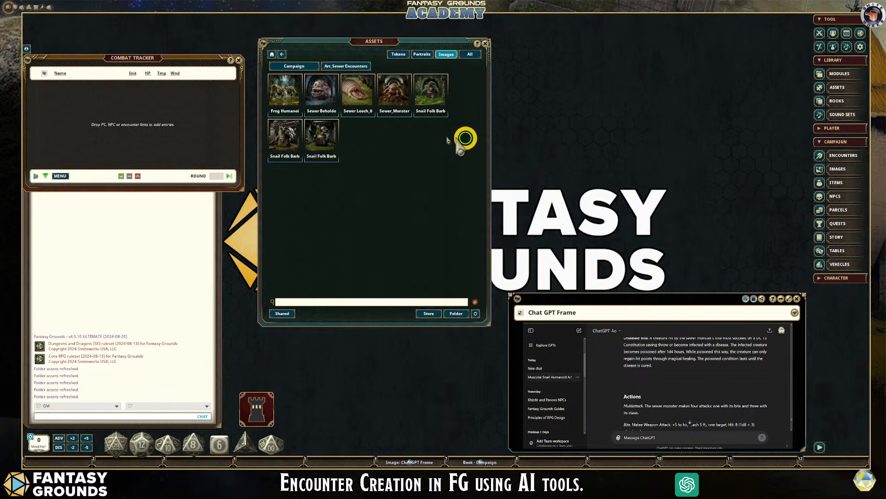
{"action": "left_click", "coordinate": [395, 92]}
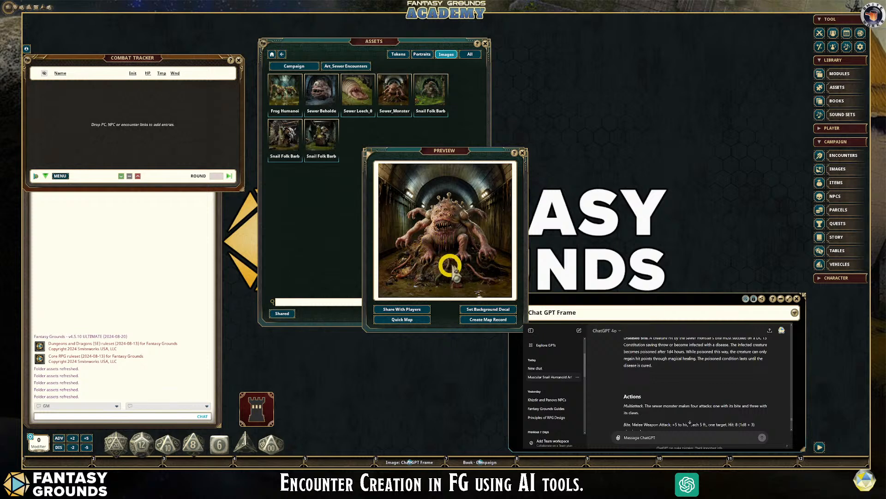
{"action": "left_click", "coordinate": [522, 152]}
Step: Preview the three Snail Folk Barbarian images, returning to the first one for a closer look
{"action": "left_click", "coordinate": [437, 97]}
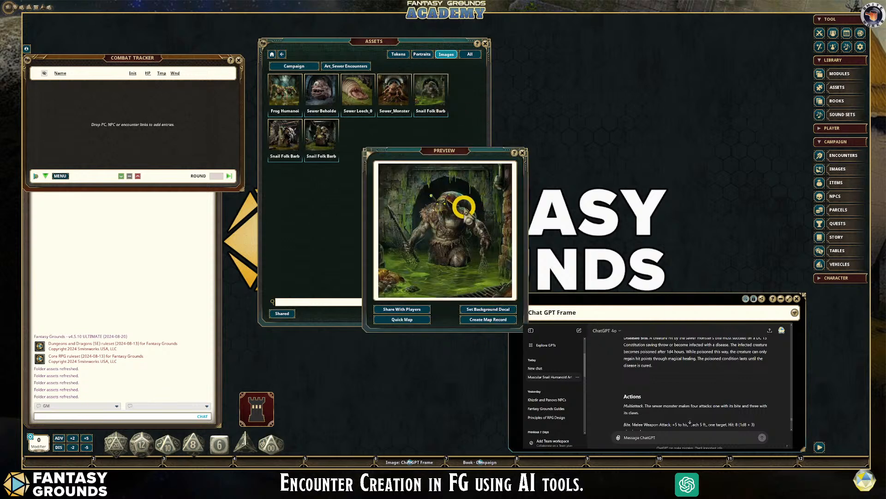
{"action": "left_click", "coordinate": [522, 152]}
{"action": "left_click", "coordinate": [280, 134]}
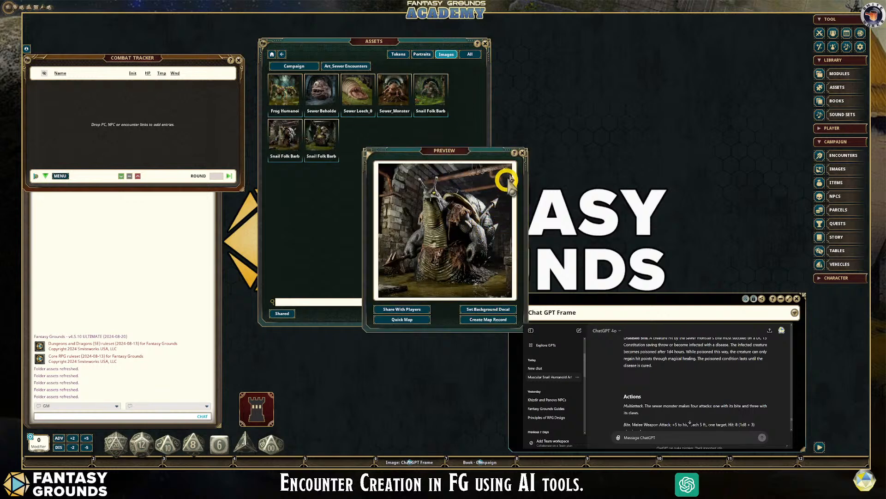
{"action": "left_click", "coordinate": [523, 152]}
{"action": "left_click", "coordinate": [327, 138]}
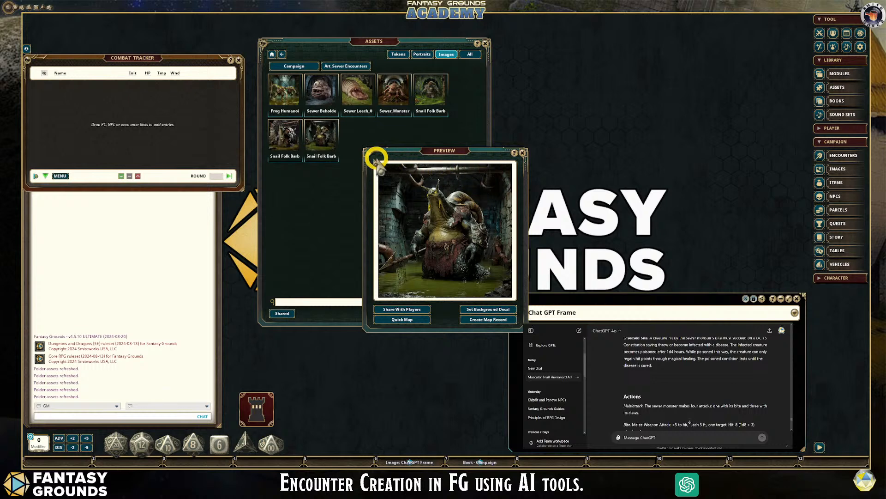
{"action": "left_click", "coordinate": [522, 152]}
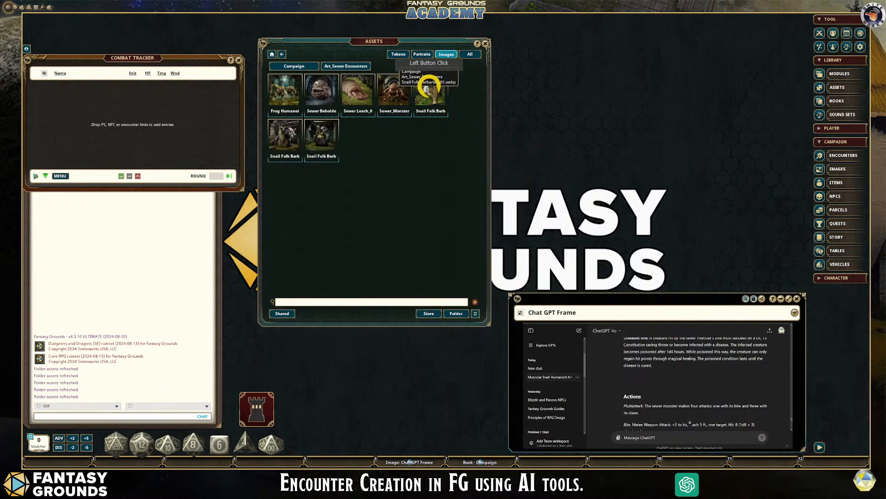
{"action": "left_click", "coordinate": [429, 85]}
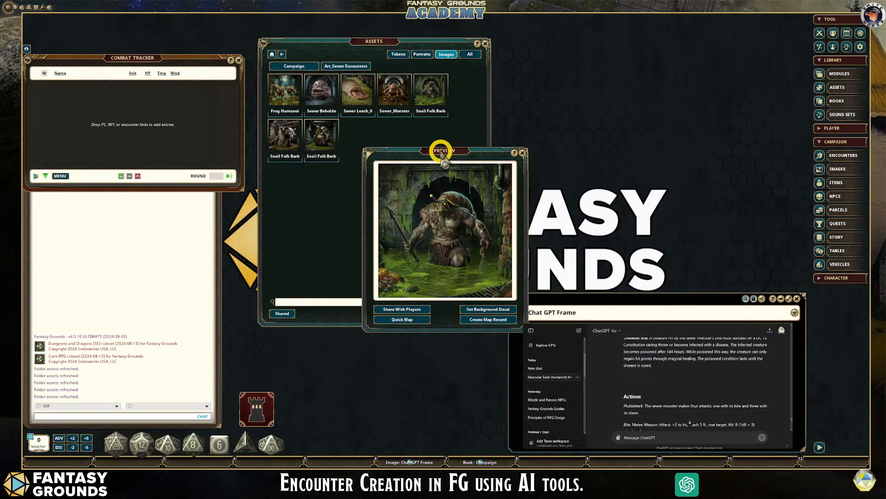
{"action": "left_click_drag", "start_coordinate": [442, 155], "coordinate": [350, 54]}
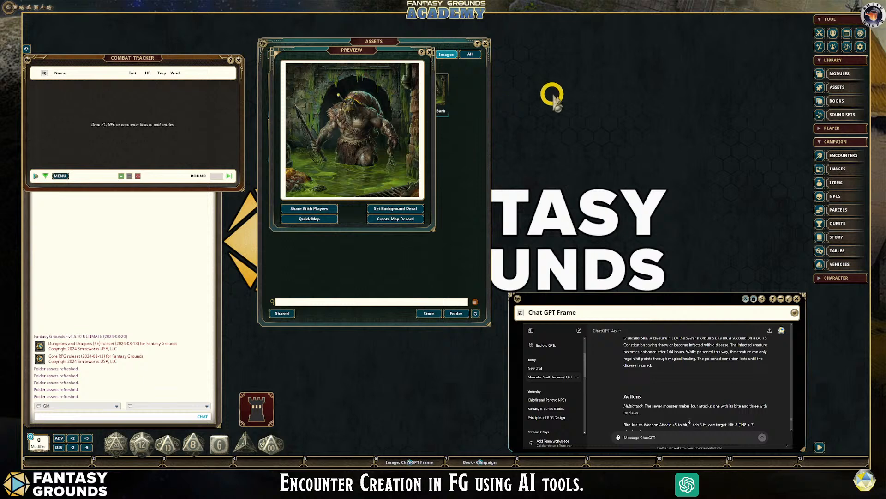
{"action": "left_click", "coordinate": [429, 52]}
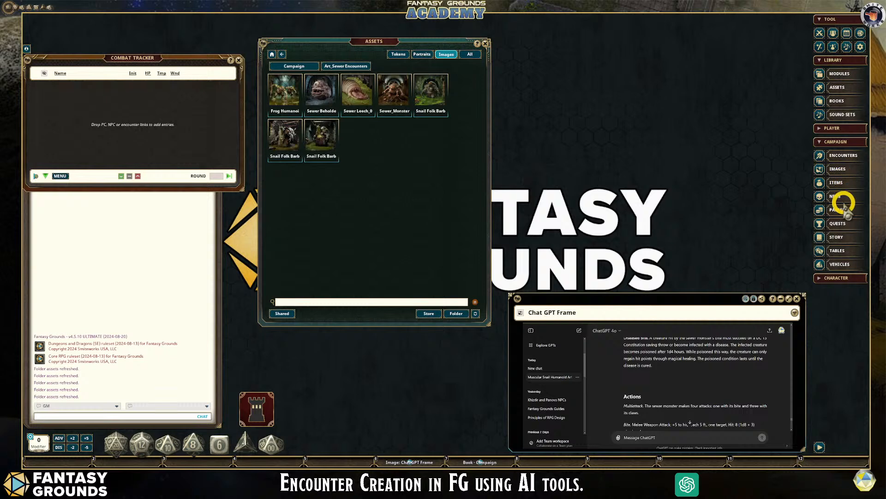
Step: Open the campaign's image records list beside the assets and add a new group named Sewer Encounters
{"action": "left_click", "coordinate": [842, 170]}
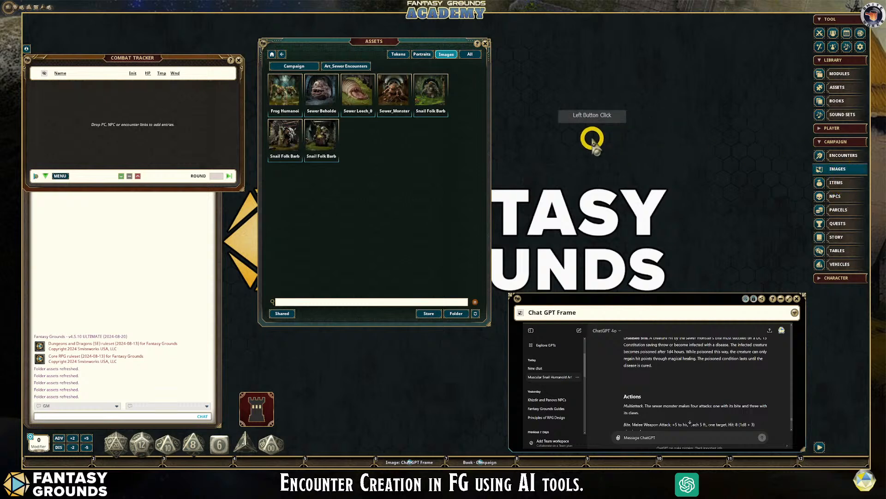
{"action": "left_click_drag", "start_coordinate": [449, 164], "coordinate": [582, 37]}
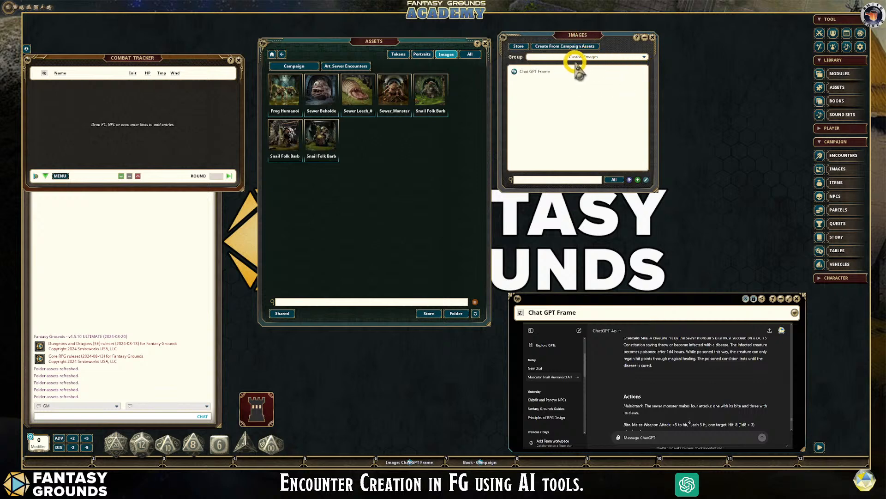
{"action": "left_click", "coordinate": [644, 57]}
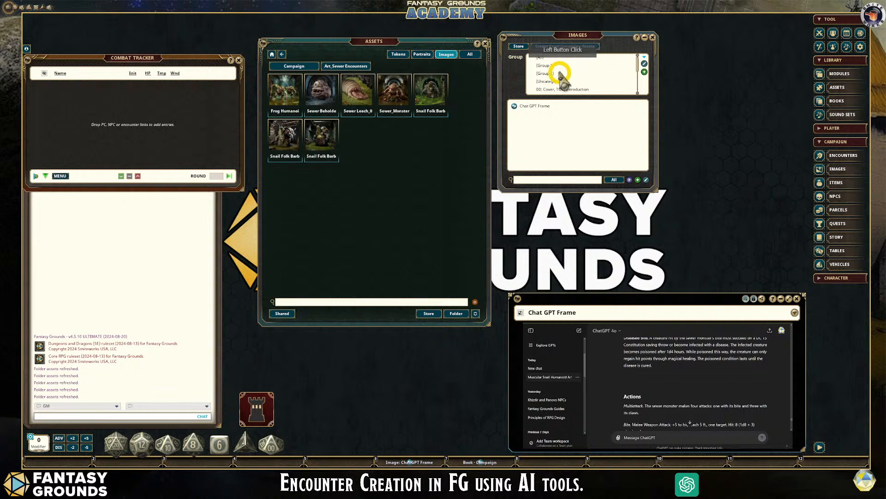
{"action": "left_click", "coordinate": [644, 63]}
{"action": "double_click", "coordinate": [630, 73]}
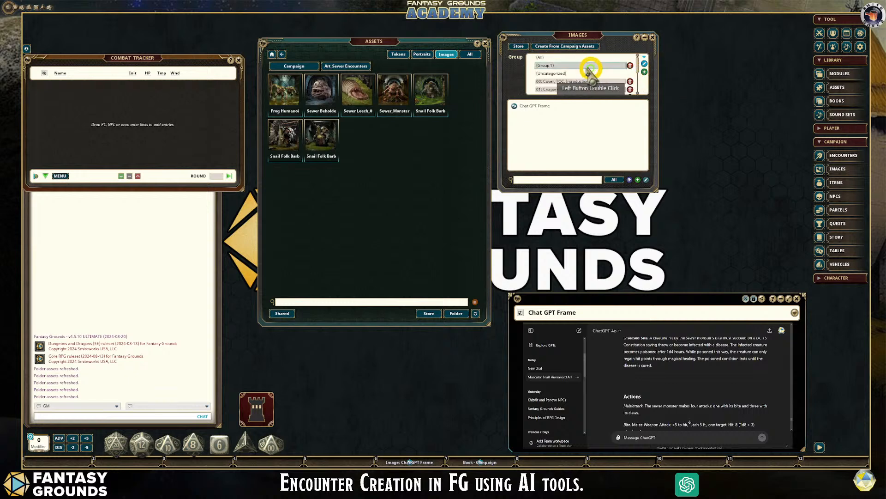
{"action": "left_click", "coordinate": [587, 68]}
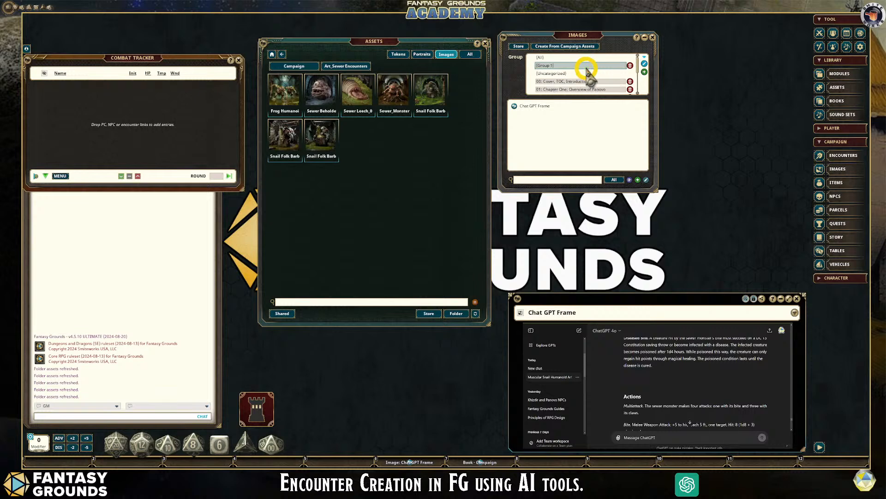
{"action": "type", "text": "5"}
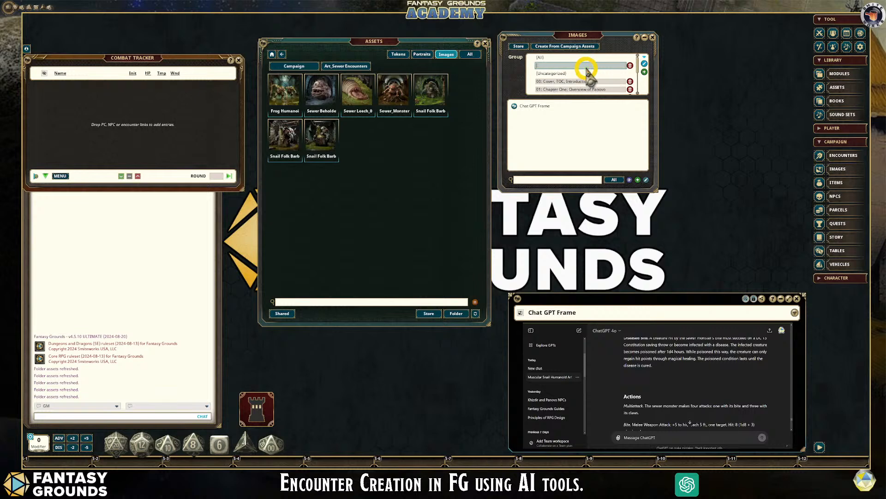
{"action": "type", "text": "ewer Encounters"}
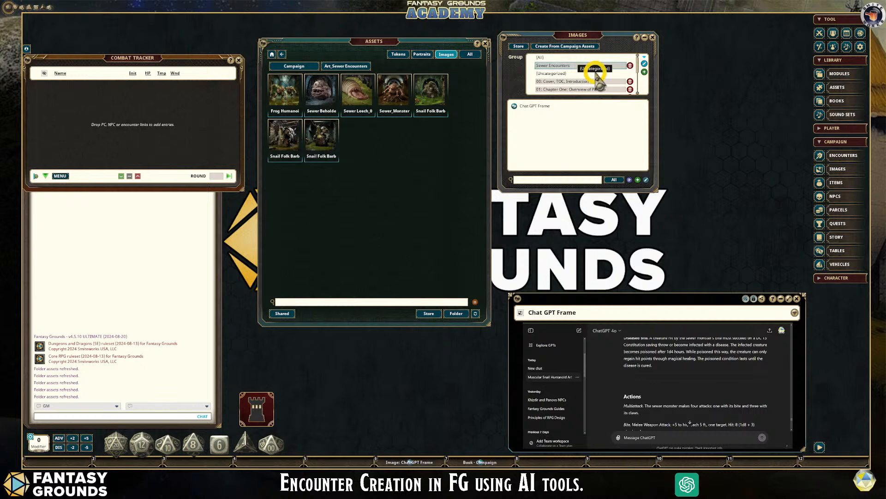
{"action": "left_click", "coordinate": [645, 64]}
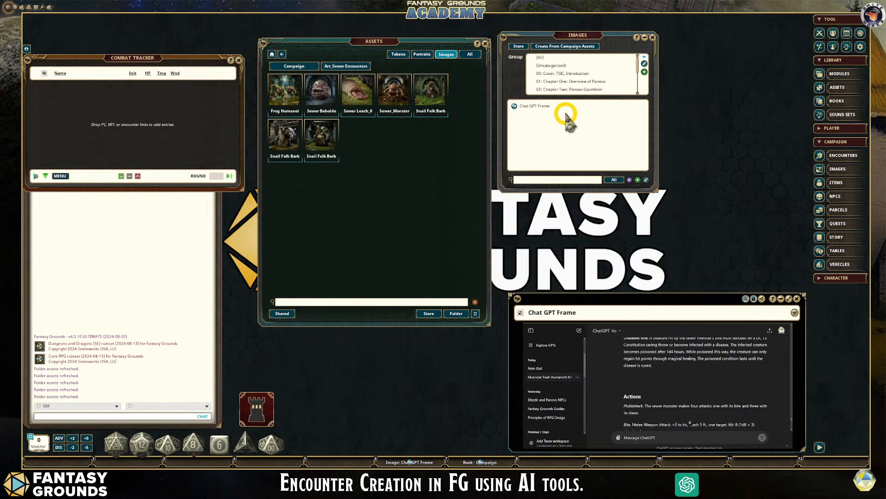
Step: Switch the image list to the Sewer Encounters group and import all campaign image assets as records into it
{"action": "scroll", "coordinate": [580, 83], "scroll_direction": "down", "scroll_amount": 3}
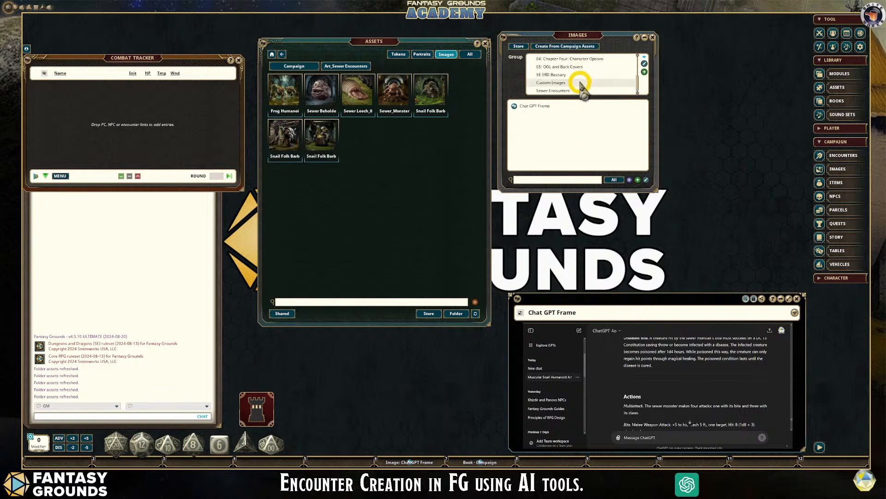
{"action": "left_click", "coordinate": [568, 89]}
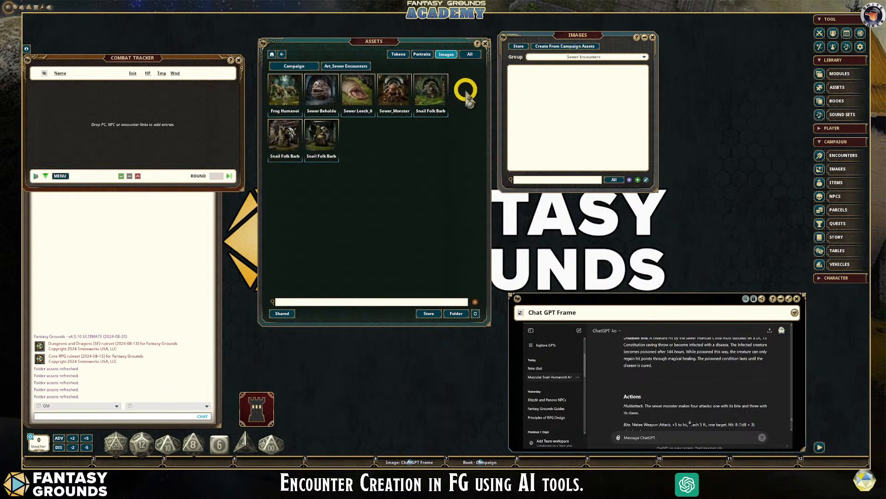
{"action": "left_click", "coordinate": [548, 46]}
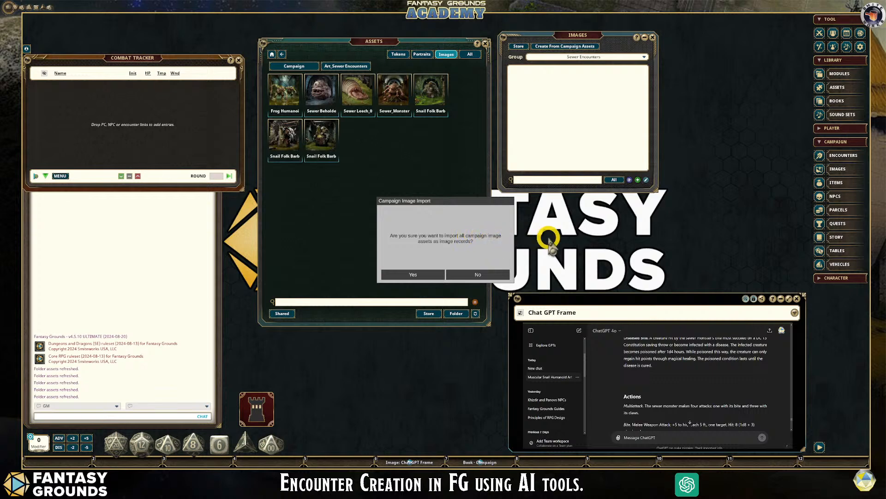
{"action": "left_click", "coordinate": [413, 274]}
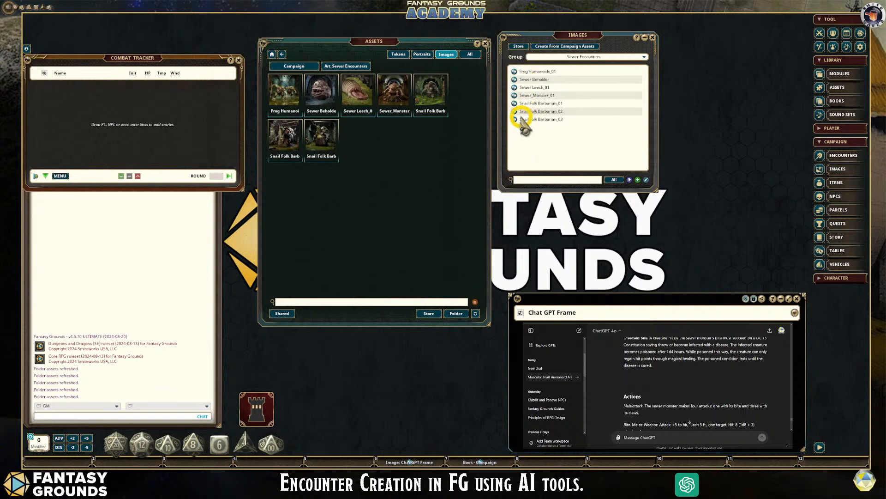
Step: Close the assets window and move the image records list into the space next to the combat tracker
{"action": "left_click", "coordinate": [485, 44]}
{"action": "left_click", "coordinate": [577, 36]}
{"action": "left_click_drag", "start_coordinate": [577, 36], "coordinate": [338, 30]}
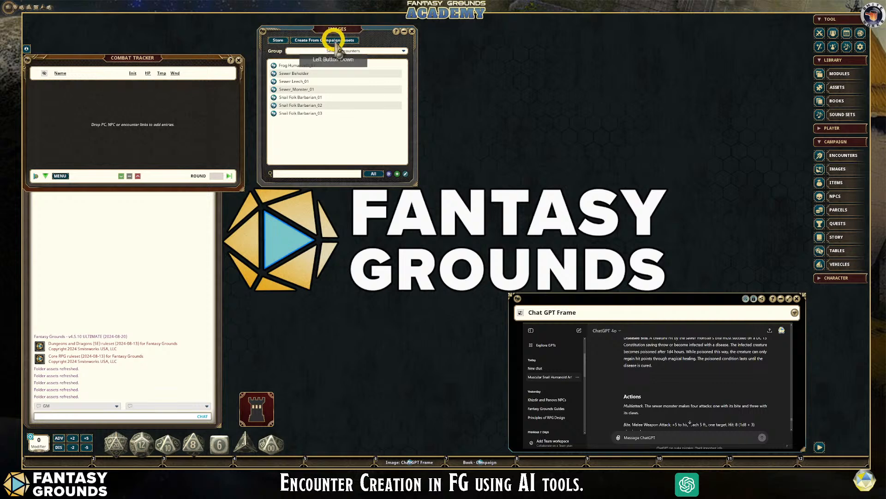
Step: View the Frog Humanoids_01 and Snail Folk Barbarian_01 image records, closing each one after inspection
{"action": "left_click", "coordinate": [275, 66]}
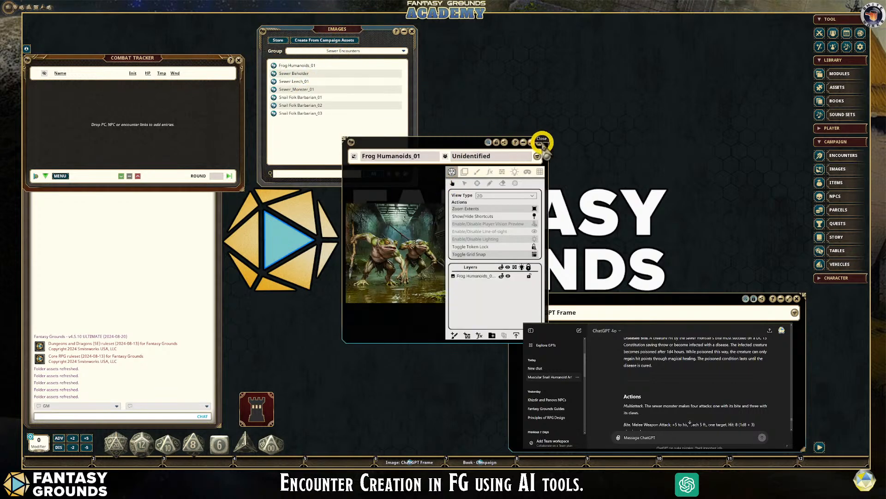
{"action": "left_click", "coordinate": [541, 143]}
{"action": "left_click", "coordinate": [301, 98]}
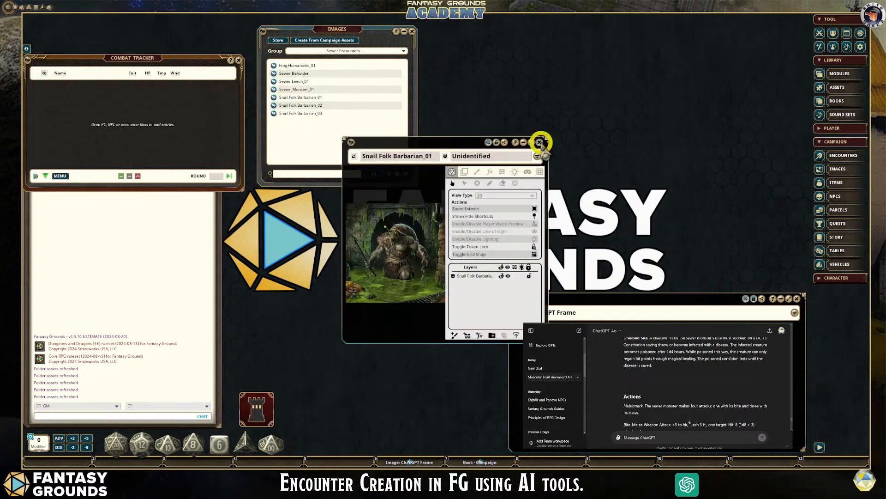
{"action": "left_click", "coordinate": [540, 143]}
Step: Open the Snail Folk Barbarian_02 and Snail Folk Barbarian_03 image records and arrange them so both pictures can be compared
{"action": "left_click", "coordinate": [275, 105]}
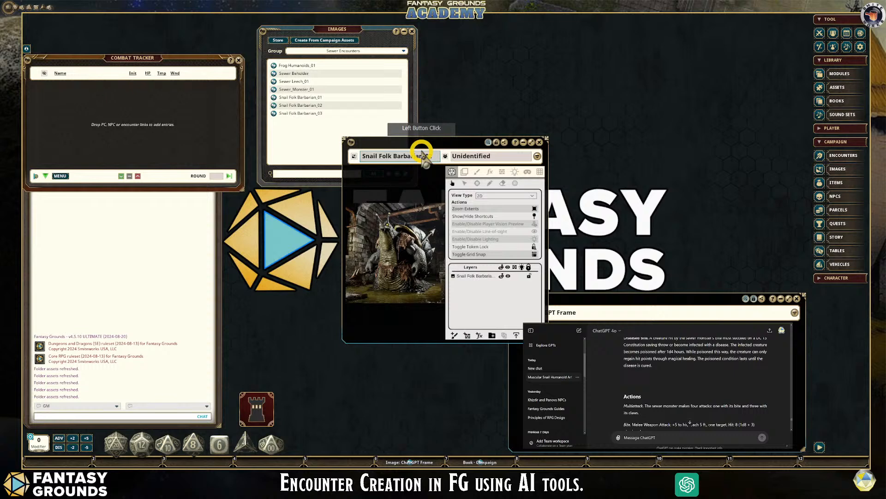
{"action": "left_click_drag", "start_coordinate": [436, 142], "coordinate": [525, 30]}
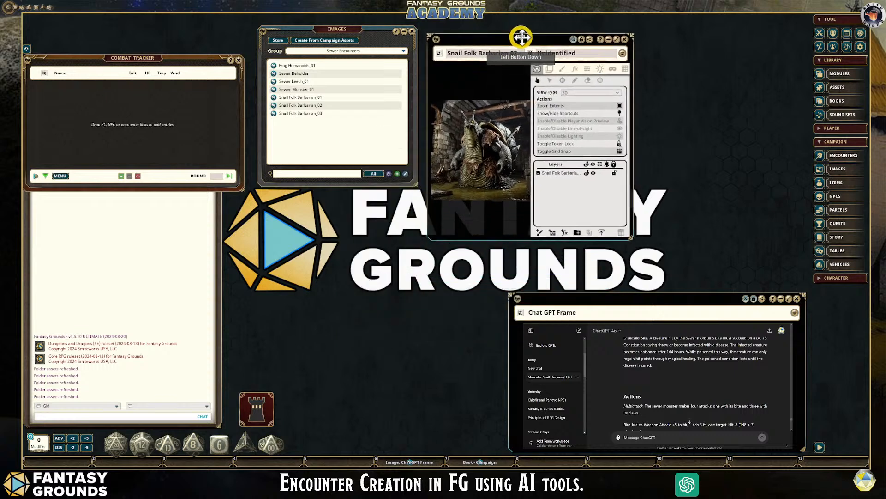
{"action": "left_click", "coordinate": [276, 113]}
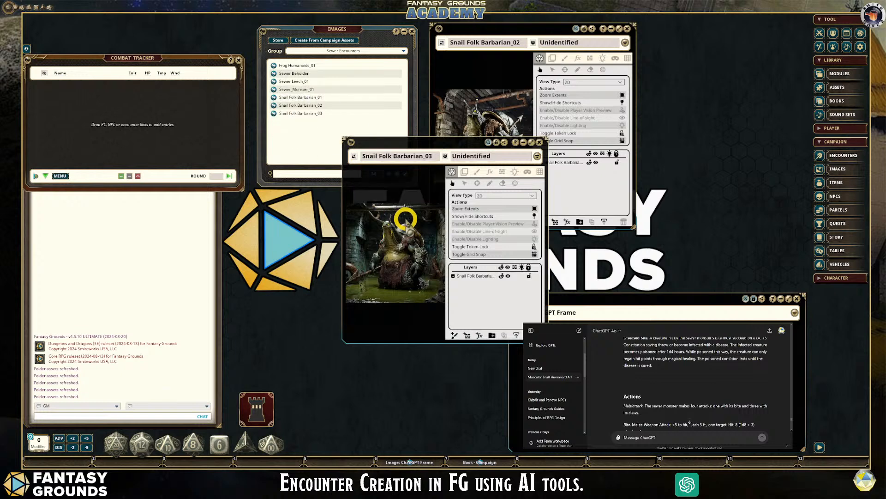
{"action": "left_click_drag", "start_coordinate": [437, 141], "coordinate": [606, 80]}
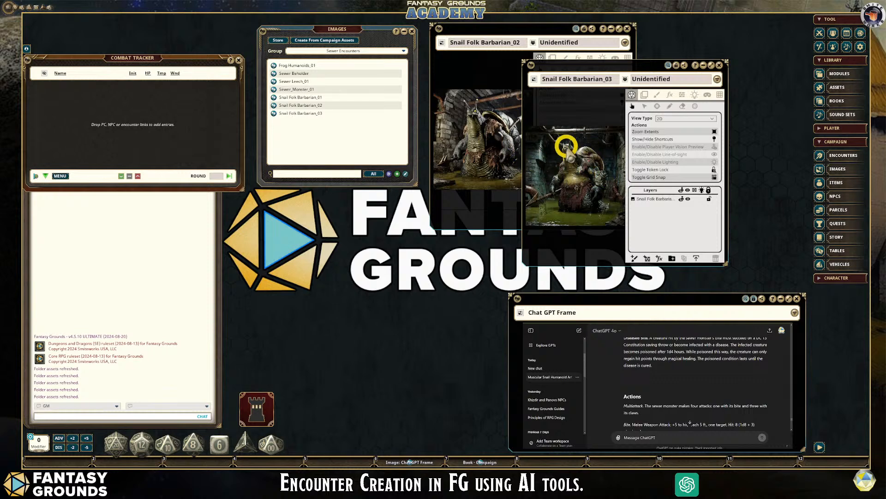
Step: Close the Snail Folk Barbarian_02 record and place the Snail Folk Barbarian_03 window beside the image list, enlarging it
{"action": "left_click", "coordinate": [496, 31]}
{"action": "left_click", "coordinate": [627, 29]}
{"action": "left_click_drag", "start_coordinate": [622, 67], "coordinate": [532, 27]}
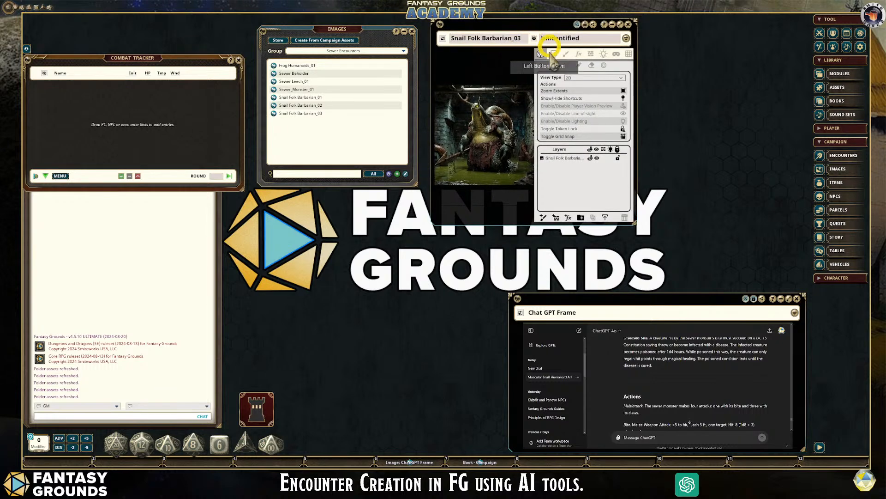
{"action": "left_click_drag", "start_coordinate": [641, 225], "coordinate": [716, 273]}
Step: Zoom the Snail Folk Barbarian_03 picture in and out to examine the creature and its sewer surroundings
{"action": "scroll", "coordinate": [501, 177], "scroll_direction": "up", "scroll_amount": 6}
{"action": "left_click", "coordinate": [551, 167]}
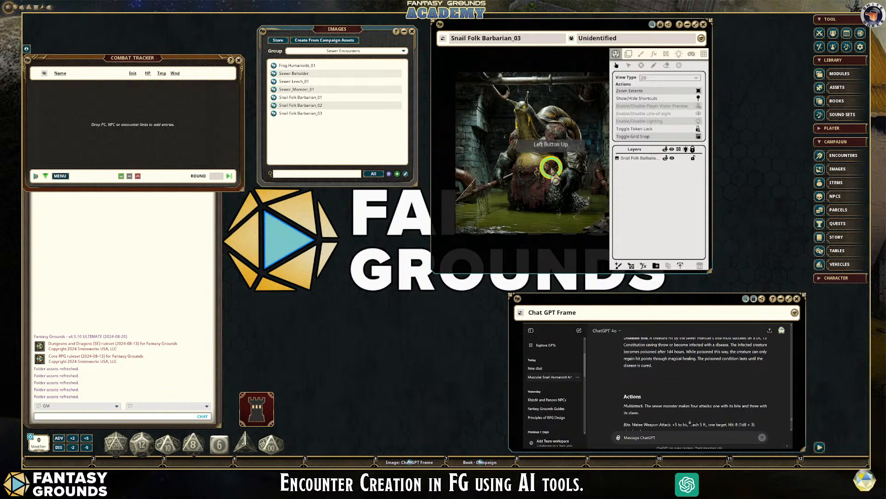
{"action": "right_click", "coordinate": [551, 167]}
{"action": "left_click", "coordinate": [579, 164]}
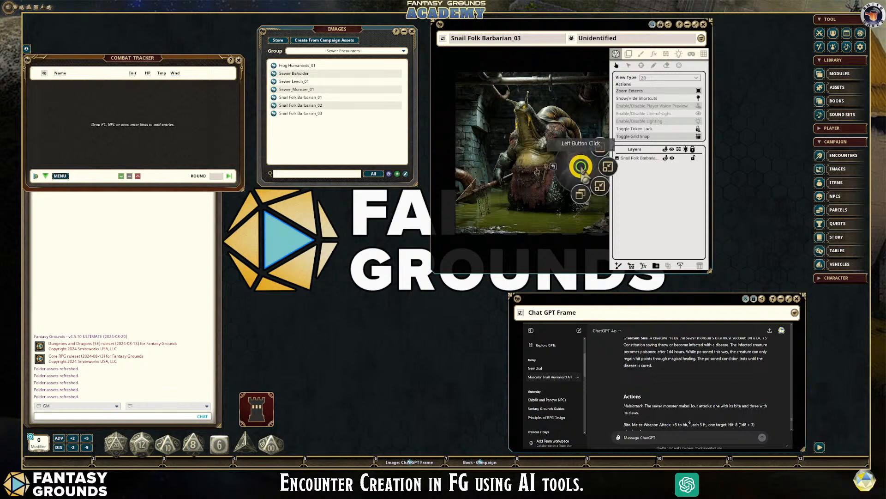
{"action": "left_click", "coordinate": [610, 170]}
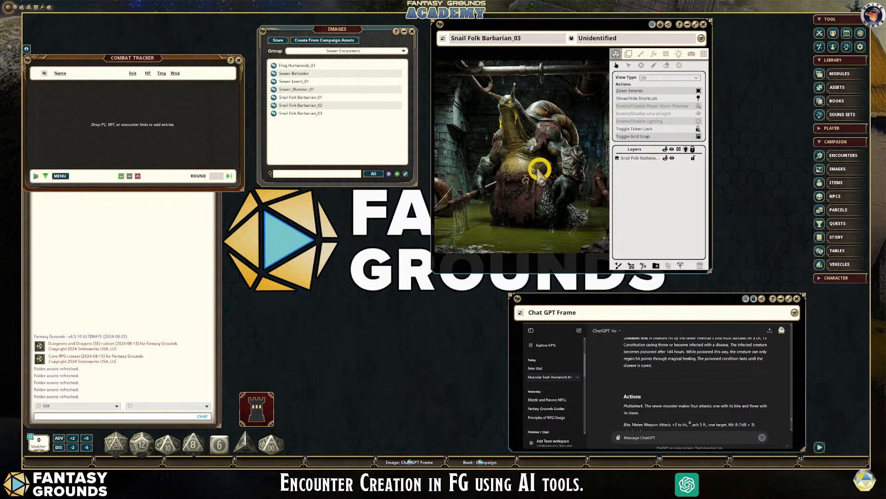
{"action": "scroll", "coordinate": [534, 177], "scroll_direction": "down", "scroll_amount": 3}
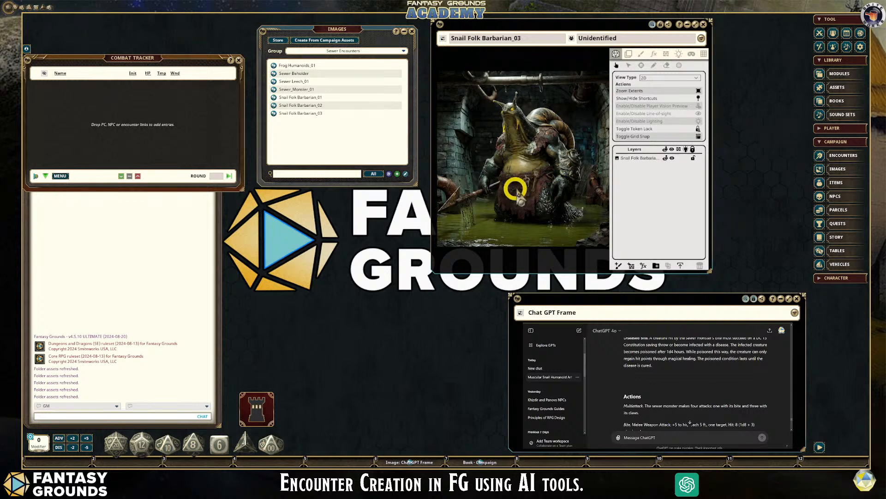
{"action": "scroll", "coordinate": [522, 180], "scroll_direction": "up", "scroll_amount": 3}
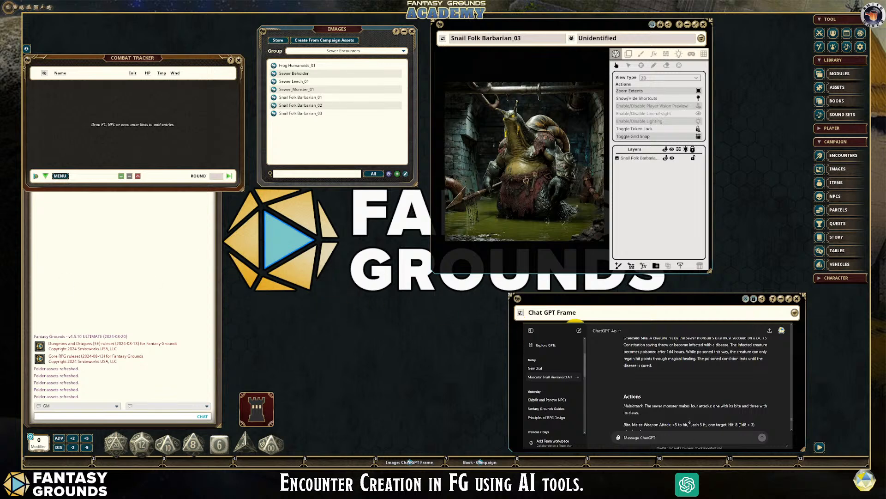
{"action": "scroll", "coordinate": [651, 409], "scroll_direction": "down", "scroll_amount": 10}
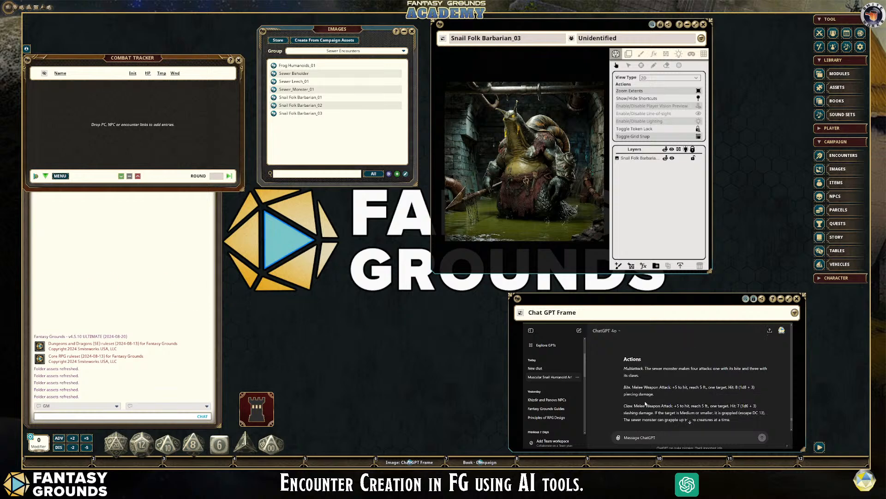
{"action": "scroll", "coordinate": [651, 408], "scroll_direction": "down", "scroll_amount": 2}
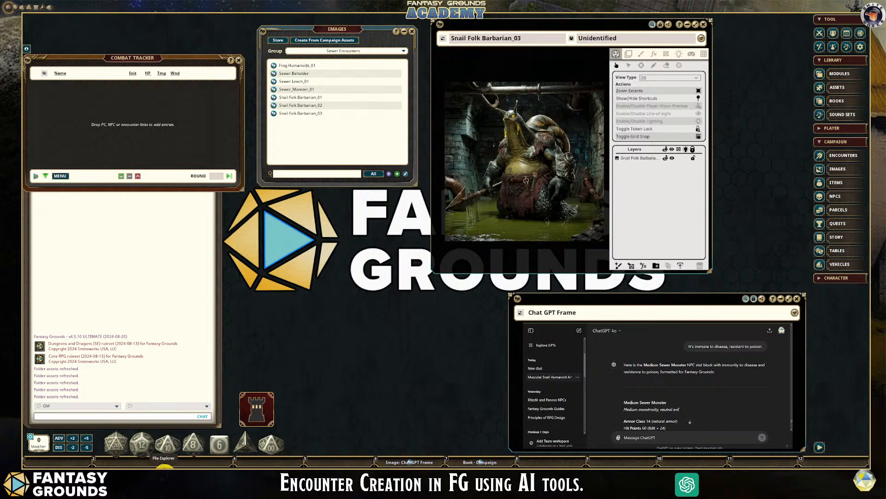
{"action": "left_click", "coordinate": [164, 465]}
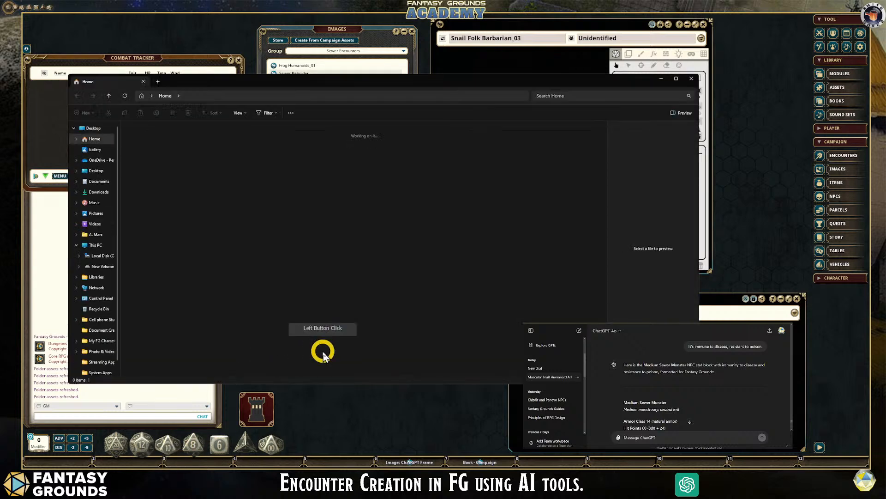
{"action": "left_click", "coordinate": [691, 78]}
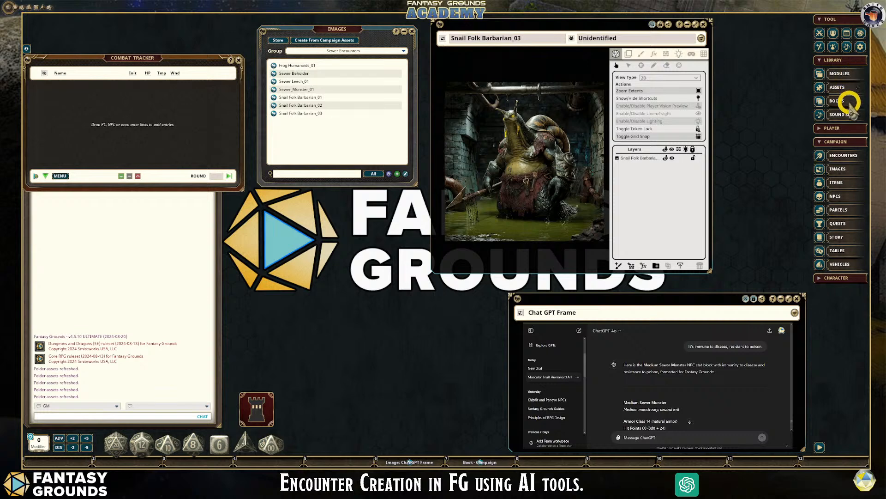
{"action": "left_click", "coordinate": [841, 171]}
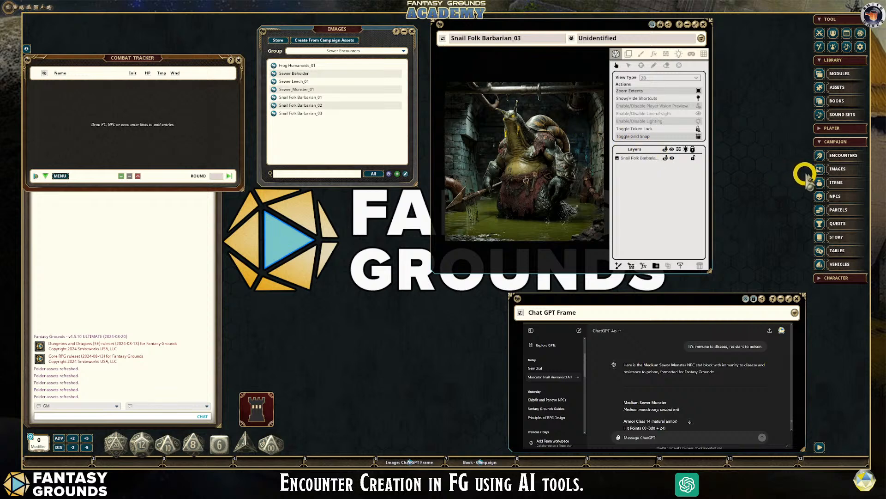
Step: Open the campaign's image assets and go to the end of the existing ChatGPT conversation
{"action": "left_click", "coordinate": [844, 87]}
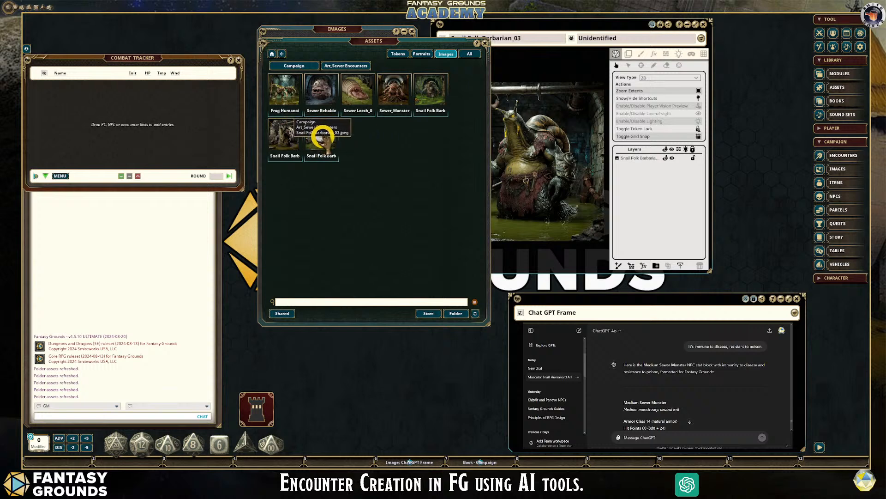
{"action": "left_click_drag", "start_coordinate": [323, 137], "coordinate": [107, 265]}
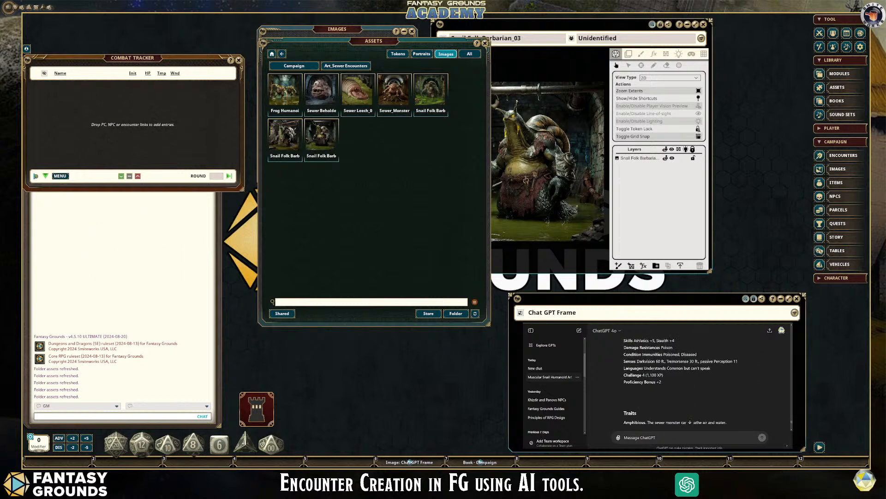
{"action": "scroll", "coordinate": [693, 384], "scroll_direction": "down", "scroll_amount": 15}
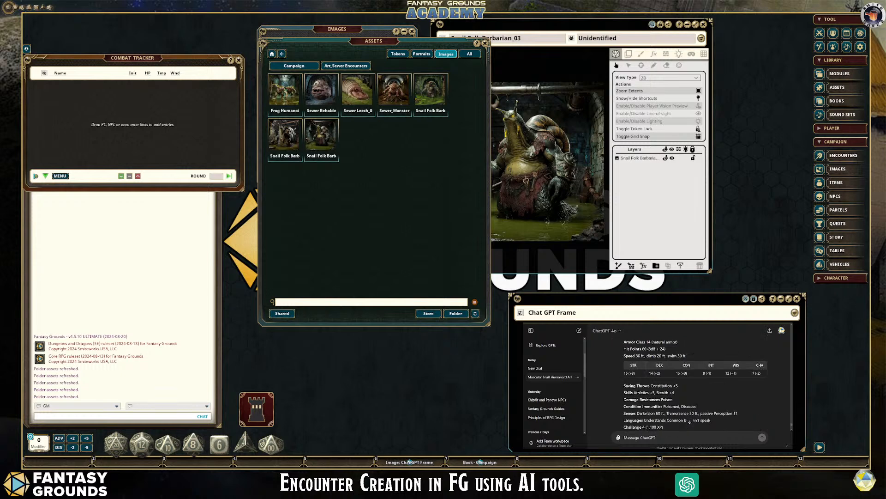
{"action": "scroll", "coordinate": [693, 384], "scroll_direction": "down", "scroll_amount": 10}
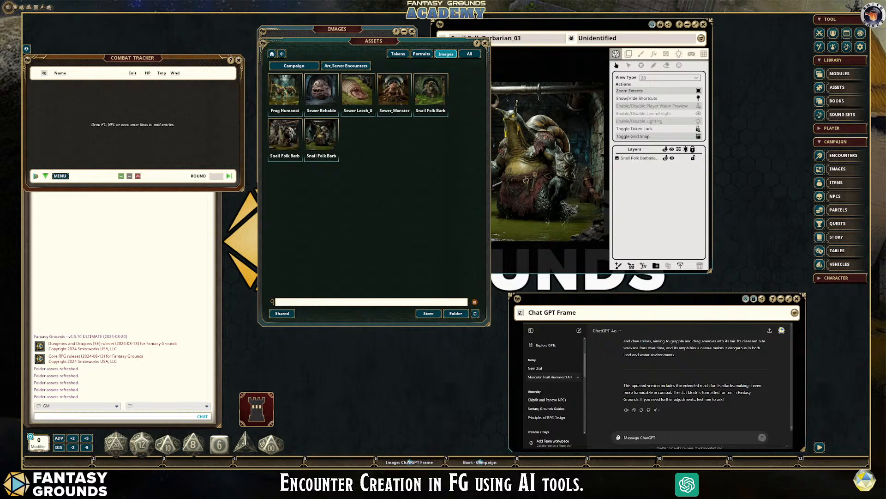
Step: Attach the Snail Folk Barbarian_03 image file from the campaign's Art_Sewer Encounters folder to a new ChatGPT message
{"action": "left_click", "coordinate": [619, 437]}
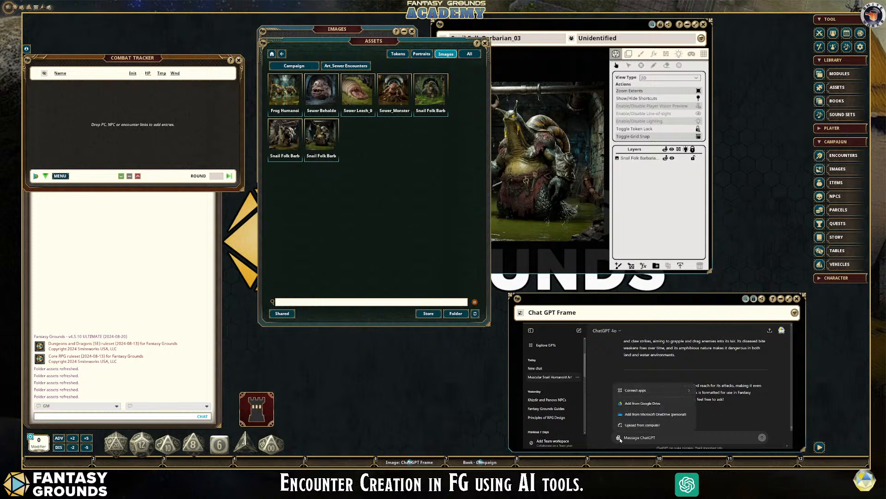
{"action": "left_click", "coordinate": [654, 425]}
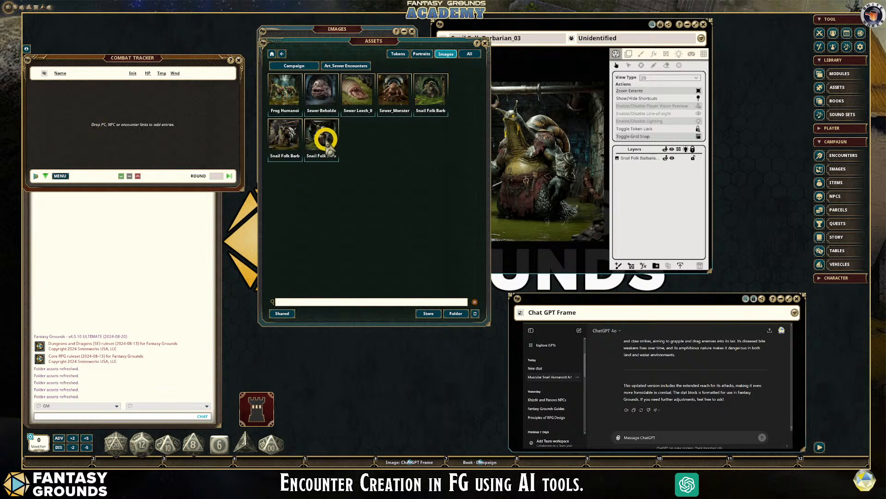
{"action": "left_click", "coordinate": [455, 313]}
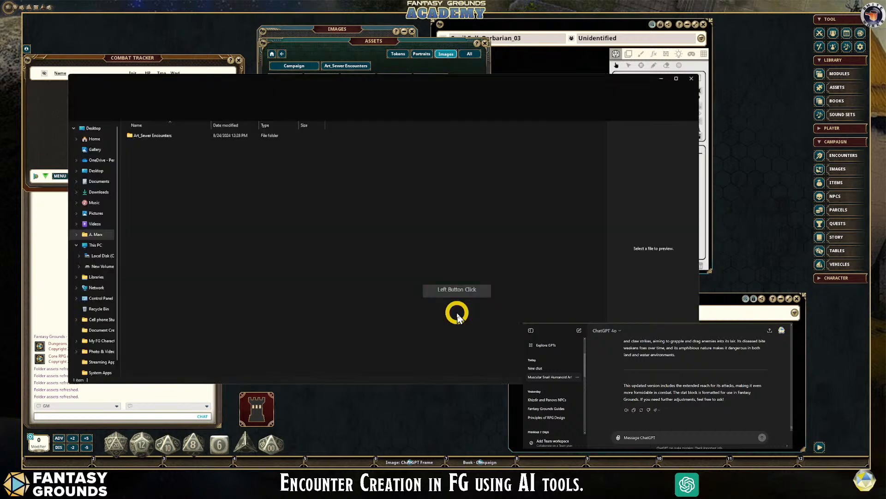
{"action": "double_click", "coordinate": [152, 135]}
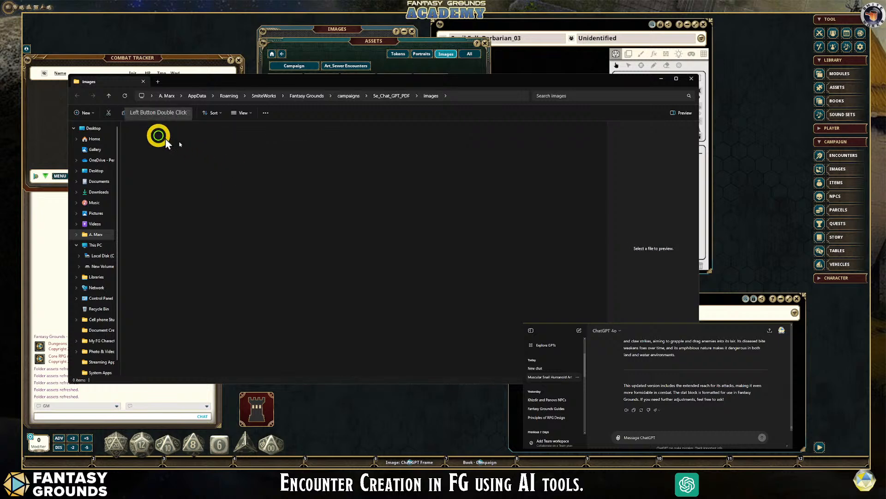
{"action": "left_click", "coordinate": [367, 140]}
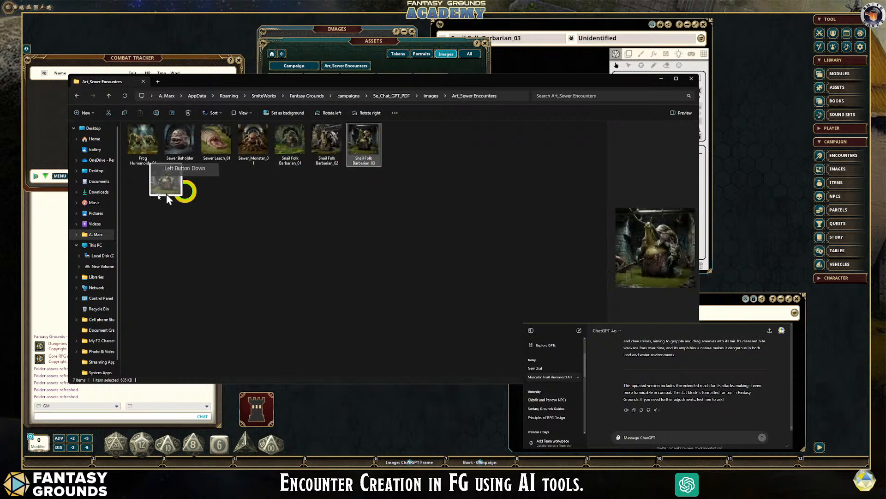
{"action": "left_click_drag", "start_coordinate": [367, 141], "coordinate": [704, 439]}
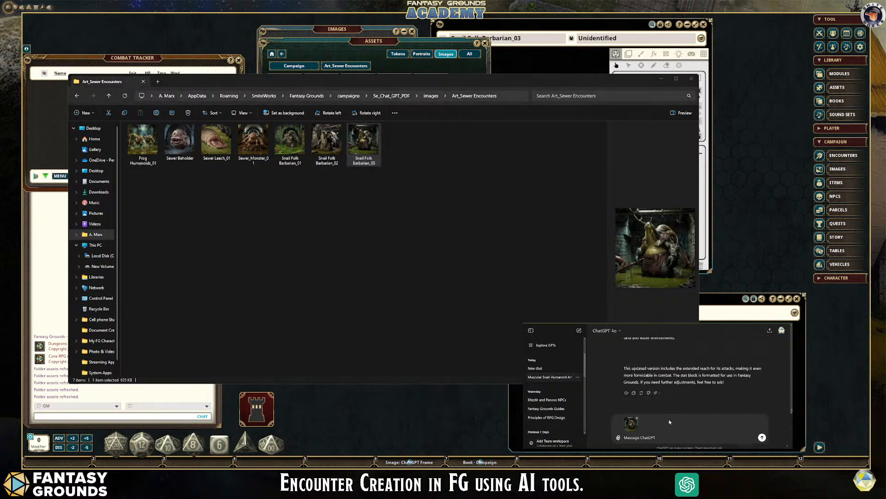
{"action": "left_click", "coordinate": [583, 233]}
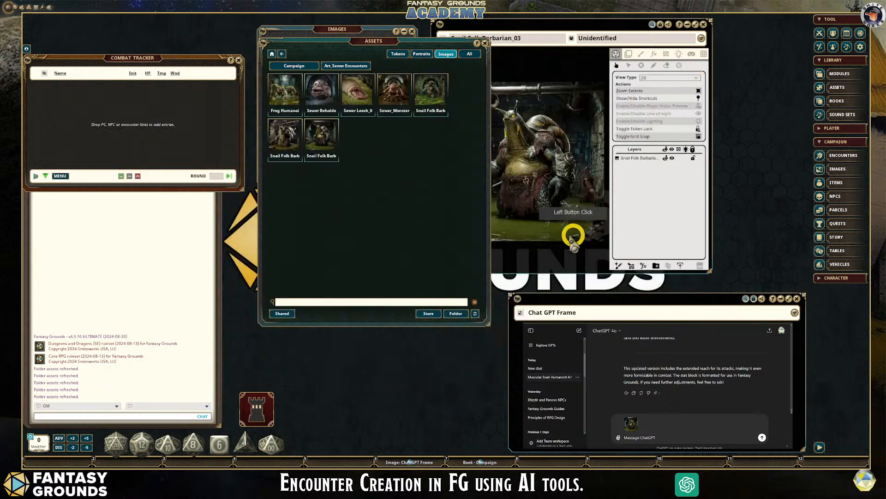
Step: Send the prompt "With the attached image, please create a detailed description of the scene, and include all of the senses, and the vibe of the image above."
{"action": "left_click", "coordinate": [653, 437]}
{"action": "type", "text": "With ther attached image, plea"}
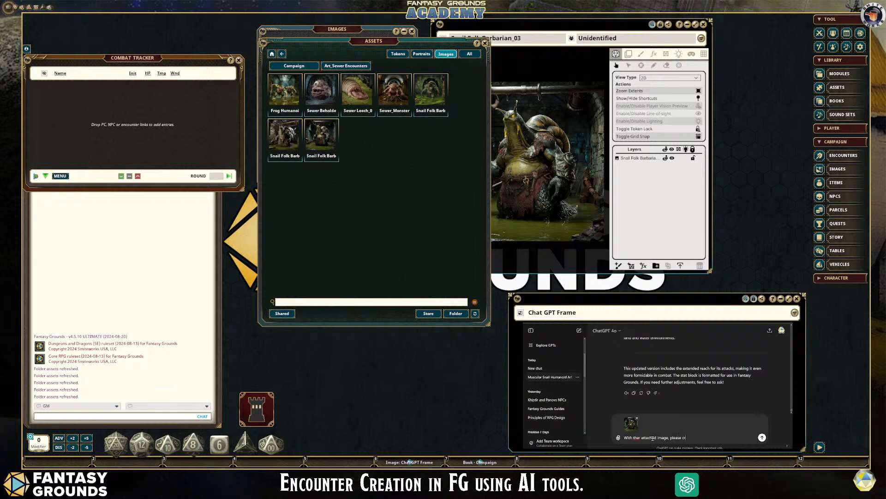
{"action": "type", "text": "se create a detailed description of the scene, and i"}
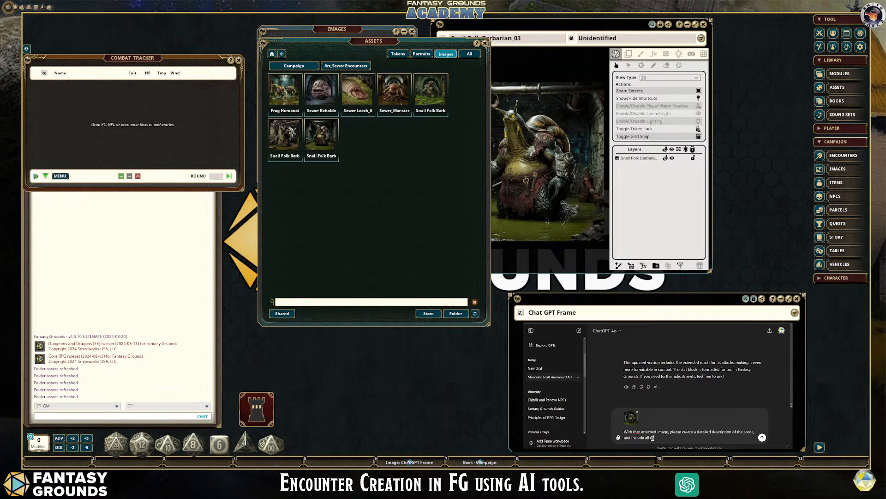
{"action": "type", "text": "nclude all of the senses, and the vibe of the image above."}
{"action": "left_click", "coordinate": [641, 431]}
{"action": "key", "text": "BackSpace"}
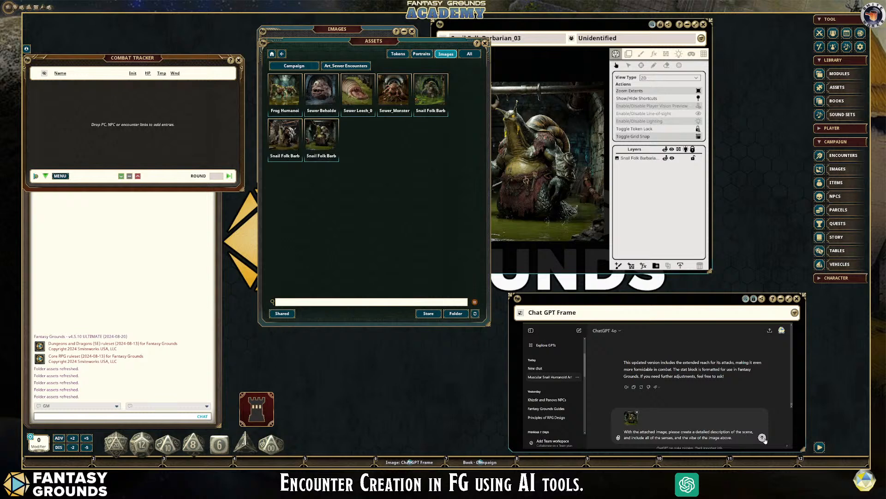
{"action": "left_click", "coordinate": [763, 438]}
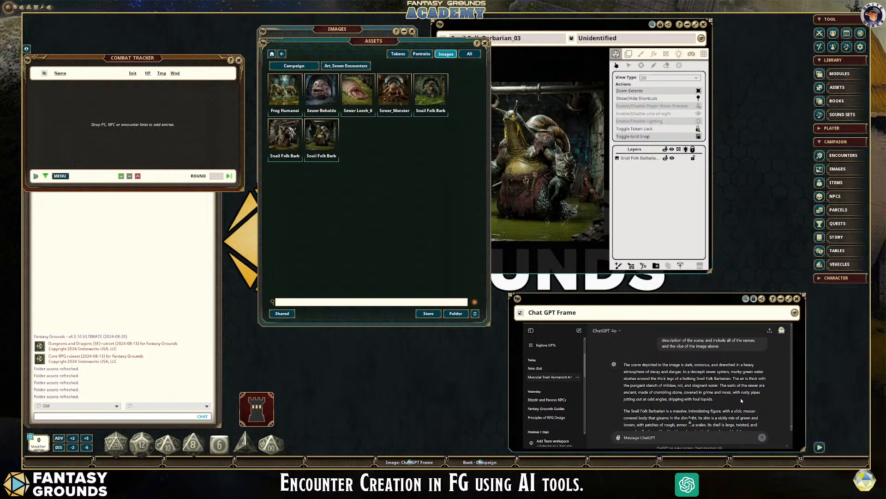
Step: Read through ChatGPT's description of the Snail Folk Barbarian scene, including its sensory details and overall vibe
{"action": "scroll", "coordinate": [735, 394], "scroll_direction": "down", "scroll_amount": 1}
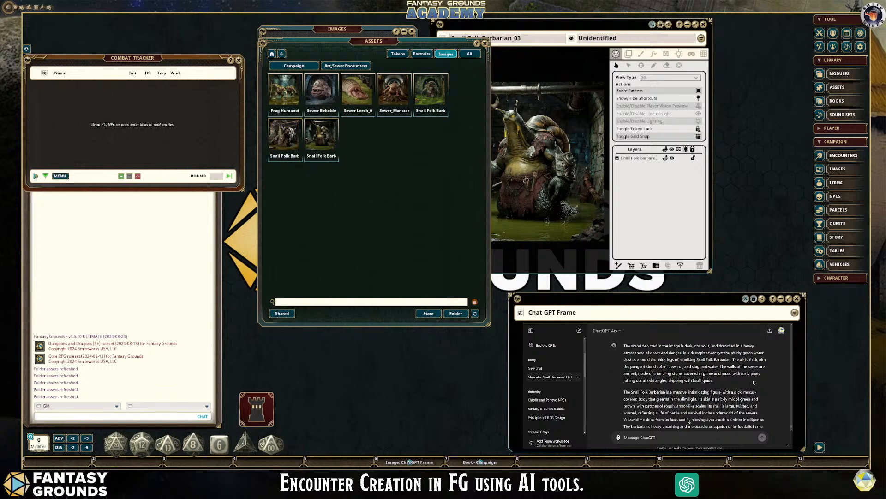
{"action": "scroll", "coordinate": [753, 382], "scroll_direction": "down", "scroll_amount": 1}
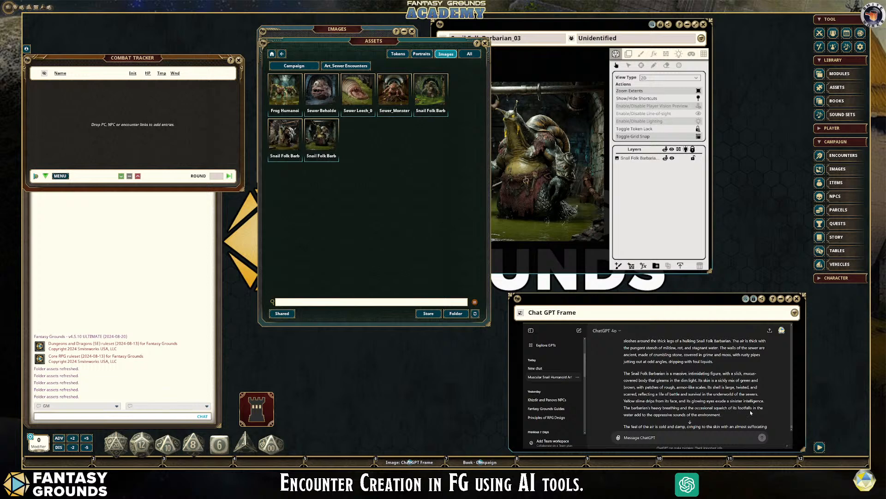
{"action": "scroll", "coordinate": [746, 409], "scroll_direction": "down", "scroll_amount": 1}
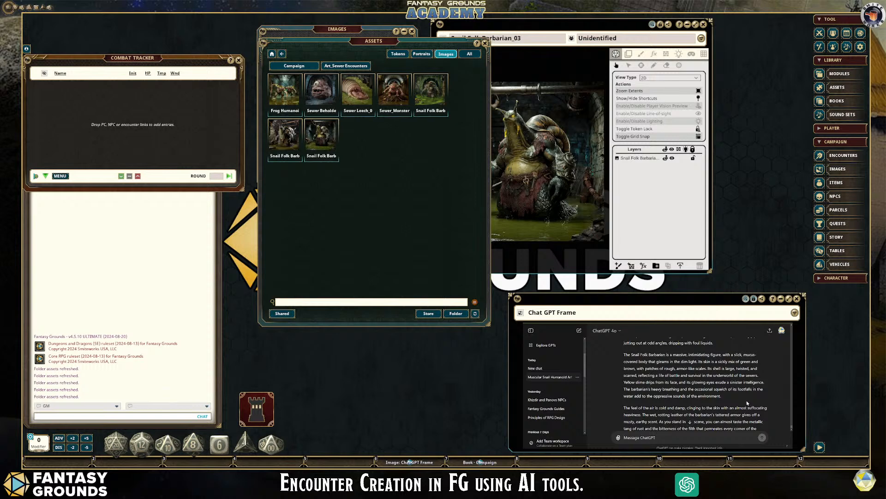
{"action": "scroll", "coordinate": [747, 402], "scroll_direction": "down", "scroll_amount": 1}
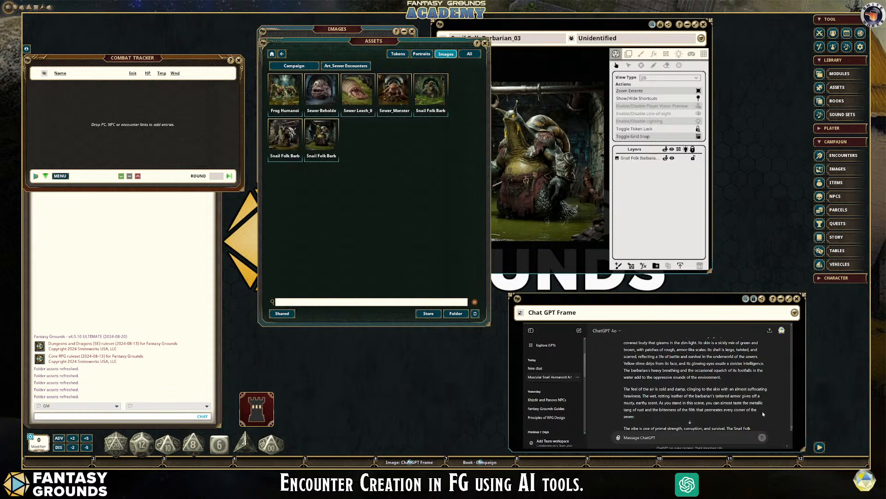
{"action": "scroll", "coordinate": [764, 414], "scroll_direction": "down", "scroll_amount": 1}
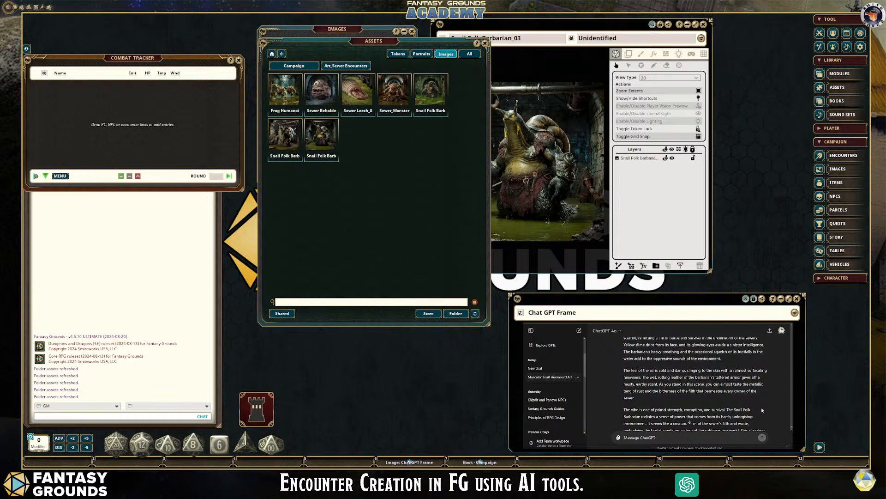
{"action": "scroll", "coordinate": [762, 408], "scroll_direction": "down", "scroll_amount": 1}
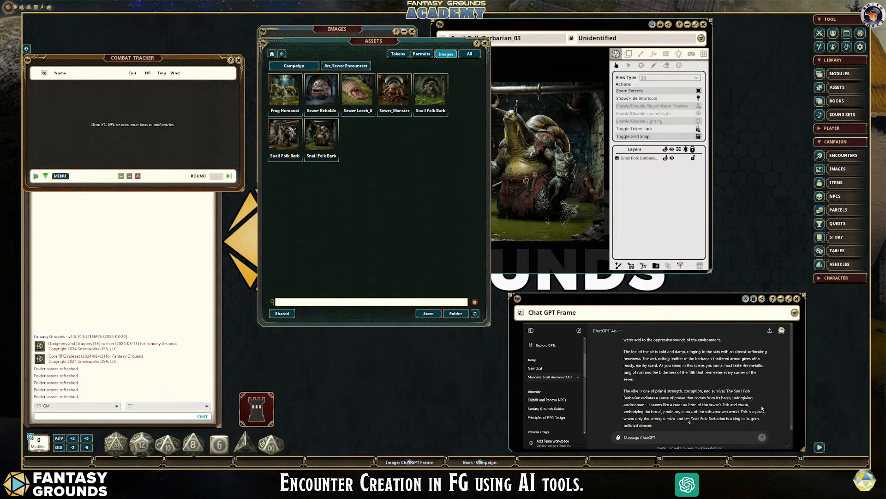
{"action": "scroll", "coordinate": [762, 408], "scroll_direction": "down", "scroll_amount": 1}
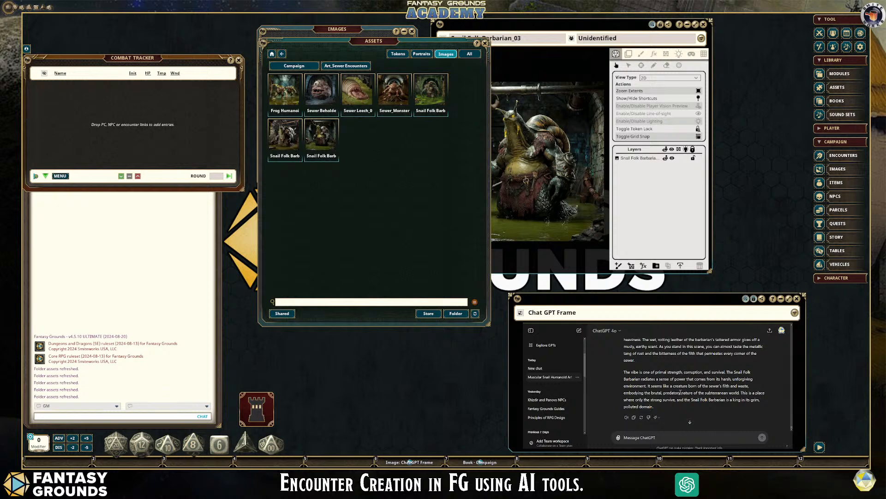
{"action": "scroll", "coordinate": [688, 396], "scroll_direction": "up", "scroll_amount": 10}
{"action": "scroll", "coordinate": [694, 407], "scroll_direction": "down", "scroll_amount": 2}
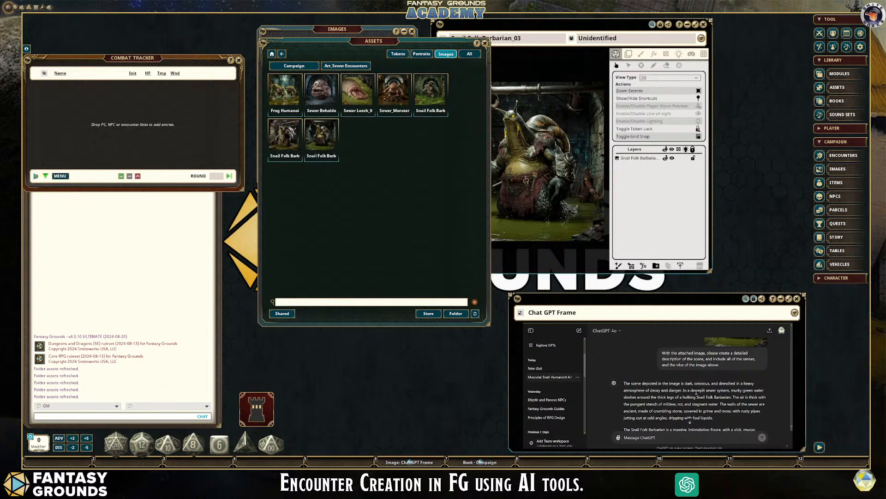
{"action": "scroll", "coordinate": [696, 391], "scroll_direction": "down", "scroll_amount": 1}
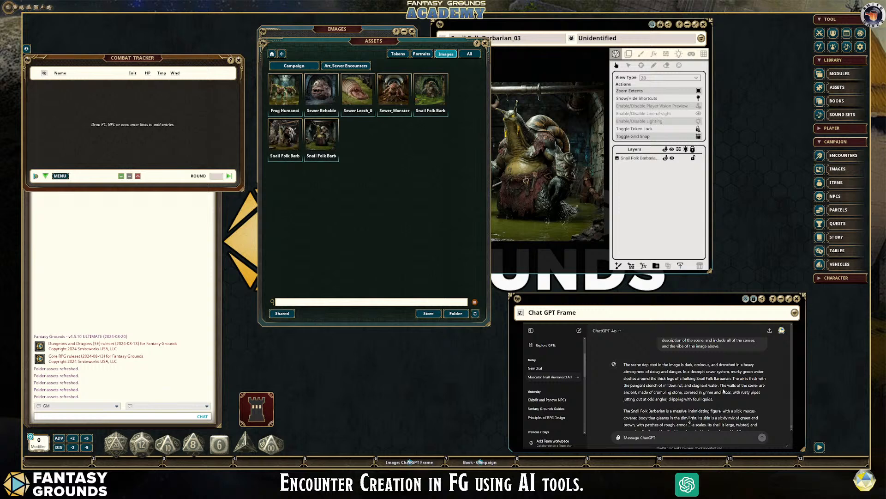
Step: Read the rest of the scene description, down to the closing paragraph about the vibe
{"action": "scroll", "coordinate": [723, 391], "scroll_direction": "down", "scroll_amount": 1}
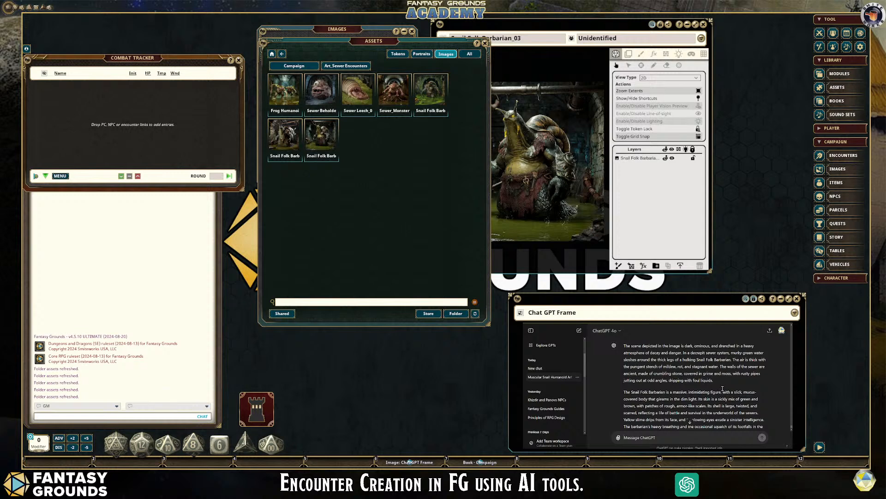
{"action": "scroll", "coordinate": [723, 391], "scroll_direction": "down", "scroll_amount": 2}
{"action": "scroll", "coordinate": [723, 389], "scroll_direction": "down", "scroll_amount": 1}
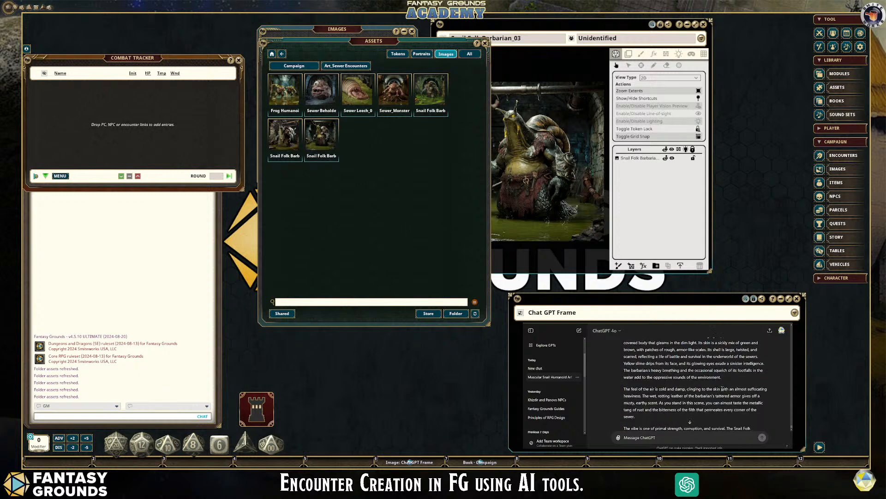
{"action": "scroll", "coordinate": [723, 388], "scroll_direction": "down", "scroll_amount": 2}
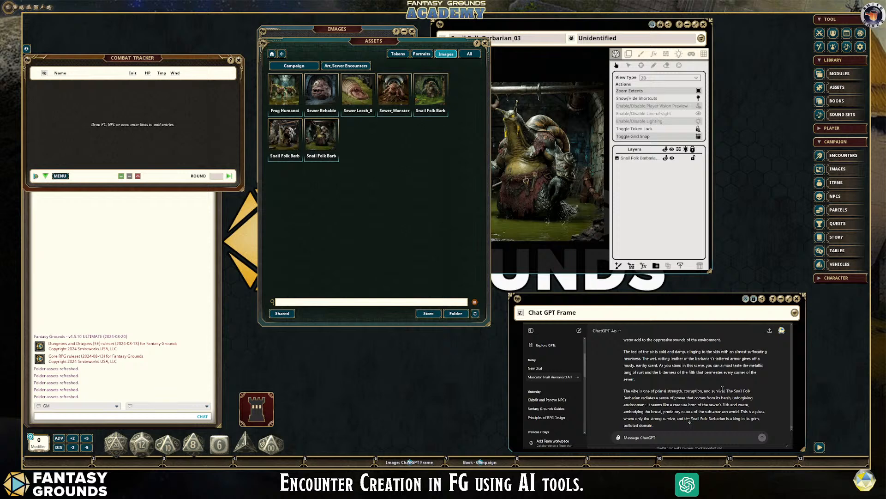
{"action": "scroll", "coordinate": [722, 390], "scroll_direction": "down", "scroll_amount": 2}
{"action": "scroll", "coordinate": [723, 391], "scroll_direction": "up", "scroll_amount": 1}
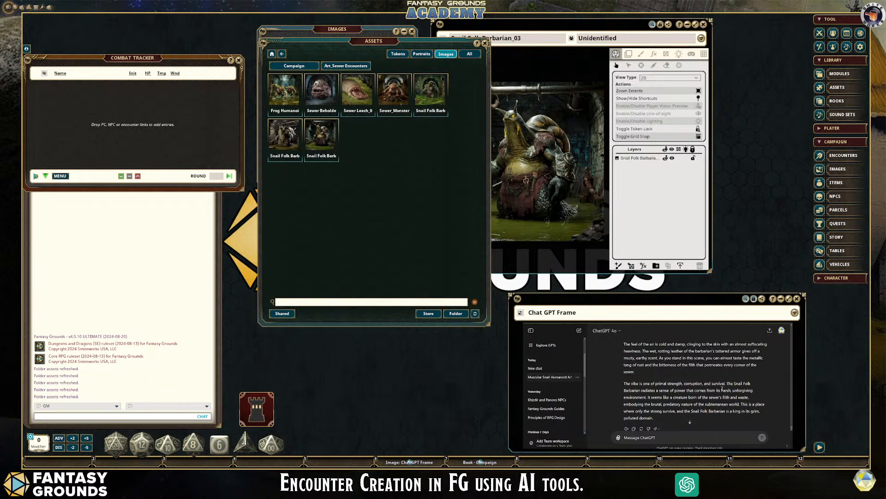
{"action": "scroll", "coordinate": [722, 390], "scroll_direction": "down", "scroll_amount": 1}
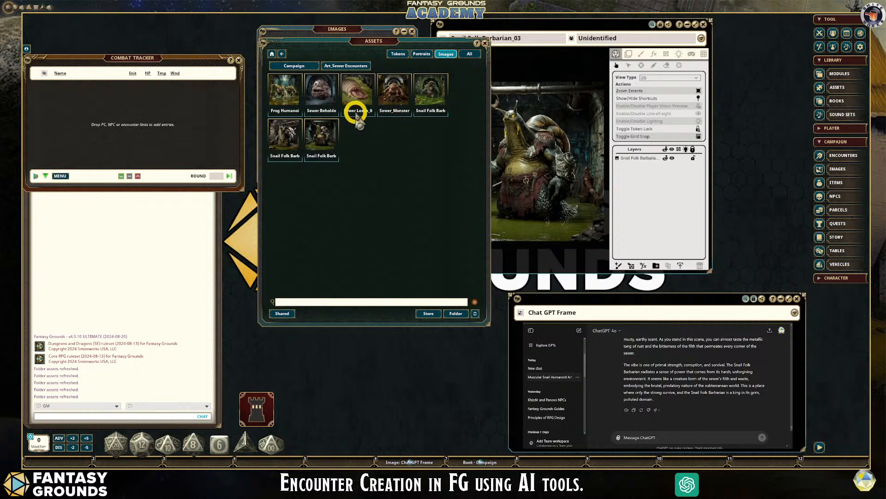
Step: Ask ChatGPT what hazards are visible or unseen within the context of the information above
{"action": "left_click", "coordinate": [539, 158]}
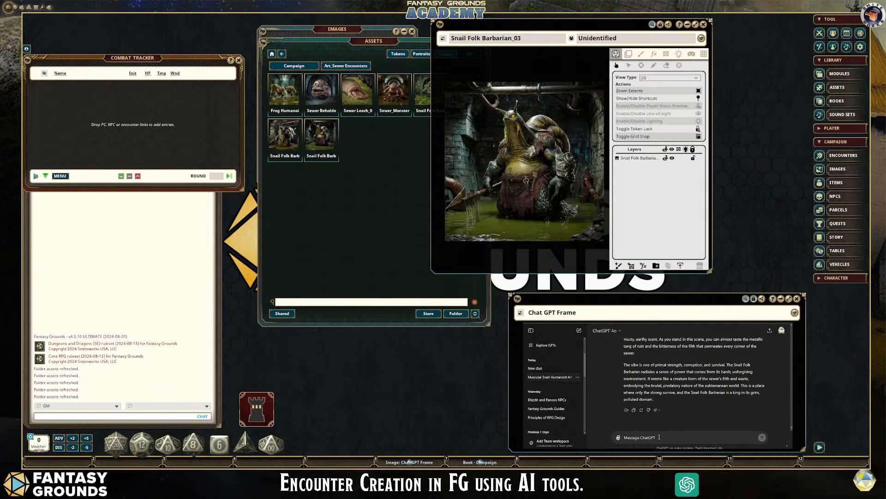
{"action": "type", "text": "Within th"}
{"action": "type", "text": "e context of the "}
{"action": "type", "text": "information above"}
{"action": "type", "text": ", what hazards"}
{"action": "type", "text": " are"}
{"action": "type", "text": "visibielor unsee"}
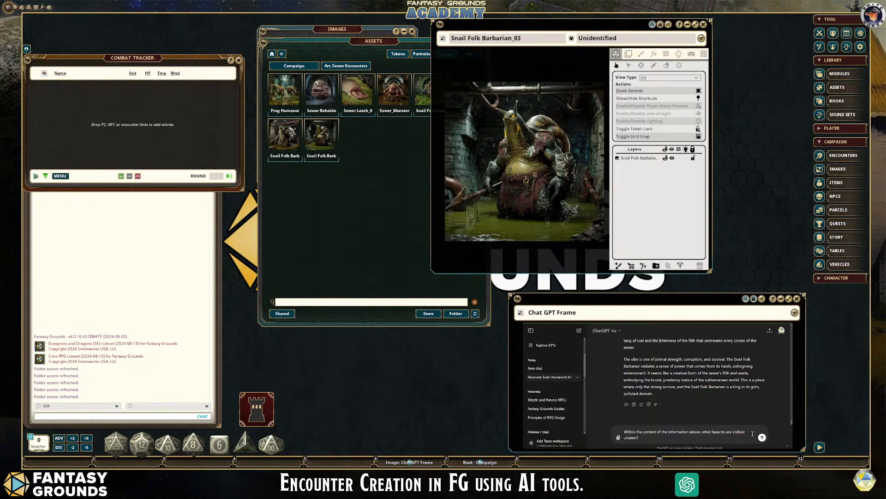
{"action": "key", "text": "BackSpace"}
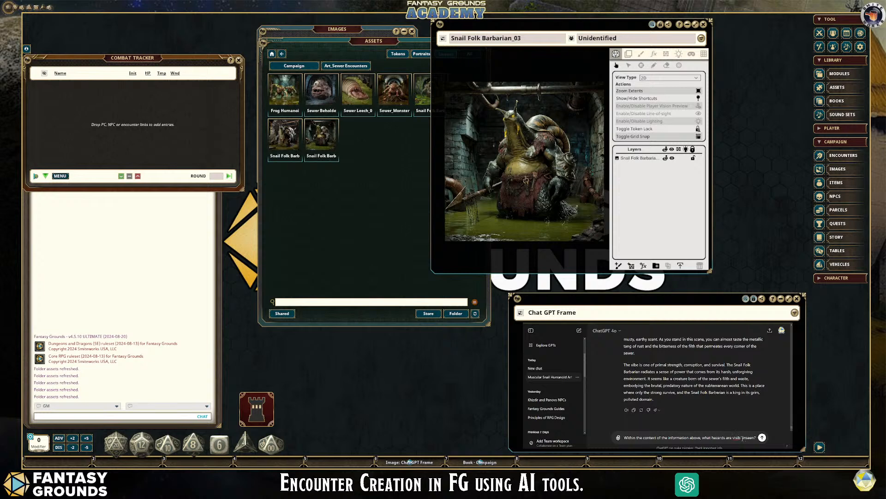
{"action": "type", "text": "le"}
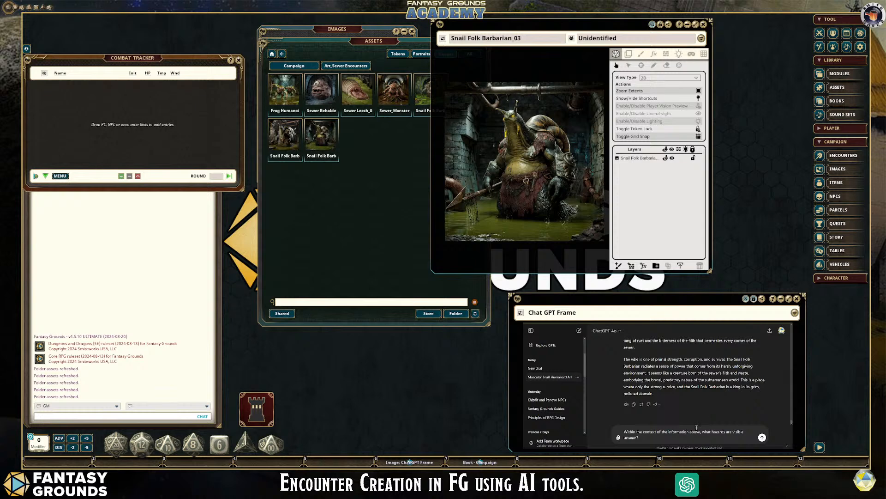
{"action": "left_click", "coordinate": [762, 438]}
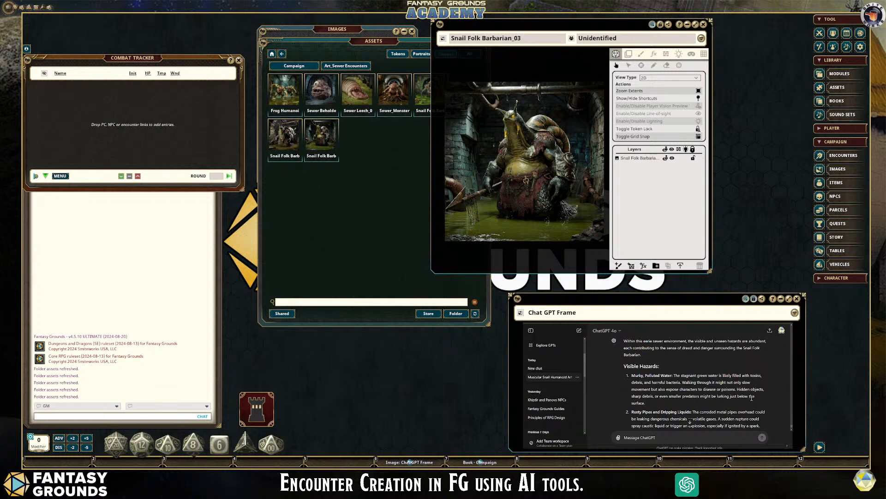
Step: Read through ChatGPT's lists of visible and unseen hazards in the sewer, down to the end of the answer
{"action": "scroll", "coordinate": [748, 396], "scroll_direction": "down", "scroll_amount": 1}
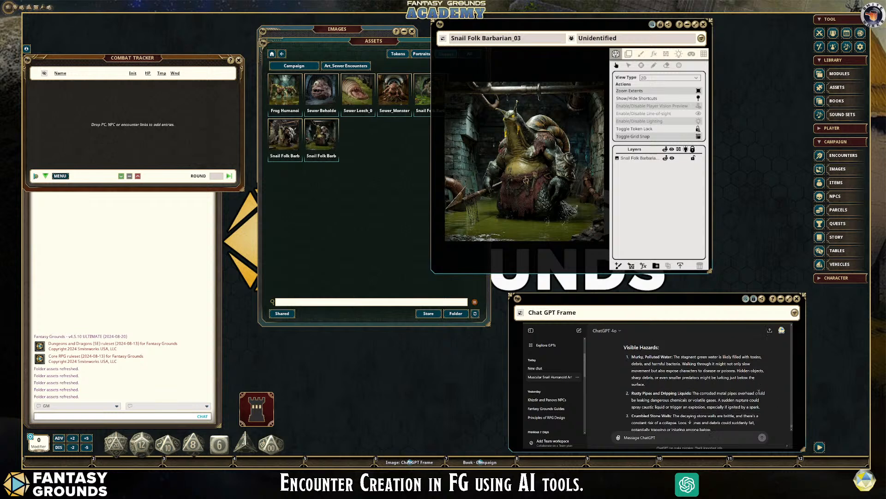
{"action": "scroll", "coordinate": [760, 392], "scroll_direction": "down", "scroll_amount": 1}
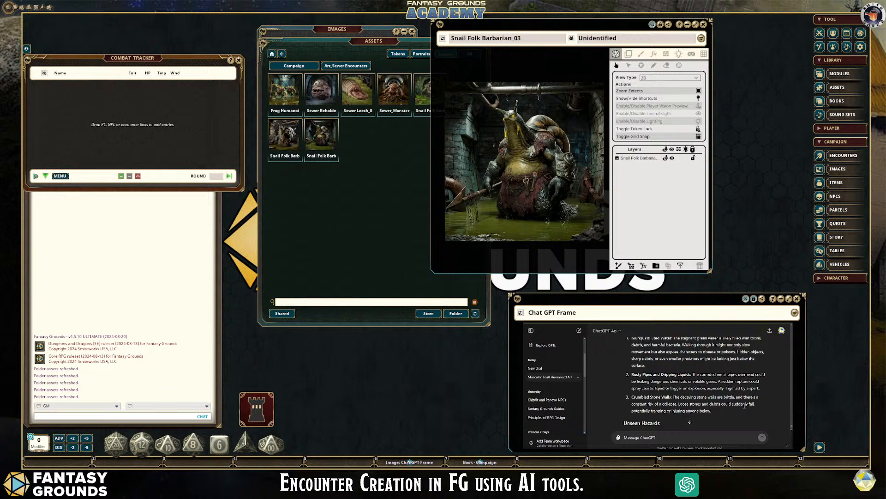
{"action": "scroll", "coordinate": [744, 405], "scroll_direction": "down", "scroll_amount": 1}
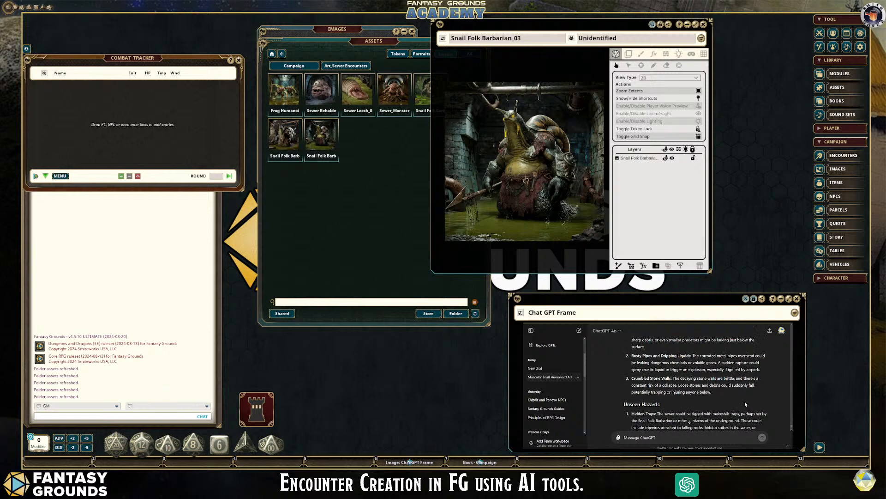
{"action": "scroll", "coordinate": [746, 403], "scroll_direction": "down", "scroll_amount": 2}
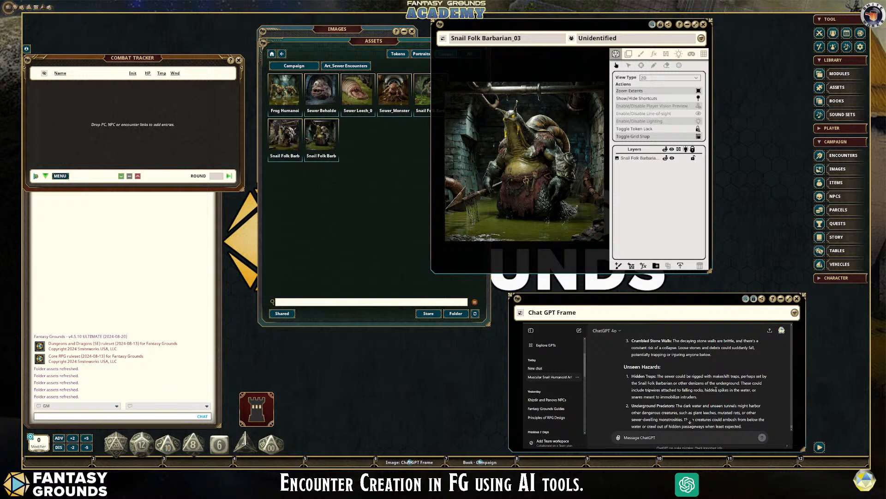
{"action": "scroll", "coordinate": [716, 389], "scroll_direction": "down", "scroll_amount": 1}
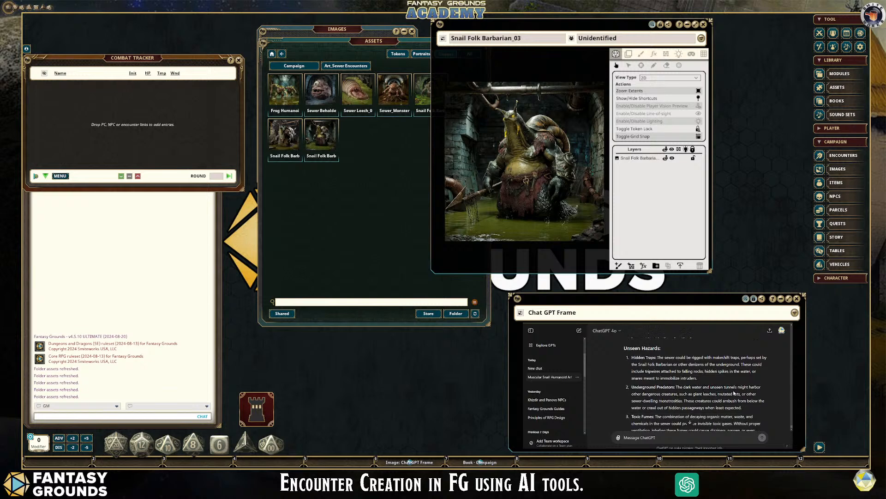
{"action": "scroll", "coordinate": [663, 393], "scroll_direction": "down", "scroll_amount": 2}
{"action": "scroll", "coordinate": [706, 393], "scroll_direction": "down", "scroll_amount": 1}
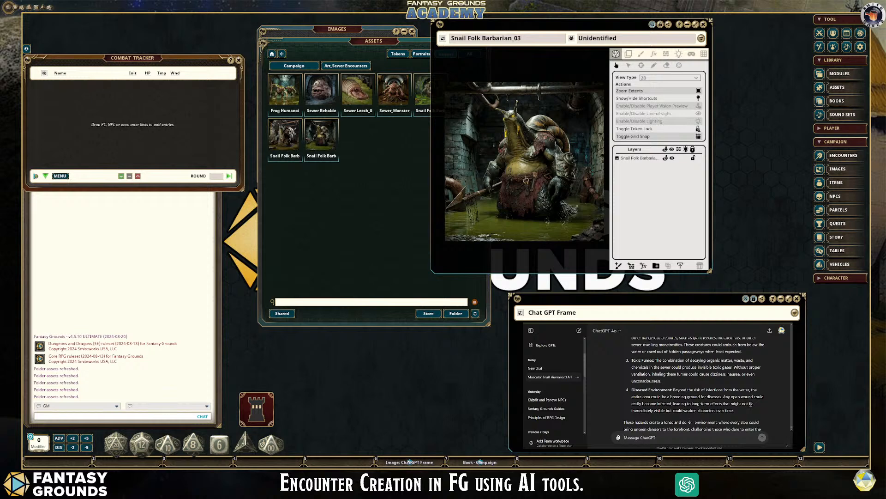
{"action": "scroll", "coordinate": [751, 404], "scroll_direction": "down", "scroll_amount": 2}
{"action": "scroll", "coordinate": [751, 405], "scroll_direction": "up", "scroll_amount": 3}
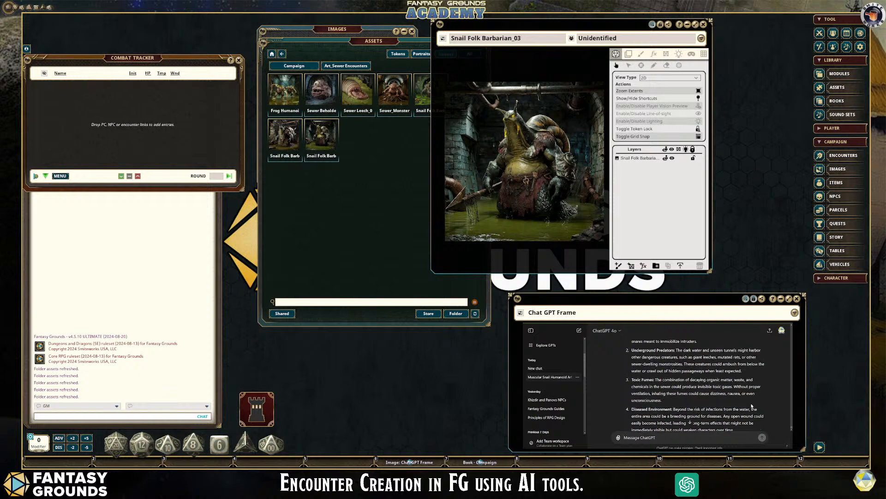
{"action": "scroll", "coordinate": [752, 406], "scroll_direction": "down", "scroll_amount": 2}
{"action": "scroll", "coordinate": [751, 403], "scroll_direction": "up", "scroll_amount": 3}
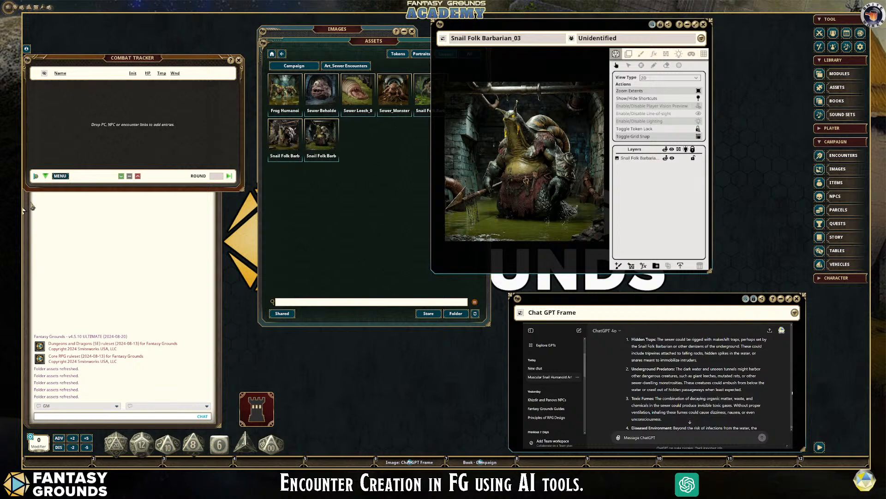
{"action": "scroll", "coordinate": [720, 400], "scroll_direction": "up", "scroll_amount": 2}
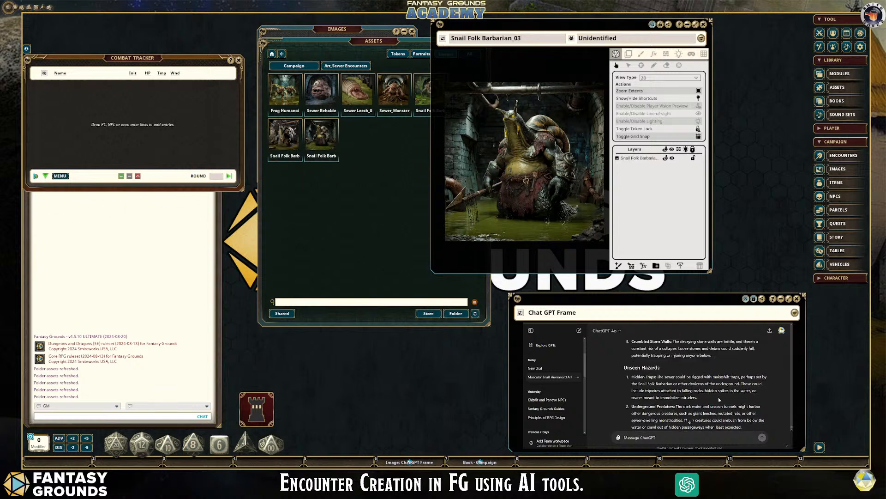
{"action": "scroll", "coordinate": [734, 384], "scroll_direction": "up", "scroll_amount": 6}
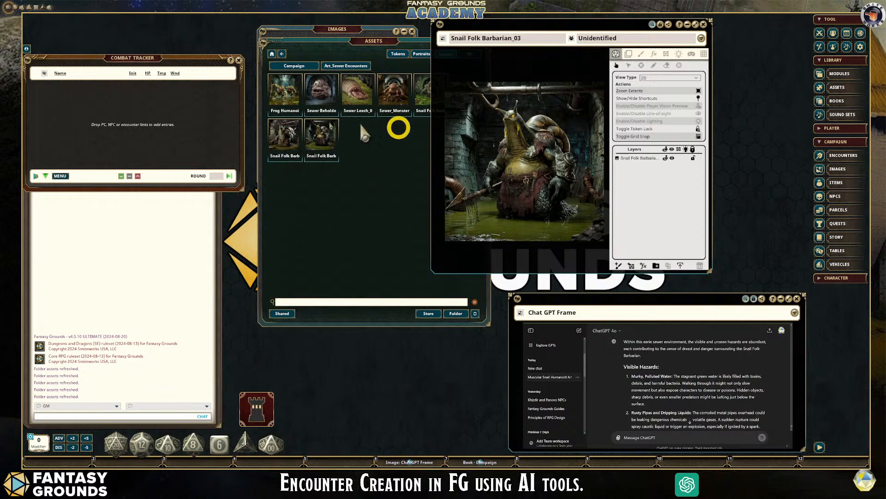
{"action": "scroll", "coordinate": [742, 388], "scroll_direction": "down", "scroll_amount": 10}
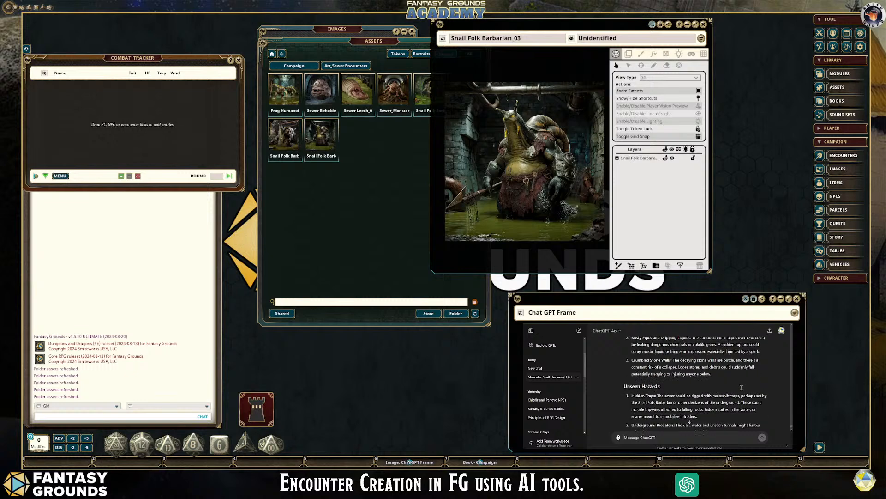
{"action": "scroll", "coordinate": [742, 387], "scroll_direction": "up", "scroll_amount": 1}
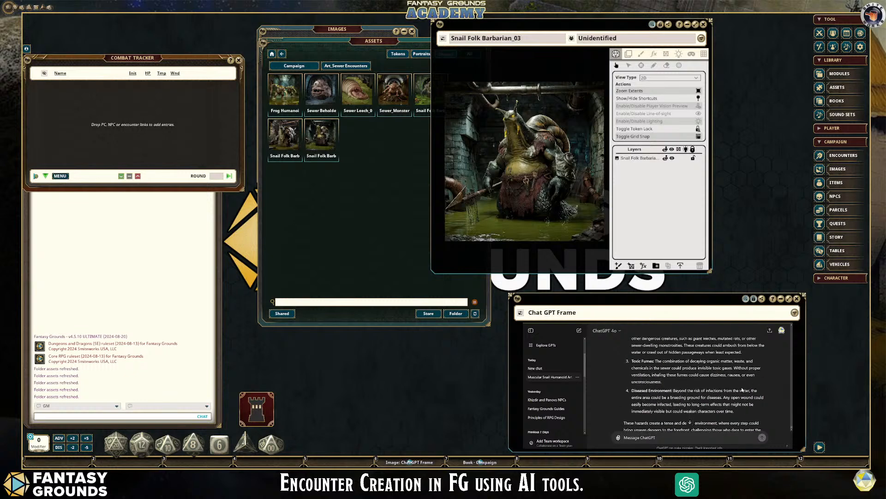
{"action": "scroll", "coordinate": [742, 390], "scroll_direction": "down", "scroll_amount": 1}
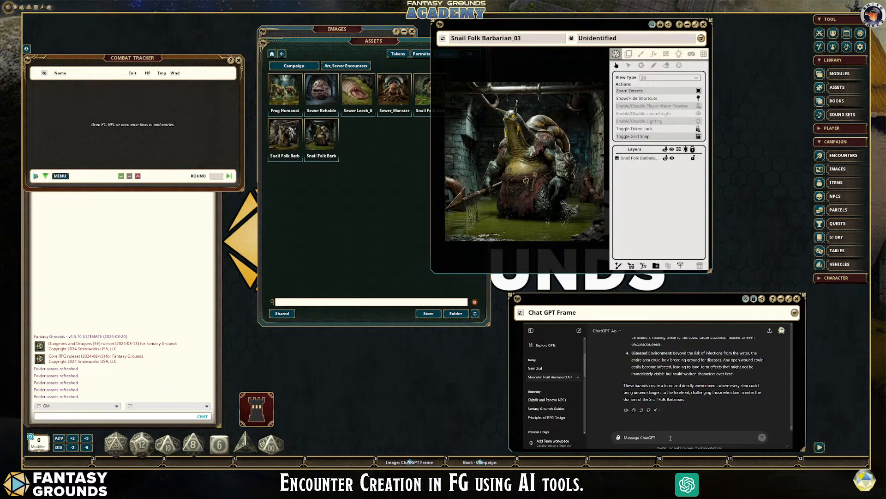
Step: Send the prompt "Create a DnD5e stat block for the Barbarian Snail Folk above, and use the proper text formatting and layout for the Fantasy Grounds platform."
{"action": "type", "text": "Create a DnD5e stat block for the Barbarian Snail"}
{"action": "type", "text": "Folk above, and use the proper text formatting and lay"}
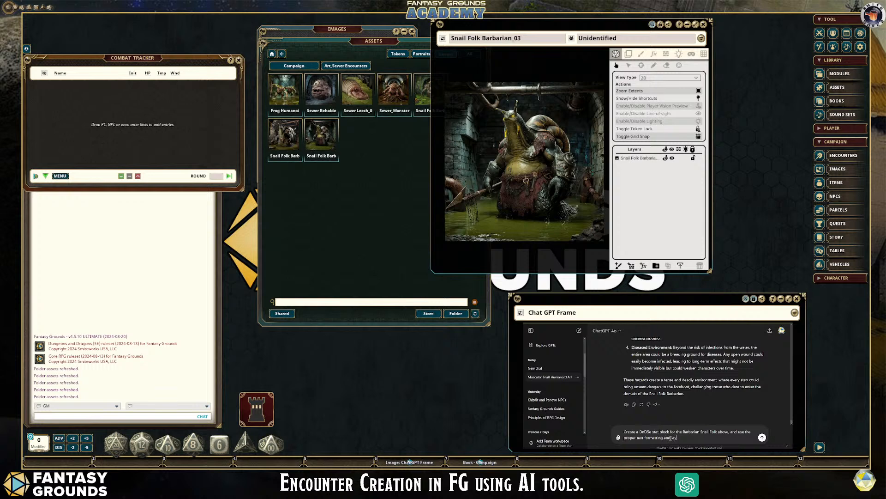
{"action": "type", "text": "or the Fantasy Grounds platform."}
{"action": "left_click", "coordinate": [762, 437]}
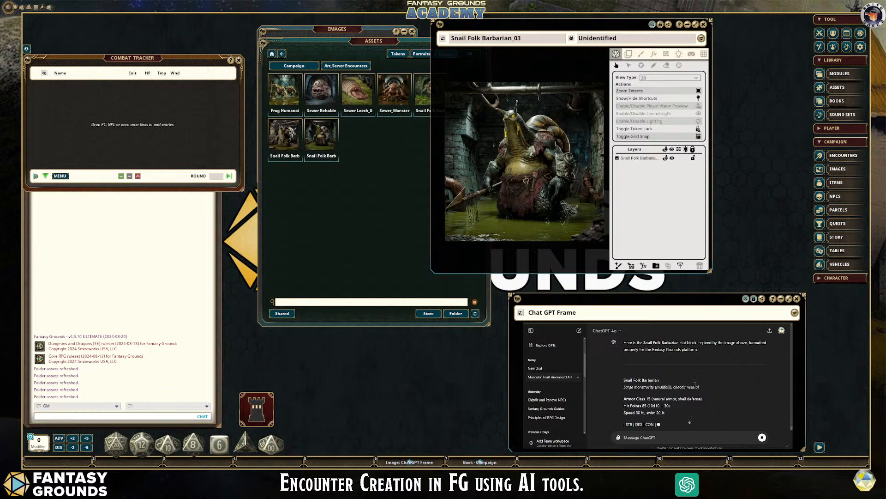
Step: Examine the core statistics of the Snail Folk Barbarian stat block, highlighting the damage resistance and condition immunity values
{"action": "scroll", "coordinate": [675, 396], "scroll_direction": "down", "scroll_amount": 1}
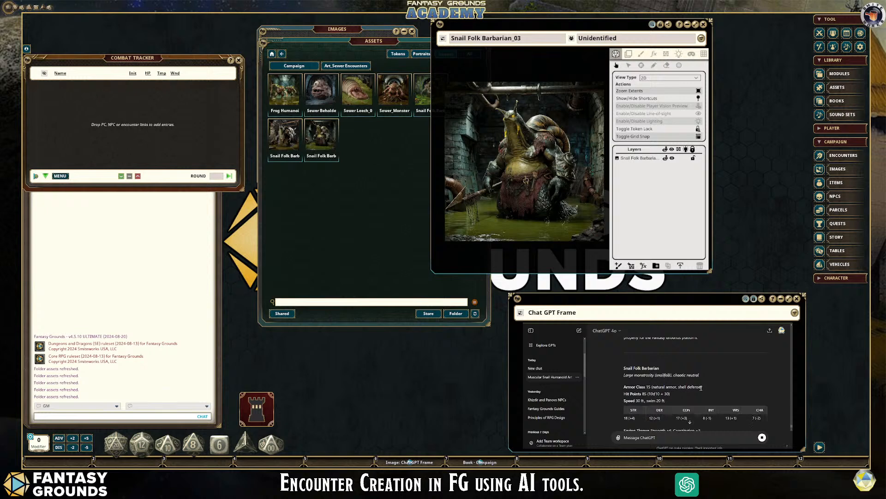
{"action": "scroll", "coordinate": [692, 391], "scroll_direction": "down", "scroll_amount": 2}
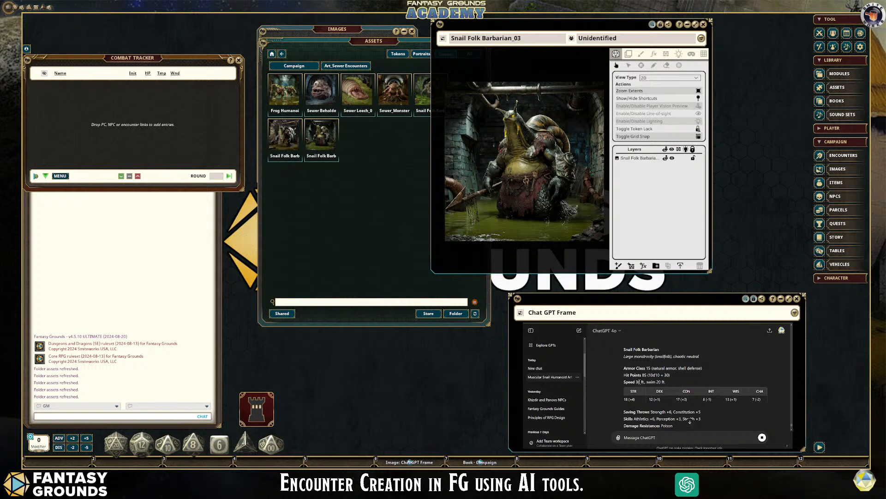
{"action": "scroll", "coordinate": [659, 381], "scroll_direction": "down", "scroll_amount": 1}
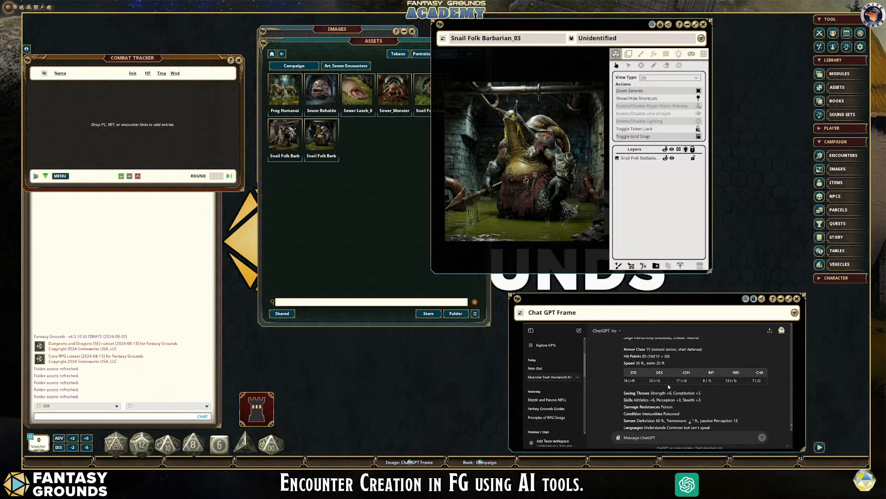
{"action": "scroll", "coordinate": [668, 387], "scroll_direction": "down", "scroll_amount": 1}
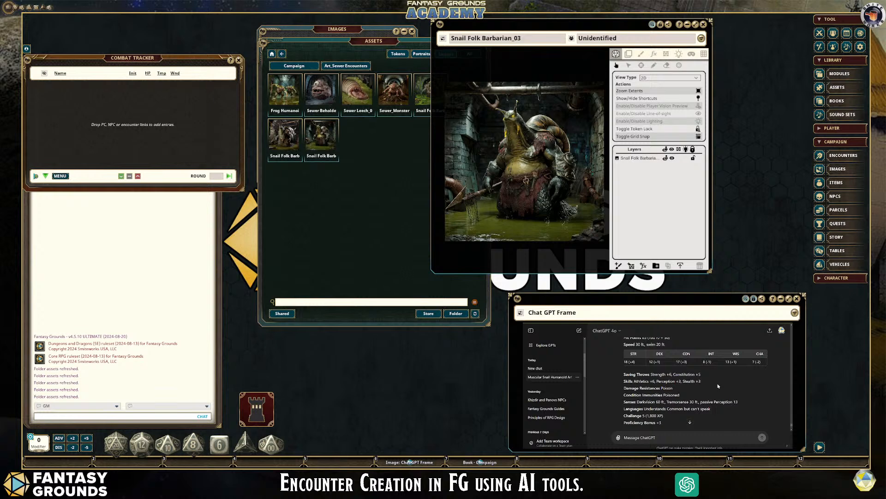
{"action": "left_click_drag", "start_coordinate": [674, 389], "coordinate": [661, 388]}
{"action": "left_click", "coordinate": [691, 391]}
{"action": "left_click_drag", "start_coordinate": [682, 395], "coordinate": [662, 395]}
{"action": "scroll", "coordinate": [703, 389], "scroll_direction": "down", "scroll_amount": 1}
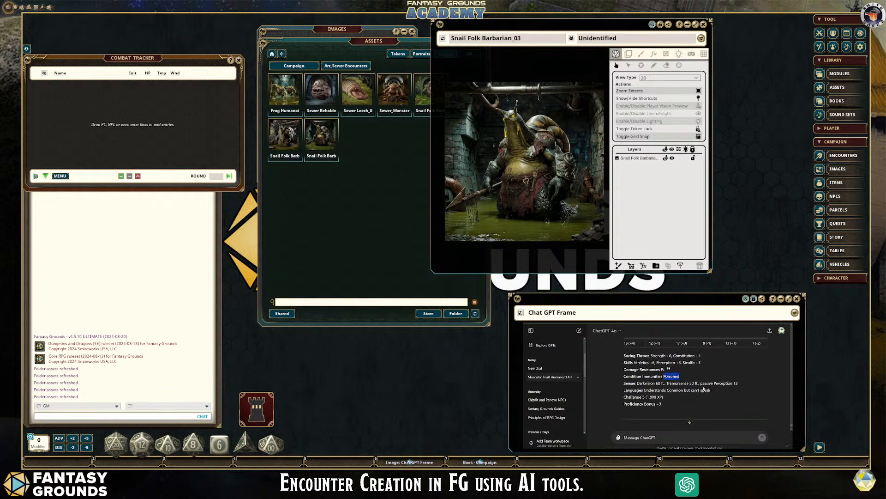
{"action": "left_click", "coordinate": [692, 398]}
Step: Read through the Snail Folk Barbarian's traits, actions and tactics to the end of ChatGPT's stat block
{"action": "scroll", "coordinate": [711, 391], "scroll_direction": "down", "scroll_amount": 3}
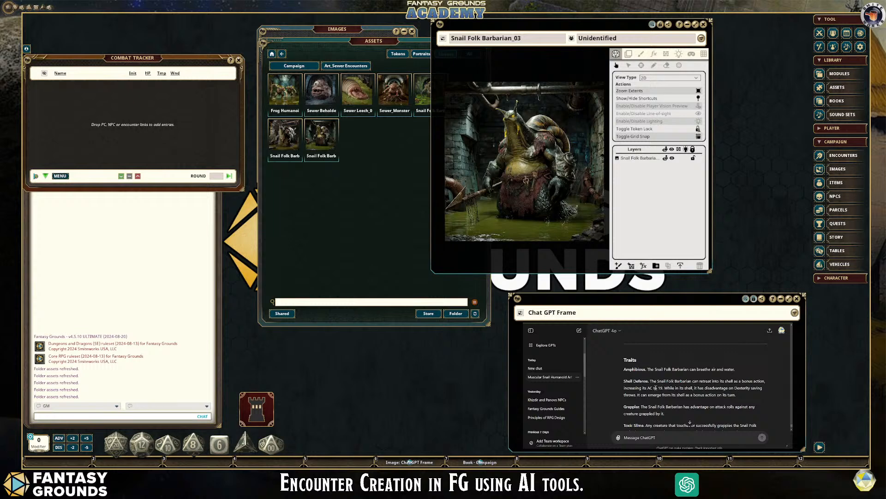
{"action": "scroll", "coordinate": [688, 393], "scroll_direction": "down", "scroll_amount": 1}
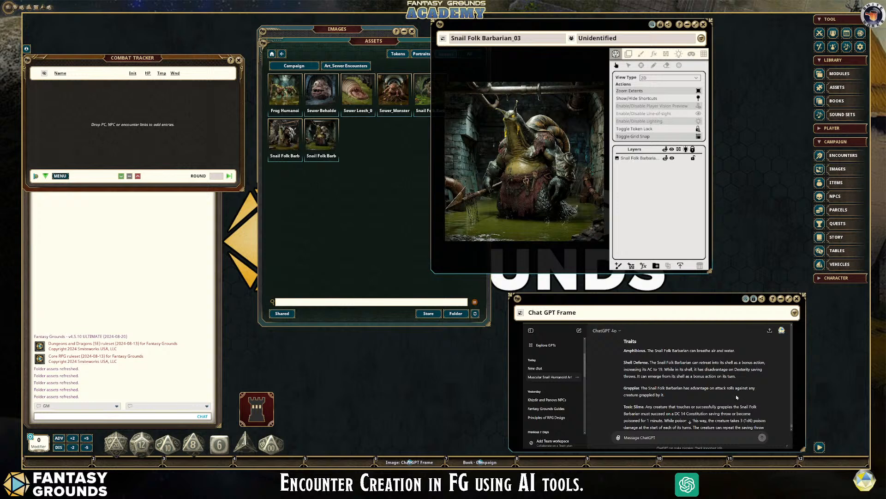
{"action": "scroll", "coordinate": [737, 397], "scroll_direction": "down", "scroll_amount": 1}
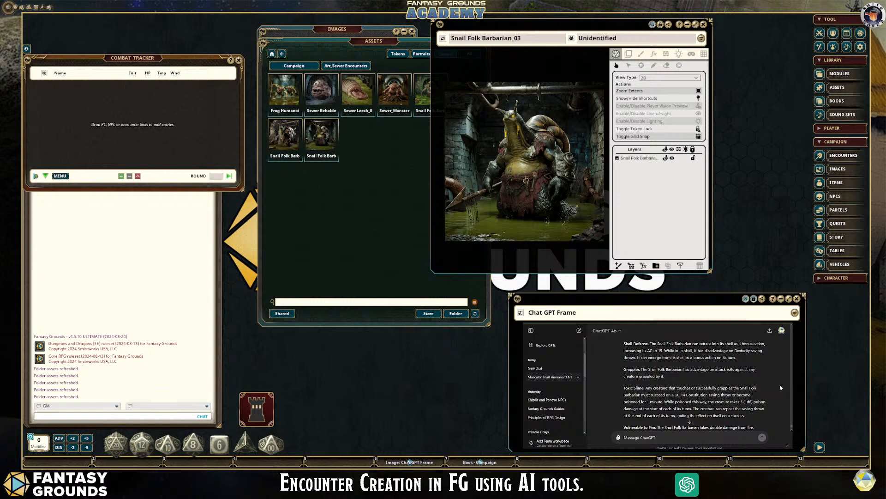
{"action": "scroll", "coordinate": [781, 387], "scroll_direction": "down", "scroll_amount": 1}
{"action": "scroll", "coordinate": [781, 388], "scroll_direction": "down", "scroll_amount": 1}
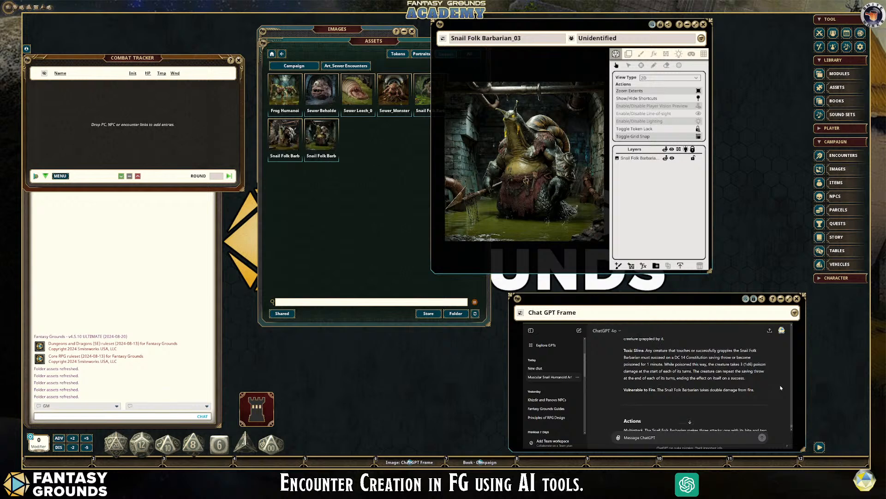
{"action": "scroll", "coordinate": [781, 388], "scroll_direction": "down", "scroll_amount": 3}
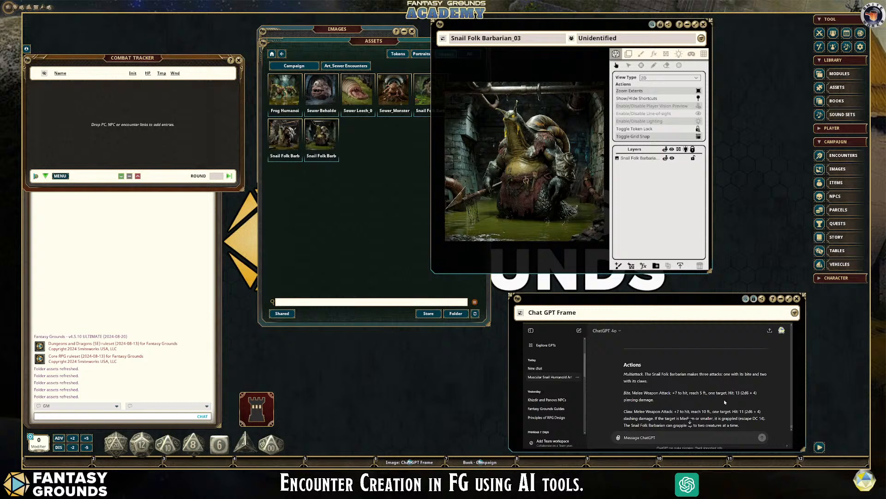
{"action": "scroll", "coordinate": [719, 396], "scroll_direction": "down", "scroll_amount": 4}
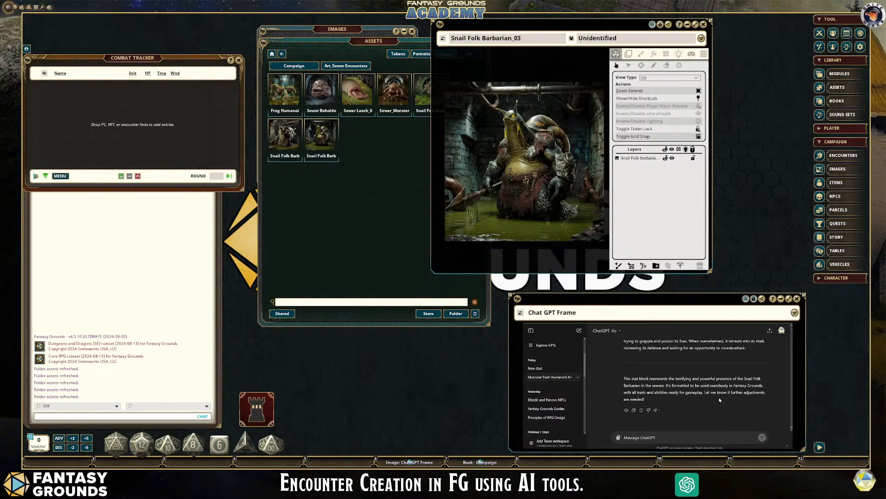
{"action": "scroll", "coordinate": [719, 396], "scroll_direction": "up", "scroll_amount": 15}
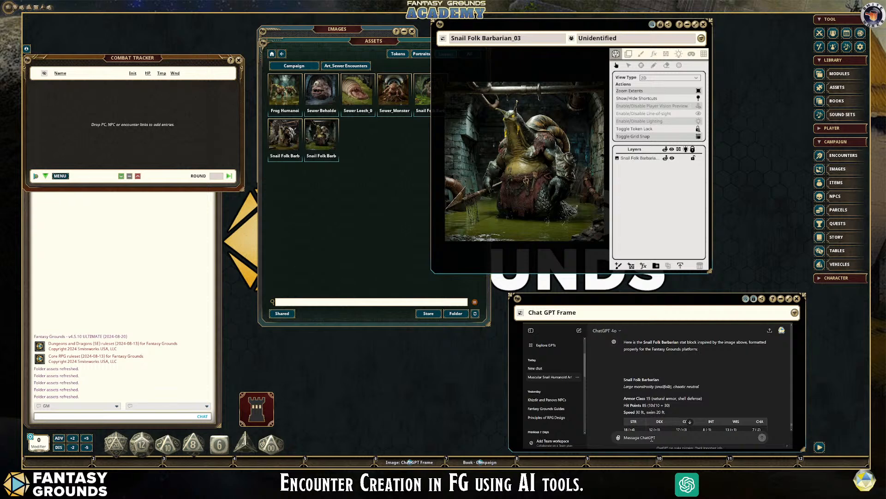
Step: Begin a ChatGPT request to change the Snail Folk Barbarian's walking speed to 25'
{"action": "type", "text": "change"}
{"action": "scroll", "coordinate": [693, 393], "scroll_direction": "down", "scroll_amount": 2}
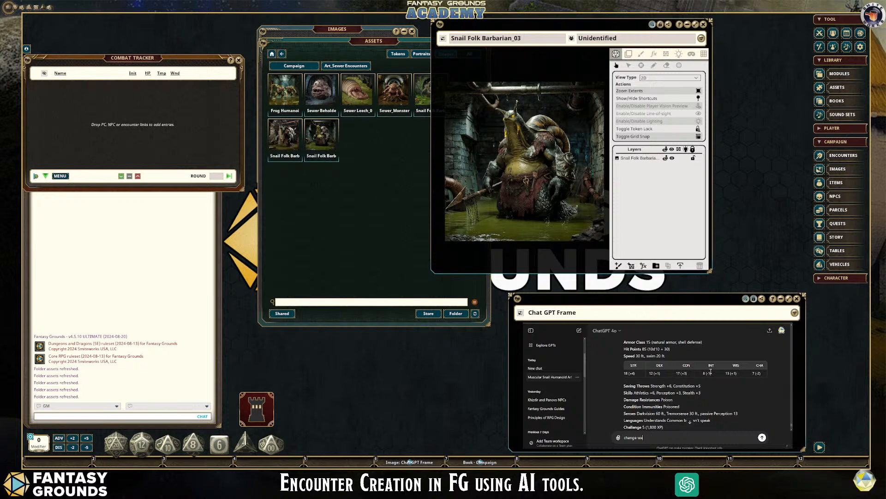
{"action": "type", "text": "ing spoeed to 25"}
{"action": "key", "text": "BackSpace"}
{"action": "scroll", "coordinate": [688, 416], "scroll_direction": "down", "scroll_amount": 5}
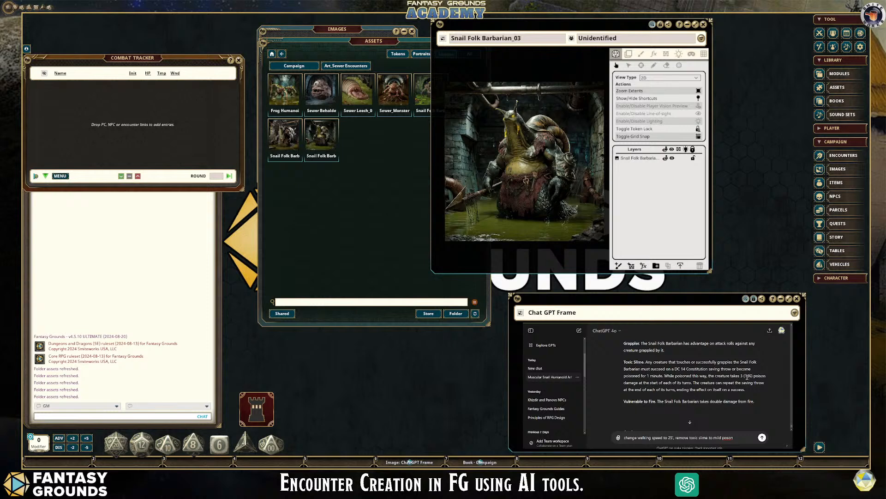
{"action": "left_click_drag", "start_coordinate": [736, 437], "coordinate": [673, 437]}
{"action": "key", "text": "BackSpace"}
Step: Extend the request with a multiattack of one claw and one bite, or two claws, or just one bite, and send it to ChatGPT
{"action": "scroll", "coordinate": [695, 399], "scroll_direction": "up", "scroll_amount": 1}
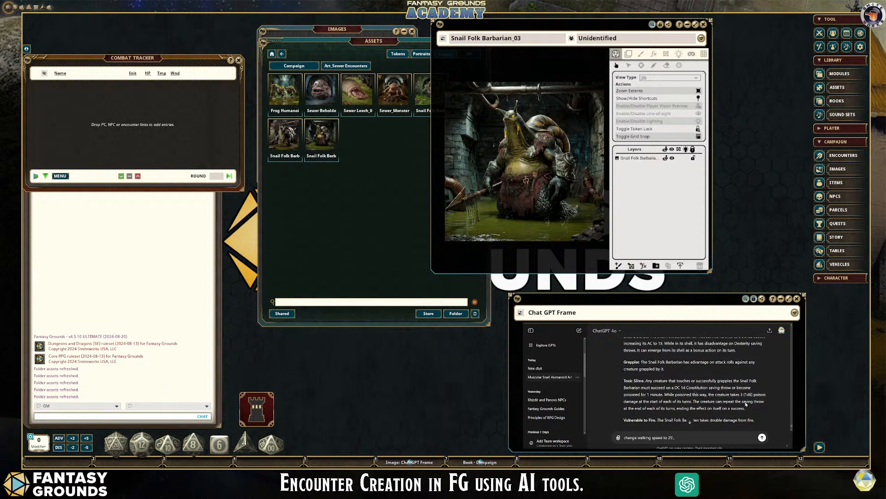
{"action": "scroll", "coordinate": [731, 402], "scroll_direction": "down", "scroll_amount": 1}
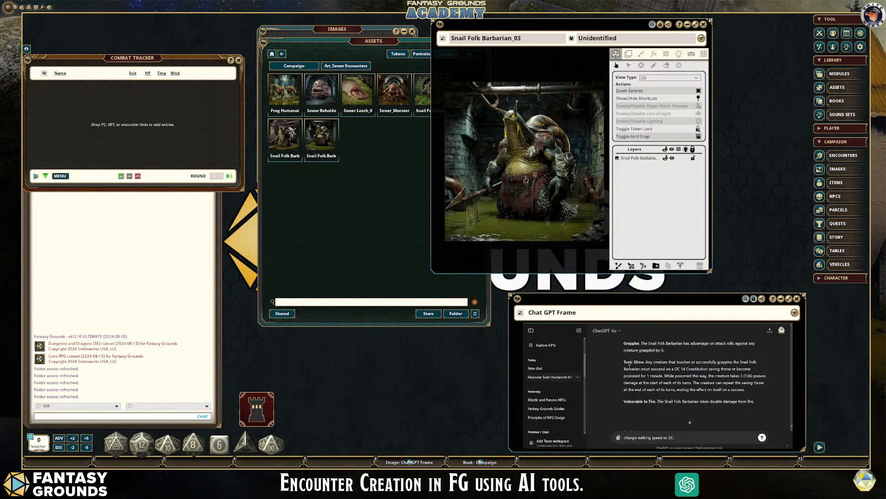
{"action": "scroll", "coordinate": [654, 378], "scroll_direction": "down", "scroll_amount": 4}
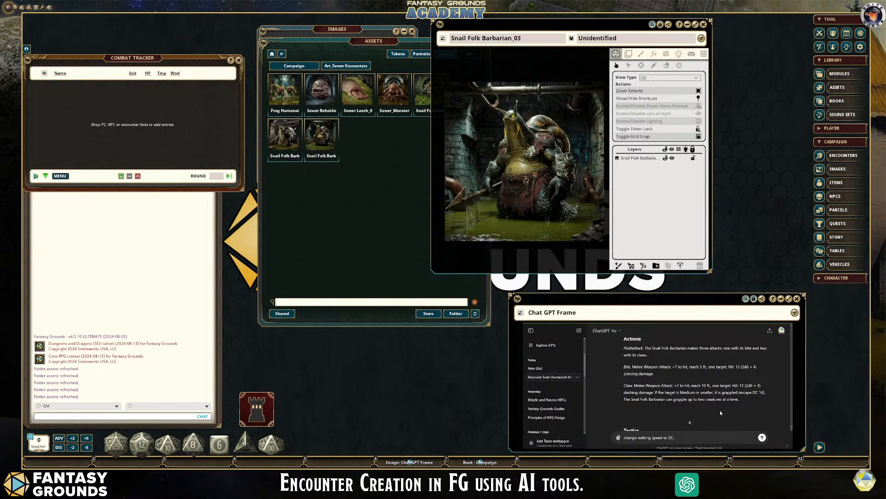
{"action": "scroll", "coordinate": [717, 408], "scroll_direction": "down", "scroll_amount": 1}
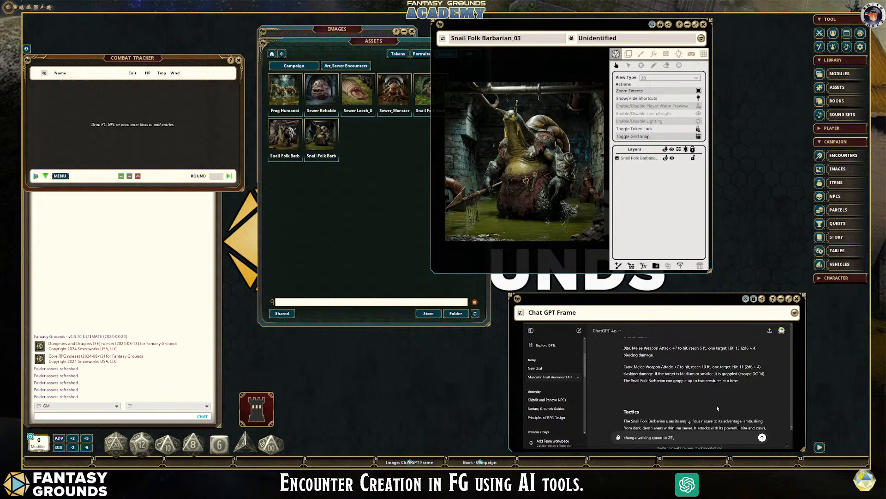
{"action": "scroll", "coordinate": [718, 408], "scroll_direction": "up", "scroll_amount": 1}
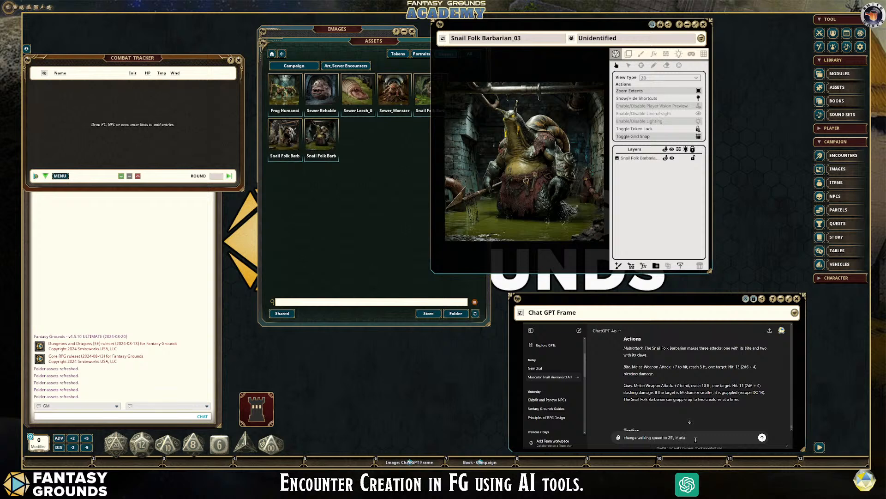
{"action": "type", "text": "c"}
{"action": "type", "text": "and"}
{"action": "key", "text": "BackSpace"}
{"action": "key", "text": "BackSpace"}
{"action": "type", "text": "law and one bite, or"}
{"action": "type", "text": "two claws."}
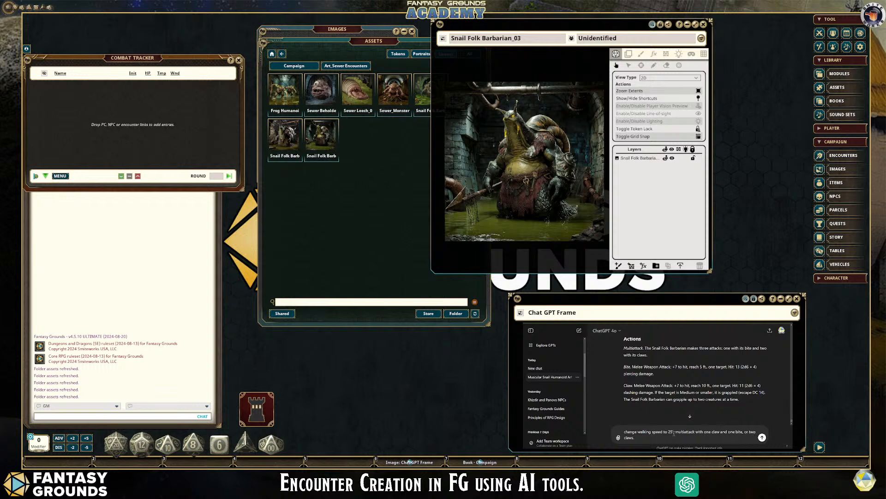
{"action": "type", "text": "one"}
{"action": "type", "text": "just one bite"}
{"action": "key", "text": "Return"}
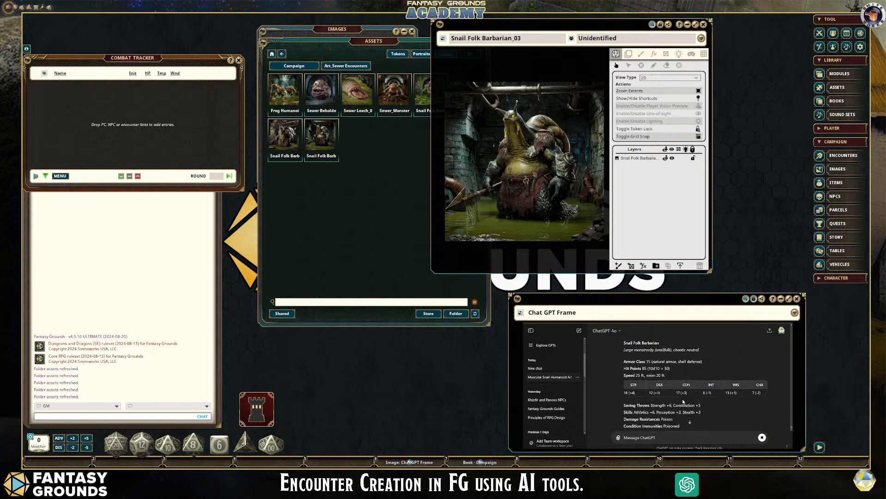
Step: Review the revised Snail Folk Barbarian stat block, checking its multiattack options, attacks and tactics
{"action": "scroll", "coordinate": [700, 387], "scroll_direction": "down", "scroll_amount": 4}
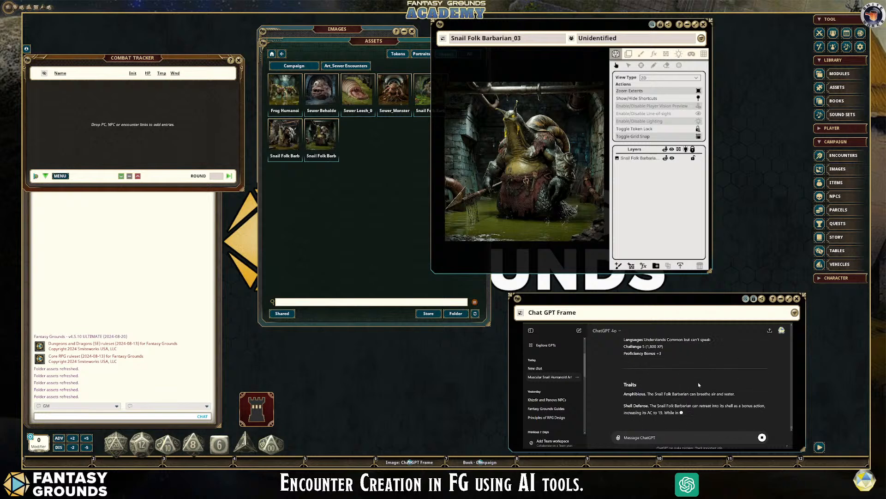
{"action": "scroll", "coordinate": [699, 382], "scroll_direction": "up", "scroll_amount": 1}
{"action": "scroll", "coordinate": [698, 382], "scroll_direction": "down", "scroll_amount": 1}
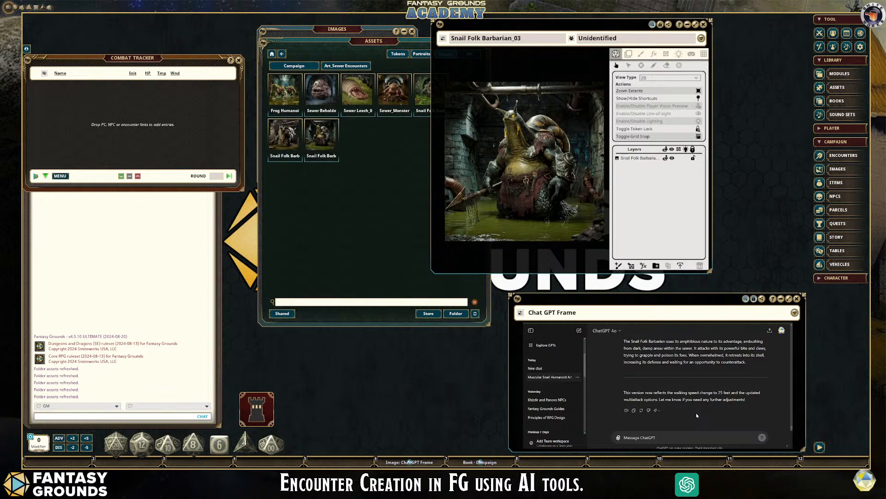
{"action": "scroll", "coordinate": [715, 388], "scroll_direction": "up", "scroll_amount": 3}
{"action": "scroll", "coordinate": [738, 388], "scroll_direction": "down", "scroll_amount": 3}
{"action": "scroll", "coordinate": [743, 390], "scroll_direction": "up", "scroll_amount": 3}
{"action": "scroll", "coordinate": [743, 392], "scroll_direction": "down", "scroll_amount": 5}
{"action": "scroll", "coordinate": [742, 391], "scroll_direction": "up", "scroll_amount": 2}
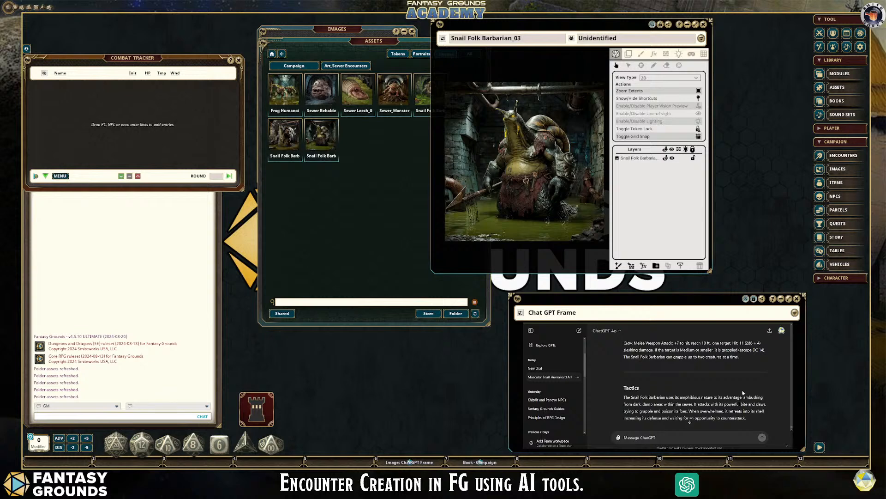
{"action": "scroll", "coordinate": [743, 390], "scroll_direction": "down", "scroll_amount": 2}
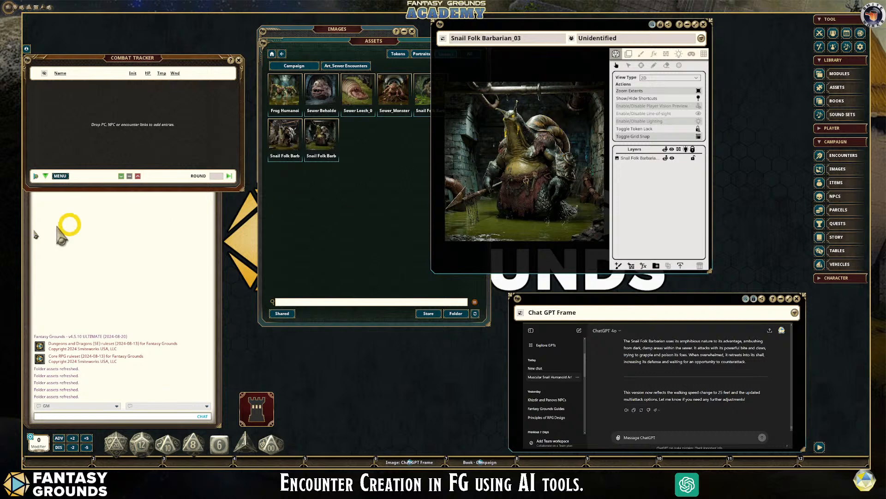
{"action": "scroll", "coordinate": [736, 397], "scroll_direction": "up", "scroll_amount": 3}
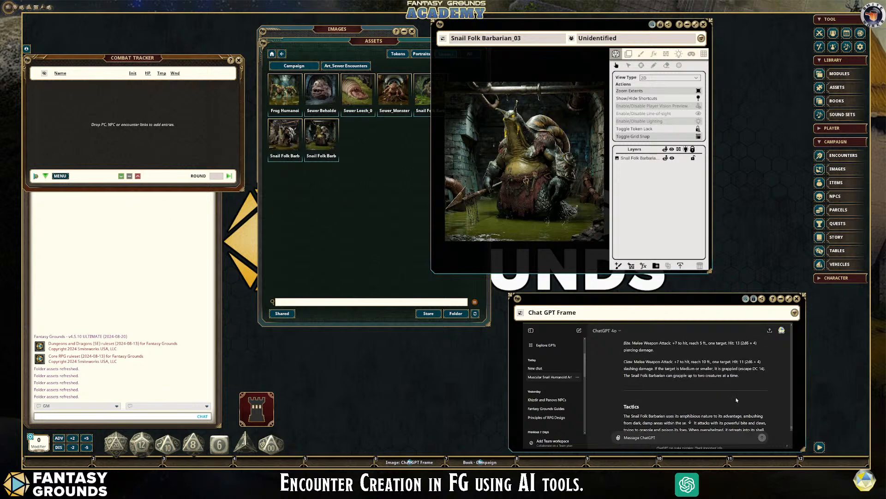
{"action": "scroll", "coordinate": [736, 397], "scroll_direction": "up", "scroll_amount": 1}
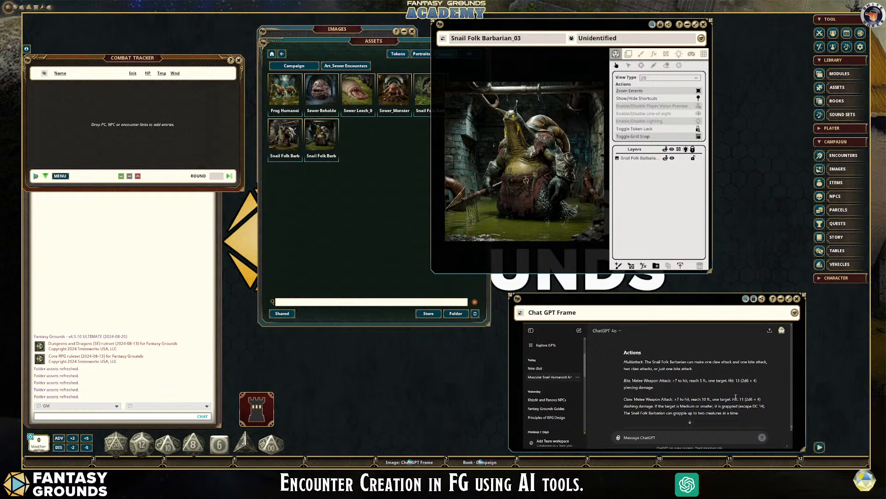
Step: Copy the Shell Defense trait into a new ChatGPT message, set its increased AC to 17, and send the corrected trait
{"action": "scroll", "coordinate": [735, 397], "scroll_direction": "up", "scroll_amount": 2}
{"action": "scroll", "coordinate": [736, 399], "scroll_direction": "up", "scroll_amount": 1}
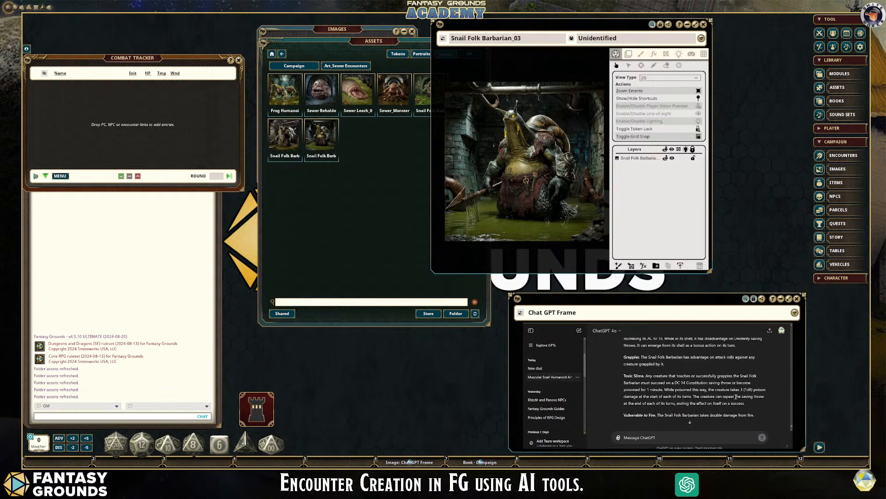
{"action": "scroll", "coordinate": [736, 396], "scroll_direction": "up", "scroll_amount": 1}
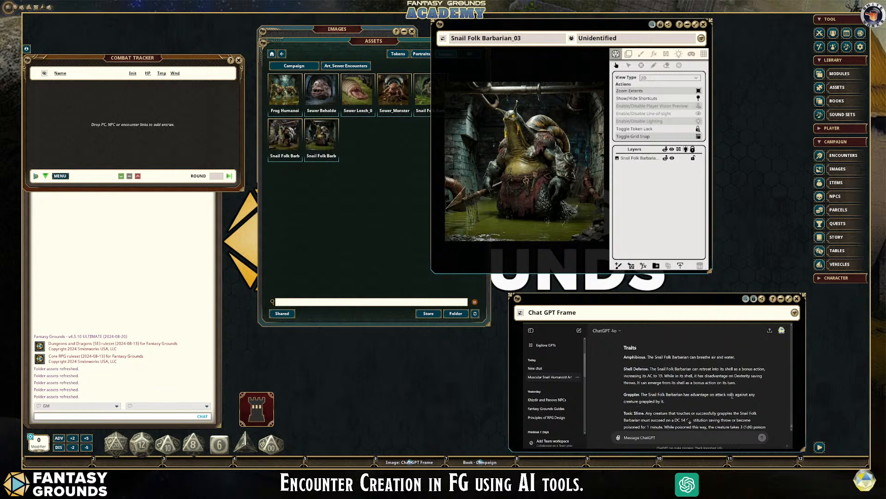
{"action": "left_click_drag", "start_coordinate": [741, 385], "coordinate": [624, 368]}
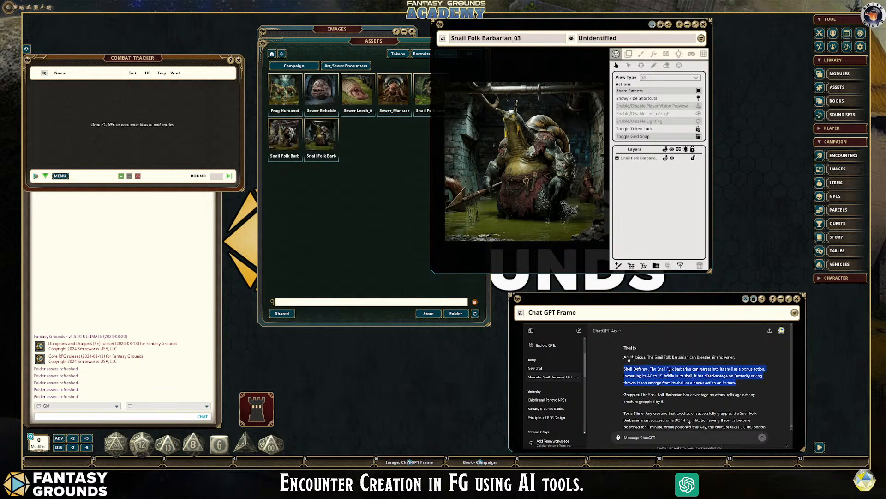
{"action": "left_click", "coordinate": [656, 436]}
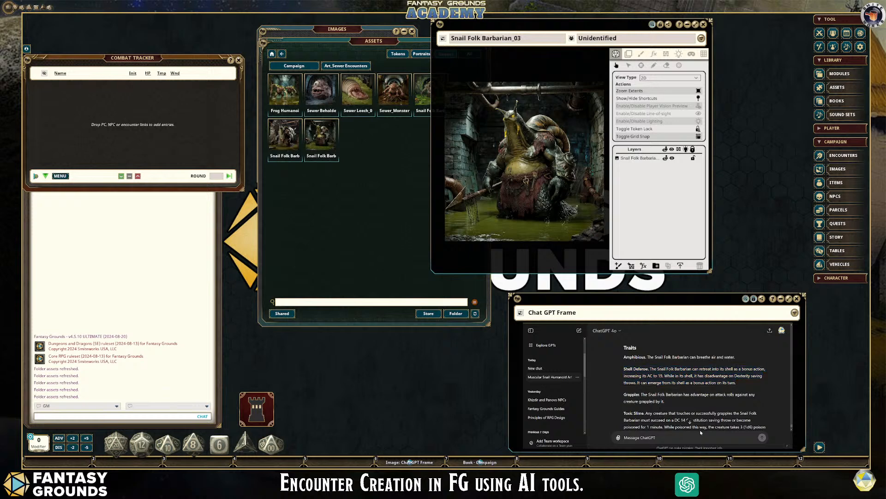
{"action": "type", "text": "Shell Defense. The Snail Folk Barbarian can retreat into its shell as a bonus action, increasing its AC to 19. While in its shell, it has disadvantage on Dexterity saving throws. It can emerge from its shell as a bonus action on its turn."}
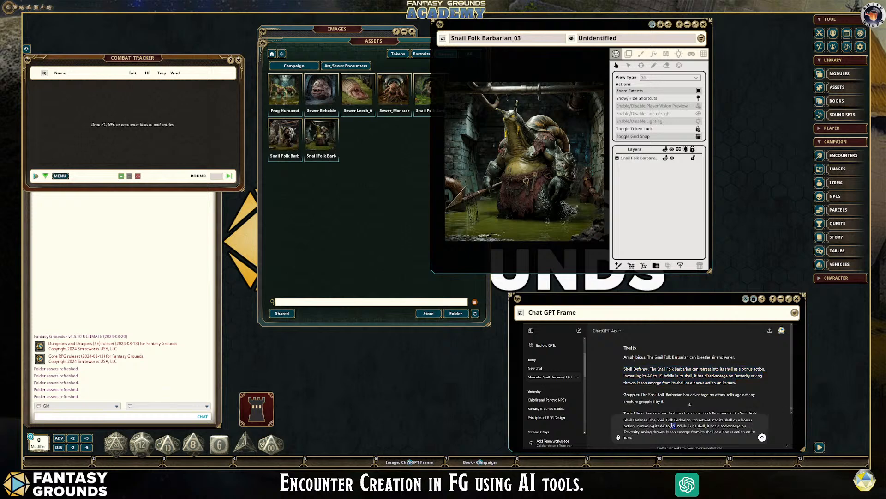
{"action": "type", "text": "17"}
{"action": "left_click", "coordinate": [762, 437]}
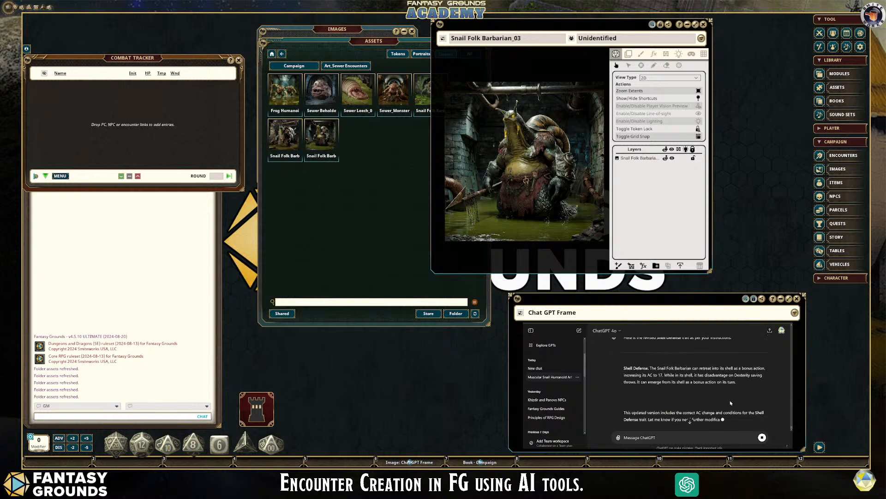
{"action": "scroll", "coordinate": [731, 403], "scroll_direction": "up", "scroll_amount": 1}
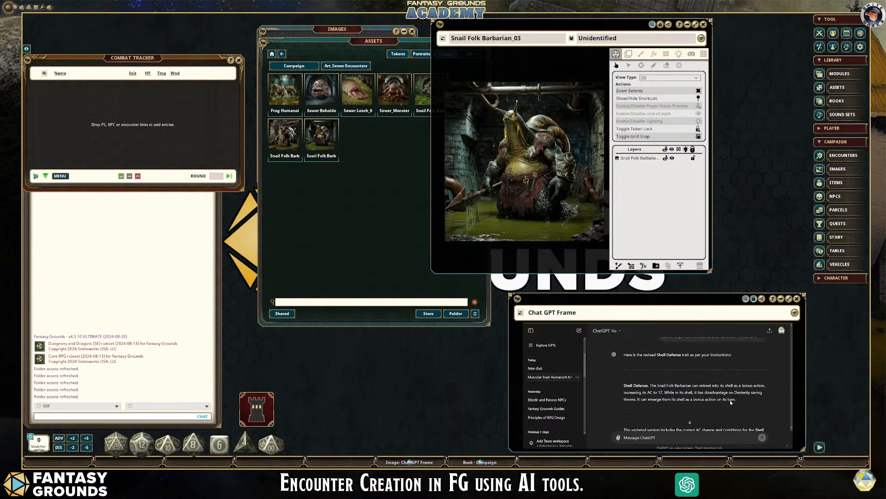
{"action": "scroll", "coordinate": [725, 408], "scroll_direction": "down", "scroll_amount": 1}
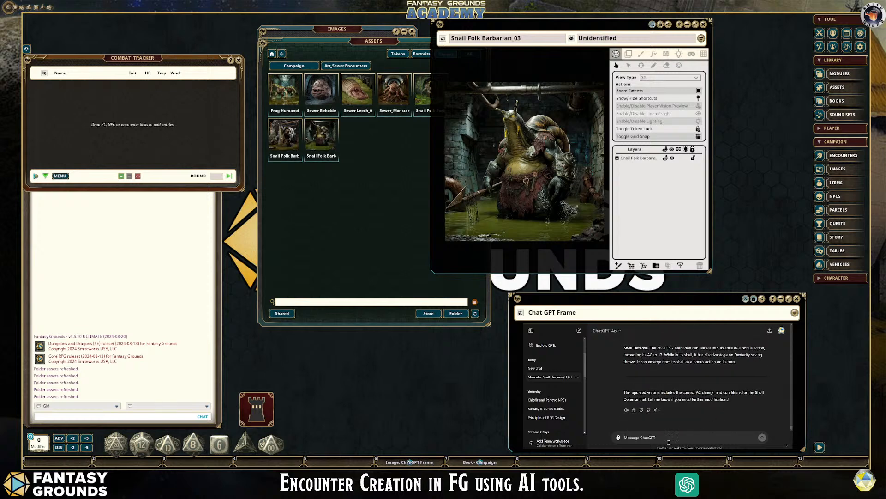
Step: Ask ChatGPT to rewrite the entire NPC stat block with all of the changes and also include its background and appearance
{"action": "type", "text": "Rewrite the entire NPC stat block with all of th changes and also include its background,"}
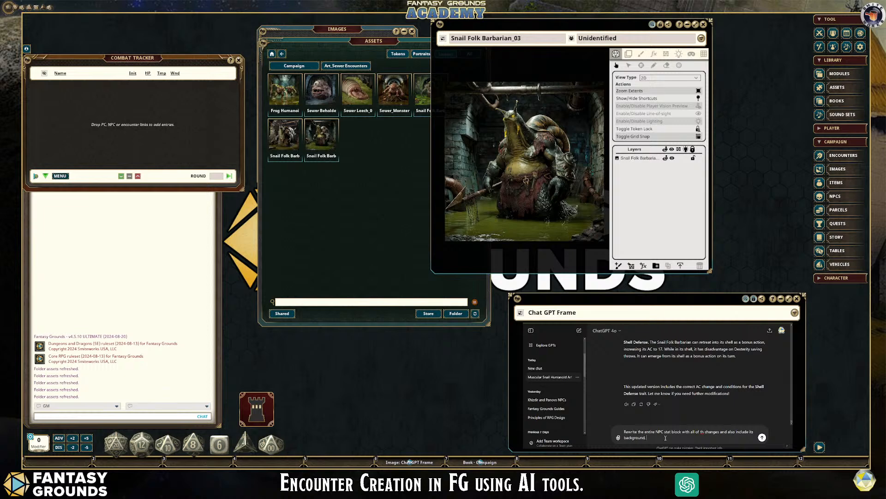
{"action": "type", "text": " appearanc"}
{"action": "left_click", "coordinate": [704, 432]}
{"action": "type", "text": "e"}
{"action": "left_click", "coordinate": [762, 438]}
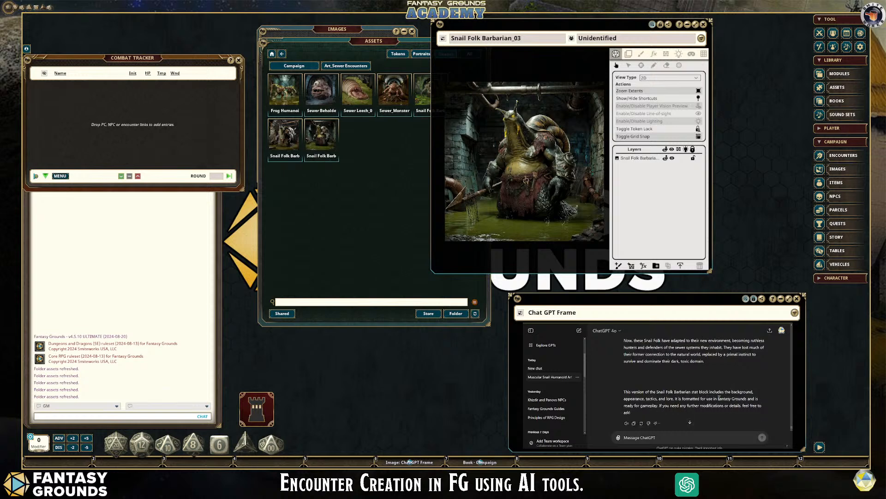
Step: Open the campaign's NPC list and move its window over the combat tracker
{"action": "scroll", "coordinate": [717, 397], "scroll_direction": "up", "scroll_amount": 1}
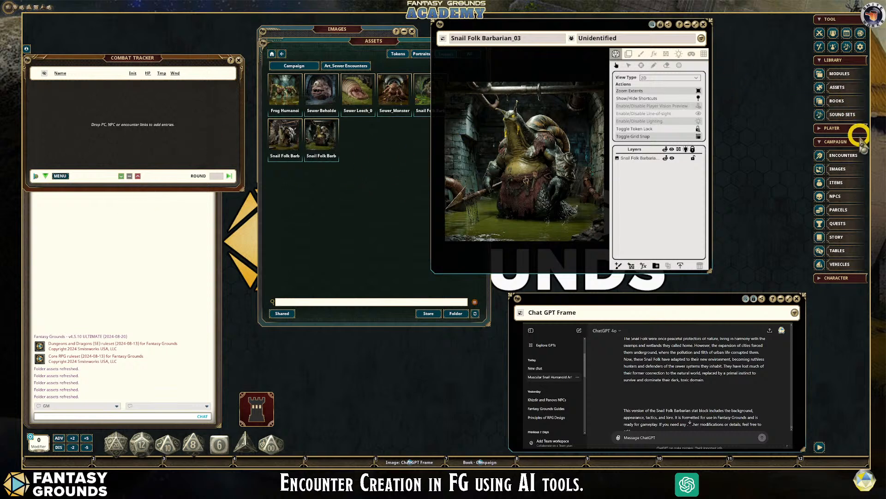
{"action": "left_click", "coordinate": [848, 199]}
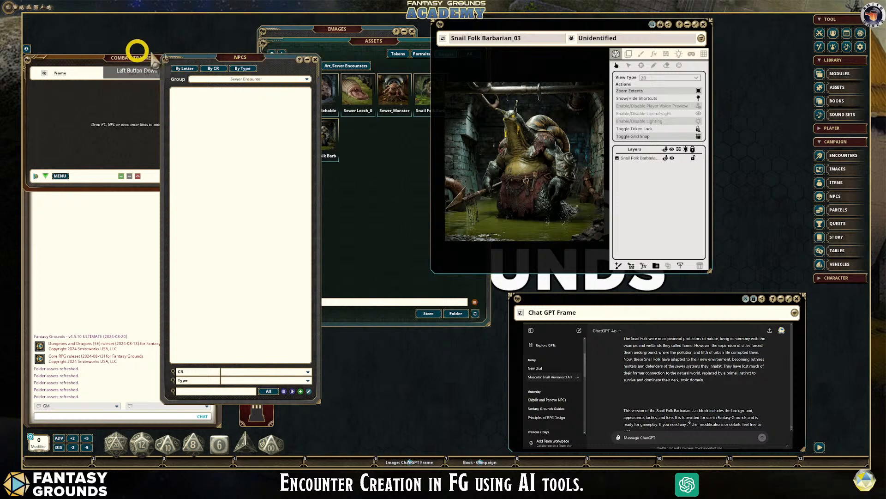
{"action": "left_click_drag", "start_coordinate": [232, 56], "coordinate": [111, 54]}
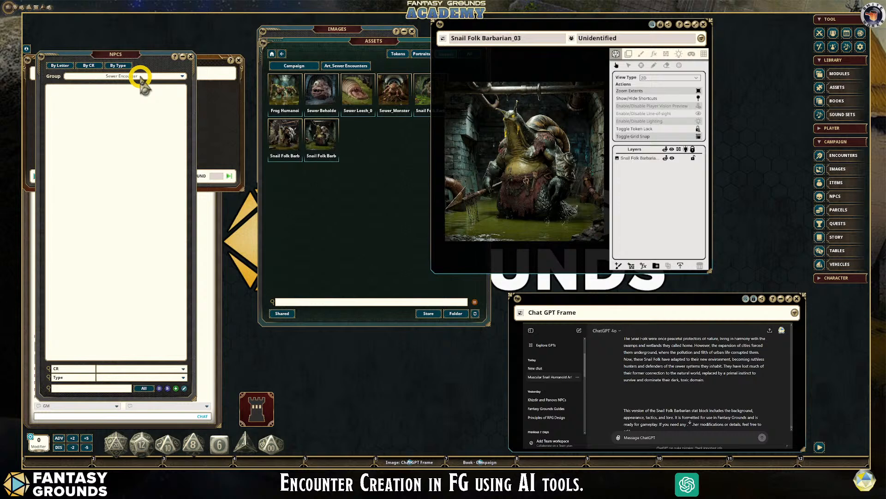
Step: Show the Sewer Encounter group in the NPC list, and open the NPC import window over that list
{"action": "left_click", "coordinate": [183, 76]}
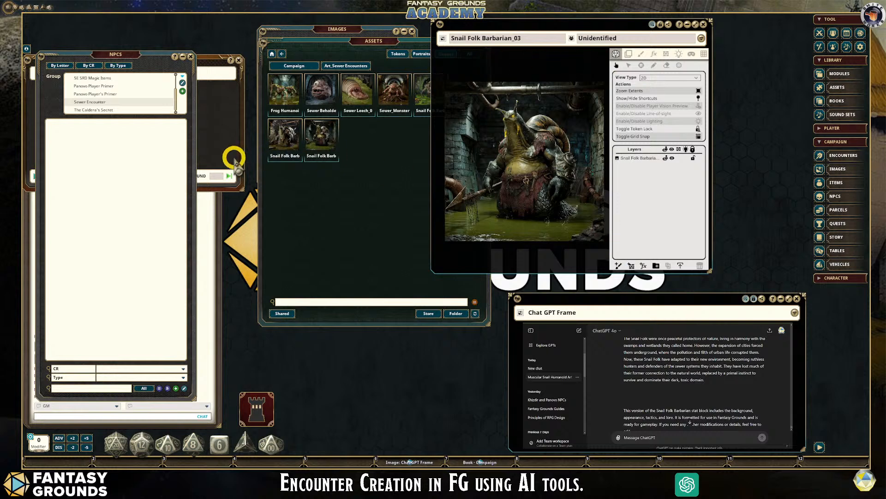
{"action": "left_click", "coordinate": [103, 102]}
{"action": "left_click", "coordinate": [160, 323]}
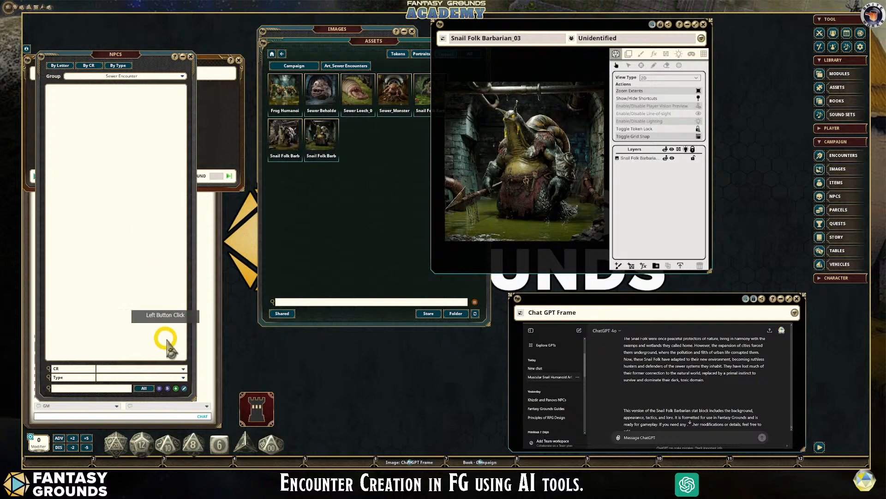
{"action": "left_click", "coordinate": [159, 392]}
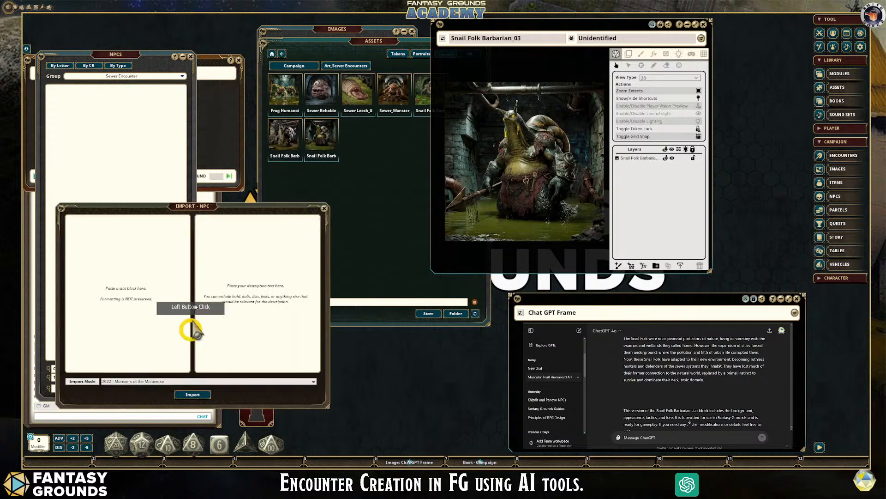
{"action": "left_click_drag", "start_coordinate": [190, 206], "coordinate": [178, 87]}
{"action": "left_click", "coordinate": [72, 115]}
Step: Copy the Background, Appearance, Tactics and Lore text from ChatGPT's reply into the description half of the NPC import
{"action": "scroll", "coordinate": [693, 374], "scroll_direction": "up", "scroll_amount": 3}
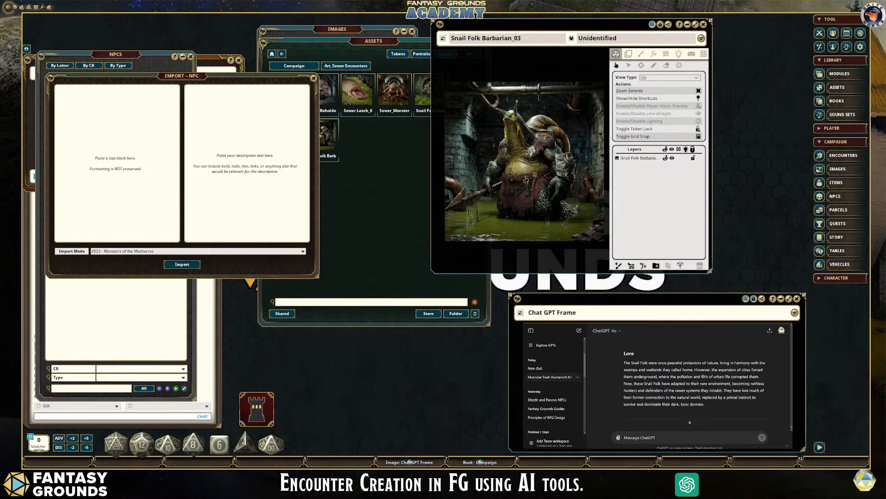
{"action": "left_click_drag", "start_coordinate": [707, 405], "coordinate": [628, 354]}
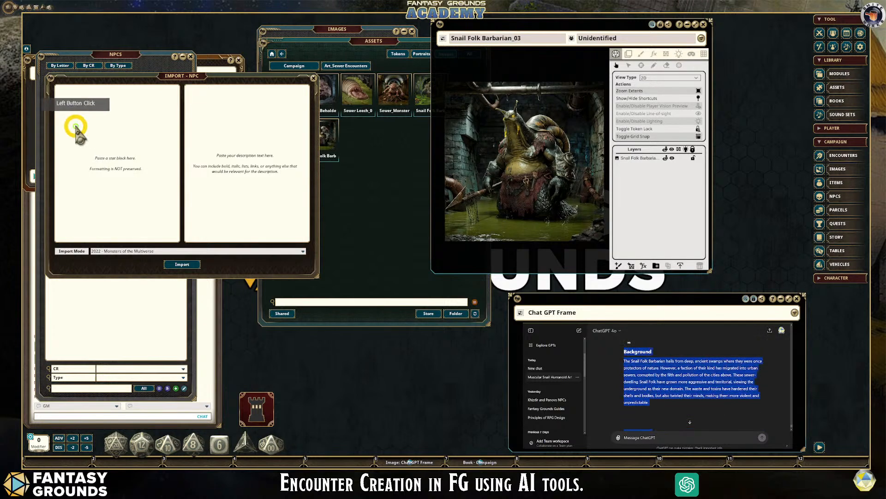
{"action": "left_click", "coordinate": [220, 111]}
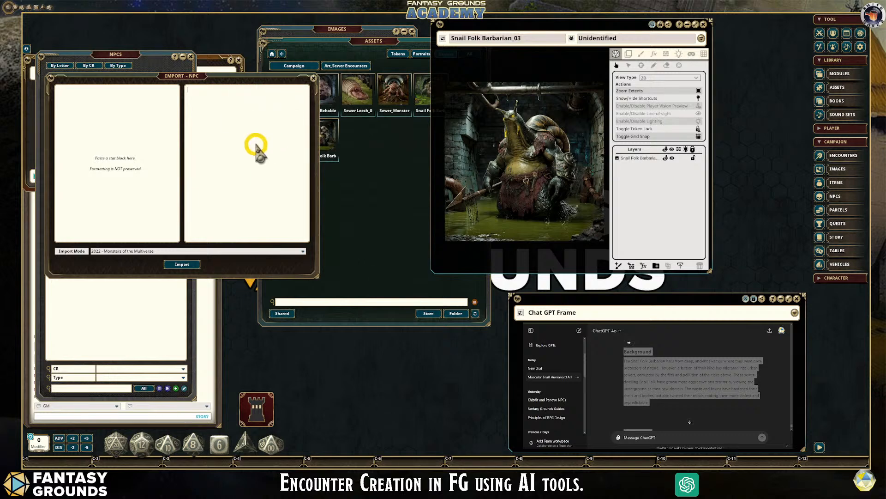
{"action": "key", "text": "ctrl+v"}
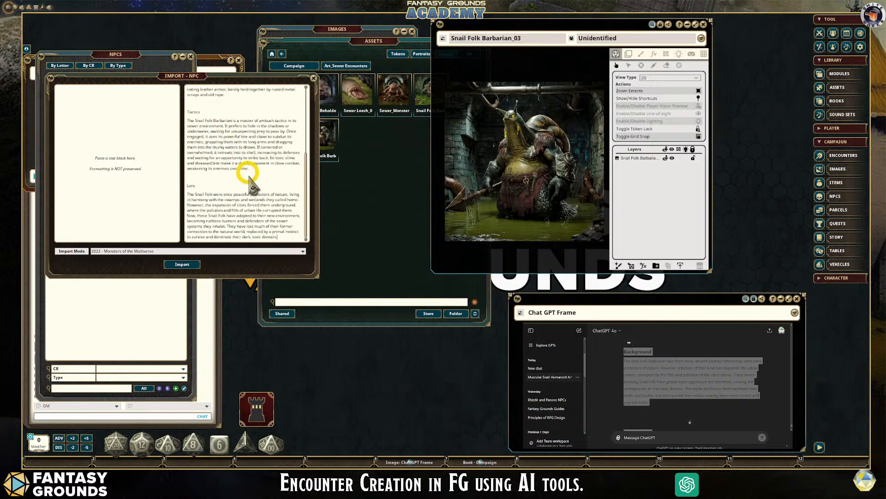
Step: Run Clean Up Text on the imported description to remove the extra blank lines between its sections
{"action": "scroll", "coordinate": [258, 183], "scroll_direction": "up", "scroll_amount": 5}
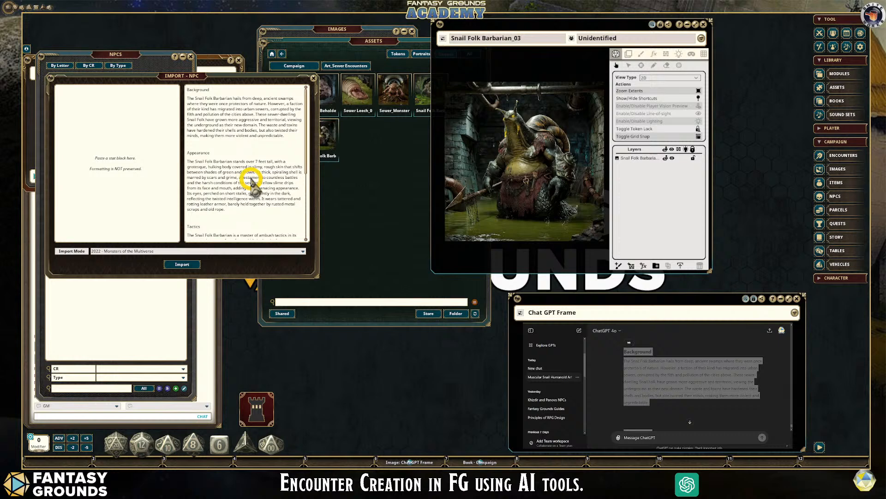
{"action": "right_click", "coordinate": [206, 147]}
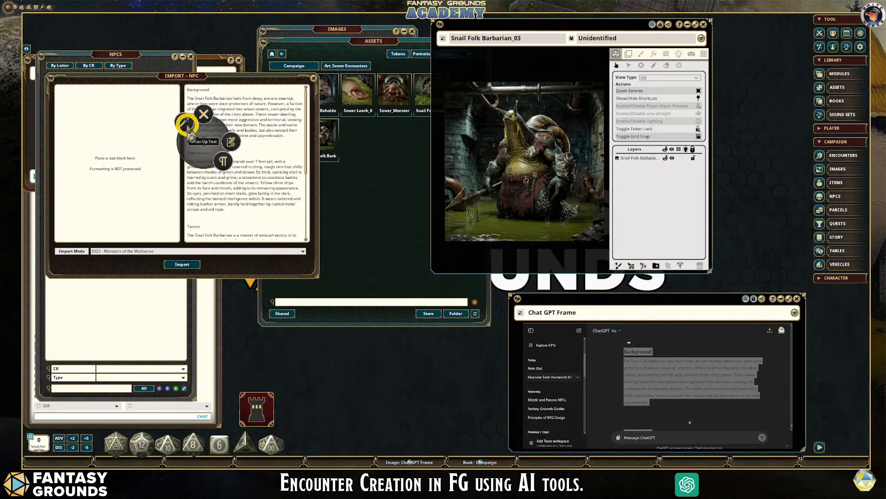
{"action": "left_click", "coordinate": [185, 125]}
{"action": "scroll", "coordinate": [254, 207], "scroll_direction": "down", "scroll_amount": 5}
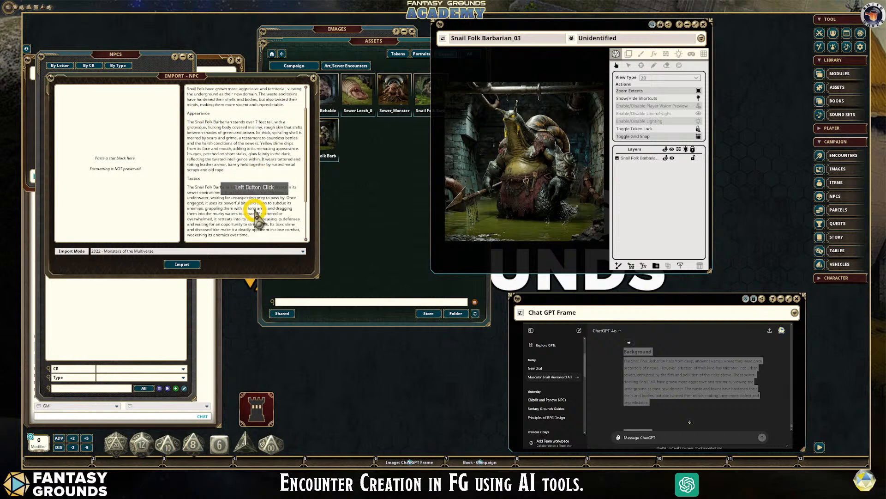
{"action": "scroll", "coordinate": [245, 213], "scroll_direction": "up", "scroll_amount": 3}
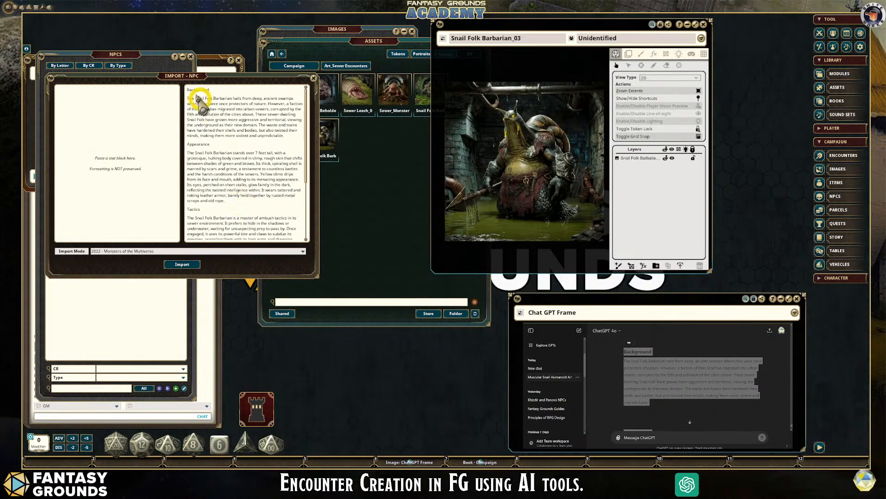
Step: Add an empty line at the start of the description and bold the Background, Appearance, Tactics and Lore headings
{"action": "left_click_drag", "start_coordinate": [188, 92], "coordinate": [229, 117]}
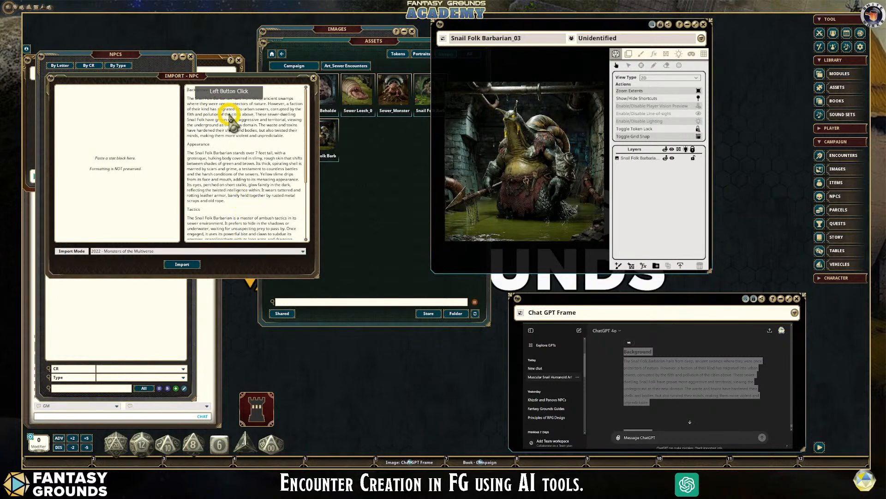
{"action": "key", "text": "Return"}
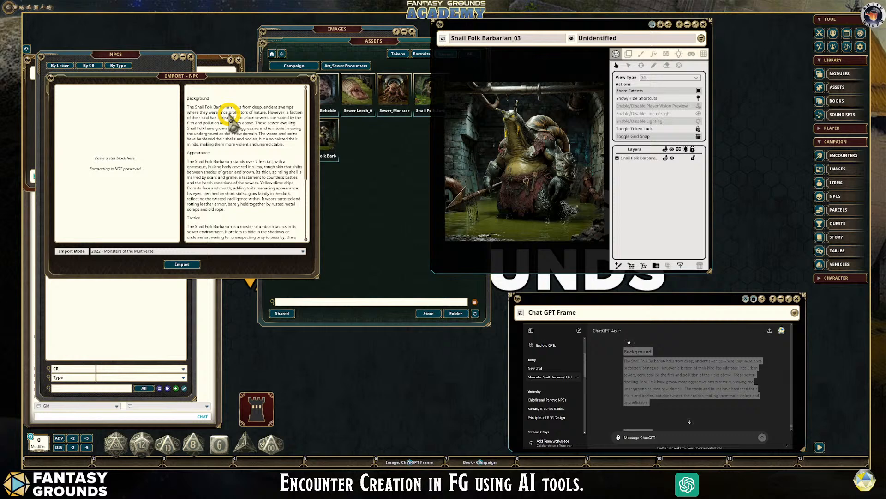
{"action": "left_click_drag", "start_coordinate": [177, 95], "coordinate": [211, 99]}
{"action": "left_click_drag", "start_coordinate": [211, 153], "coordinate": [171, 153]}
{"action": "left_click_drag", "start_coordinate": [209, 218], "coordinate": [184, 217]}
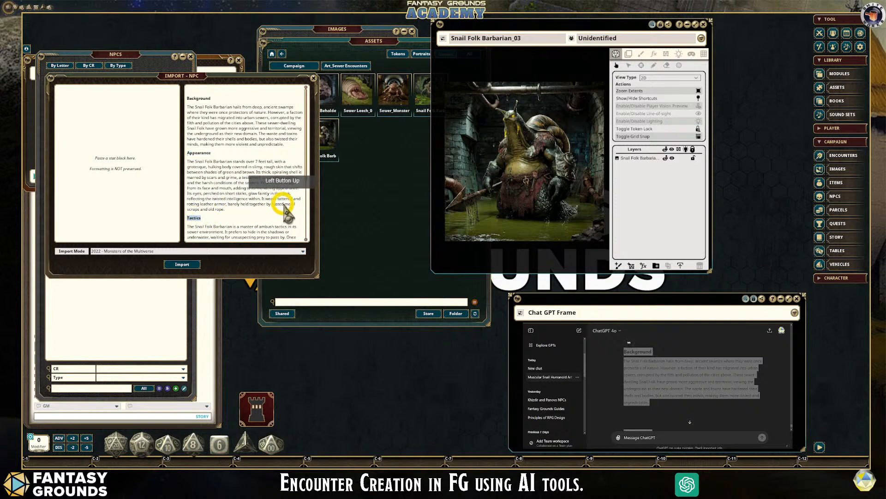
{"action": "scroll", "coordinate": [284, 206], "scroll_direction": "down", "scroll_amount": 4}
{"action": "left_click_drag", "start_coordinate": [180, 186], "coordinate": [201, 187]}
{"action": "scroll", "coordinate": [254, 182], "scroll_direction": "up", "scroll_amount": 5}
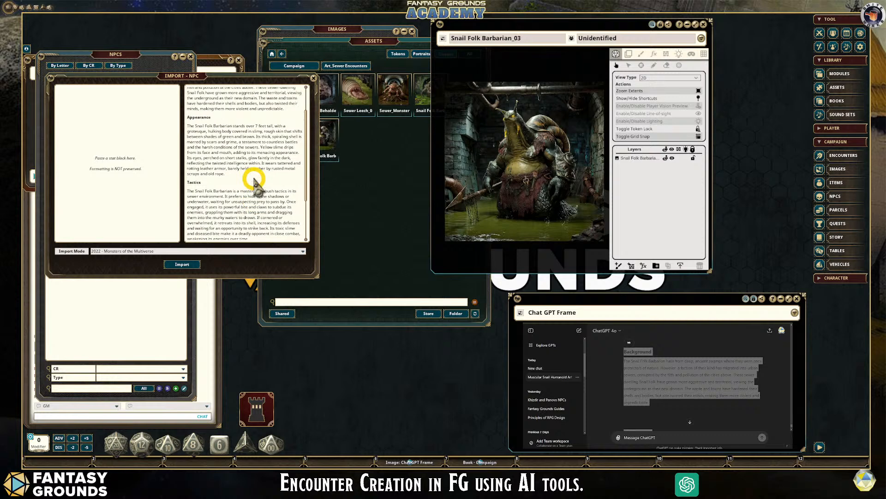
{"action": "left_click", "coordinate": [197, 91]}
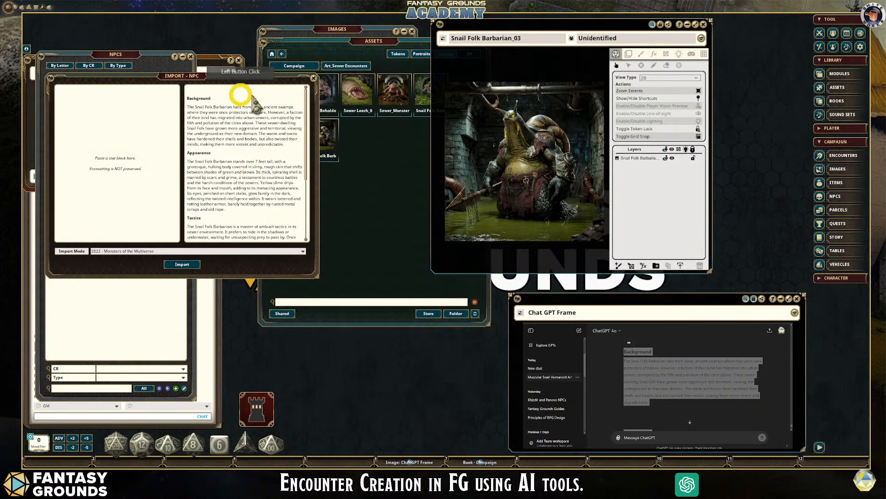
Step: Copy the Snail Folk Barbarian stat block, from its name through the Claw attack, from ChatGPT into the import's stat block half
{"action": "scroll", "coordinate": [719, 381], "scroll_direction": "up", "scroll_amount": 3}
{"action": "scroll", "coordinate": [720, 383], "scroll_direction": "down", "scroll_amount": 1}
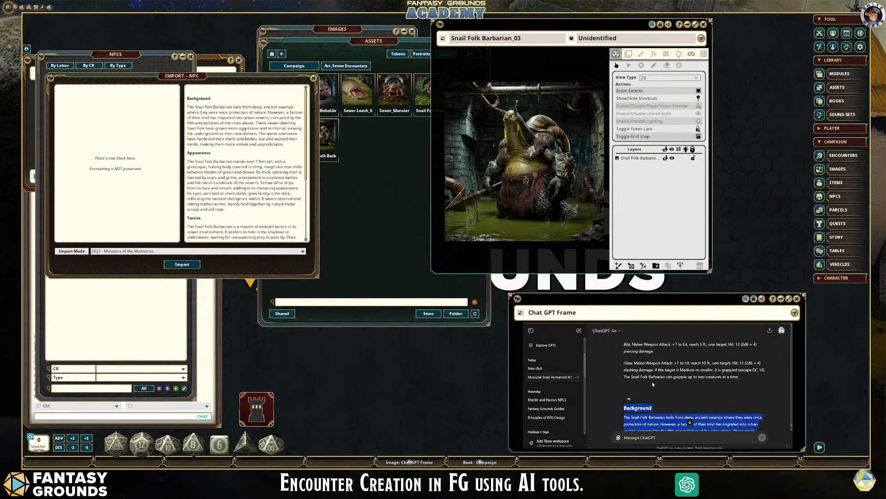
{"action": "left_click_drag", "start_coordinate": [740, 378], "coordinate": [629, 383]}
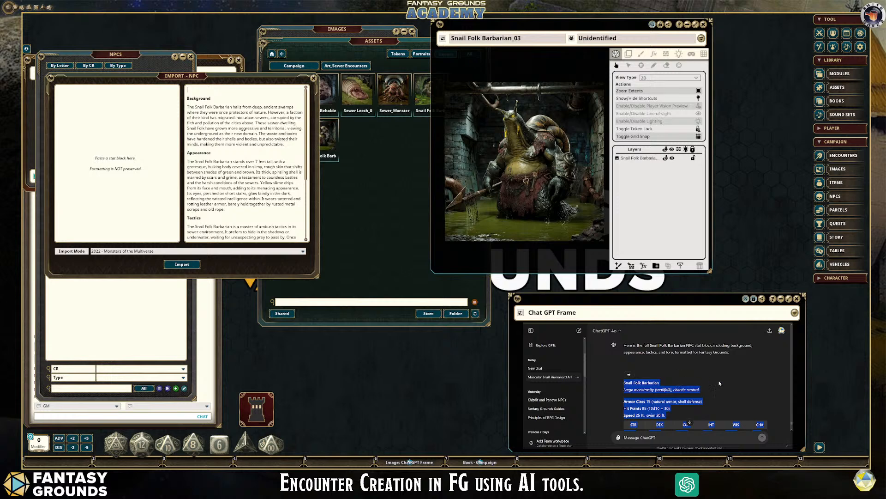
{"action": "left_click", "coordinate": [118, 99]}
{"action": "key", "text": "ctrl+v"}
Step: Clean up the imported stat block text to remove its extra blank lines
{"action": "scroll", "coordinate": [127, 178], "scroll_direction": "up", "scroll_amount": 2}
{"action": "right_click", "coordinate": [70, 109]}
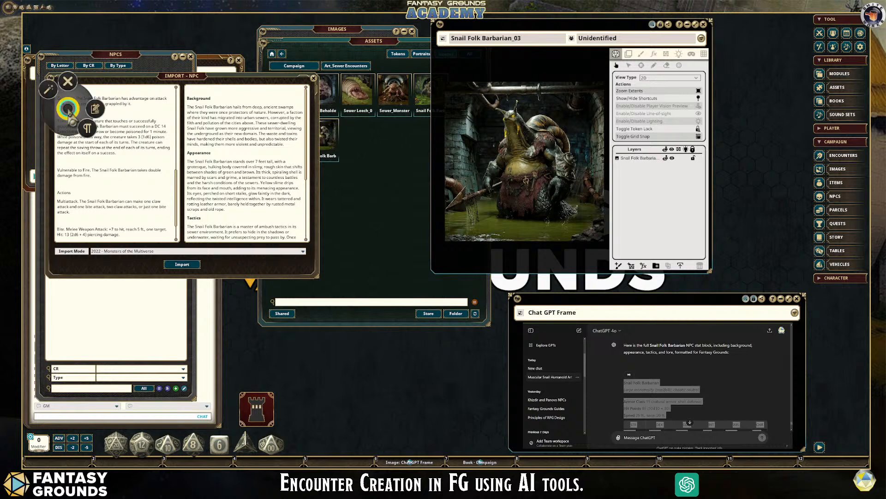
{"action": "left_click", "coordinate": [98, 109]}
{"action": "left_click", "coordinate": [54, 96]}
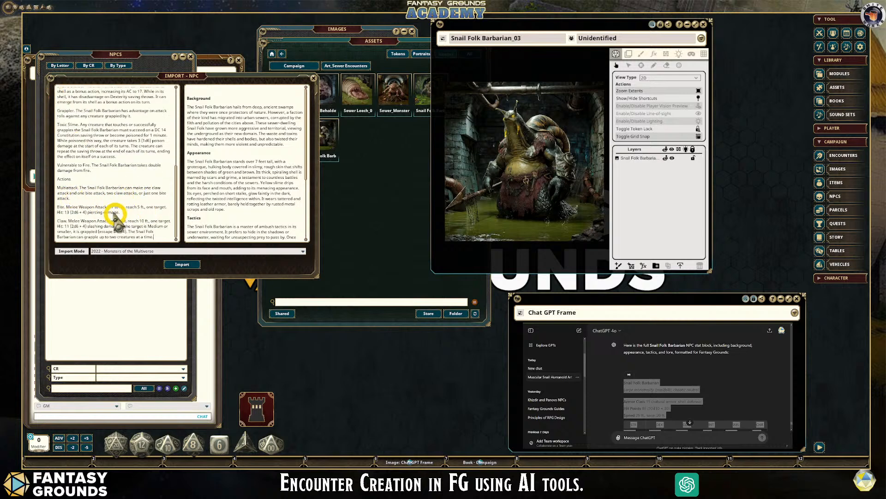
{"action": "scroll", "coordinate": [113, 203], "scroll_direction": "up", "scroll_amount": 1}
{"action": "scroll", "coordinate": [113, 204], "scroll_direction": "up", "scroll_amount": 1}
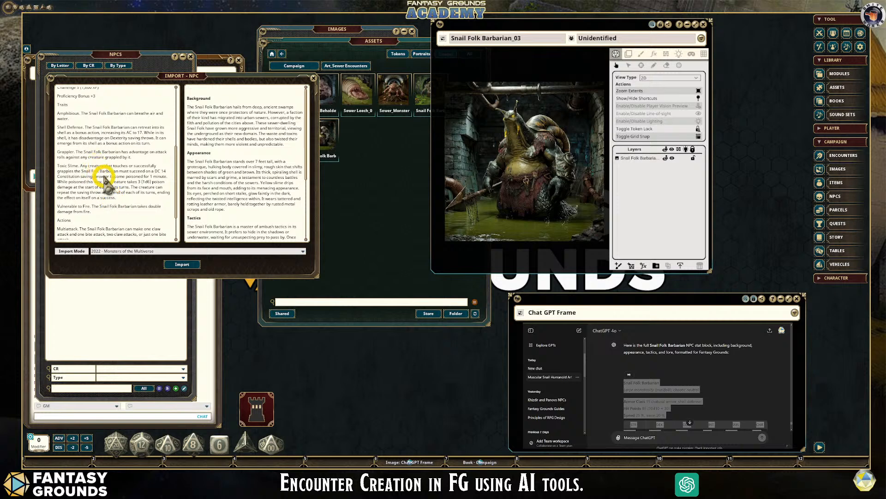
{"action": "scroll", "coordinate": [104, 174], "scroll_direction": "up", "scroll_amount": 4}
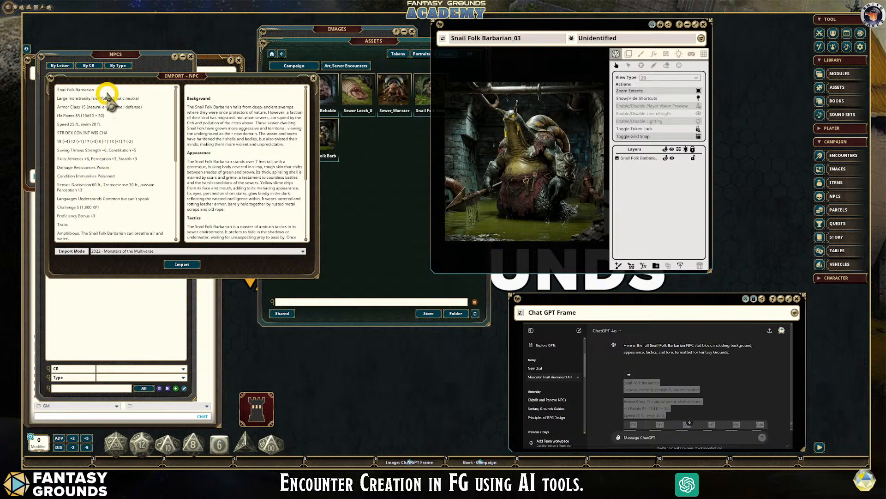
Step: Copy the name Snail Folk Barbarian from the stat block to the start of the description and format it as a heading
{"action": "left_click_drag", "start_coordinate": [56, 89], "coordinate": [136, 93]}
{"action": "key", "text": "ctrl+c"}
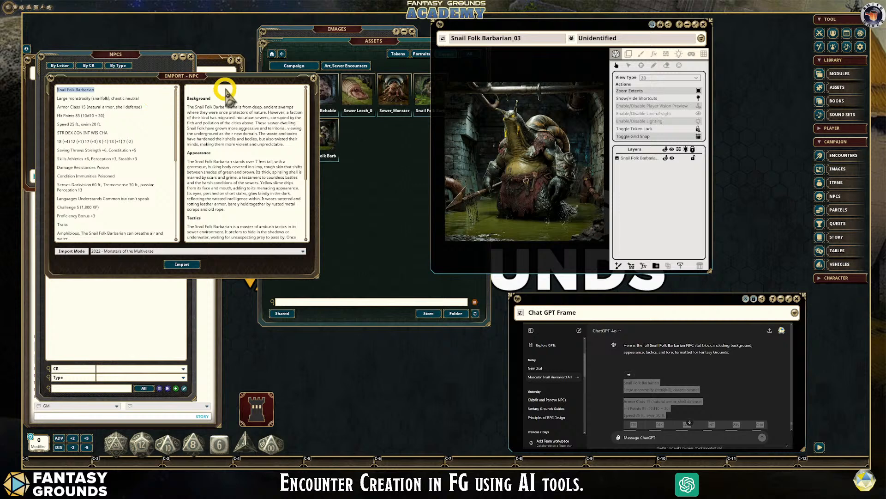
{"action": "left_click", "coordinate": [196, 89]}
{"action": "key", "text": "ctrl+v"}
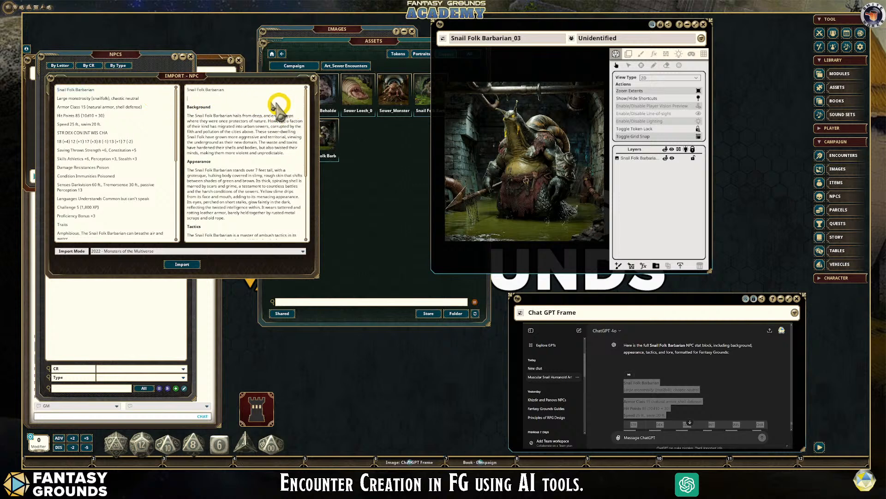
{"action": "left_click_drag", "start_coordinate": [238, 89], "coordinate": [174, 89]}
{"action": "key", "text": "ctrl"}
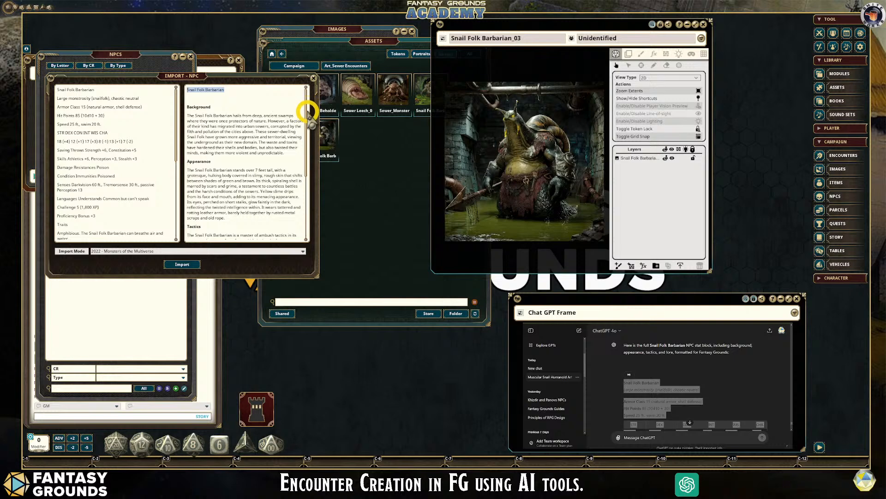
{"action": "key", "text": "ctrl+1"}
Step: Review the imported stat block's defenses, traits and actions, checking the ability names against their row of scores
{"action": "left_click", "coordinate": [119, 123]}
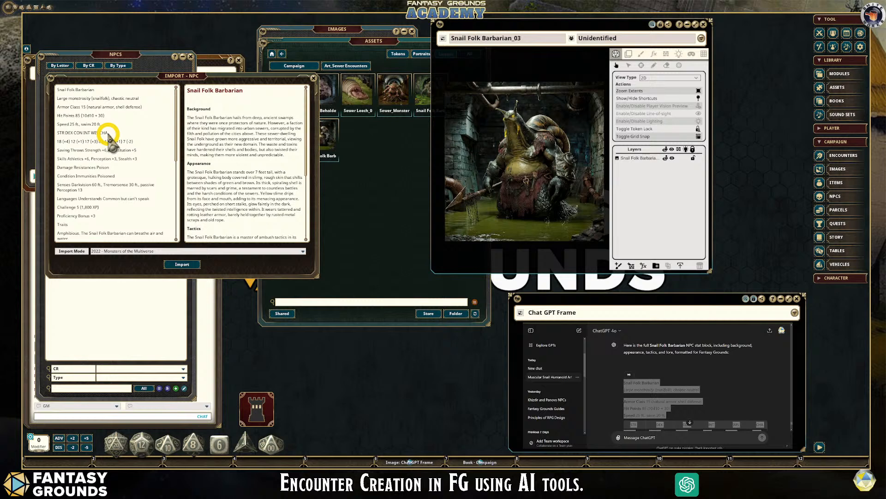
{"action": "scroll", "coordinate": [121, 175], "scroll_direction": "down", "scroll_amount": 1}
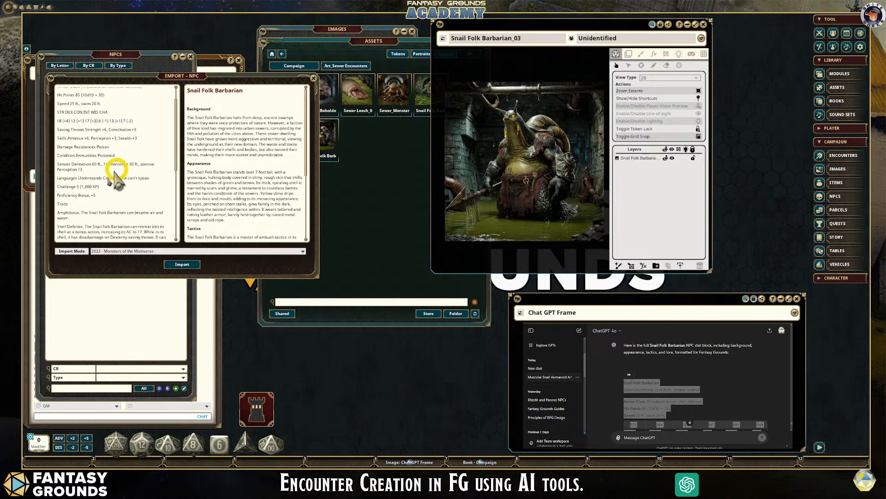
{"action": "scroll", "coordinate": [102, 199], "scroll_direction": "down", "scroll_amount": 1}
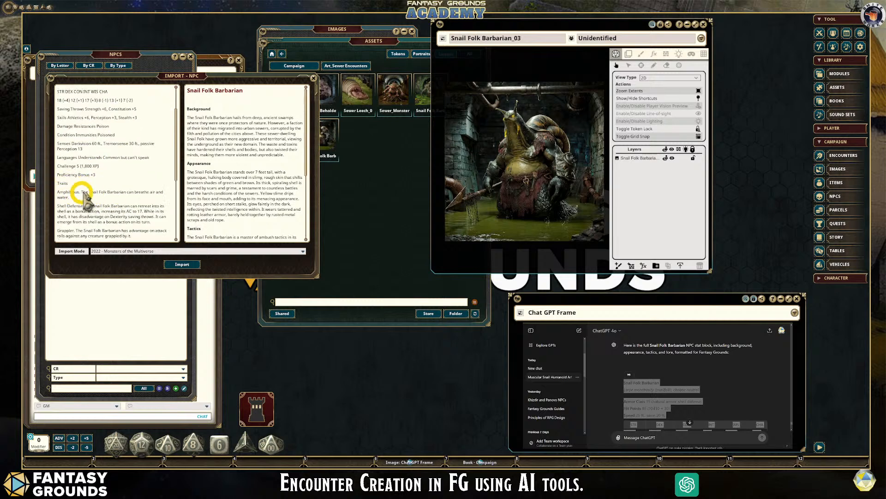
{"action": "scroll", "coordinate": [92, 196], "scroll_direction": "down", "scroll_amount": 1}
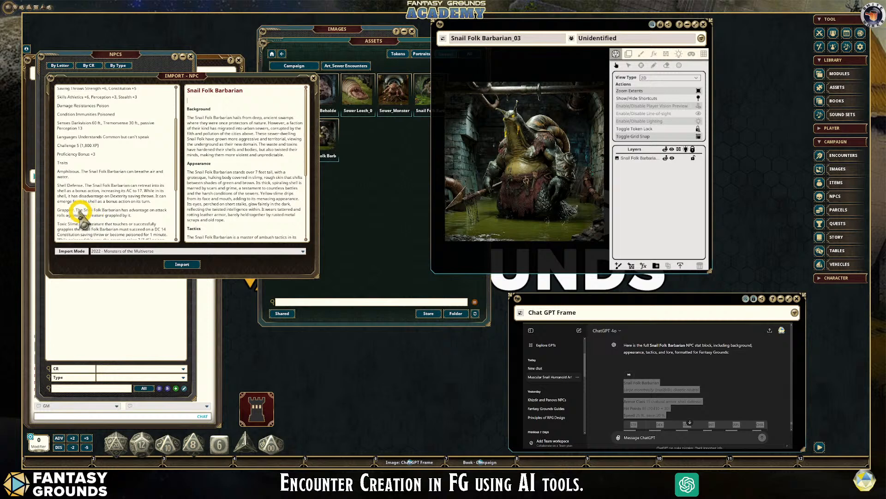
{"action": "scroll", "coordinate": [80, 217], "scroll_direction": "down", "scroll_amount": 1}
{"action": "scroll", "coordinate": [77, 198], "scroll_direction": "up", "scroll_amount": 1}
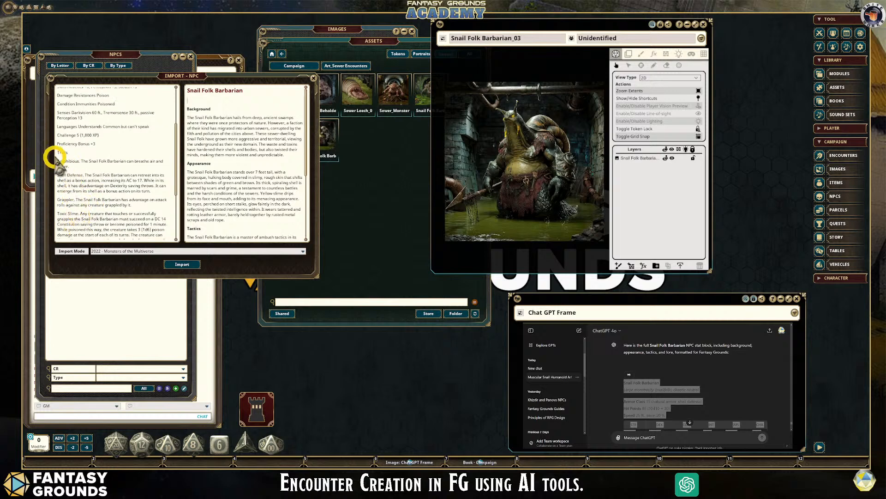
{"action": "scroll", "coordinate": [81, 180], "scroll_direction": "down", "scroll_amount": 4}
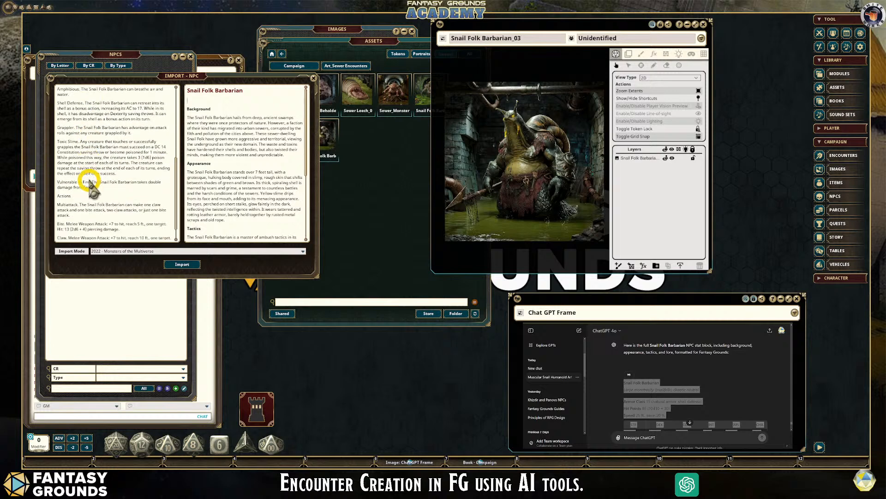
{"action": "scroll", "coordinate": [103, 197], "scroll_direction": "down", "scroll_amount": 1}
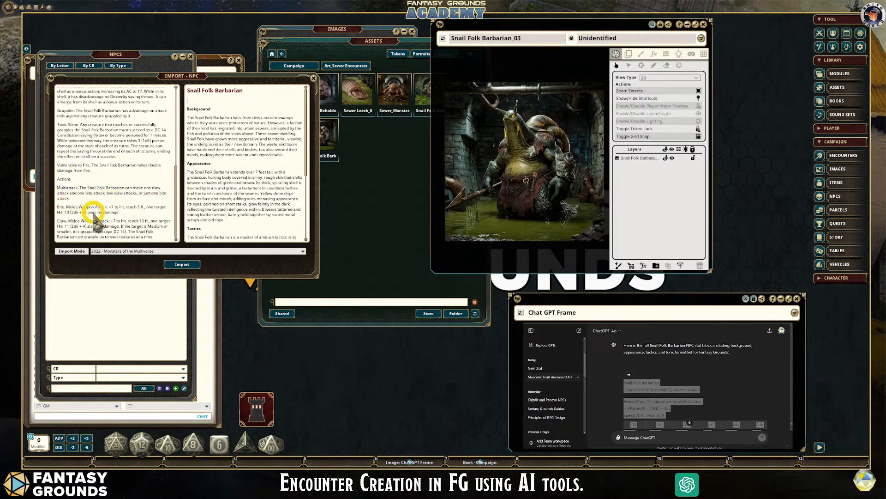
{"action": "scroll", "coordinate": [94, 212], "scroll_direction": "up", "scroll_amount": 10}
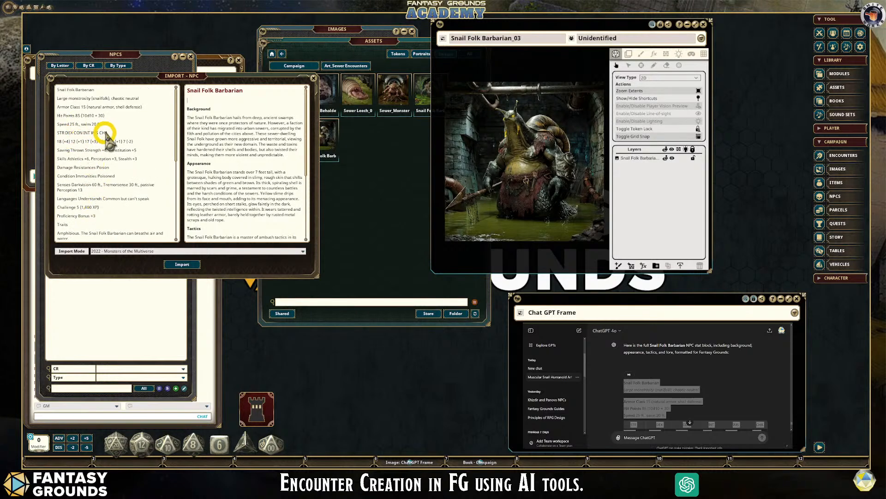
{"action": "left_click_drag", "start_coordinate": [109, 133], "coordinate": [69, 136]}
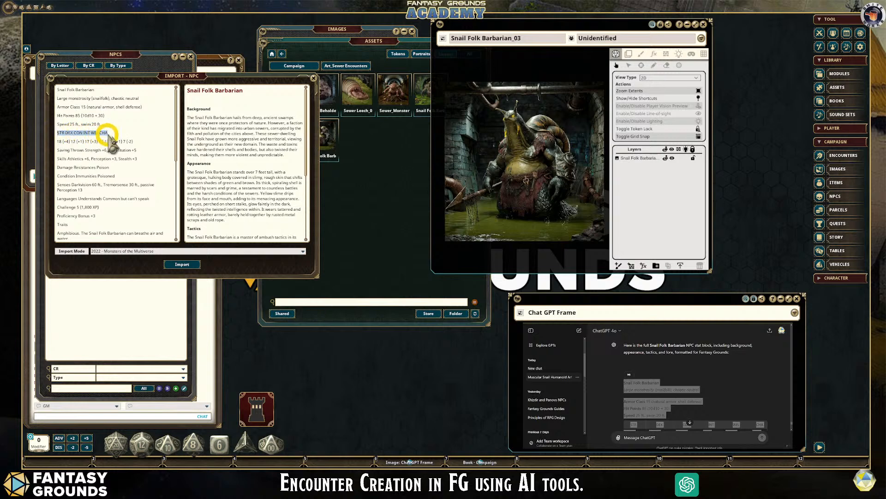
{"action": "left_click_drag", "start_coordinate": [135, 142], "coordinate": [55, 143]}
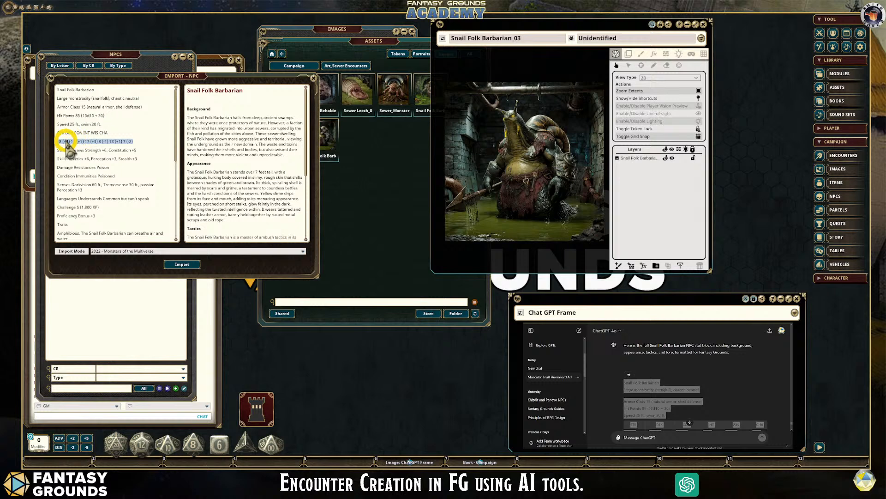
Step: Review the stat block's ability names and scores, its size, type and alignment line, and the traits below
{"action": "left_click", "coordinate": [140, 141]}
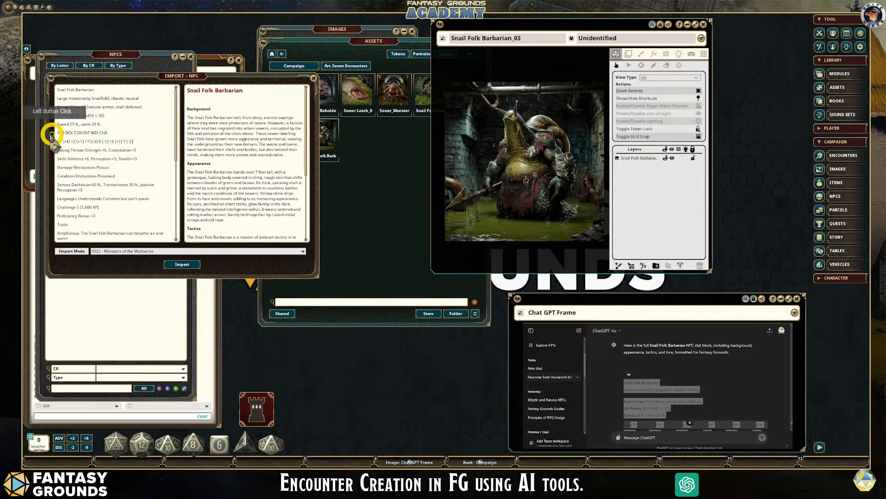
{"action": "left_click_drag", "start_coordinate": [59, 134], "coordinate": [135, 142]}
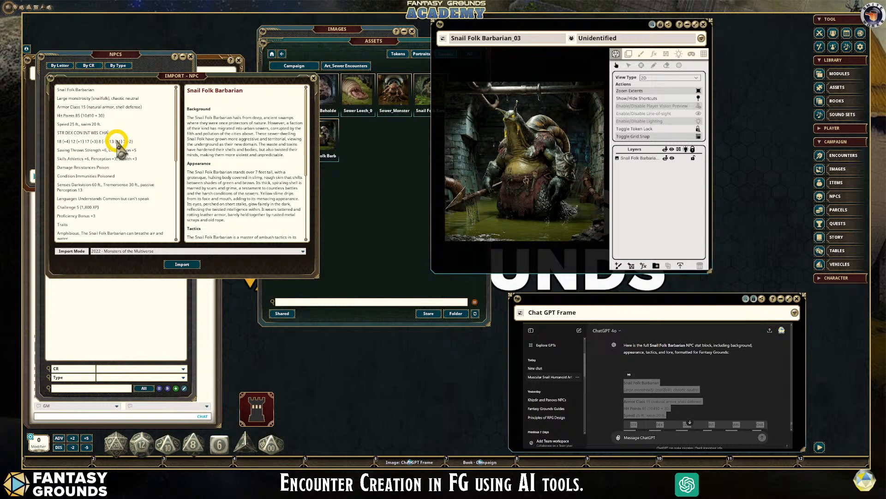
{"action": "left_click_drag", "start_coordinate": [58, 98], "coordinate": [148, 99]}
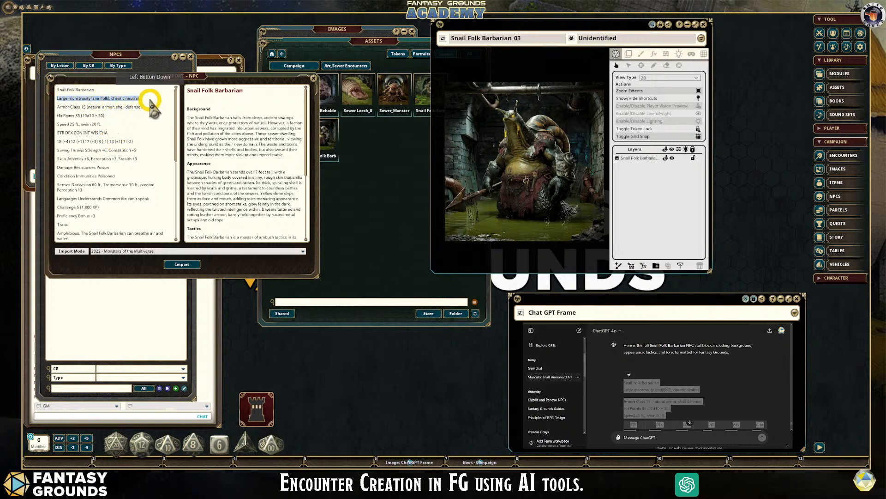
{"action": "left_click", "coordinate": [149, 102]}
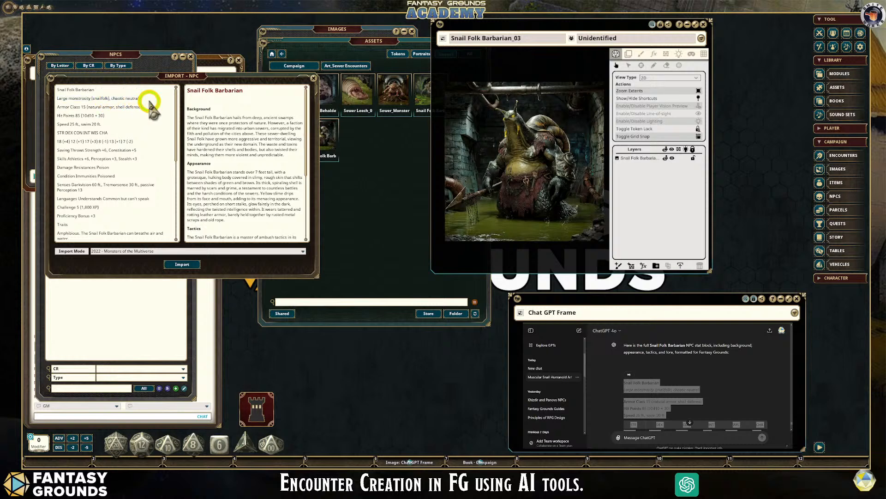
{"action": "left_click", "coordinate": [110, 99]}
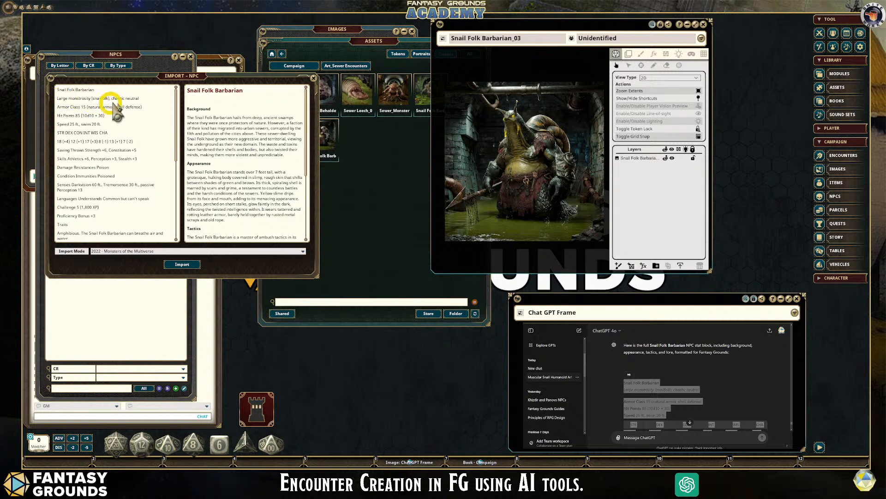
{"action": "scroll", "coordinate": [107, 160], "scroll_direction": "down", "scroll_amount": 5}
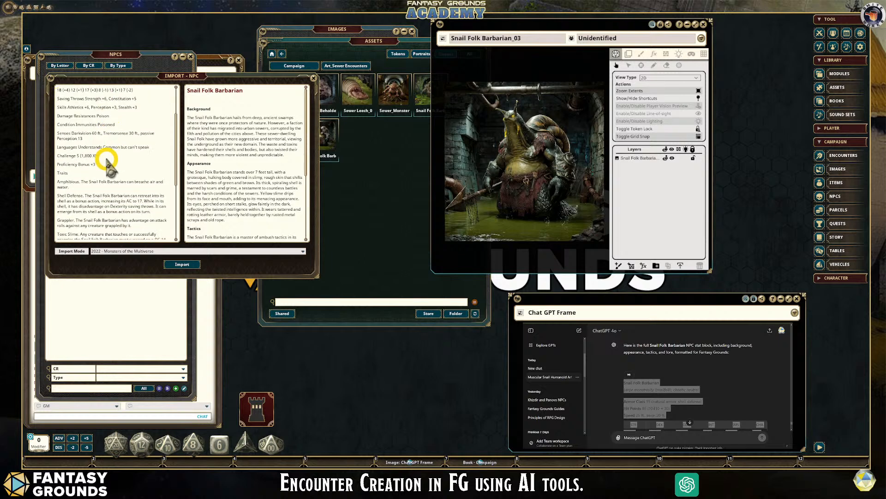
{"action": "scroll", "coordinate": [103, 160], "scroll_direction": "down", "scroll_amount": 6}
{"action": "scroll", "coordinate": [103, 159], "scroll_direction": "up", "scroll_amount": 5}
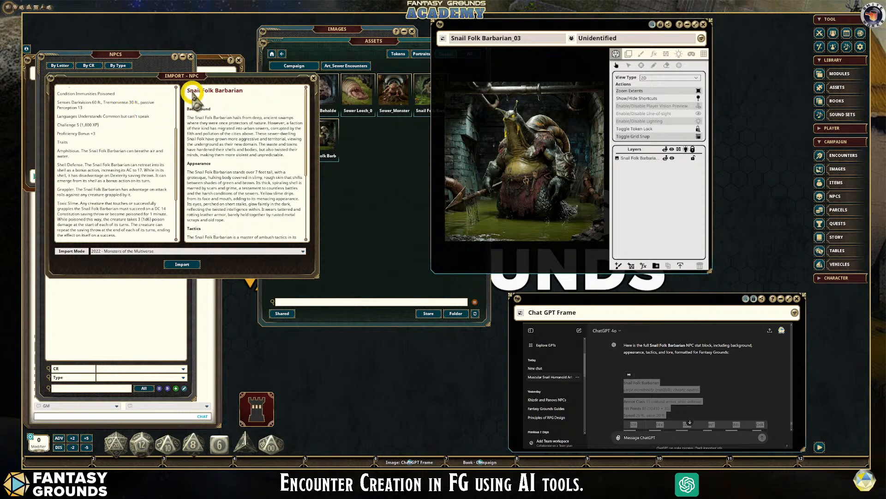
Step: Rename the snail creature's image record to Art_Snail Folk Barbarian_03
{"action": "left_click", "coordinate": [205, 101]}
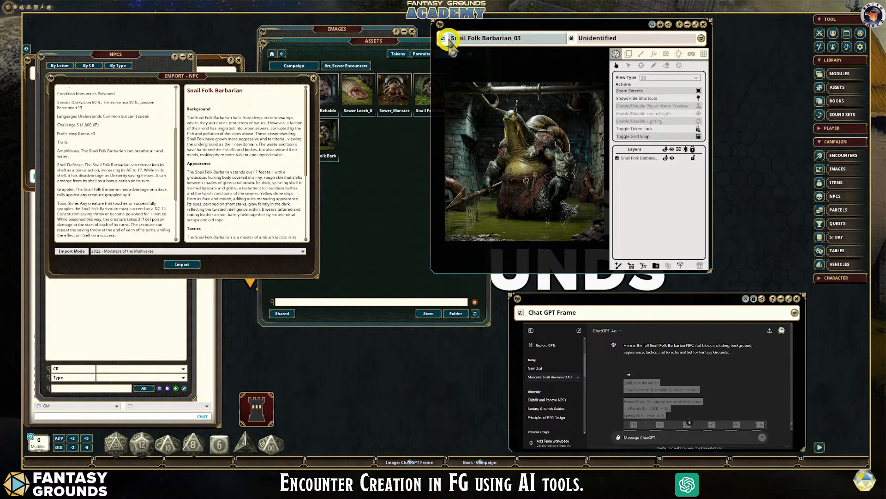
{"action": "left_click", "coordinate": [479, 53]}
{"action": "key", "text": "shift"}
{"action": "type", "text": "Art_"}
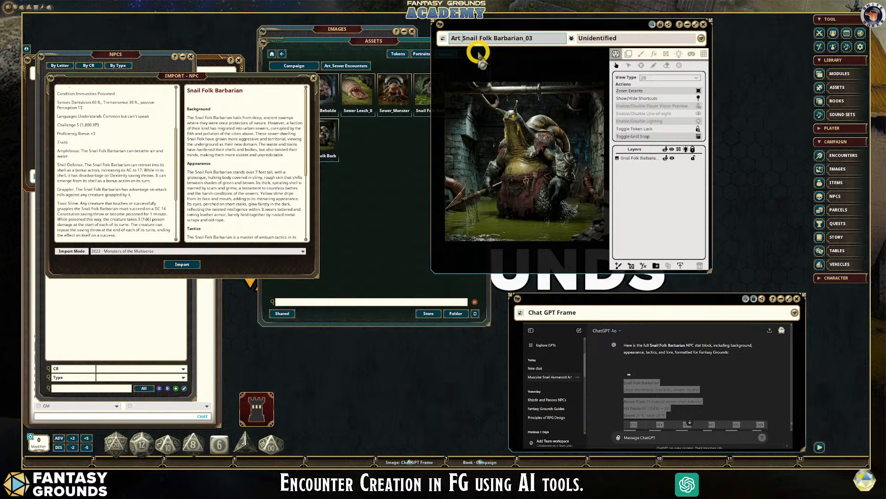
Step: Set the image's unidentified name to Snail Folk Warrior
{"action": "left_click", "coordinate": [598, 41]}
{"action": "left_click", "coordinate": [637, 39]}
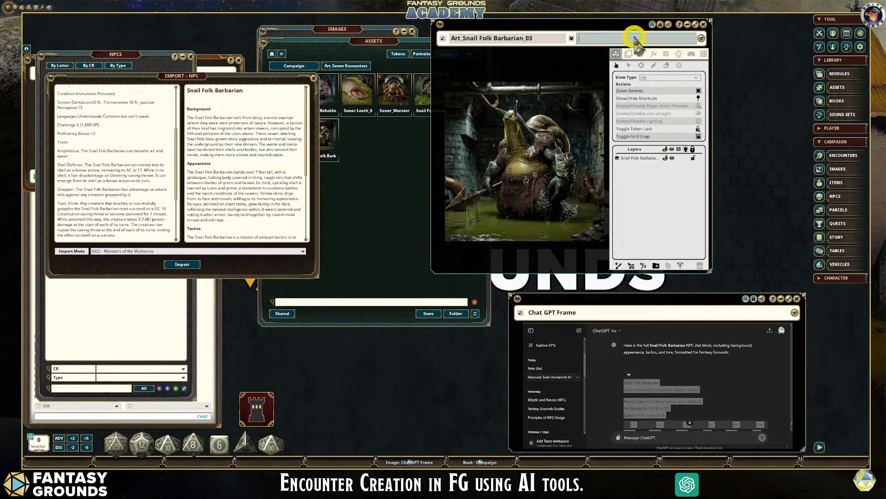
{"action": "type", "text": "Snail Folk Warrior"}
{"action": "left_click", "coordinate": [605, 41]}
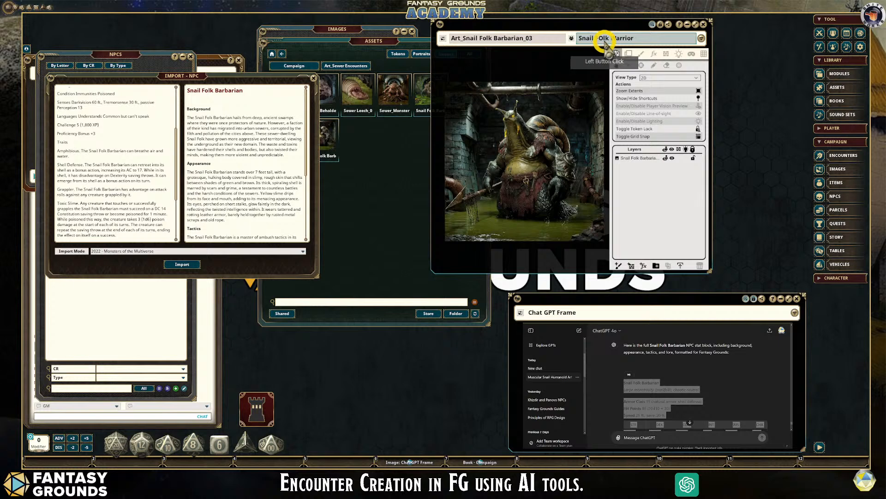
{"action": "type", "text": "o"}
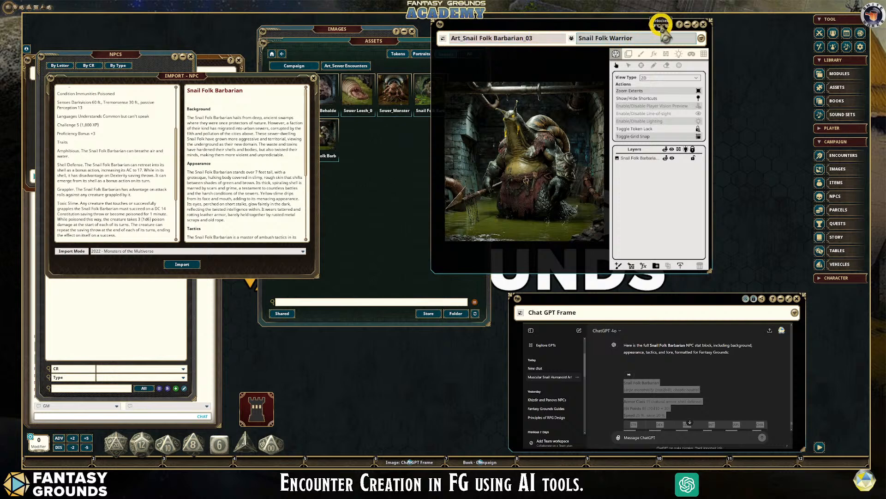
{"action": "left_click", "coordinate": [538, 59]}
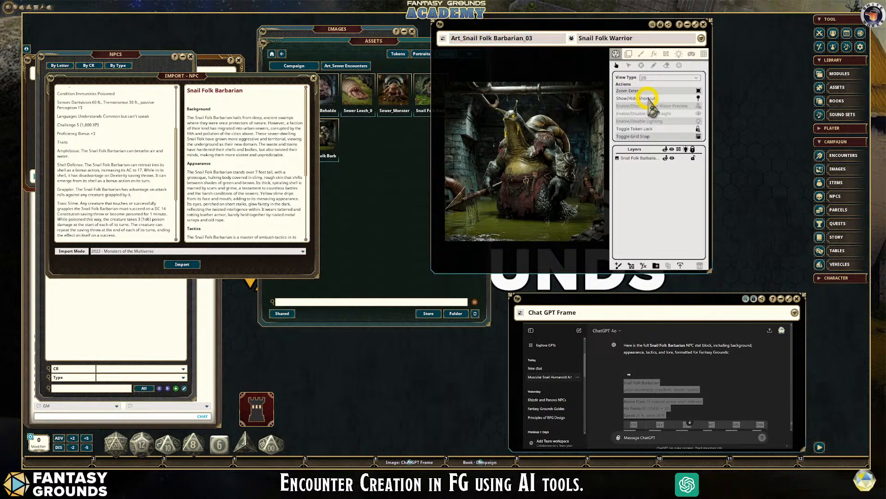
Step: Lock the Snail Folk Barbarian layer of the image
{"action": "left_click", "coordinate": [692, 158]}
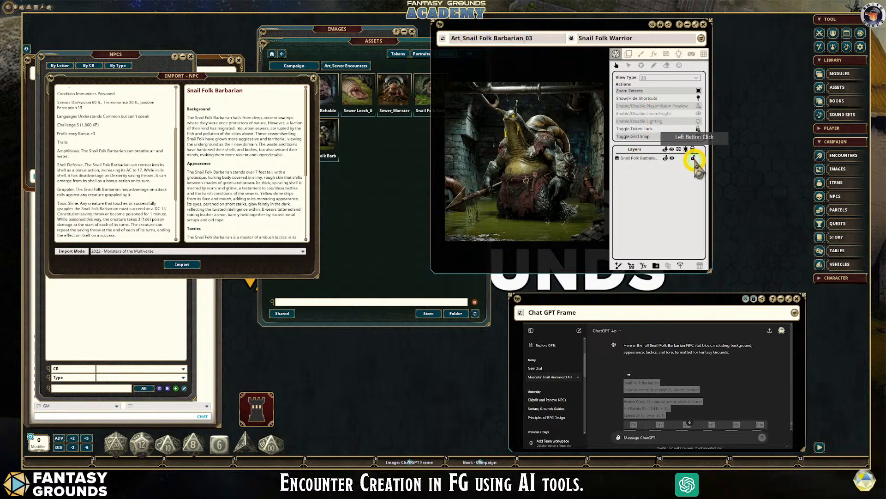
{"action": "scroll", "coordinate": [527, 134], "scroll_direction": "up", "scroll_amount": 3}
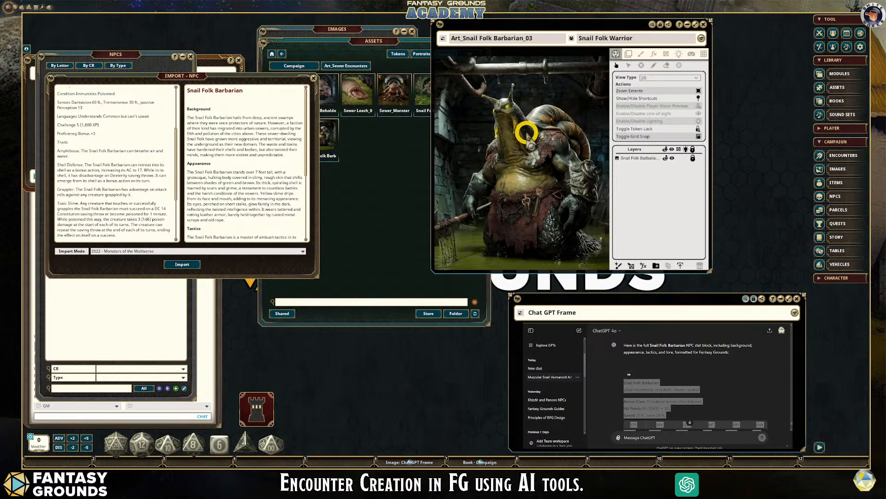
{"action": "scroll", "coordinate": [527, 134], "scroll_direction": "down", "scroll_amount": 1}
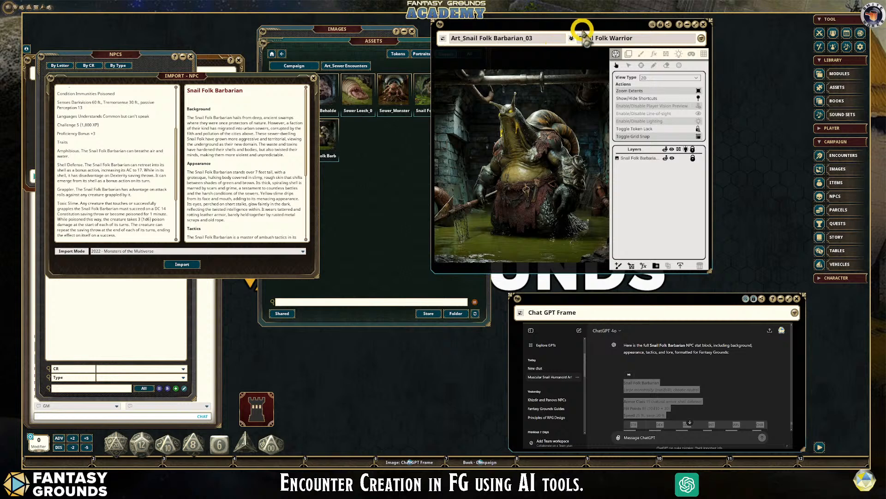
Step: Link the Snail Folk Warrior image beneath the description's heading and make its "Image:" label bold
{"action": "left_click_drag", "start_coordinate": [572, 23], "coordinate": [510, 45]}
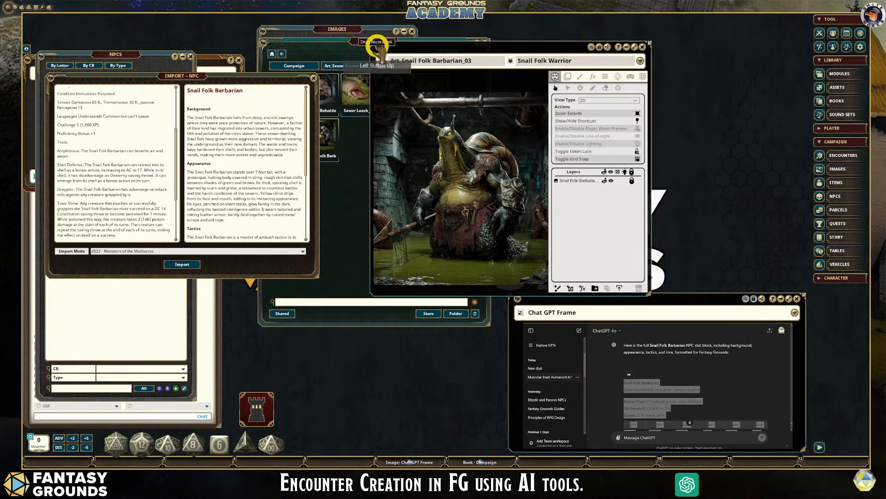
{"action": "left_click_drag", "start_coordinate": [196, 98], "coordinate": [195, 101]}
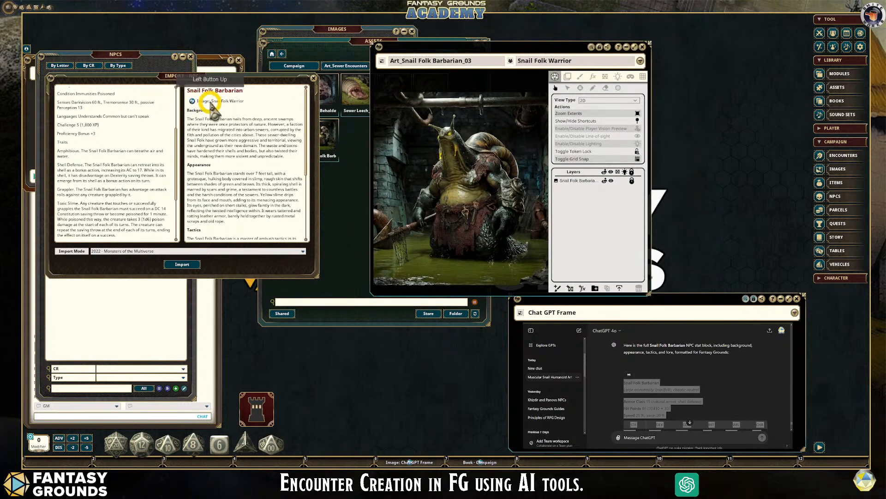
{"action": "left_click", "coordinate": [200, 101]}
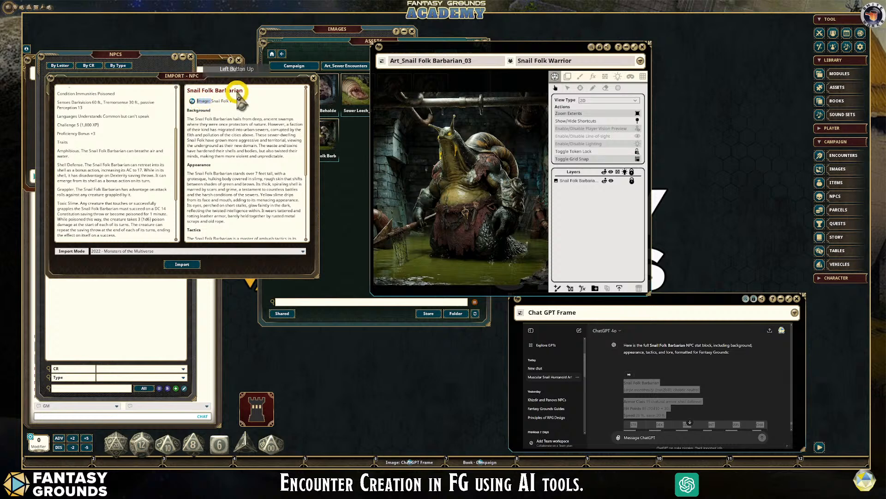
{"action": "key", "text": "ctrl+b"}
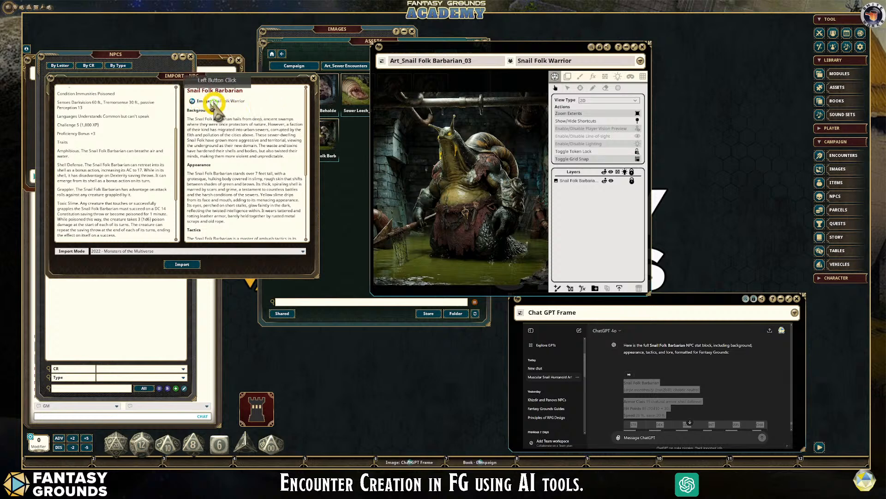
{"action": "scroll", "coordinate": [252, 139], "scroll_direction": "down", "scroll_amount": 5}
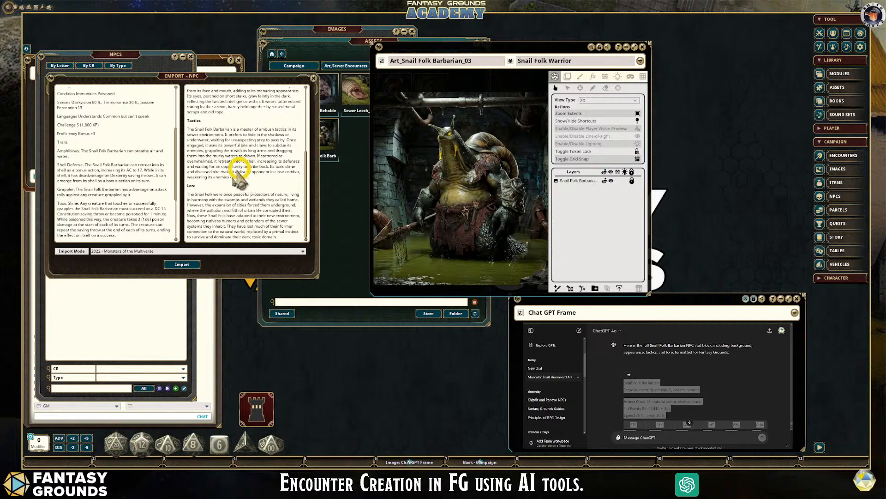
{"action": "scroll", "coordinate": [132, 190], "scroll_direction": "up", "scroll_amount": 4}
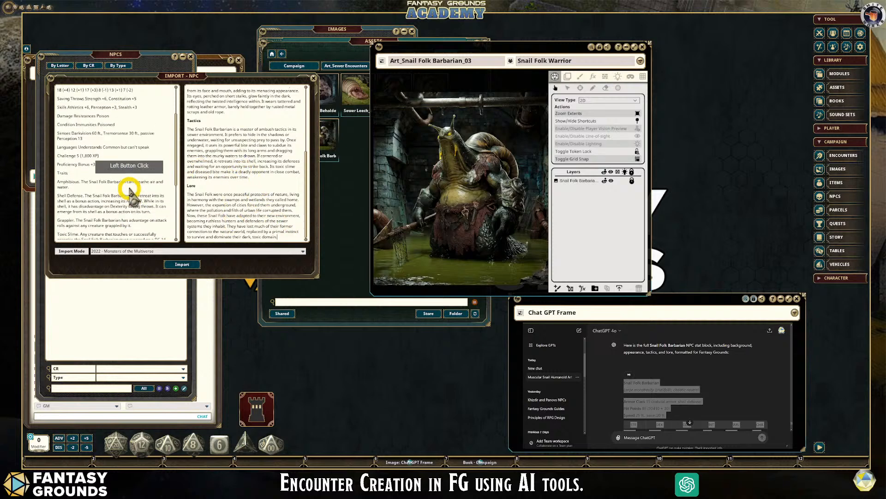
Step: Close the Assets and Images windows and move the artwork and NPC import windows clear of the NPC list
{"action": "left_click_drag", "start_coordinate": [569, 59], "coordinate": [702, 38]}
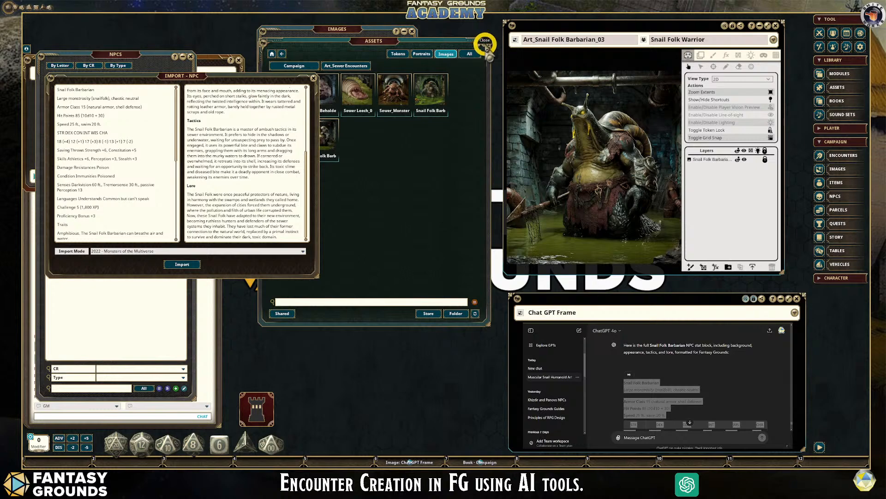
{"action": "left_click", "coordinate": [484, 44]}
{"action": "left_click", "coordinate": [411, 31]}
{"action": "left_click", "coordinate": [231, 83]}
{"action": "left_click_drag", "start_coordinate": [231, 83], "coordinate": [326, 38]}
Step: Import the Snail Folk Barbarian into the Sewer Encounter group and place its enlarged sheet beside the NPC list
{"action": "left_click", "coordinate": [129, 67]}
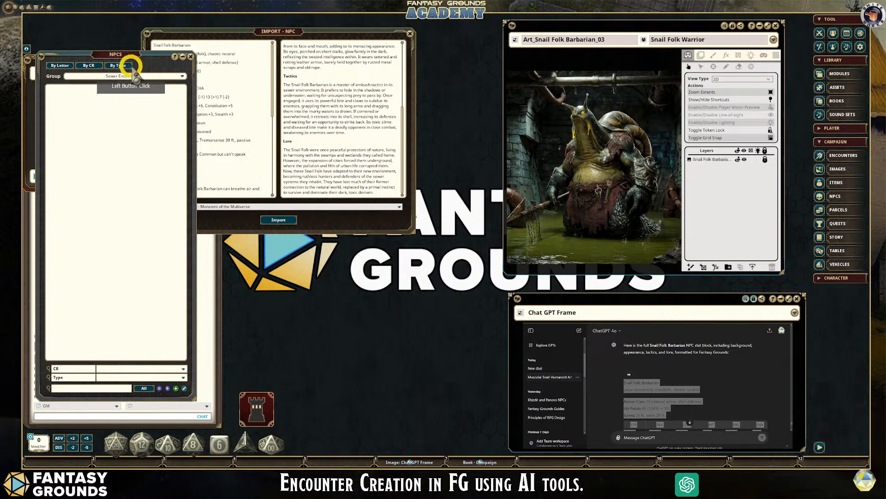
{"action": "left_click_drag", "start_coordinate": [268, 34], "coordinate": [336, 31]}
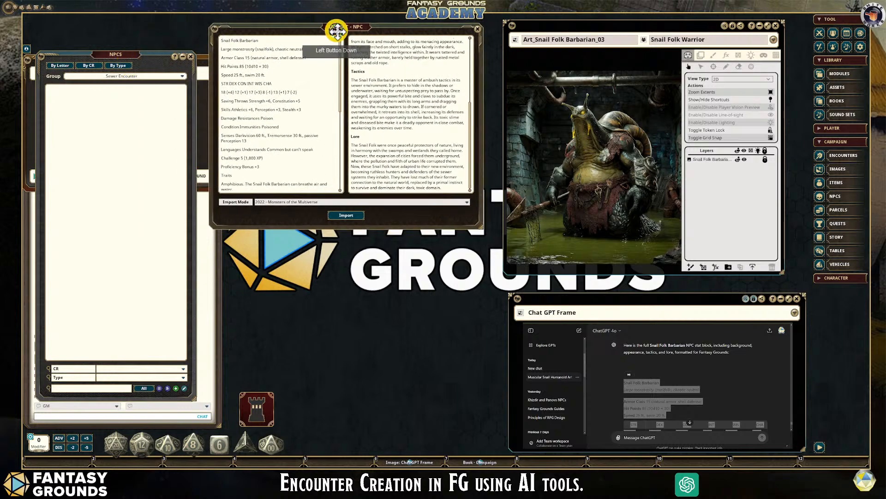
{"action": "left_click", "coordinate": [356, 217]}
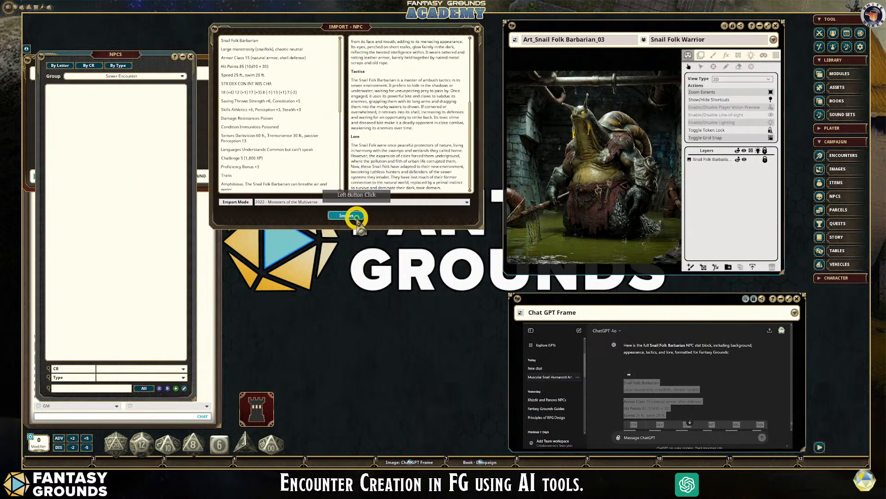
{"action": "left_click_drag", "start_coordinate": [451, 159], "coordinate": [325, 76]}
{"action": "left_click_drag", "start_coordinate": [340, 232], "coordinate": [339, 385]}
{"action": "left_click_drag", "start_coordinate": [317, 73], "coordinate": [269, 65]}
Step: Review the imported NPC's main sheet, covering its statistics, traits and actions
{"action": "scroll", "coordinate": [283, 222], "scroll_direction": "down", "scroll_amount": 3}
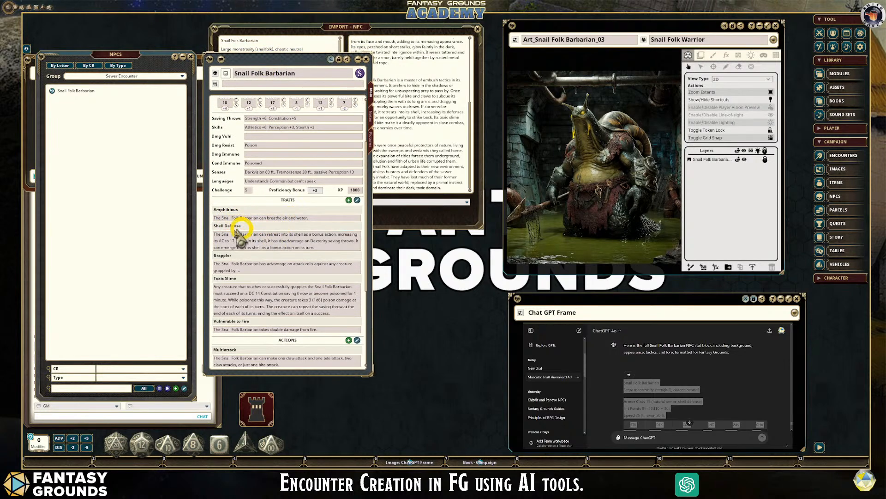
{"action": "scroll", "coordinate": [286, 226], "scroll_direction": "up", "scroll_amount": 3}
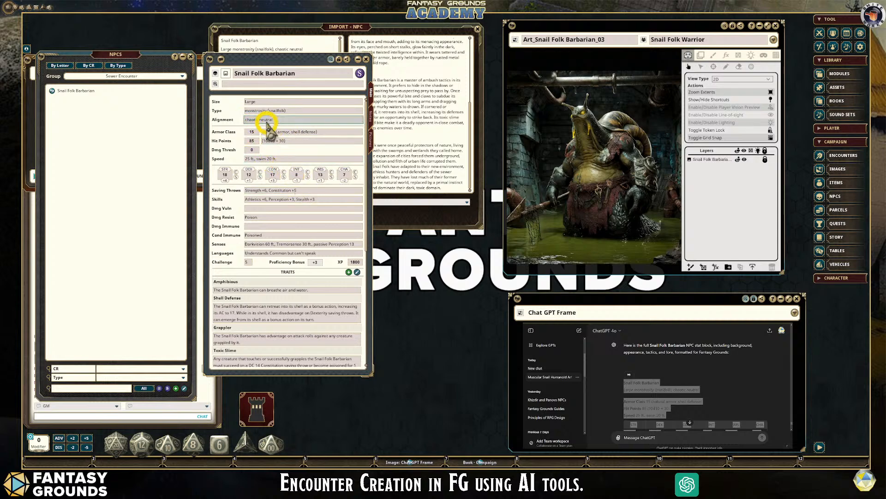
{"action": "scroll", "coordinate": [277, 210], "scroll_direction": "down", "scroll_amount": 3}
{"action": "scroll", "coordinate": [277, 210], "scroll_direction": "down", "scroll_amount": 5}
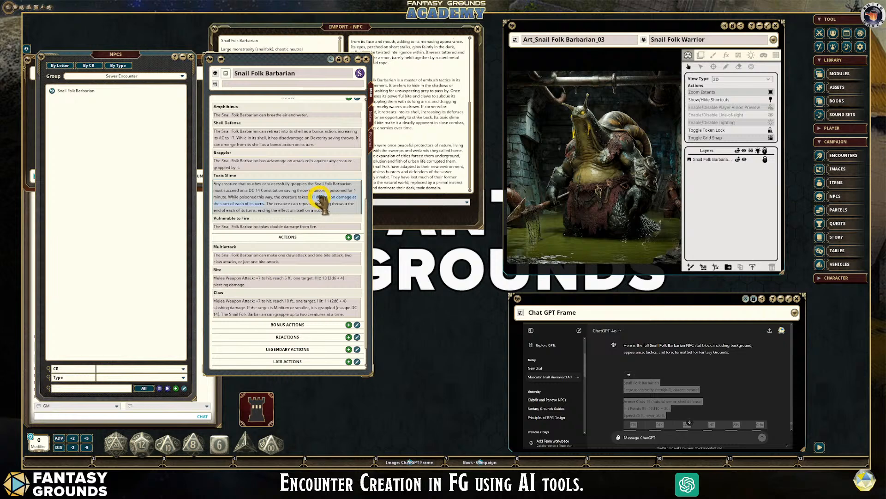
{"action": "scroll", "coordinate": [277, 236], "scroll_direction": "down", "scroll_amount": 1}
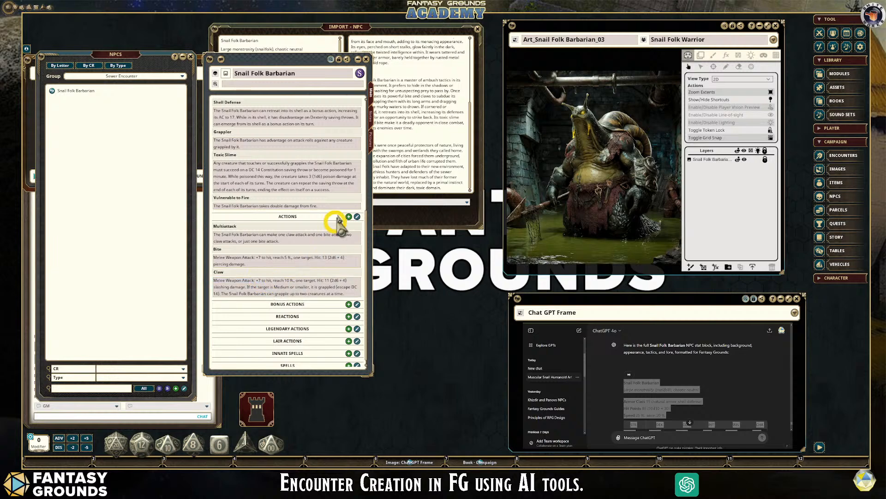
Step: Check the NPC's notes for the description and formatted stat block, and open its picture and token page
{"action": "left_click", "coordinate": [370, 121]}
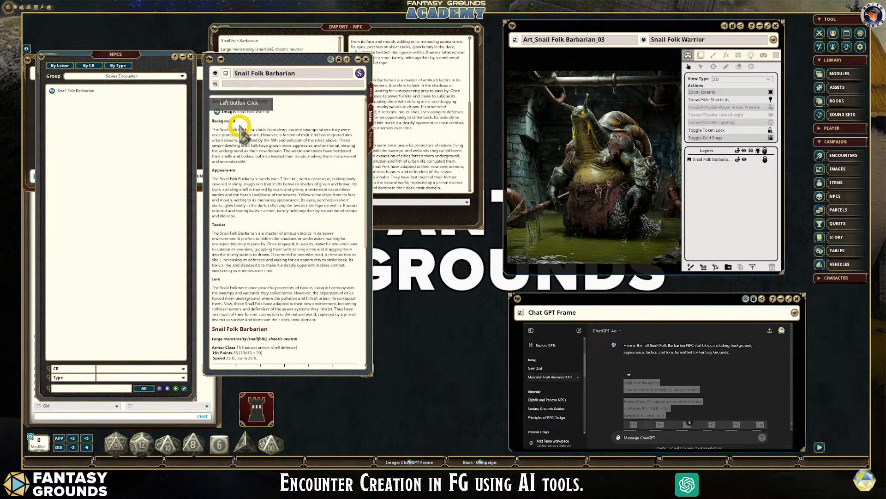
{"action": "scroll", "coordinate": [258, 171], "scroll_direction": "down", "scroll_amount": 10}
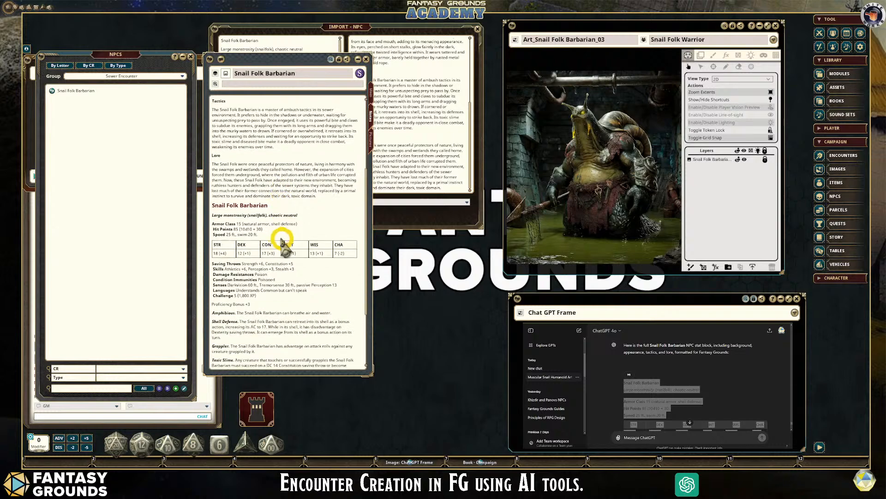
{"action": "scroll", "coordinate": [270, 217], "scroll_direction": "up", "scroll_amount": 1}
{"action": "scroll", "coordinate": [245, 180], "scroll_direction": "down", "scroll_amount": 2}
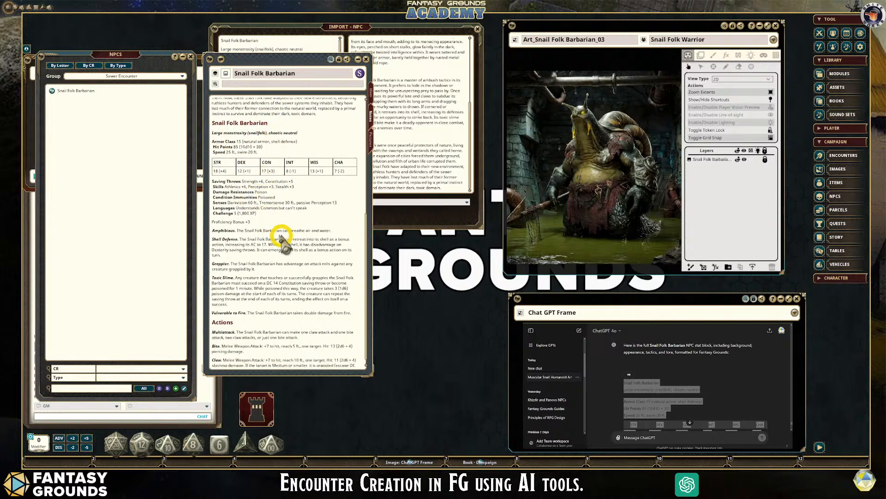
{"action": "scroll", "coordinate": [280, 272], "scroll_direction": "down", "scroll_amount": 1}
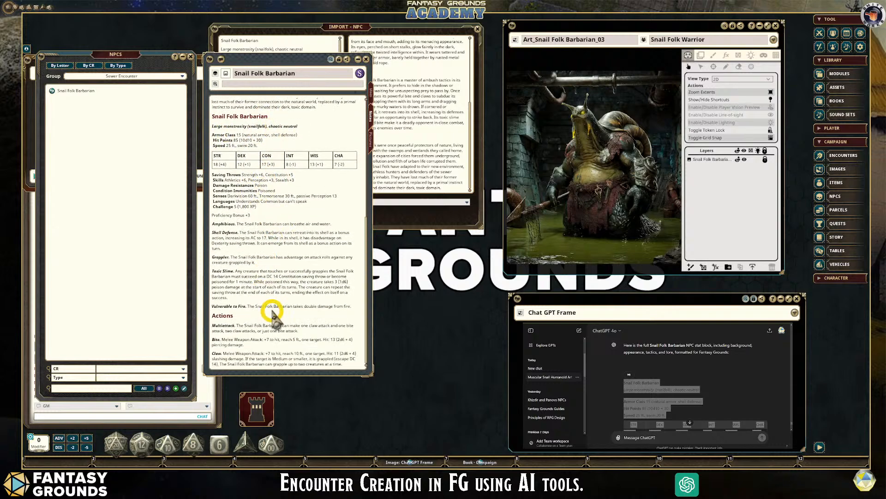
{"action": "left_click", "coordinate": [371, 138]}
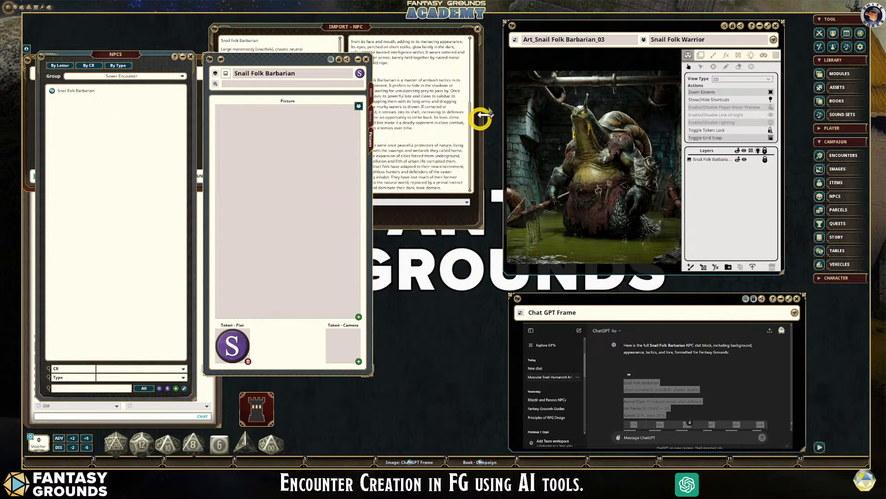
Step: Set the Snail Folk Warrior artwork as the NPC's picture, check the notes and picture page, and clear the ChatGPT text selection
{"action": "left_click_drag", "start_coordinate": [512, 27], "coordinate": [317, 192]}
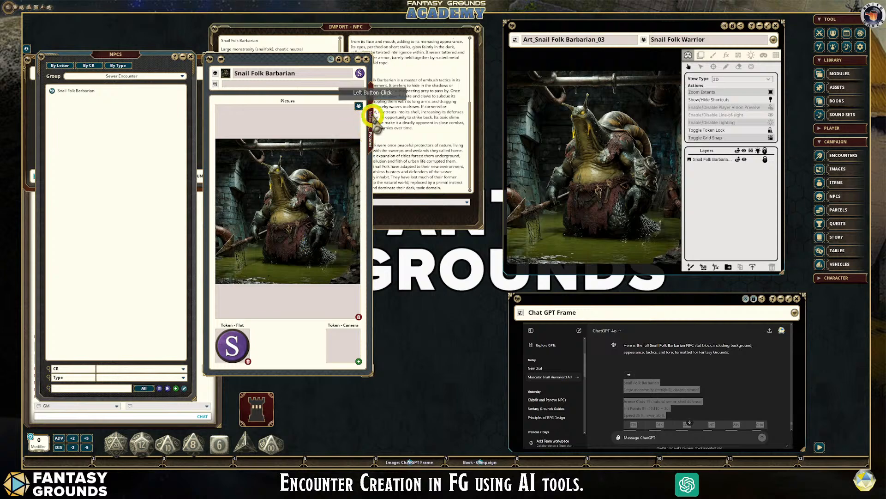
{"action": "left_click", "coordinate": [370, 115]}
{"action": "scroll", "coordinate": [295, 134], "scroll_direction": "up", "scroll_amount": 10}
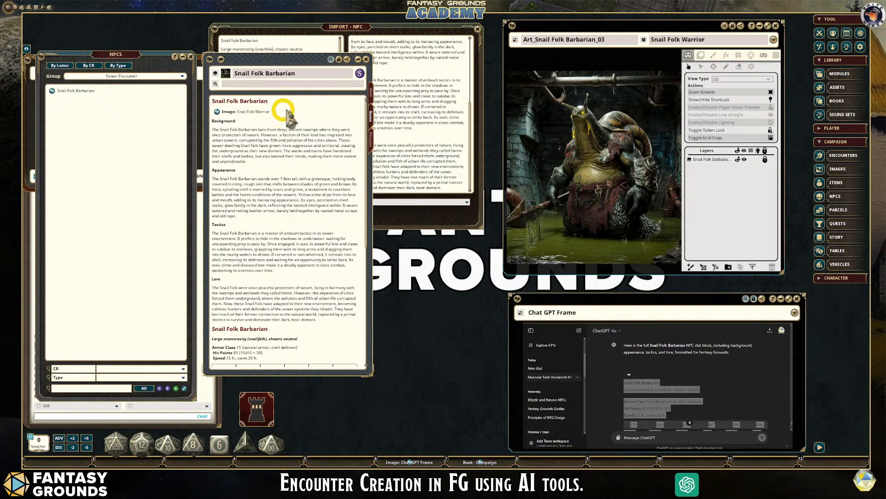
{"action": "left_click", "coordinate": [371, 144]}
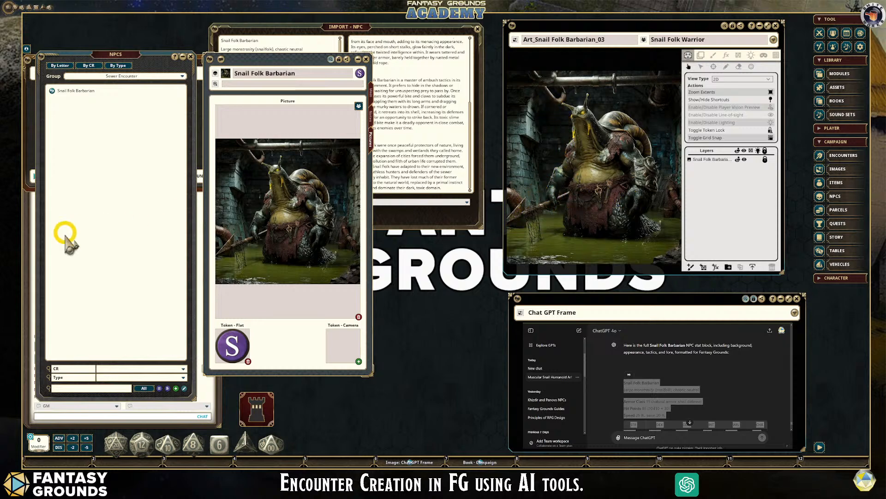
{"action": "scroll", "coordinate": [733, 405], "scroll_direction": "down", "scroll_amount": 1}
{"action": "left_click", "coordinate": [733, 405]}
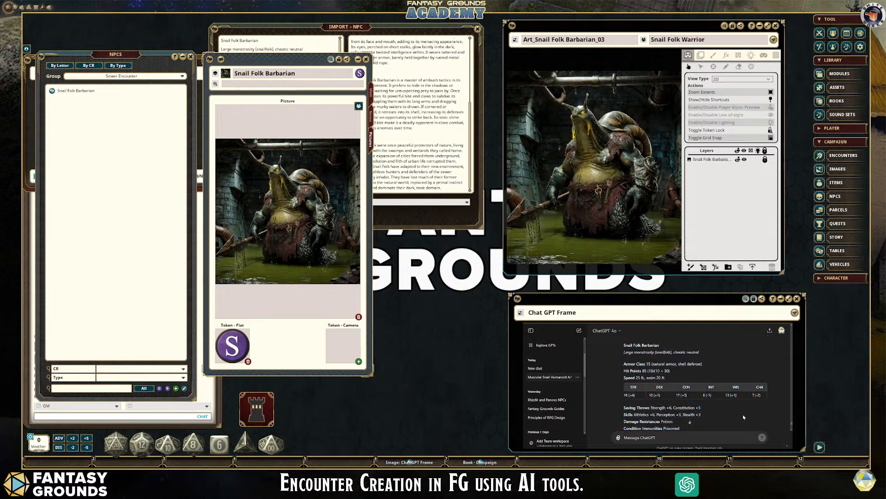
{"action": "scroll", "coordinate": [750, 425], "scroll_direction": "up", "scroll_amount": 3}
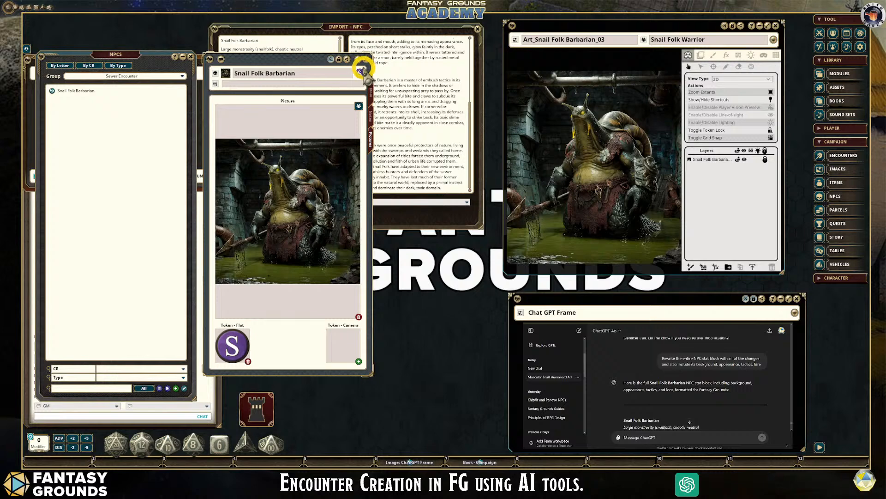
Step: Check the Snail Folk Barbarian's main sheet, lock the record and close it
{"action": "left_click", "coordinate": [371, 115]}
{"action": "left_click", "coordinate": [371, 97]}
{"action": "scroll", "coordinate": [310, 226], "scroll_direction": "down", "scroll_amount": 1}
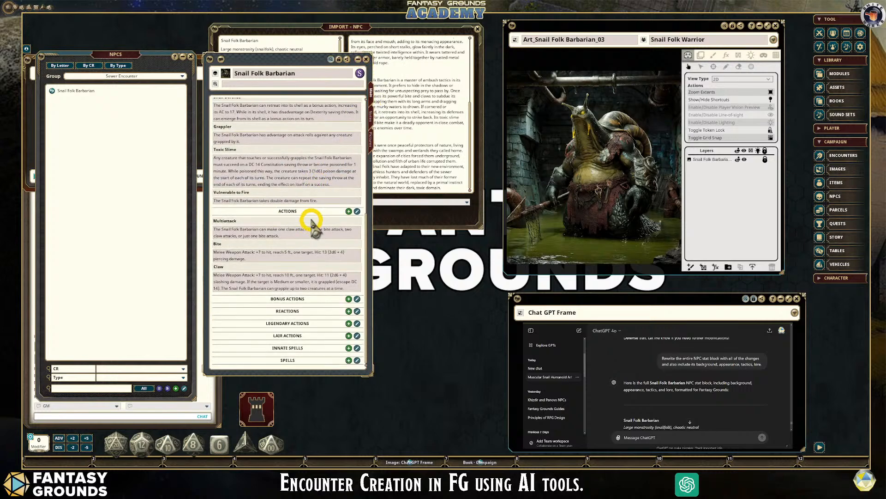
{"action": "left_click", "coordinate": [341, 60]}
{"action": "scroll", "coordinate": [327, 178], "scroll_direction": "up", "scroll_amount": 5}
{"action": "left_click_drag", "start_coordinate": [264, 60], "coordinate": [275, 54]}
{"action": "left_click", "coordinate": [69, 95]}
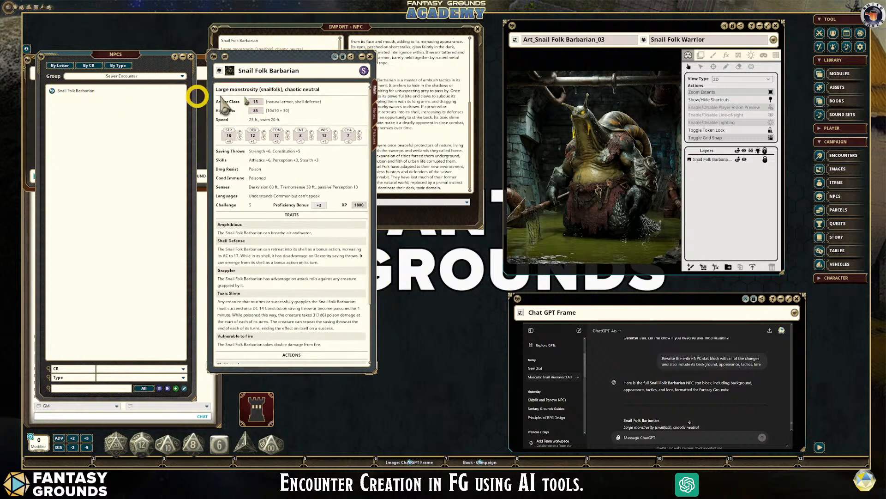
{"action": "left_click", "coordinate": [370, 60]}
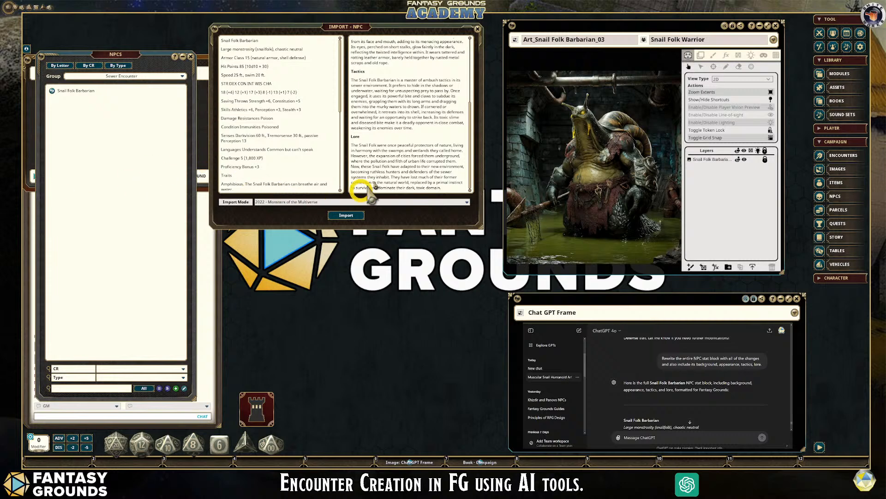
Step: Close the NPC import window, then reposition and widen the NPC list over the chat area
{"action": "left_click", "coordinate": [322, 103]}
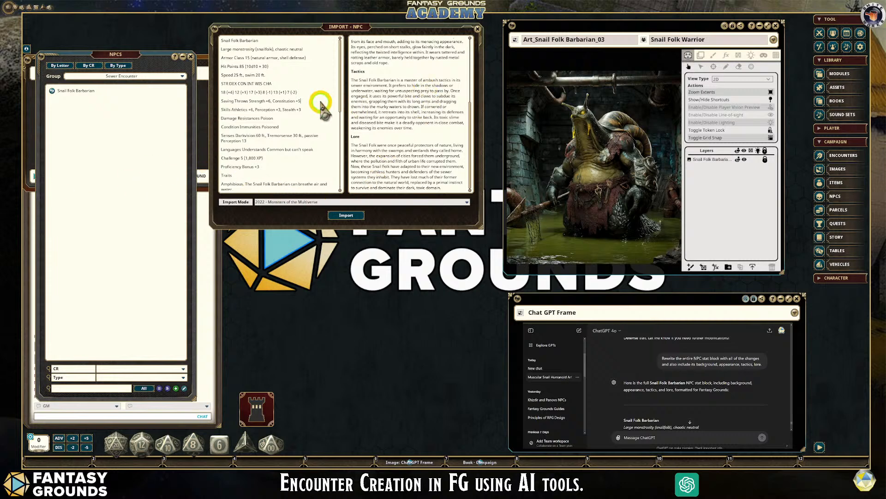
{"action": "left_click", "coordinate": [478, 29]}
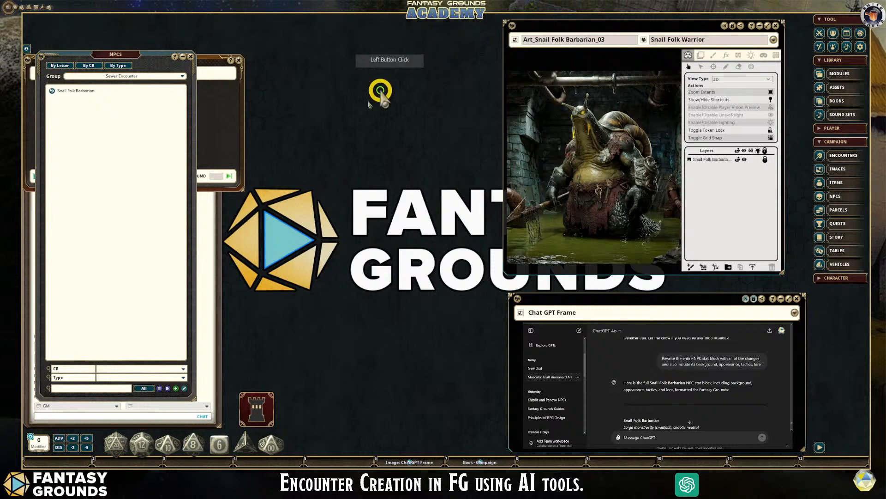
{"action": "left_click", "coordinate": [212, 146]}
{"action": "left_click", "coordinate": [139, 217]}
{"action": "left_click_drag", "start_coordinate": [138, 216], "coordinate": [126, 224]}
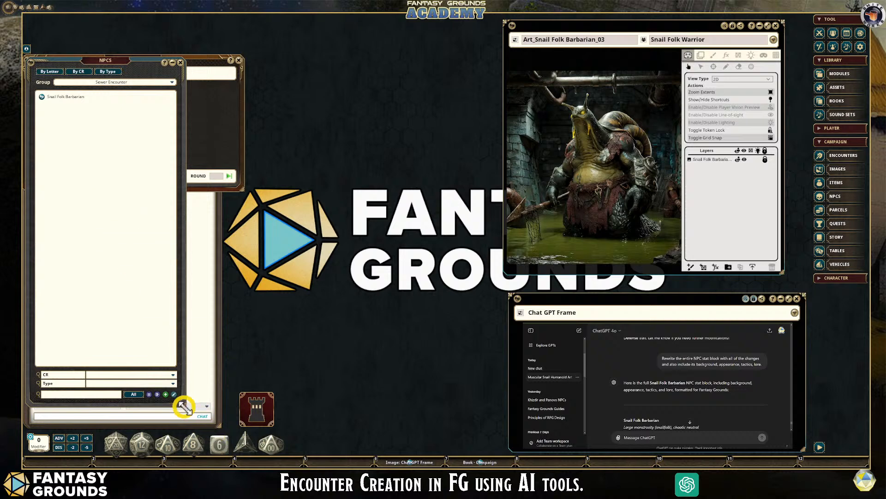
{"action": "left_click_drag", "start_coordinate": [184, 407], "coordinate": [220, 409]}
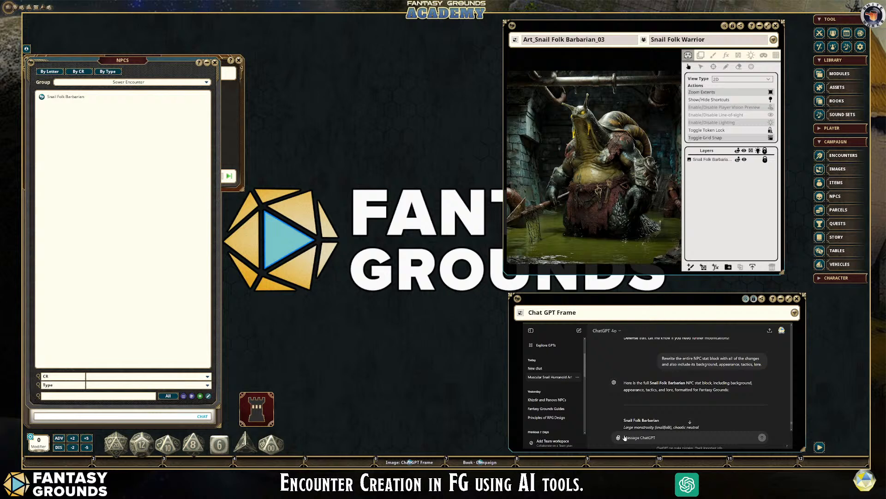
Step: Draft a ChatGPT request for the applicable hazards in DnD5e NPC statblock format with all 10's ability scores and mechanical or use case descriptions in traits and actions
{"action": "scroll", "coordinate": [674, 422], "scroll_direction": "down", "scroll_amount": 5}
{"action": "scroll", "coordinate": [674, 421], "scroll_direction": "up", "scroll_amount": 6}
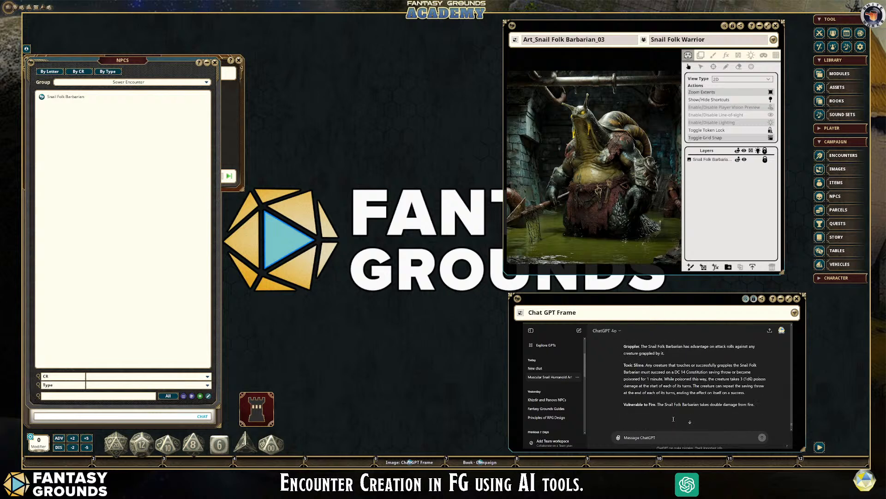
{"action": "scroll", "coordinate": [674, 419], "scroll_direction": "down", "scroll_amount": 10}
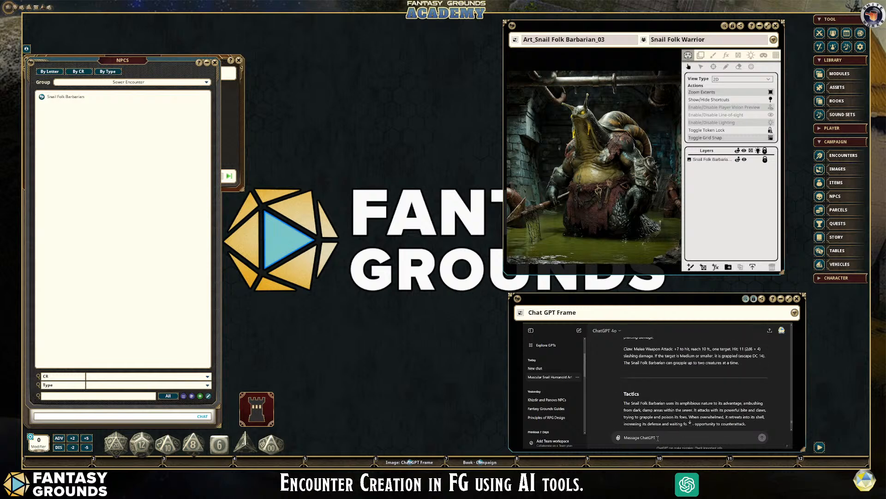
{"action": "left_click", "coordinate": [657, 438]}
{"action": "type", "text": "Please create the applicable hazards into a DnD5e NPC sta"}
{"action": "type", "text": "tblock format with"}
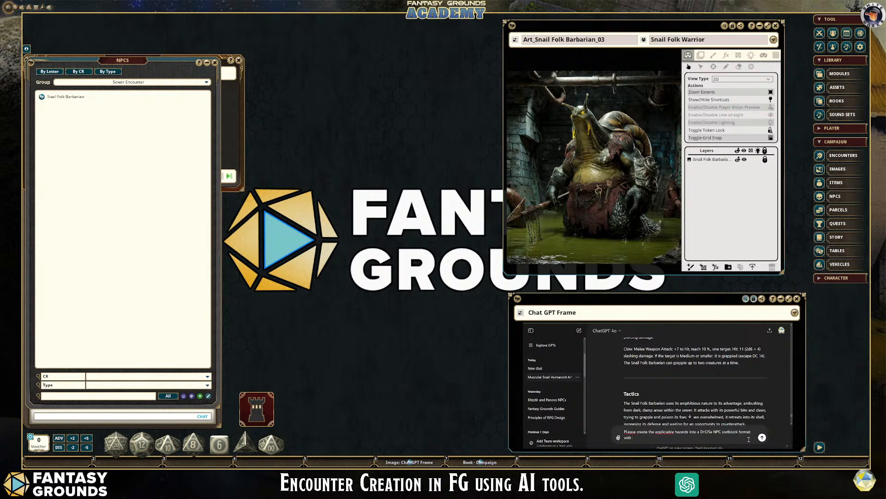
{"action": "type", "text": " all 10"}
{"action": "type", "text": "'s for them"}
{"action": "type", "text": "ability scores and"}
{"action": "type", "text": " add any mechan"}
{"action": "type", "text": "de"}
{"action": "type", "text": "scription inth"}
{"action": "type", "text": "e traits and actions section."}
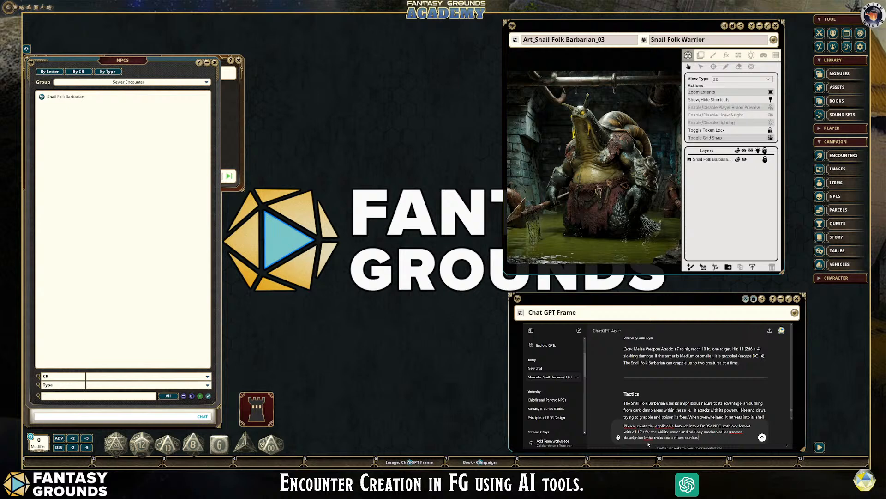
Step: Correct the typos in the hazard request and specify that the statblock format is for Fantasy Grounds
{"action": "left_click", "coordinate": [650, 437]}
{"action": "double_click", "coordinate": [665, 426]}
{"action": "type", "text": "applicable"}
{"action": "key", "text": "BackSpace"}
{"action": "type", "text": "l"}
{"action": "scroll", "coordinate": [711, 393], "scroll_direction": "up", "scroll_amount": 5}
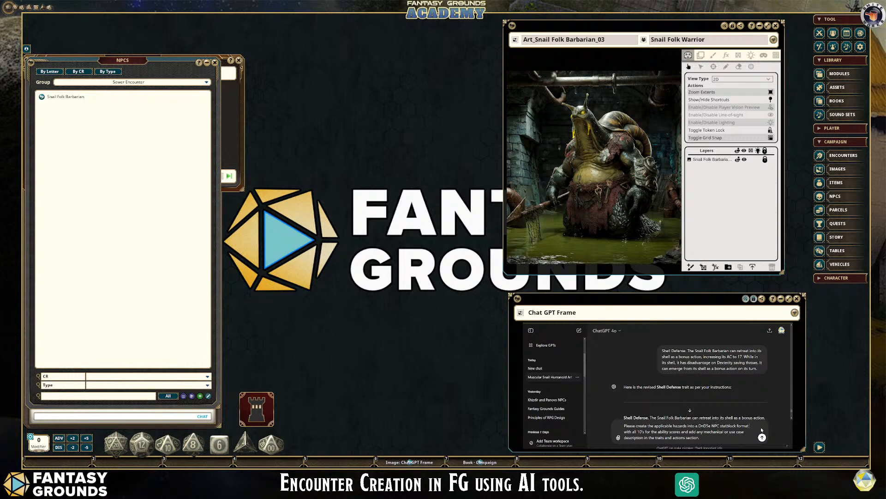
{"action": "type", "text": "for"}
{"action": "type", "text": " Fantasy "}
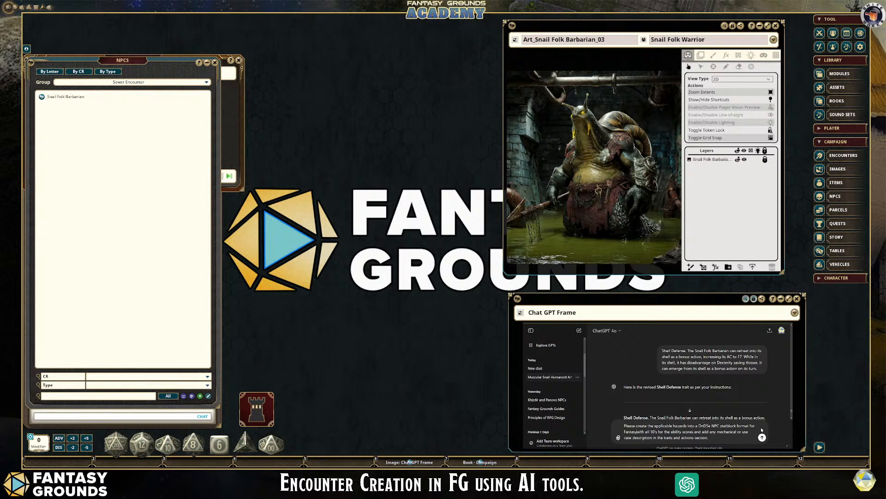
{"action": "type", "text": "Grounds"}
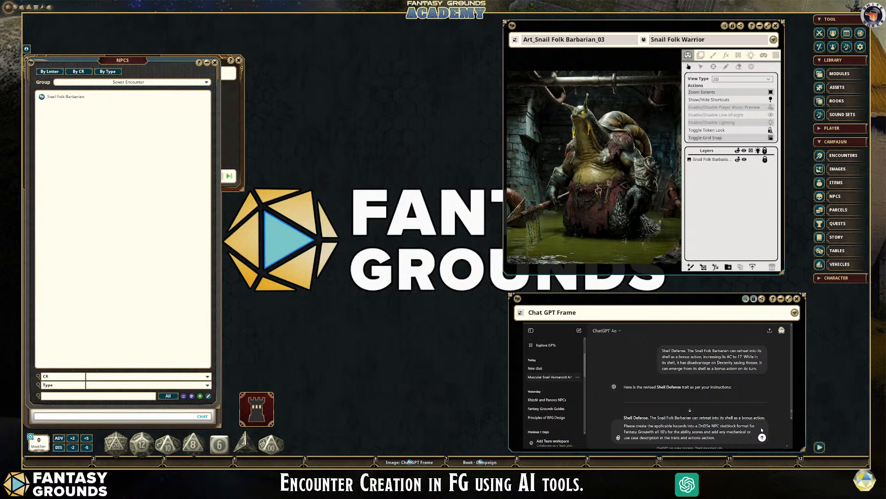
Step: Append "Use the previous stat blocks for examples." to the hazard request and send it
{"action": "left_click", "coordinate": [720, 438]}
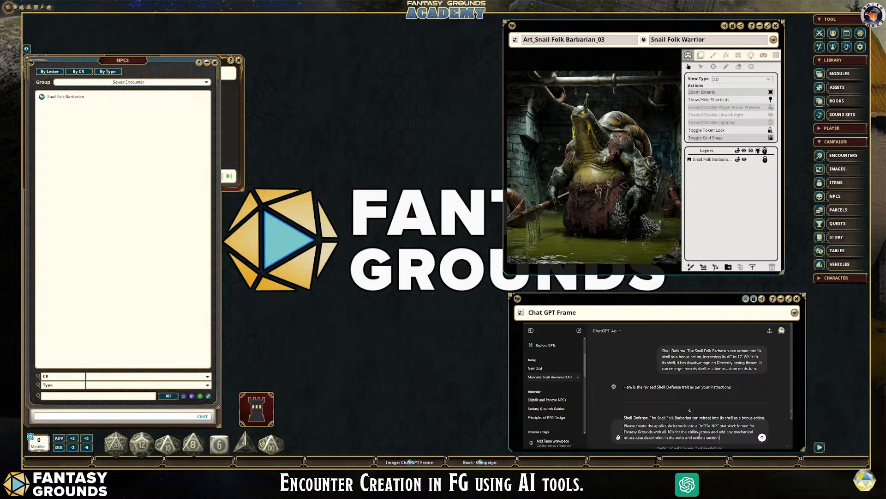
{"action": "type", "text": "Use the previous stat"}
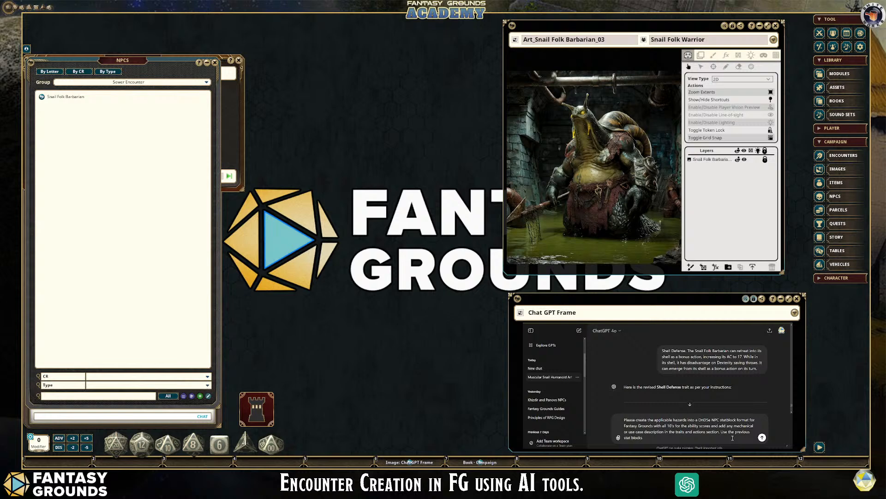
{"action": "type", "text": " blocks for examples."}
{"action": "key", "text": "Return"}
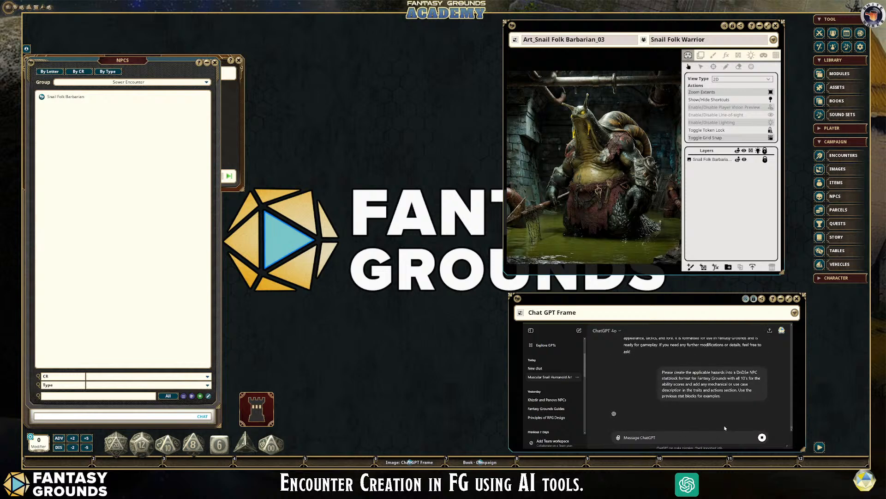
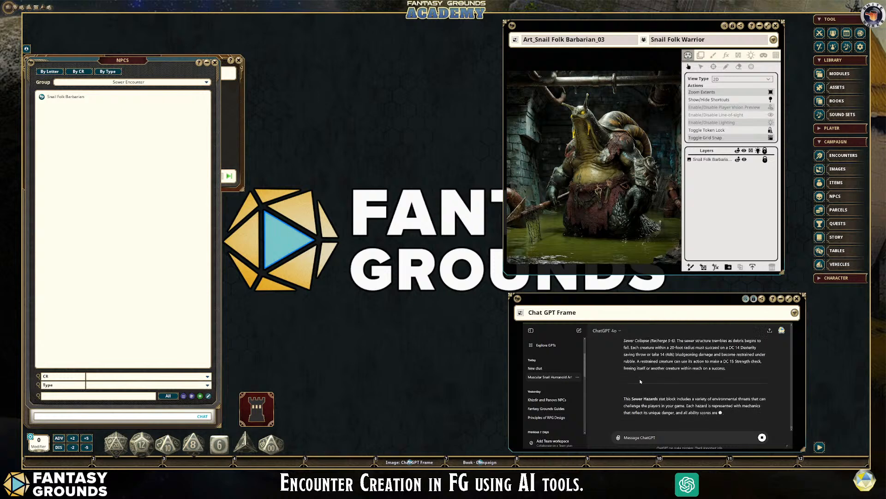
Step: Copy the complete Sewer Hazards stat block from ChatGPT's reply and open a new NPC import window
{"action": "scroll", "coordinate": [680, 383], "scroll_direction": "up", "scroll_amount": 3}
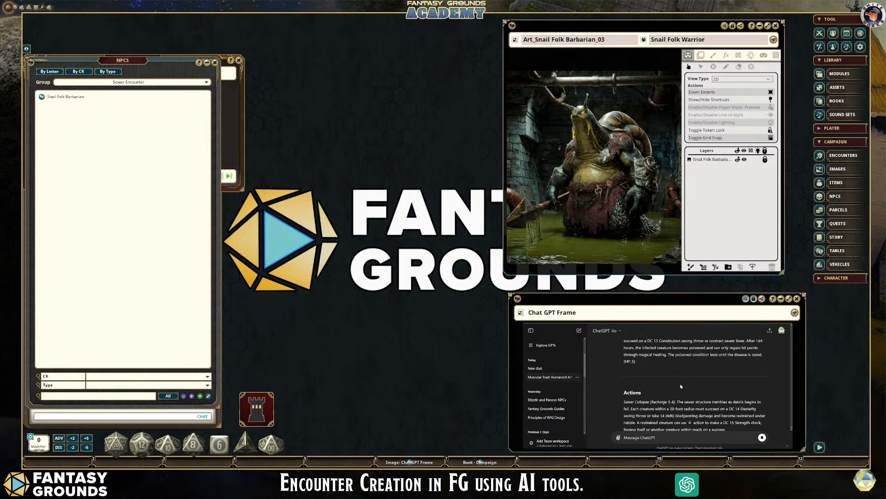
{"action": "scroll", "coordinate": [680, 386], "scroll_direction": "down", "scroll_amount": 1}
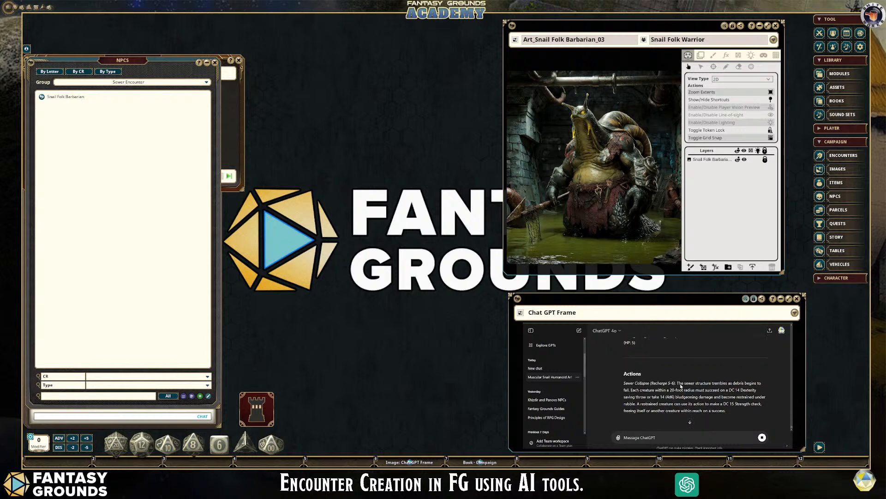
{"action": "scroll", "coordinate": [681, 385], "scroll_direction": "up", "scroll_amount": 3}
{"action": "scroll", "coordinate": [680, 384], "scroll_direction": "down", "scroll_amount": 3}
{"action": "scroll", "coordinate": [680, 384], "scroll_direction": "down", "scroll_amount": 5}
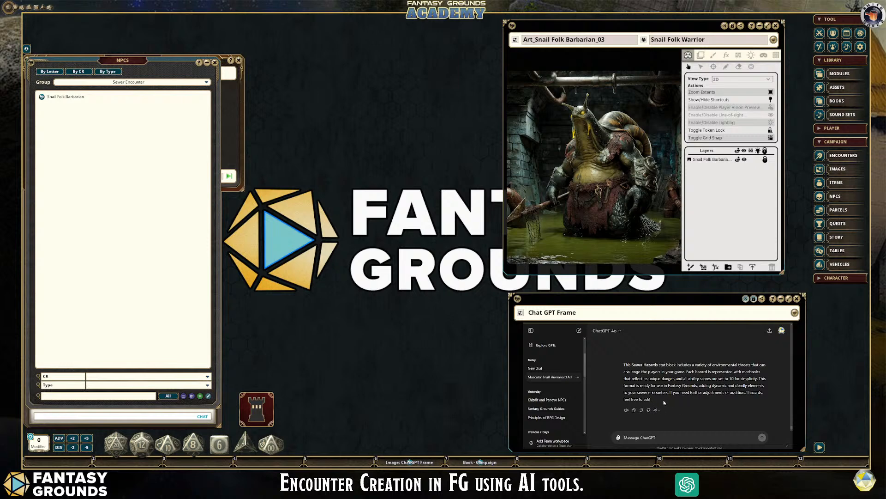
{"action": "scroll", "coordinate": [664, 401], "scroll_direction": "up", "scroll_amount": 3}
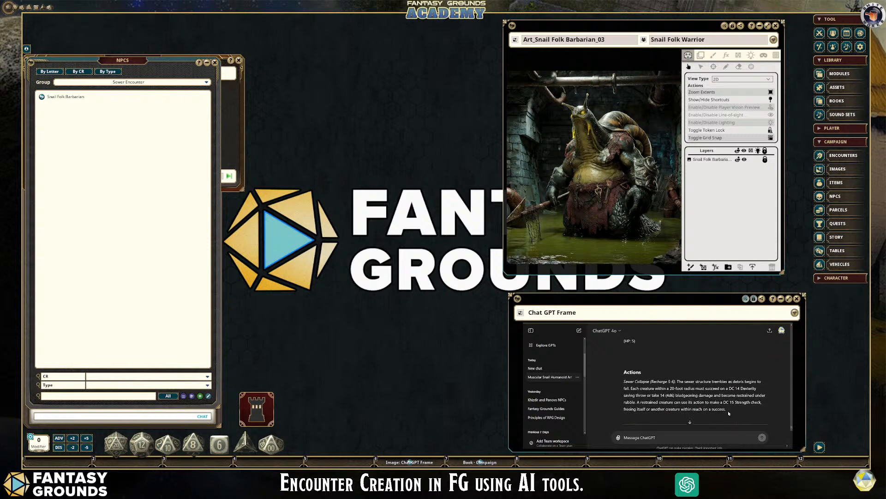
{"action": "left_click_drag", "start_coordinate": [729, 414], "coordinate": [624, 404]}
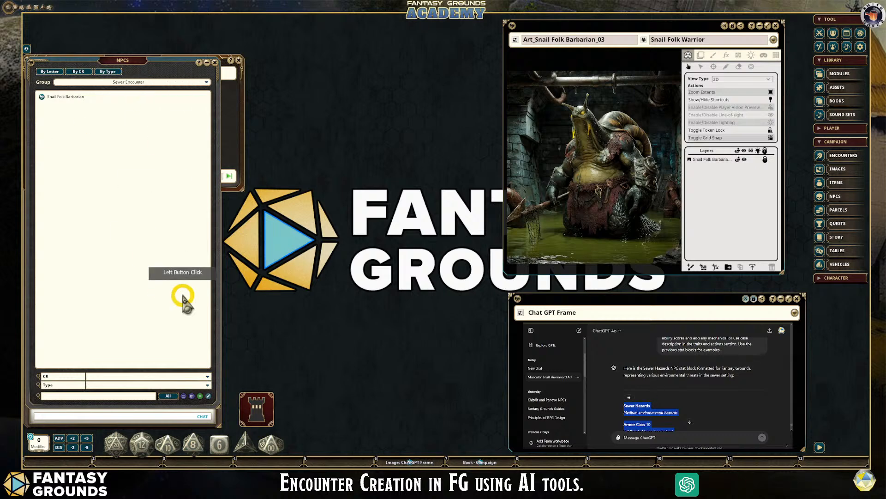
{"action": "left_click", "coordinate": [183, 396]}
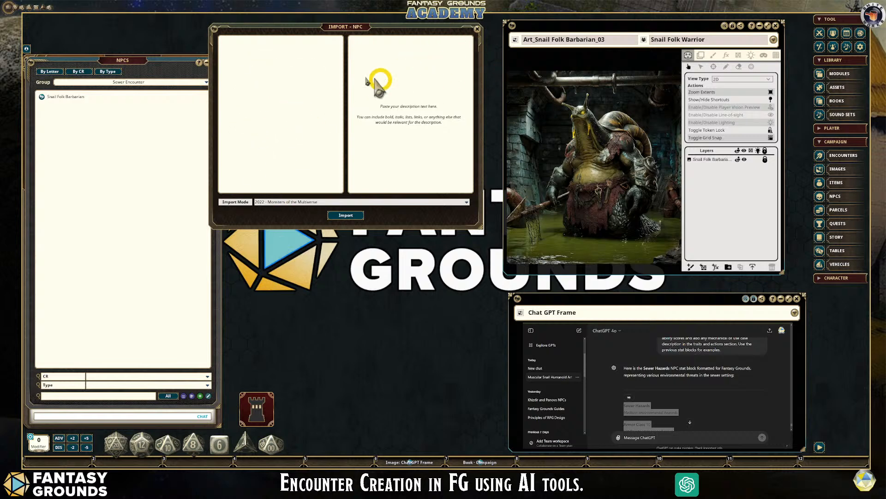
Step: Send ChatGPT the follow-up request "Describe the use case and the tactics for a GM."
{"action": "key", "text": "alt+Tab"}
{"action": "scroll", "coordinate": [681, 402], "scroll_direction": "down", "scroll_amount": 10}
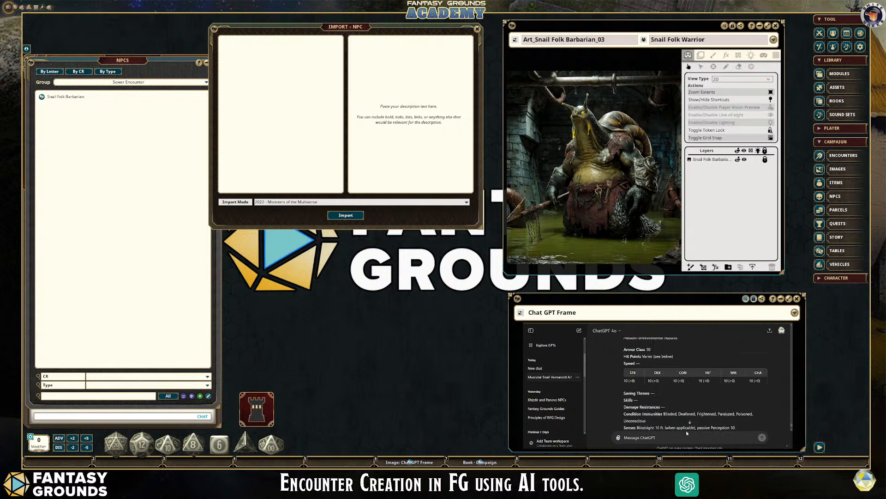
{"action": "scroll", "coordinate": [681, 402], "scroll_direction": "down", "scroll_amount": 10}
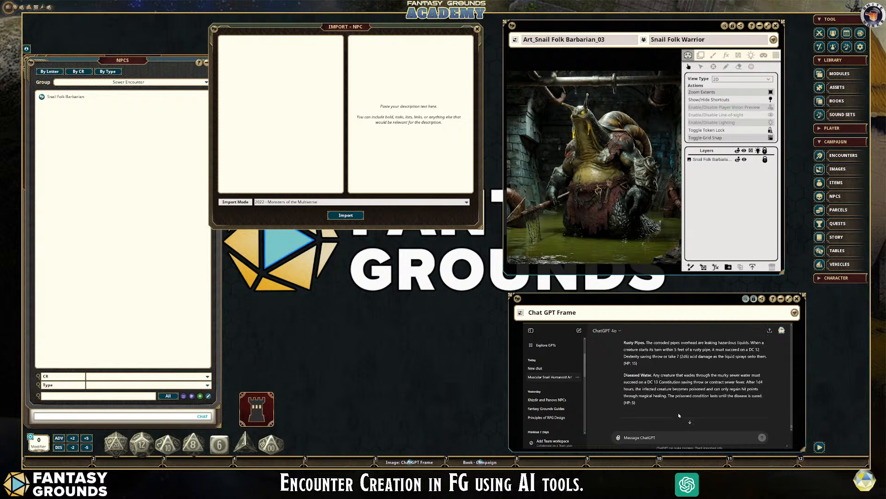
{"action": "type", "text": "Describe the use case"}
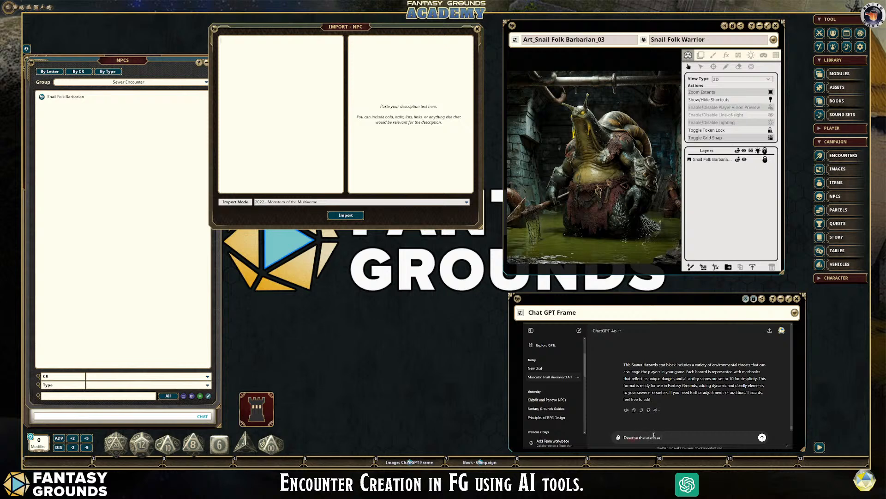
{"action": "type", "text": " and the tactics for a GM."}
{"action": "left_click", "coordinate": [647, 438]}
{"action": "type", "text": "."}
{"action": "left_click", "coordinate": [762, 437]}
Step: Paste the Sewer Hazards stat block into the NPC import window's statistics text and review it from the beginning
{"action": "left_click", "coordinate": [279, 66]}
{"action": "scroll", "coordinate": [290, 143], "scroll_direction": "up", "scroll_amount": 5}
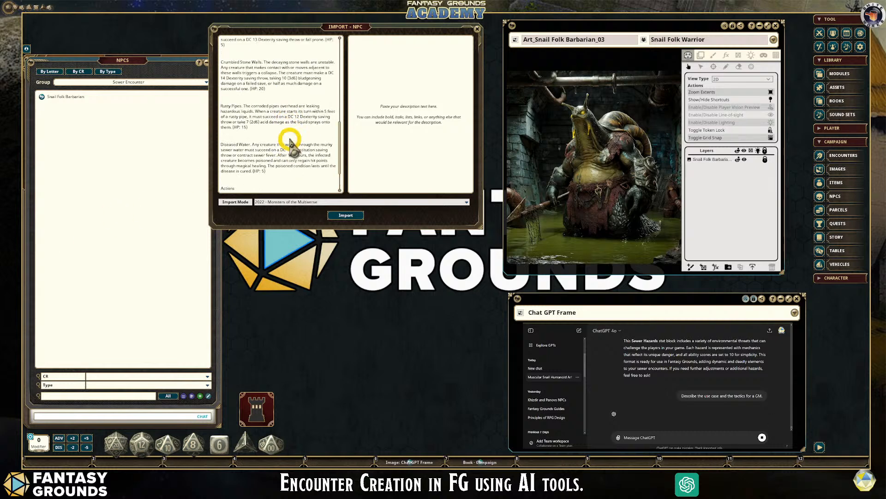
{"action": "right_click", "coordinate": [237, 92]}
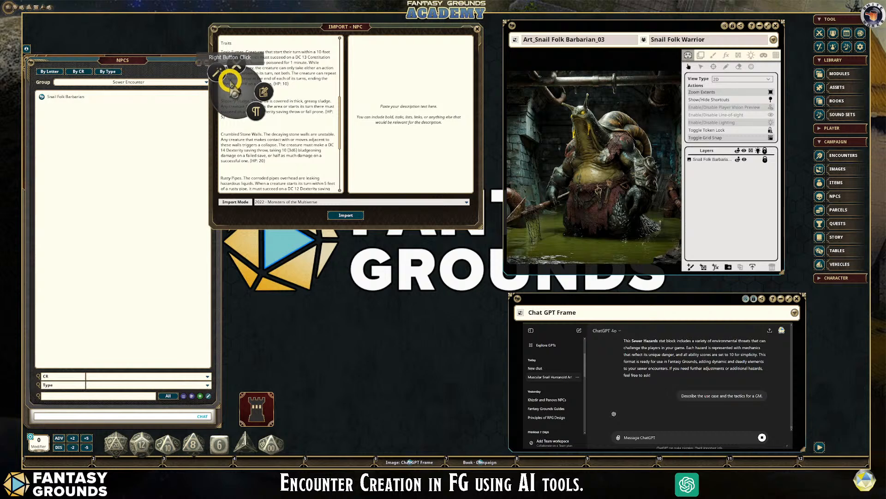
{"action": "left_click", "coordinate": [221, 74]}
{"action": "scroll", "coordinate": [298, 138], "scroll_direction": "up", "scroll_amount": 4}
{"action": "scroll", "coordinate": [300, 134], "scroll_direction": "up", "scroll_amount": 2}
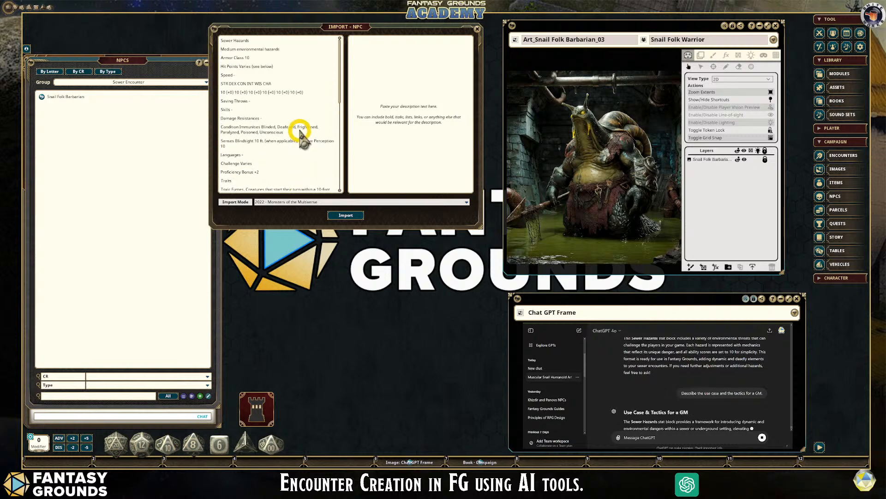
Step: Read through the rest of the pasted Sewer Hazards stat block, down to the Sewer Collapse action
{"action": "scroll", "coordinate": [301, 135], "scroll_direction": "down", "scroll_amount": 5}
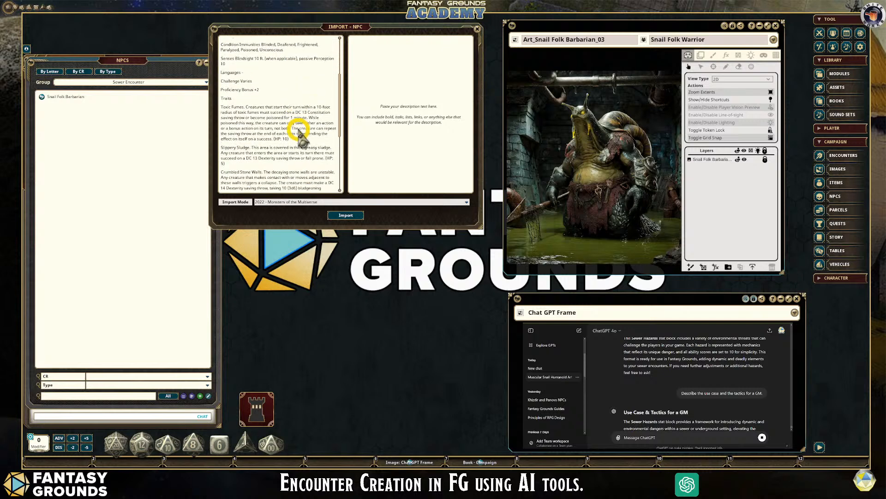
{"action": "scroll", "coordinate": [300, 134], "scroll_direction": "down", "scroll_amount": 5}
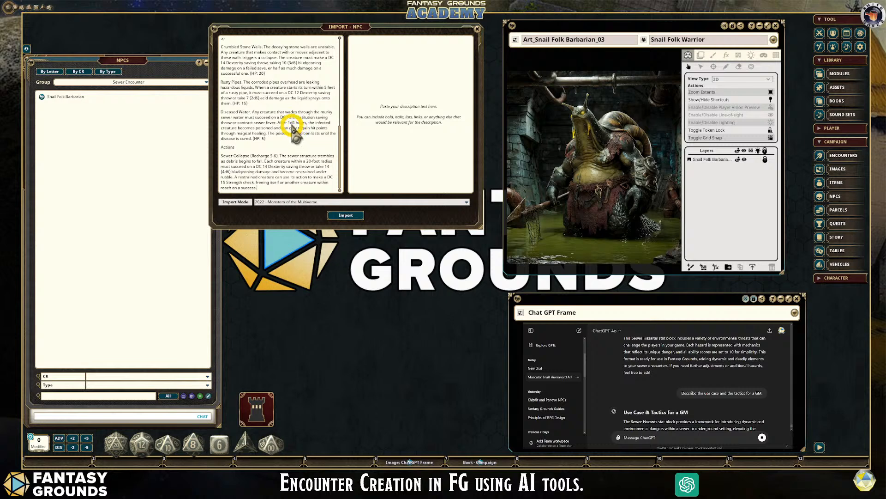
{"action": "scroll", "coordinate": [285, 143], "scroll_direction": "up", "scroll_amount": 5}
{"action": "scroll", "coordinate": [260, 131], "scroll_direction": "down", "scroll_amount": 5}
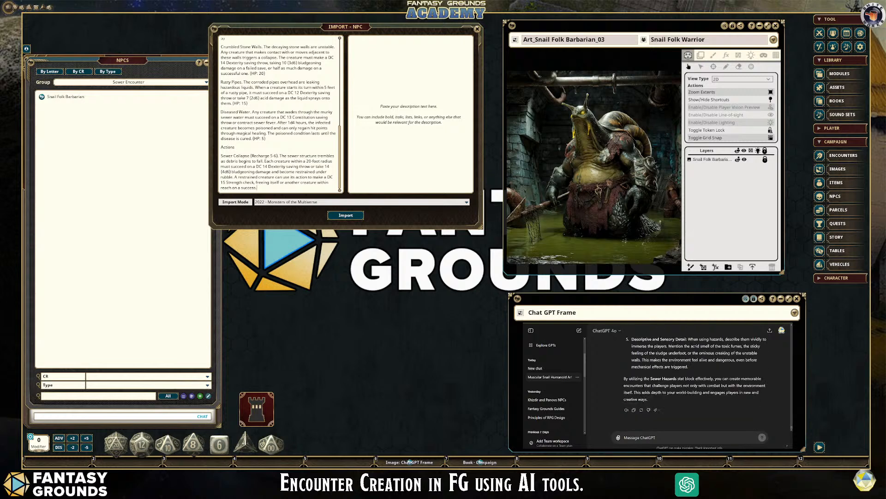
Step: Copy ChatGPT's full "Use Case & Tactics for a GM" reply into the description text of the NPC import window
{"action": "scroll", "coordinate": [693, 381], "scroll_direction": "up", "scroll_amount": 1}
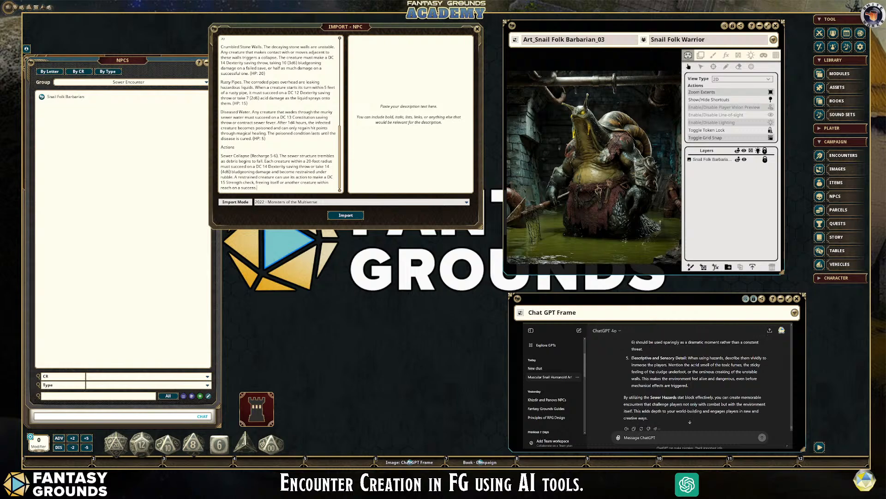
{"action": "left_click_drag", "start_coordinate": [690, 385], "coordinate": [651, 390]}
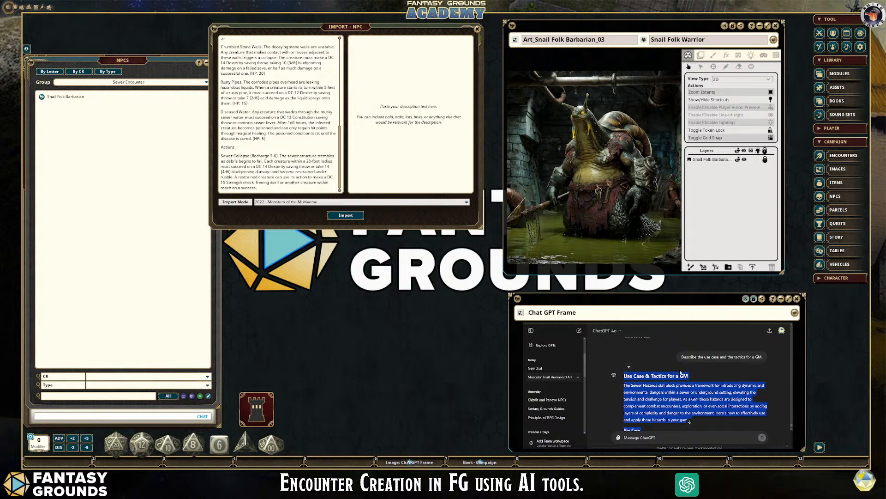
{"action": "left_click", "coordinate": [388, 59]}
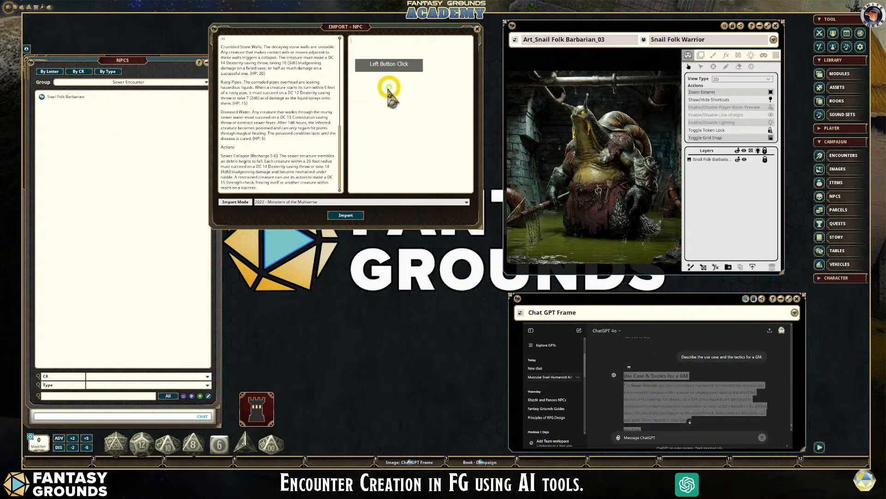
{"action": "key", "text": "ctrl+v"}
{"action": "scroll", "coordinate": [396, 110], "scroll_direction": "up", "scroll_amount": 10}
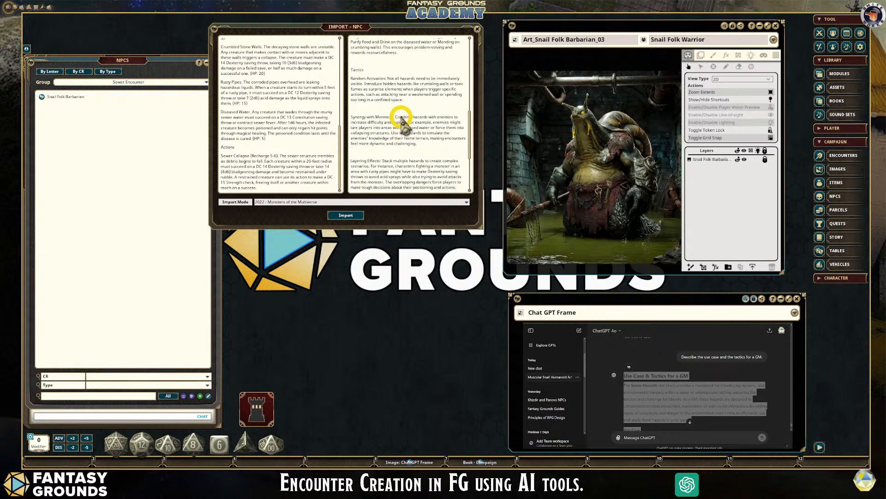
{"action": "scroll", "coordinate": [401, 121], "scroll_direction": "up", "scroll_amount": 5}
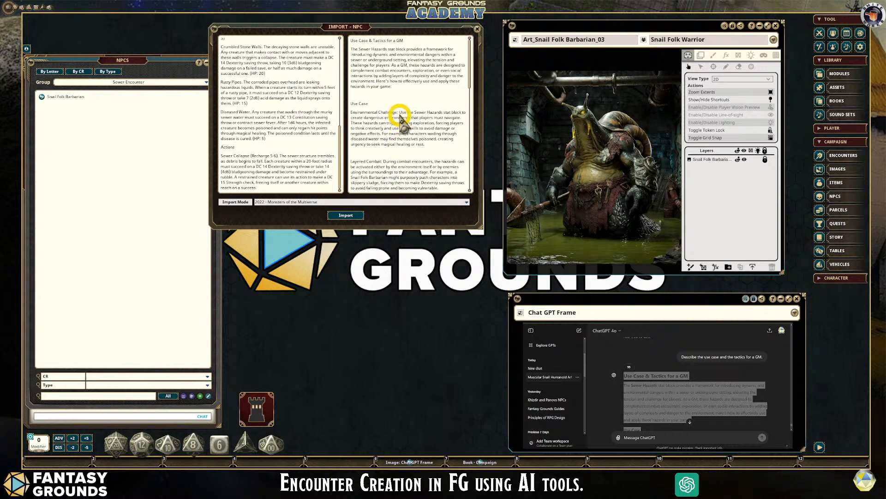
Step: Insert a blank line above the description's first line and remove the extra empty lines between its paragraphs
{"action": "left_click_drag", "start_coordinate": [412, 41], "coordinate": [342, 40]}
{"action": "left_click", "coordinate": [352, 42]}
{"action": "left_click", "coordinate": [370, 47]}
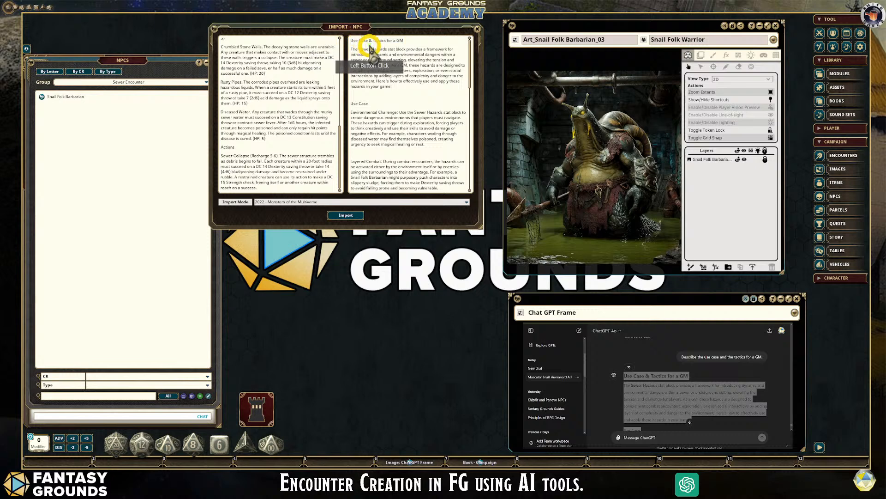
{"action": "scroll", "coordinate": [368, 44], "scroll_direction": "up", "scroll_amount": 1}
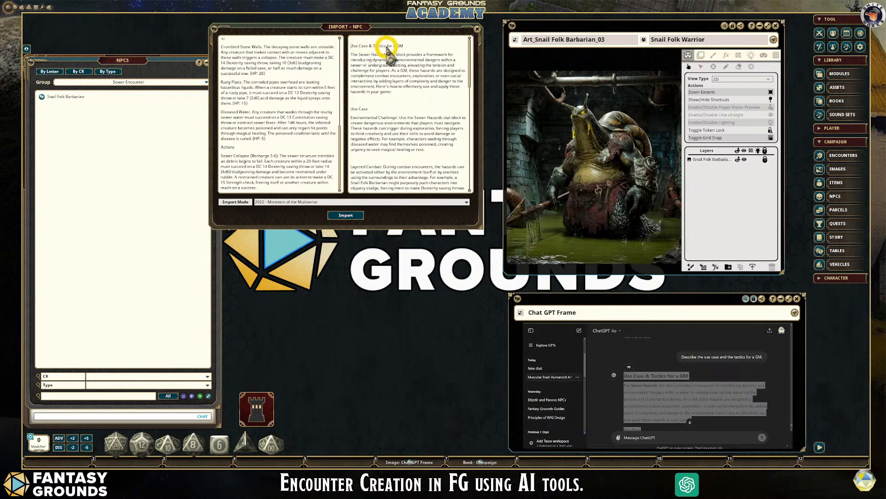
{"action": "scroll", "coordinate": [288, 100], "scroll_direction": "up", "scroll_amount": 10}
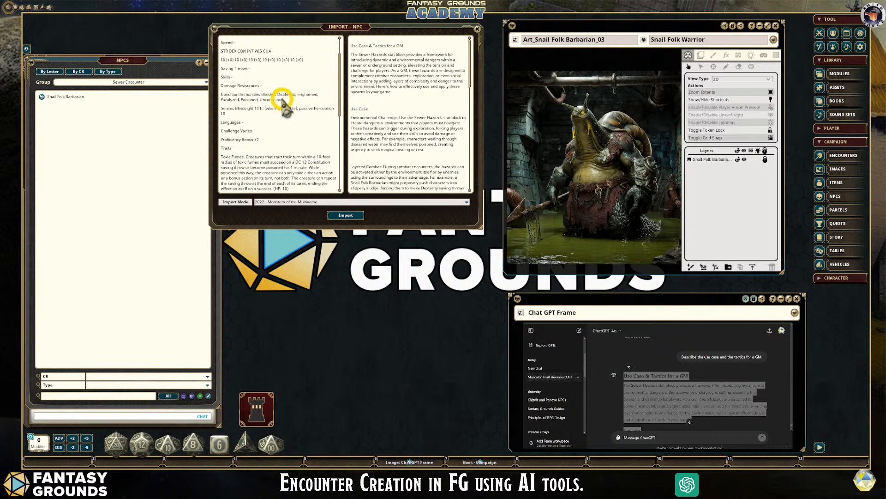
{"action": "right_click", "coordinate": [373, 95]}
{"action": "left_click", "coordinate": [355, 78]}
{"action": "right_click", "coordinate": [310, 66]}
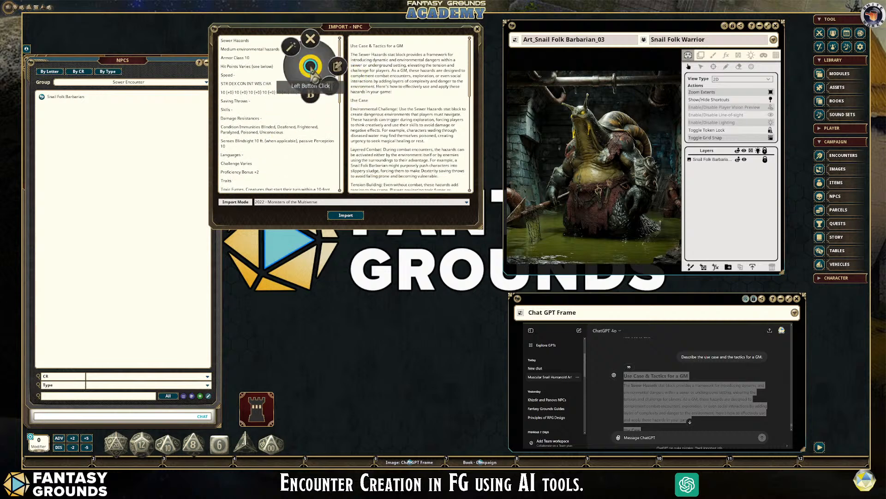
Step: Add the stat block's name, "Sewer Hazards", as the first line of the description
{"action": "left_click_drag", "start_coordinate": [221, 41], "coordinate": [244, 40]}
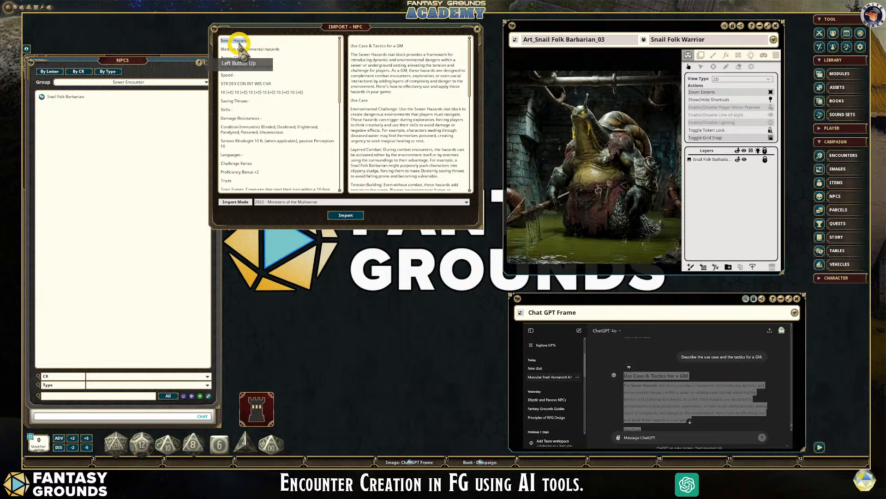
{"action": "left_click", "coordinate": [387, 97]}
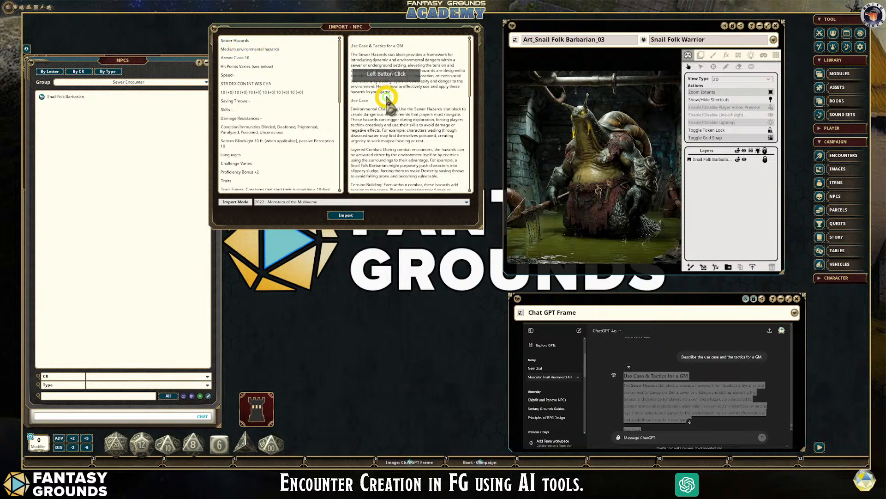
{"action": "type", "text": "Sewer Hazards"}
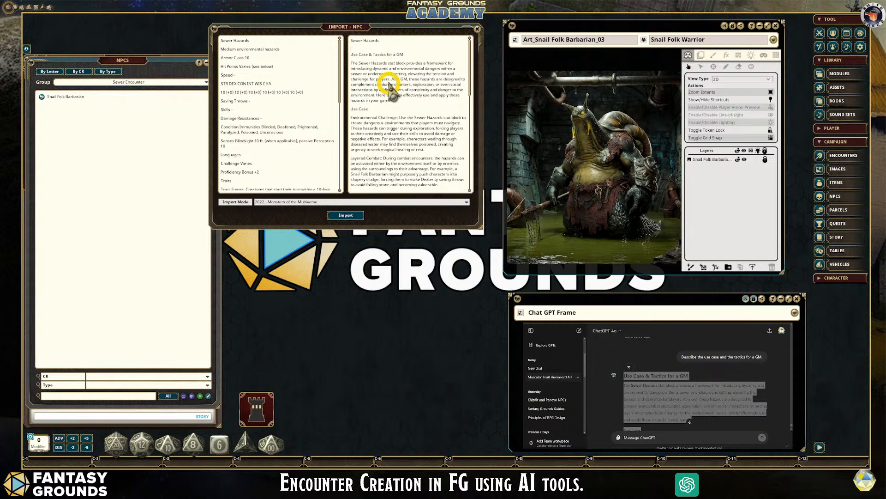
Step: Format the "Sewer Hazards" and "Use Case & Tactics for a GM" lines of the description as headings
{"action": "left_click_drag", "start_coordinate": [406, 55], "coordinate": [329, 40]}
{"action": "key", "text": "ctrl+1"}
{"action": "key", "text": "ctrl+1"}
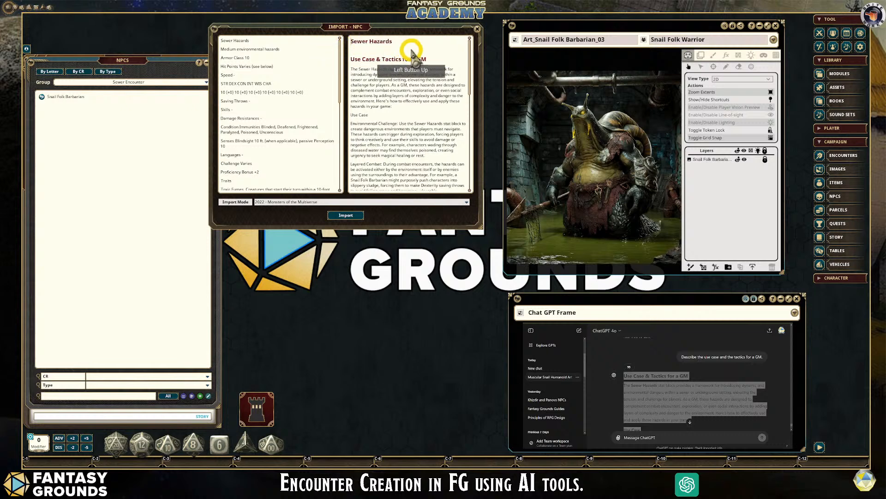
Step: Bold the "Use Case" line and its lead-ins Environmental Challenge, Layered Combat, Tension Building, and Puzzles and Problem Solving
{"action": "left_click", "coordinate": [424, 112]}
{"action": "scroll", "coordinate": [423, 111], "scroll_direction": "down", "scroll_amount": 1}
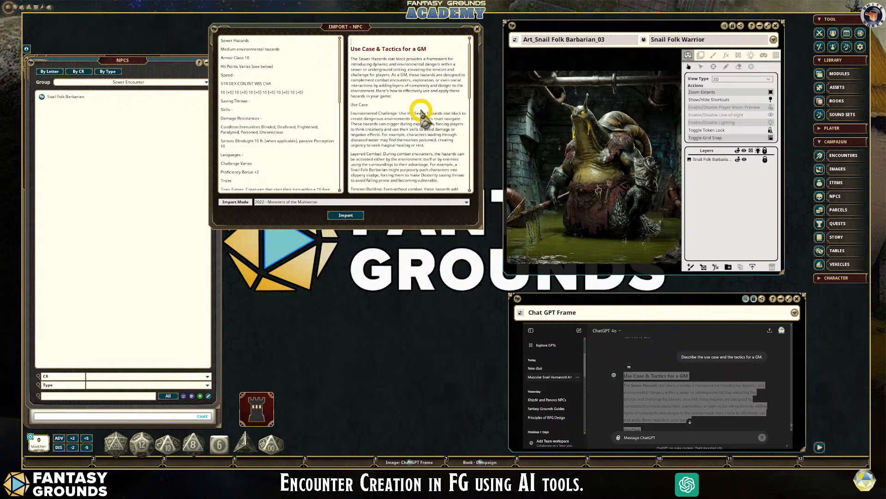
{"action": "left_click_drag", "start_coordinate": [369, 104], "coordinate": [336, 107]}
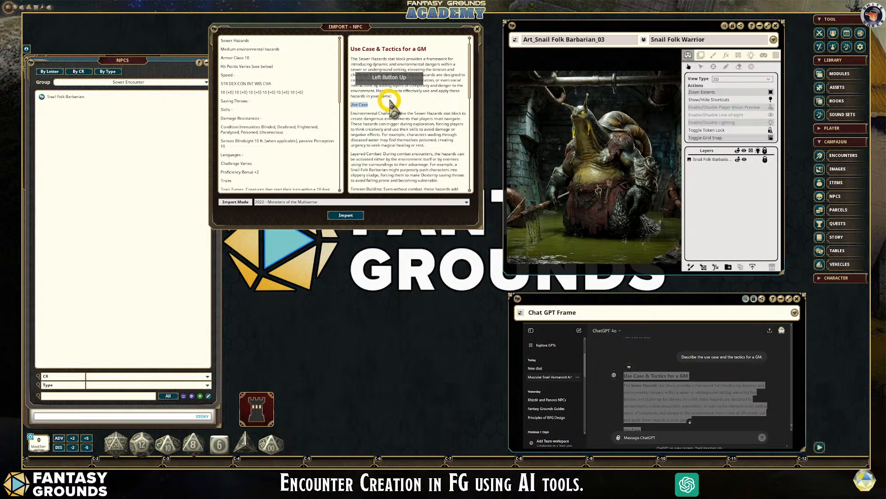
{"action": "scroll", "coordinate": [408, 117], "scroll_direction": "down", "scroll_amount": 4}
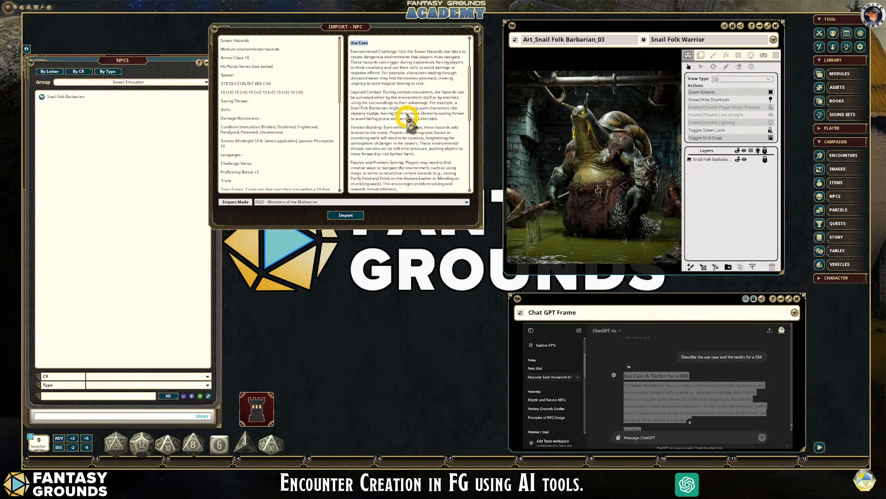
{"action": "left_click_drag", "start_coordinate": [384, 93], "coordinate": [351, 93]}
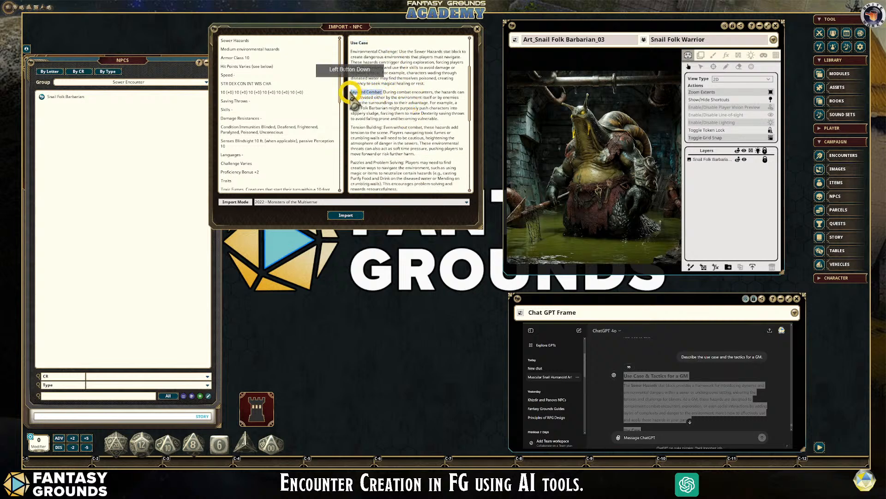
{"action": "key", "text": "ctrl+b"}
{"action": "left_click_drag", "start_coordinate": [400, 51], "coordinate": [344, 52]}
{"action": "key", "text": "ctrl+b"}
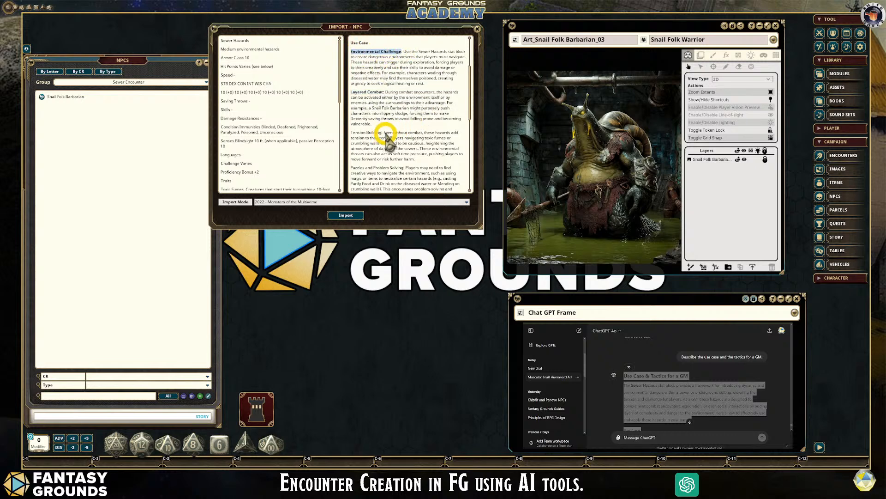
{"action": "left_click_drag", "start_coordinate": [351, 133], "coordinate": [385, 133]}
{"action": "key", "text": "ctrl+b"}
{"action": "scroll", "coordinate": [415, 134], "scroll_direction": "down", "scroll_amount": 2}
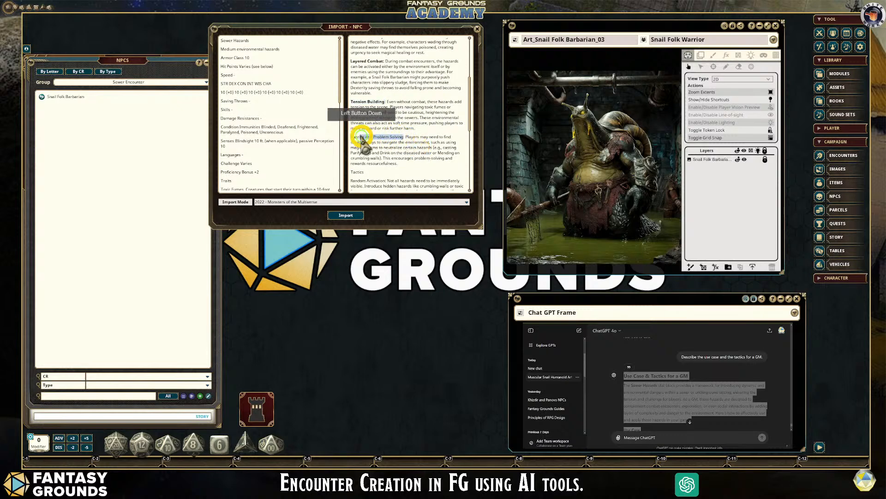
{"action": "key", "text": "ctrl+b"}
Step: Format the "Tactics" line in the description as a heading
{"action": "scroll", "coordinate": [398, 137], "scroll_direction": "down", "scroll_amount": 3}
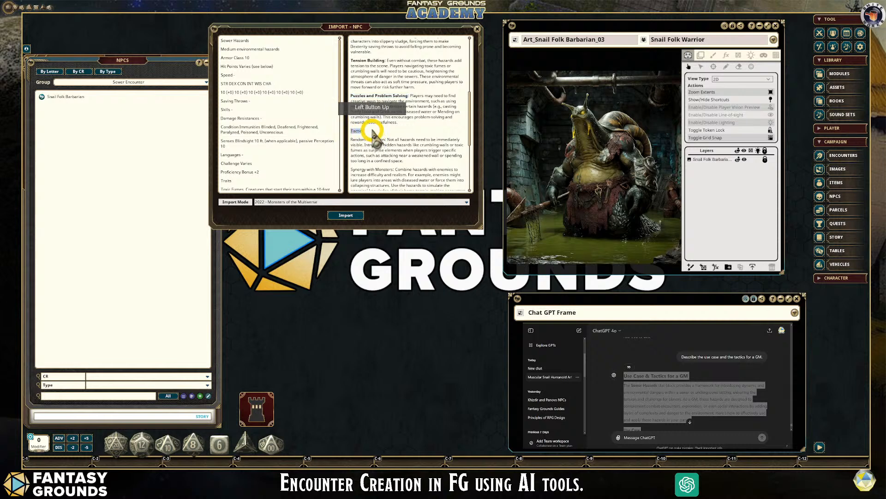
{"action": "key", "text": "ctrl+h"}
{"action": "scroll", "coordinate": [400, 143], "scroll_direction": "down", "scroll_amount": 3}
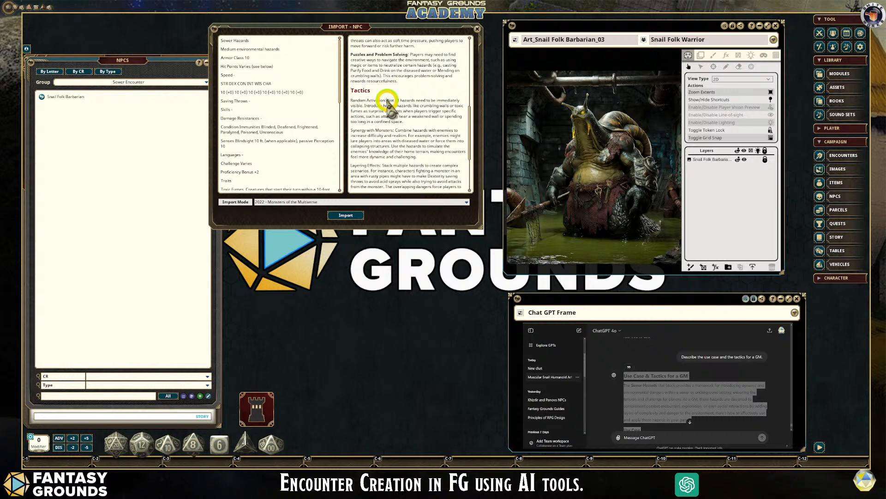
Step: Bold the Tactics lead-ins Random Activation, Synergy with Monsters, Layering Effects, Pacing and Balance, and Descriptive and Sensory Detail
{"action": "left_click_drag", "start_coordinate": [387, 101], "coordinate": [352, 101]}
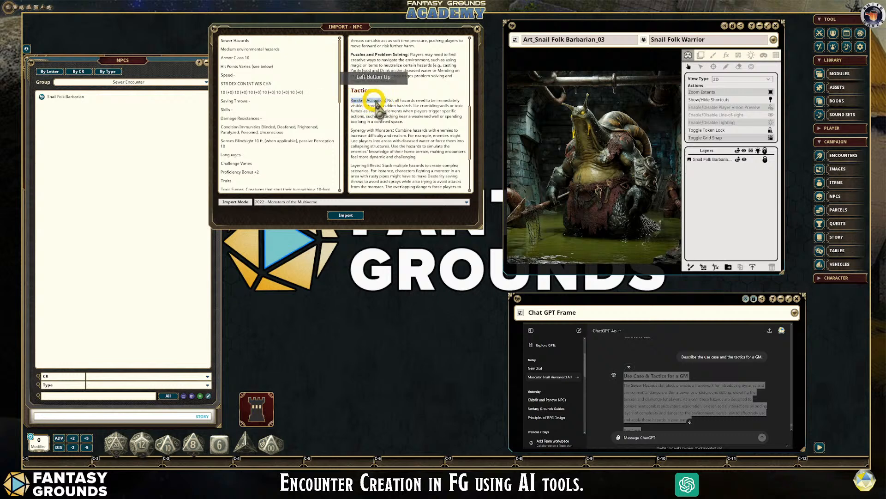
{"action": "left_click_drag", "start_coordinate": [397, 131], "coordinate": [351, 130]}
{"action": "left_click_drag", "start_coordinate": [383, 166], "coordinate": [351, 165]}
{"action": "scroll", "coordinate": [416, 159], "scroll_direction": "down", "scroll_amount": 3}
{"action": "scroll", "coordinate": [414, 158], "scroll_direction": "down", "scroll_amount": 1}
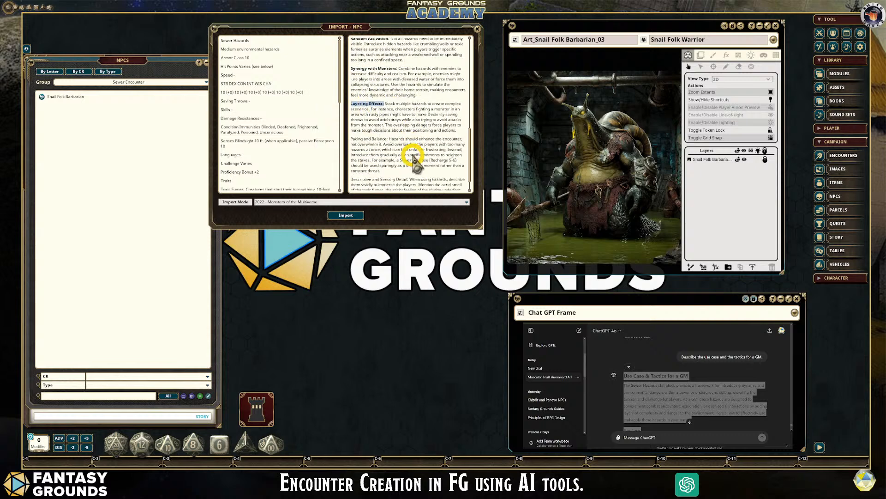
{"action": "left_click_drag", "start_coordinate": [391, 138], "coordinate": [351, 138]}
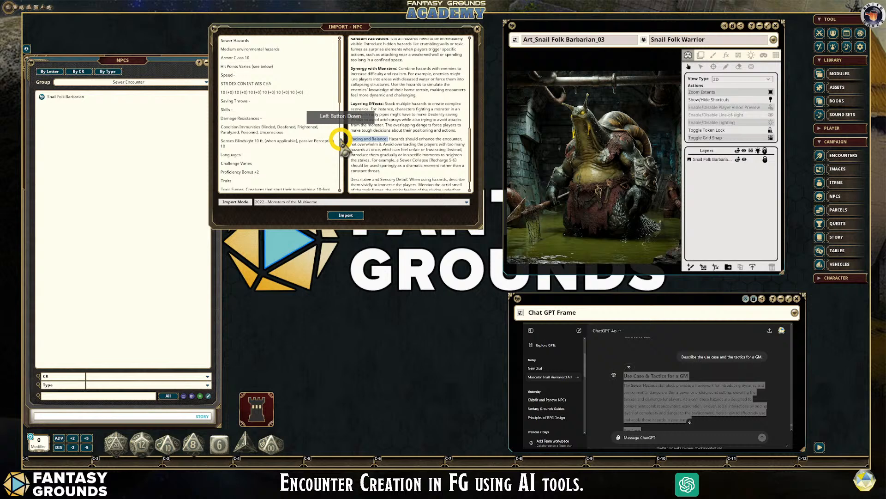
{"action": "scroll", "coordinate": [407, 150], "scroll_direction": "down", "scroll_amount": 1}
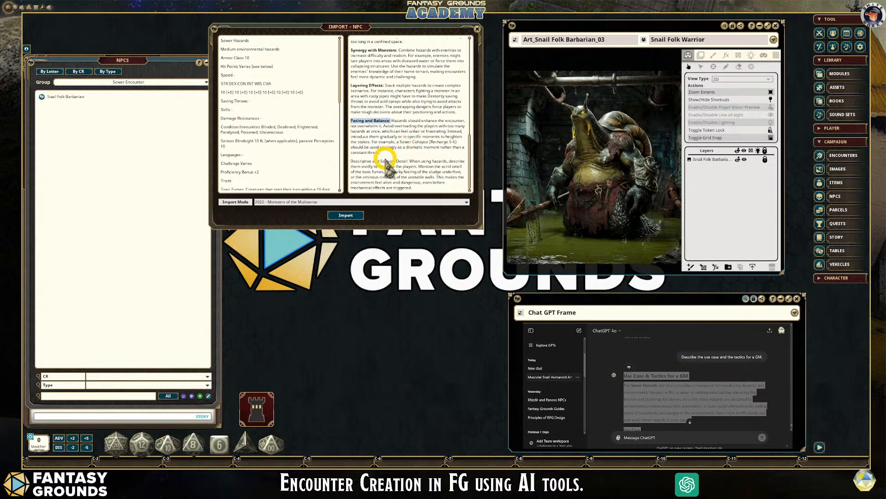
{"action": "left_click_drag", "start_coordinate": [409, 161], "coordinate": [348, 161]}
{"action": "key", "text": "ctrl+b"}
Step: Change the "Use Case & Tactics for a GM" line from heading style to bold body text
{"action": "scroll", "coordinate": [421, 159], "scroll_direction": "up", "scroll_amount": 5}
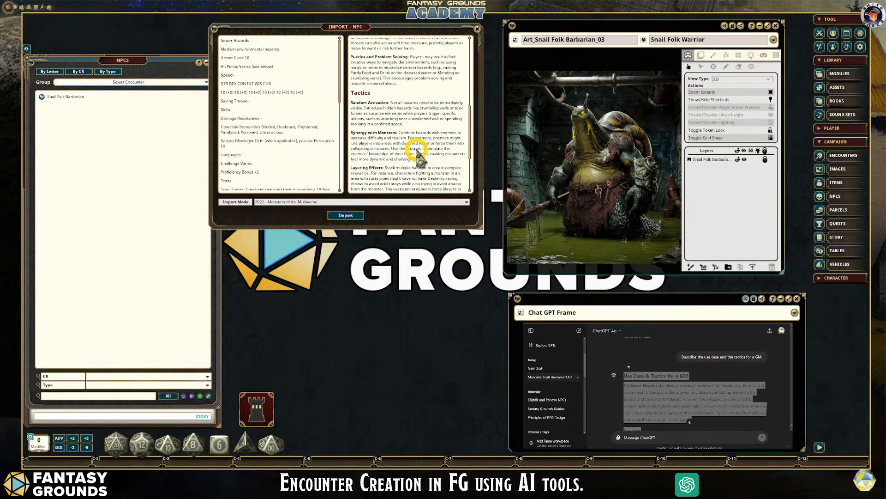
{"action": "scroll", "coordinate": [417, 152], "scroll_direction": "up", "scroll_amount": 2}
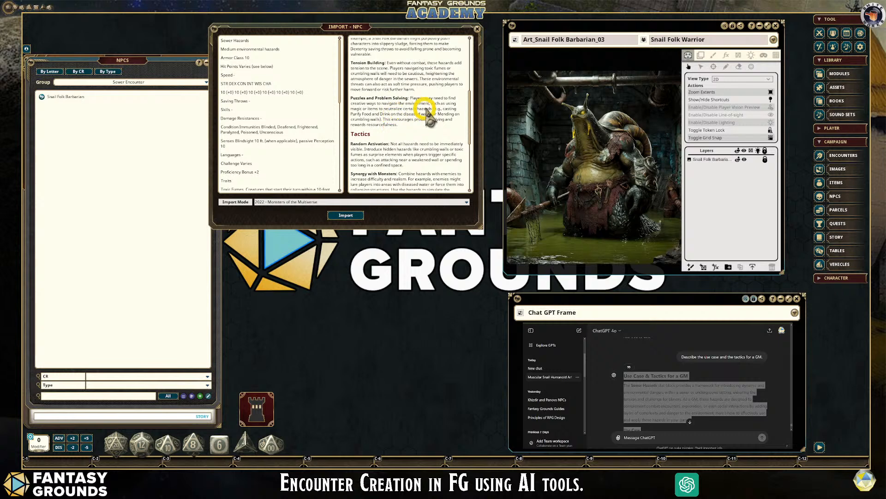
{"action": "scroll", "coordinate": [390, 130], "scroll_direction": "up", "scroll_amount": 4}
{"action": "scroll", "coordinate": [387, 130], "scroll_direction": "up", "scroll_amount": 5}
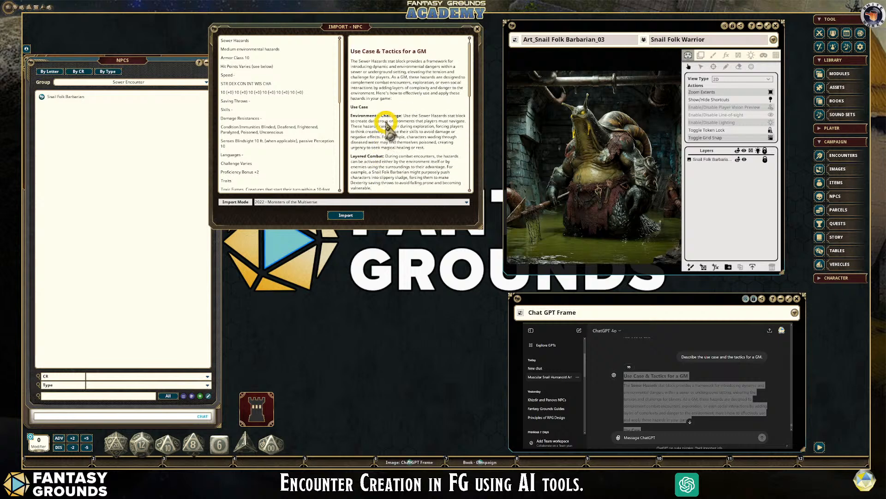
{"action": "left_click", "coordinate": [372, 50]}
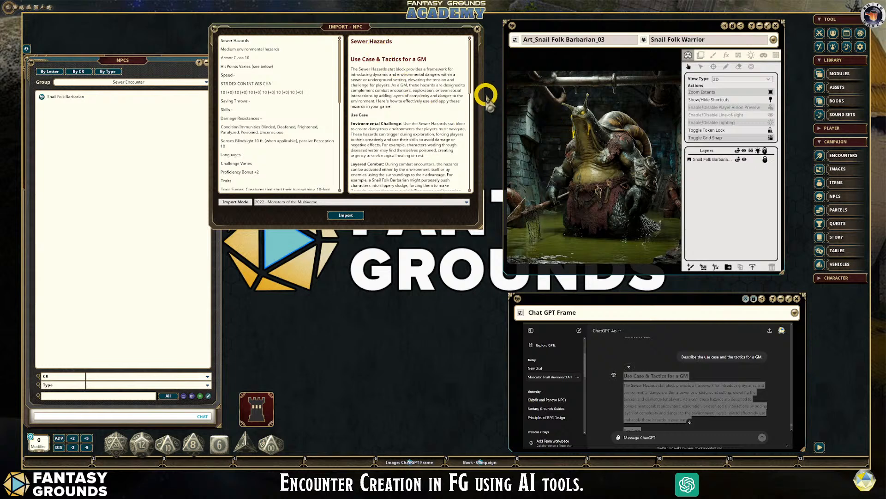
{"action": "left_click_drag", "start_coordinate": [425, 60], "coordinate": [345, 60]}
{"action": "key", "text": "ctrl+c"}
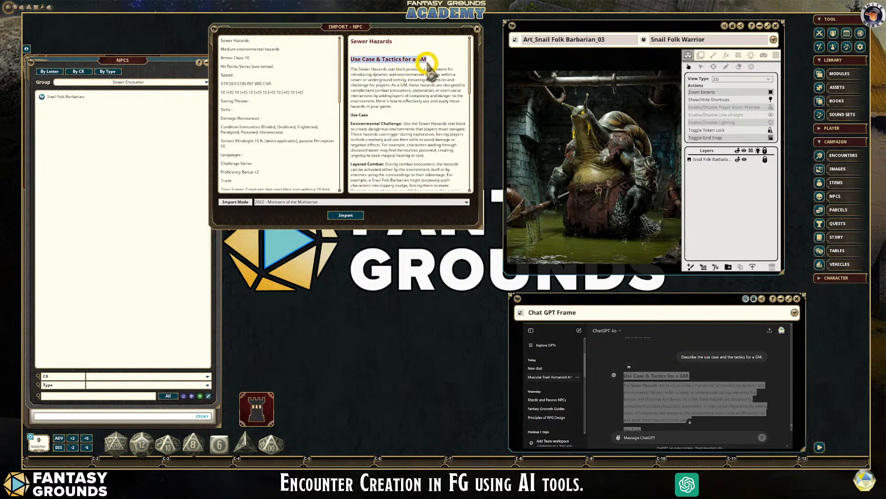
{"action": "left_click_drag", "start_coordinate": [435, 60], "coordinate": [350, 59]}
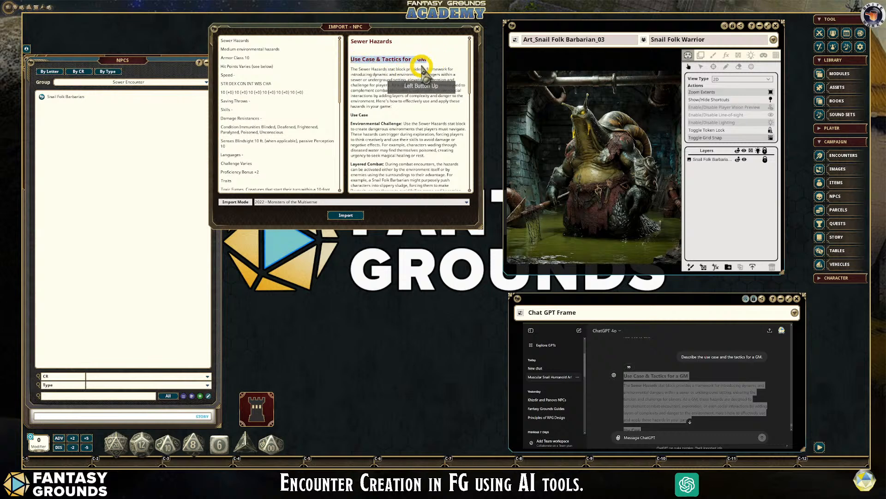
{"action": "key", "text": "ctrl+1"}
{"action": "left_click_drag", "start_coordinate": [414, 57], "coordinate": [428, 69]}
{"action": "left_click", "coordinate": [367, 52]}
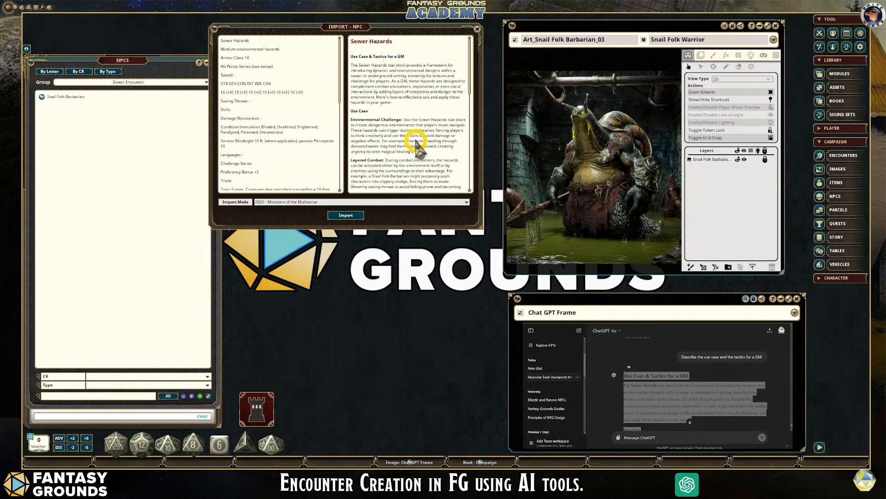
Step: Check the formatted Sewer Hazards description and import the NPC with the 2022 - Monsters of the Multiverse mode
{"action": "scroll", "coordinate": [417, 146], "scroll_direction": "down", "scroll_amount": 5}
{"action": "scroll", "coordinate": [417, 146], "scroll_direction": "down", "scroll_amount": 8}
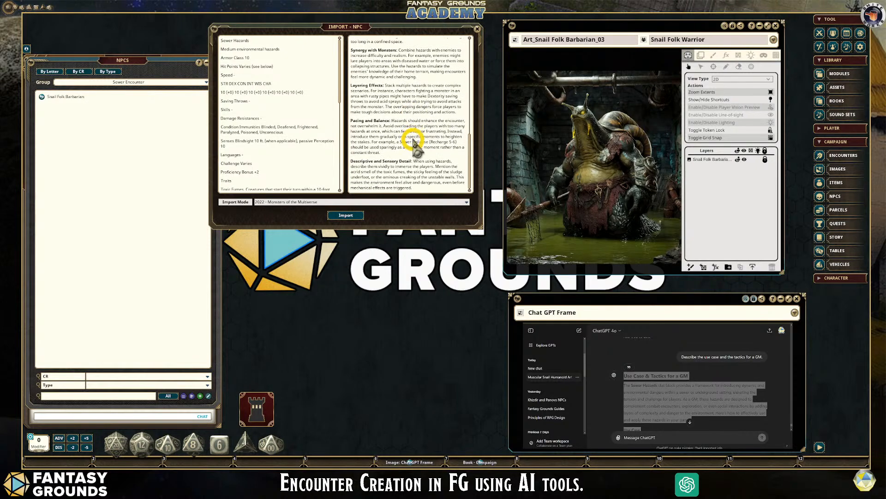
{"action": "scroll", "coordinate": [413, 144], "scroll_direction": "up", "scroll_amount": 4}
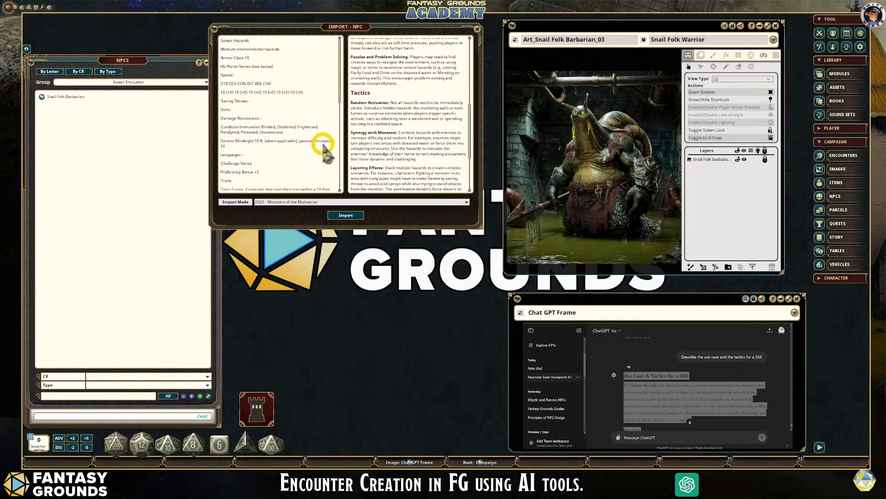
{"action": "left_click_drag", "start_coordinate": [352, 220], "coordinate": [353, 215]}
{"action": "left_click", "coordinate": [351, 214]}
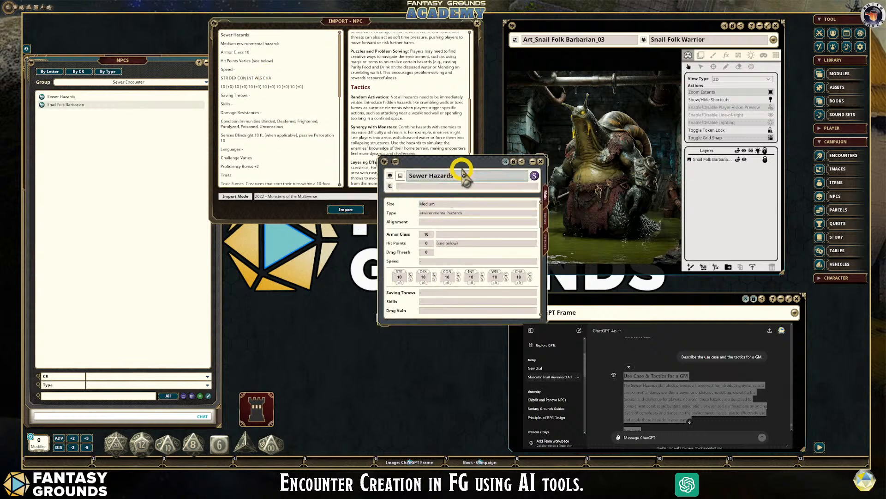
Step: Move and enlarge the imported Sewer Hazards record so its full stat block, traits and actions can be reviewed
{"action": "left_click_drag", "start_coordinate": [469, 158], "coordinate": [288, 100]}
{"action": "scroll", "coordinate": [314, 208], "scroll_direction": "down", "scroll_amount": 6}
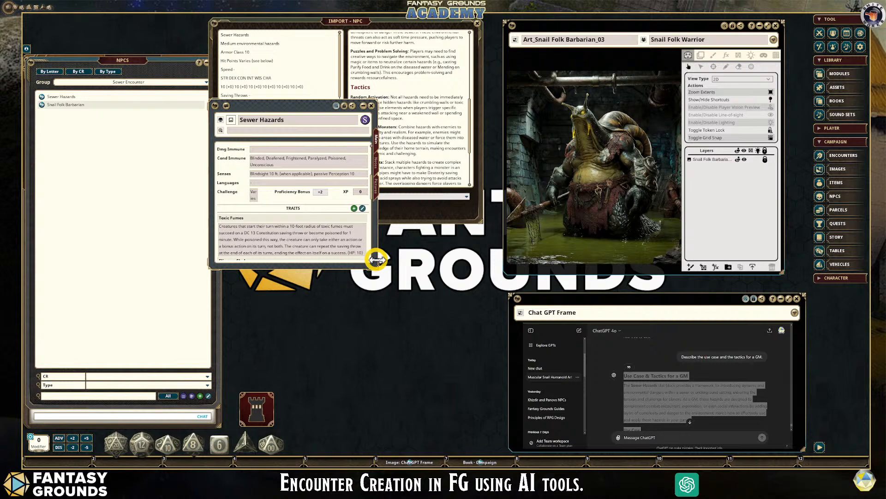
{"action": "left_click_drag", "start_coordinate": [375, 262], "coordinate": [478, 399]}
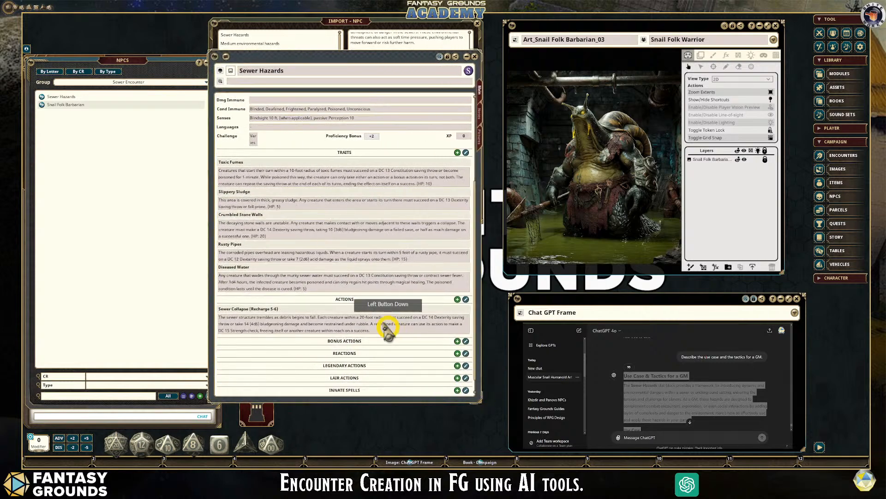
{"action": "scroll", "coordinate": [369, 319], "scroll_direction": "down", "scroll_amount": 2}
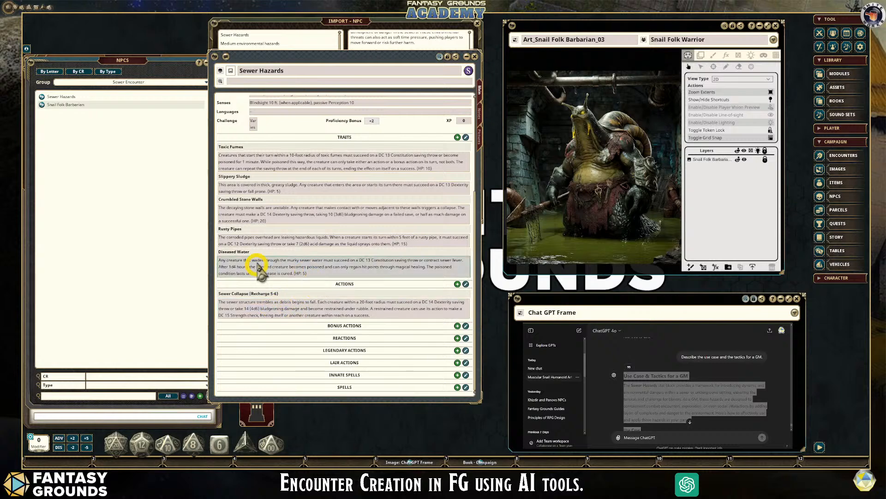
{"action": "scroll", "coordinate": [307, 177], "scroll_direction": "up", "scroll_amount": 3}
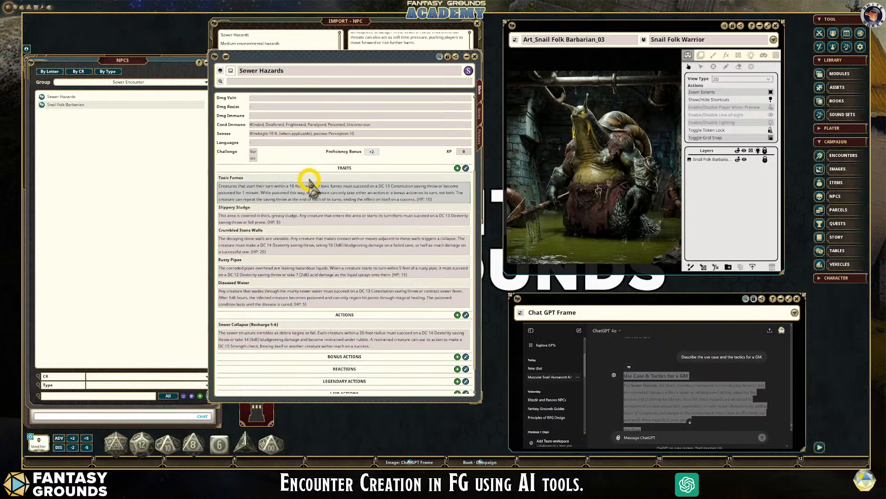
{"action": "scroll", "coordinate": [309, 178], "scroll_direction": "up", "scroll_amount": 2}
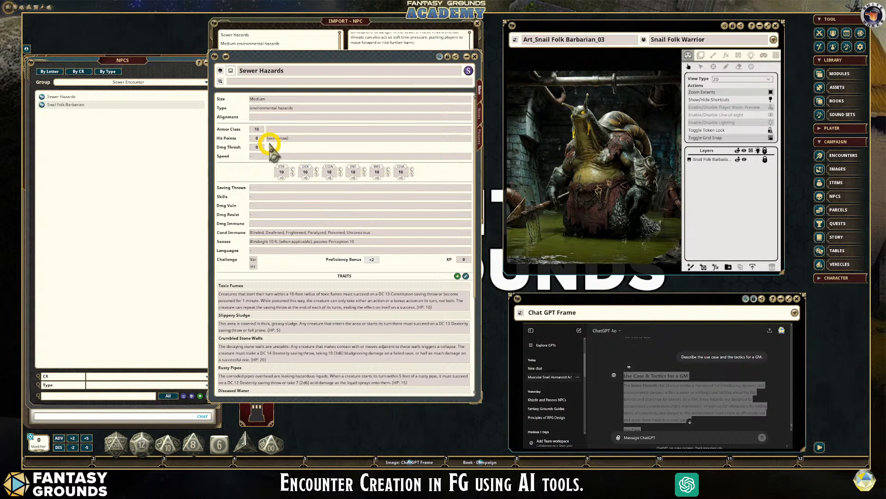
Step: Set the Sewer Hazards alignment to unaligned
{"action": "left_click", "coordinate": [287, 156]}
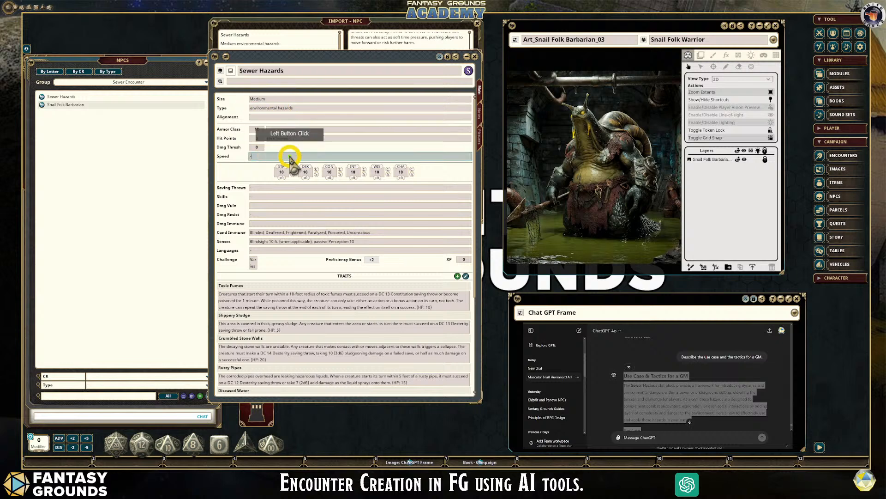
{"action": "left_click", "coordinate": [252, 109]}
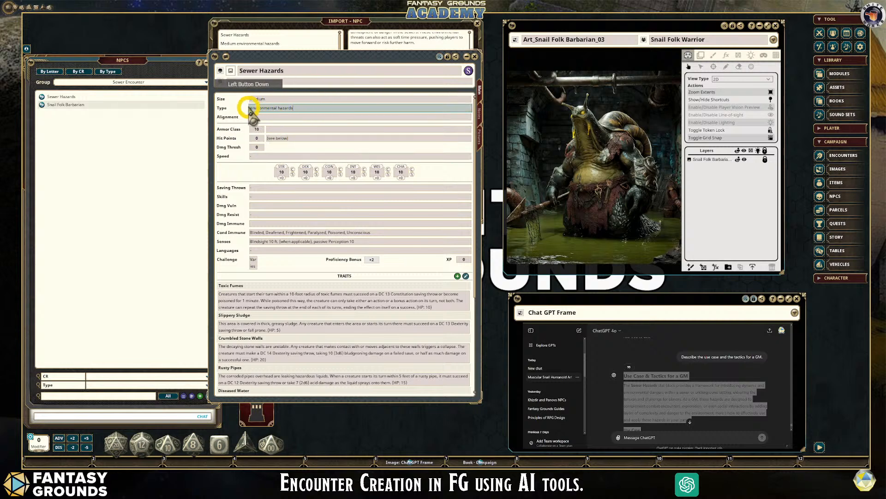
{"action": "left_click", "coordinate": [274, 119]}
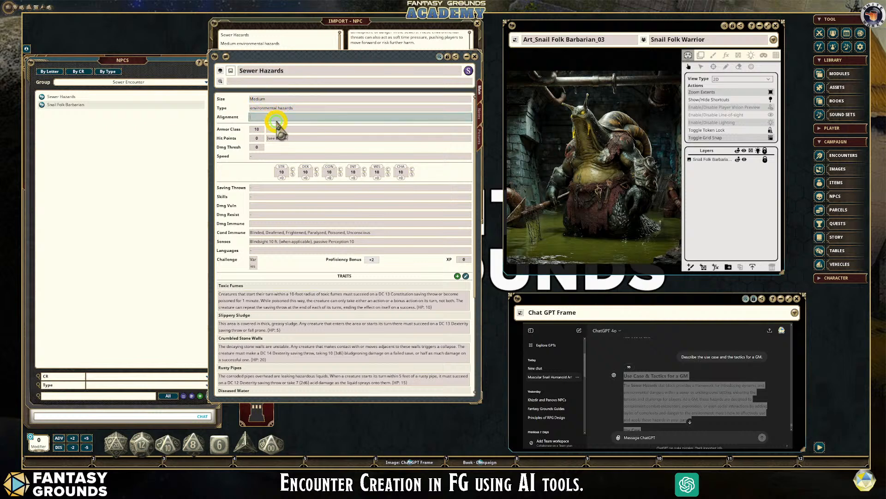
{"action": "left_click", "coordinate": [276, 121]}
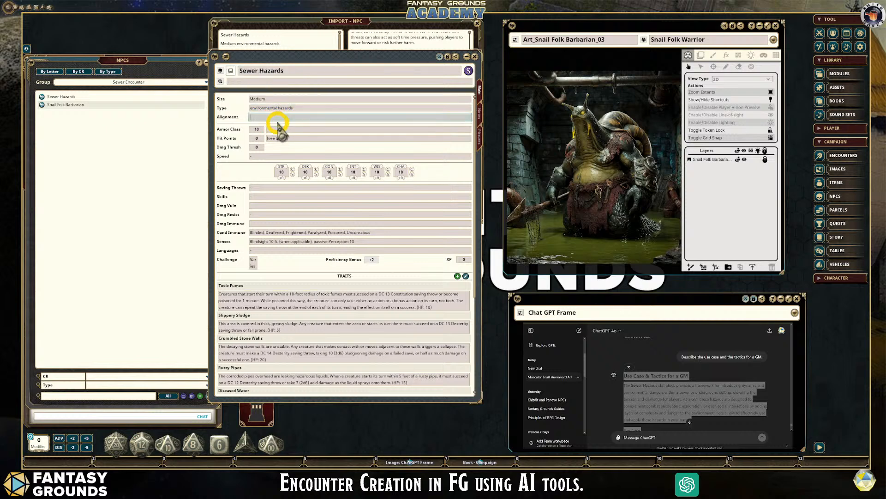
{"action": "type", "text": "unaligned"}
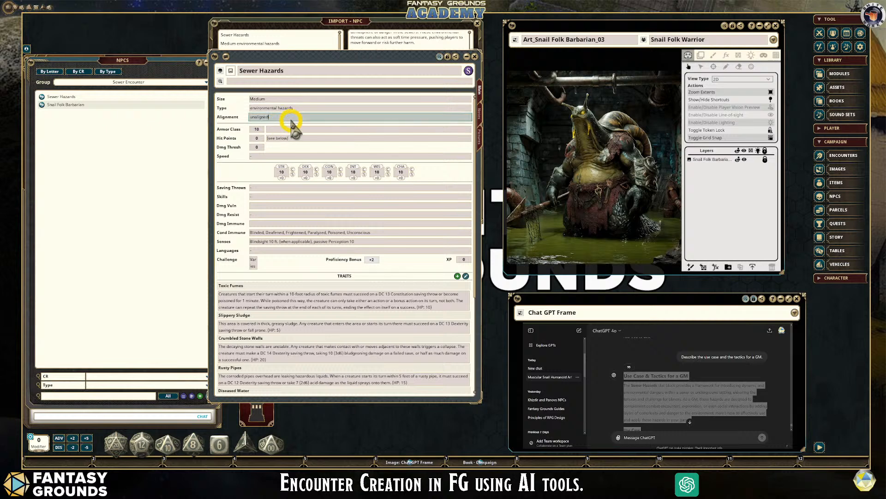
Step: Replace the Hit Points note with NA and set the Speed to 0
{"action": "left_click", "coordinate": [273, 138]}
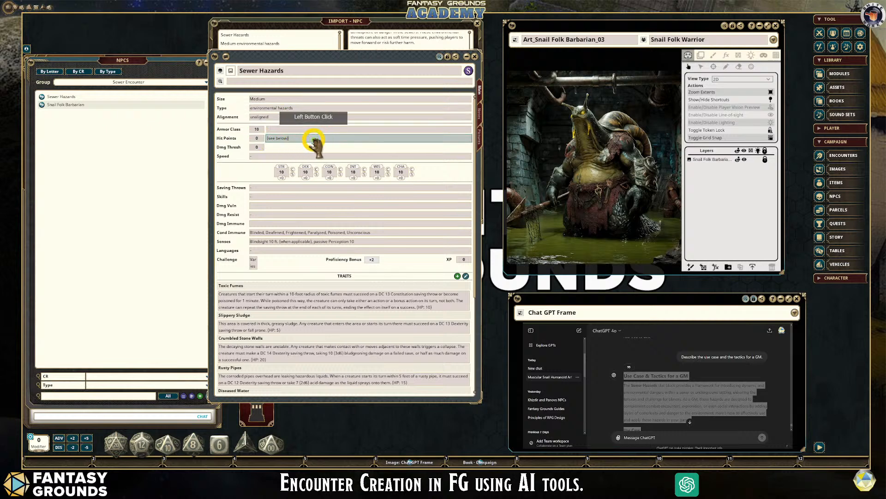
{"action": "key", "text": "BackSpace"}
{"action": "key", "text": "BackSpace"}
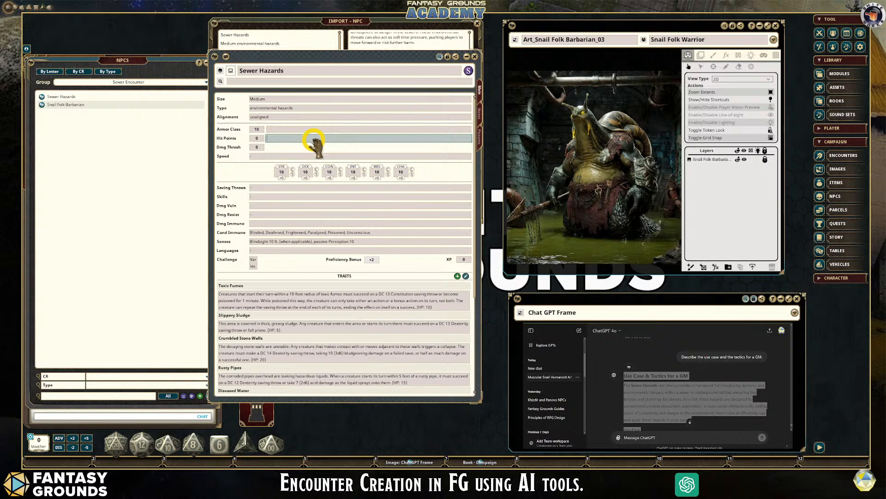
{"action": "key", "text": "shift"}
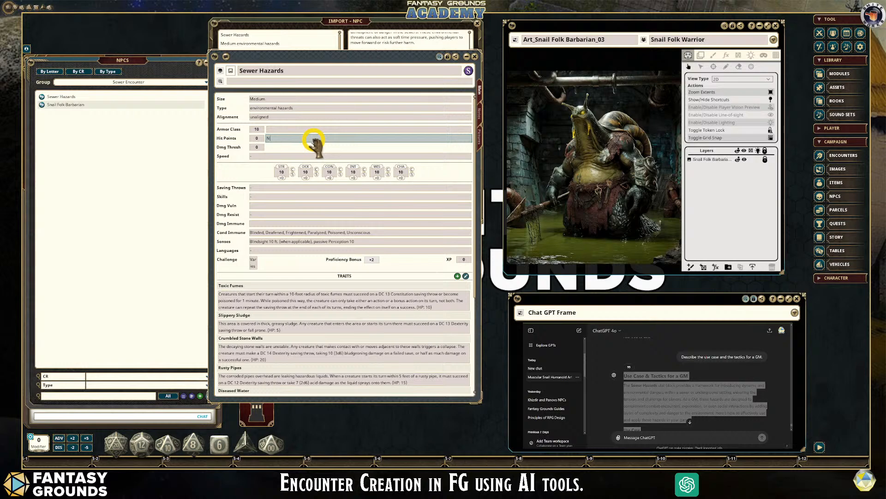
{"action": "left_click", "coordinate": [267, 156]}
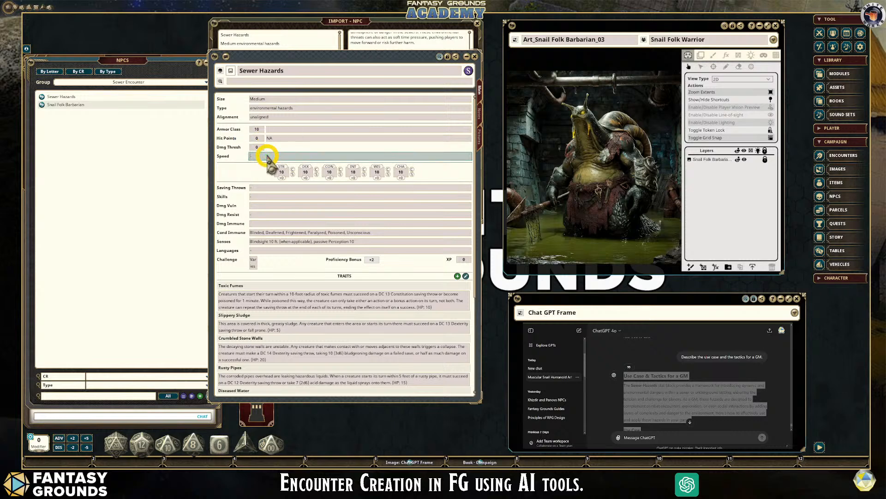
{"action": "left_click", "coordinate": [244, 169]}
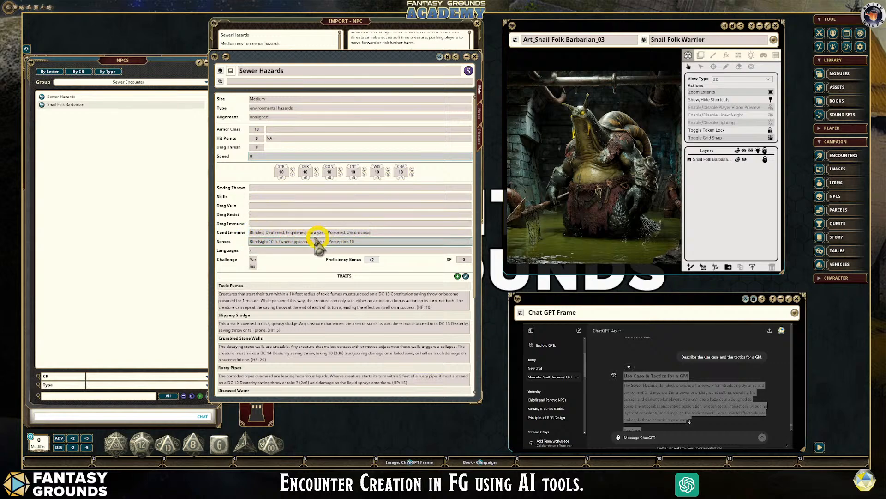
Step: Set the Sewer Hazards languages to none
{"action": "left_click", "coordinate": [266, 252]}
{"action": "type", "text": "n"}
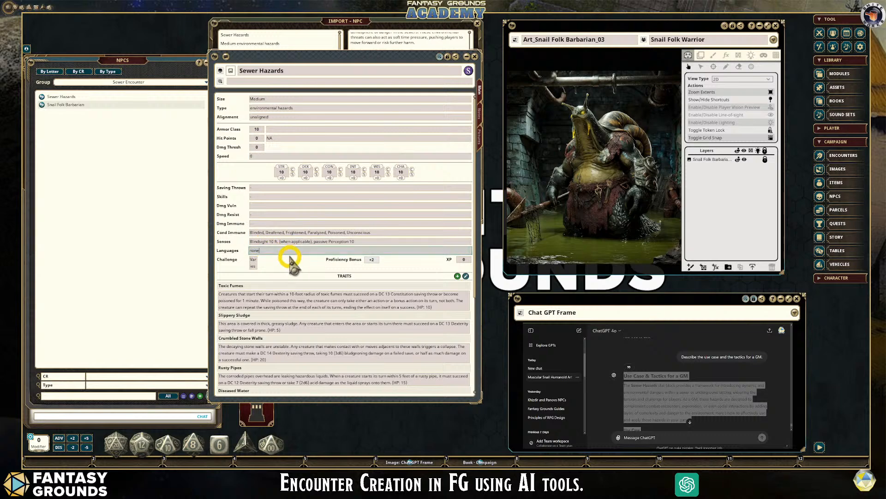
{"action": "type", "text": "one"}
Step: Replace the Sewer Hazards Challenge rating with 1/4 and set the XP to 50
{"action": "left_click", "coordinate": [253, 262]}
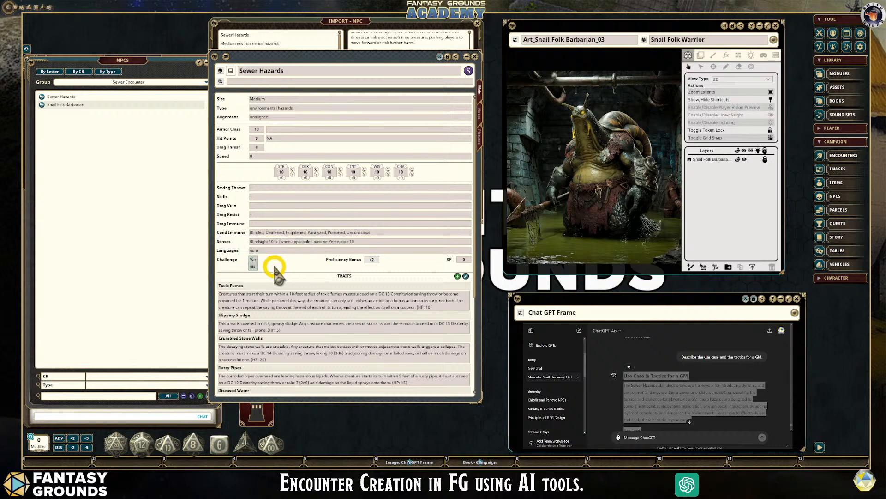
{"action": "key", "text": "BackSpace"}
{"action": "key", "text": "BackSpace"}
{"action": "key", "text": "BackSpace"}
{"action": "key", "text": "BackSpace"}
{"action": "key", "text": "BackSpace"}
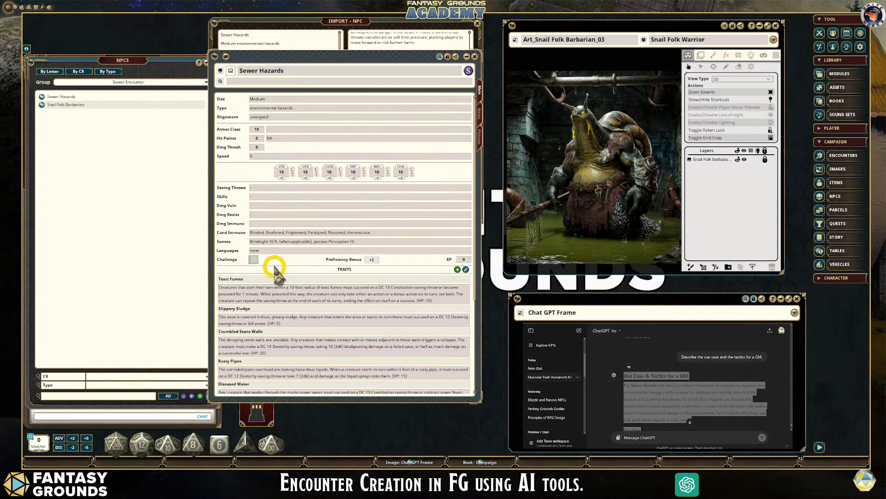
{"action": "left_click", "coordinate": [466, 283]}
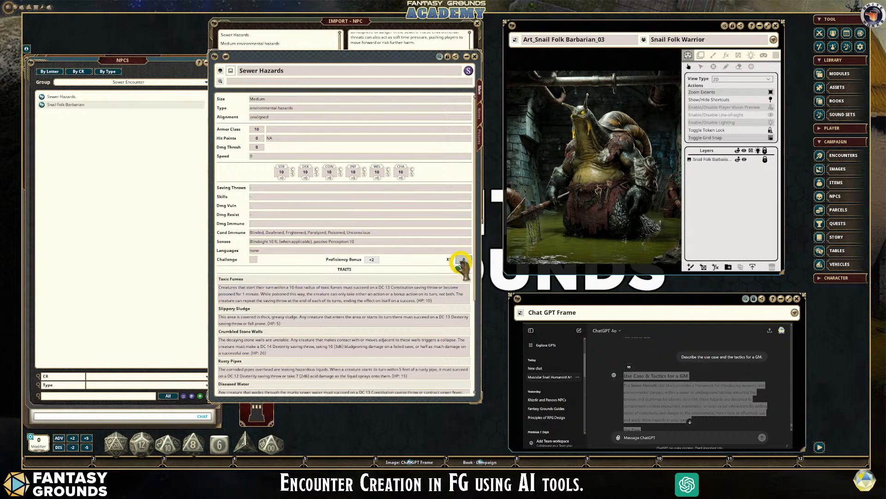
{"action": "left_click", "coordinate": [462, 257]}
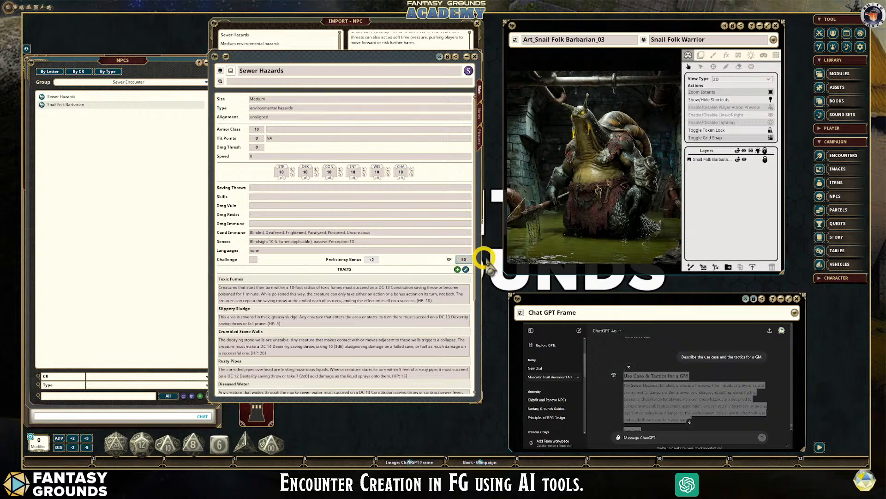
{"action": "left_click", "coordinate": [462, 260]}
{"action": "left_click", "coordinate": [253, 260]}
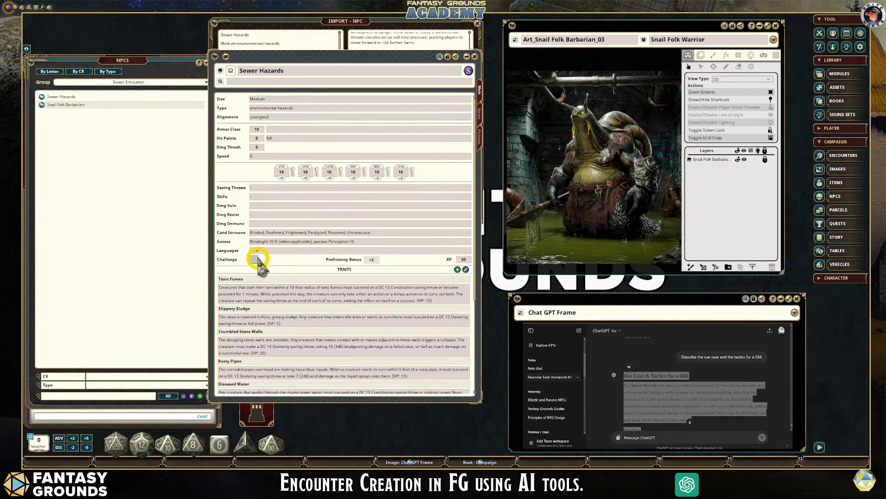
{"action": "left_click", "coordinate": [326, 276]}
Step: Review the Sewer Hazards record's traits and actions, its picture and token area, and its GM notes
{"action": "scroll", "coordinate": [326, 280], "scroll_direction": "down", "scroll_amount": 2}
{"action": "scroll", "coordinate": [326, 279], "scroll_direction": "down", "scroll_amount": 6}
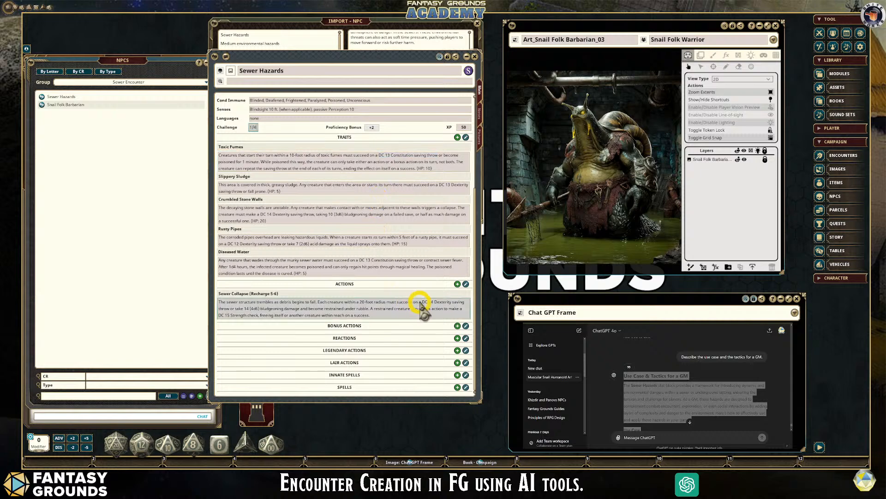
{"action": "left_click", "coordinate": [481, 138]}
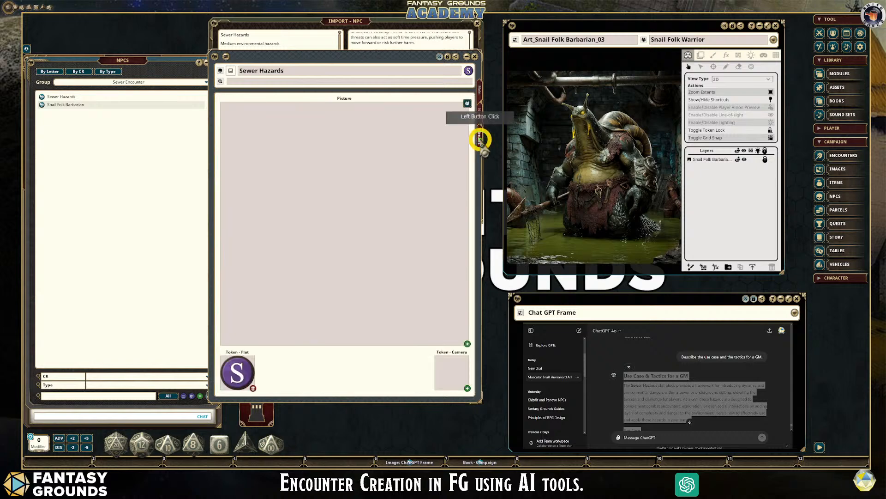
{"action": "left_click", "coordinate": [480, 113]}
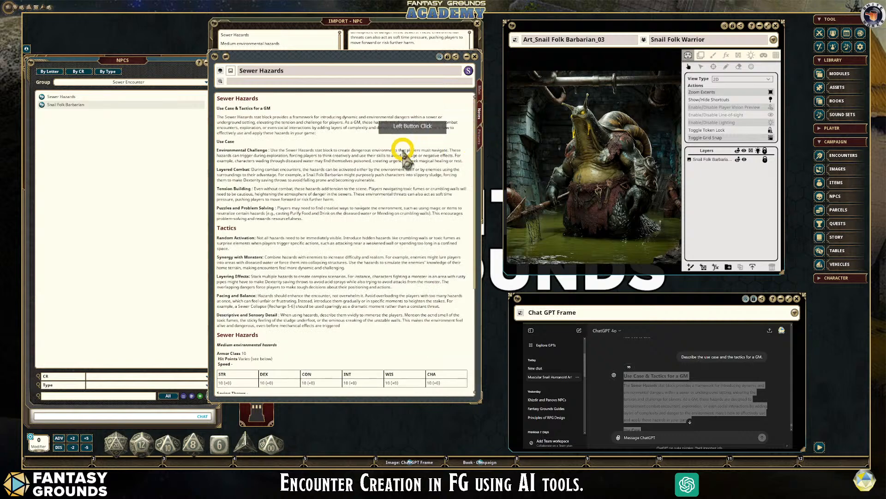
{"action": "scroll", "coordinate": [385, 167], "scroll_direction": "down", "scroll_amount": 3}
{"action": "scroll", "coordinate": [386, 166], "scroll_direction": "down", "scroll_amount": 3}
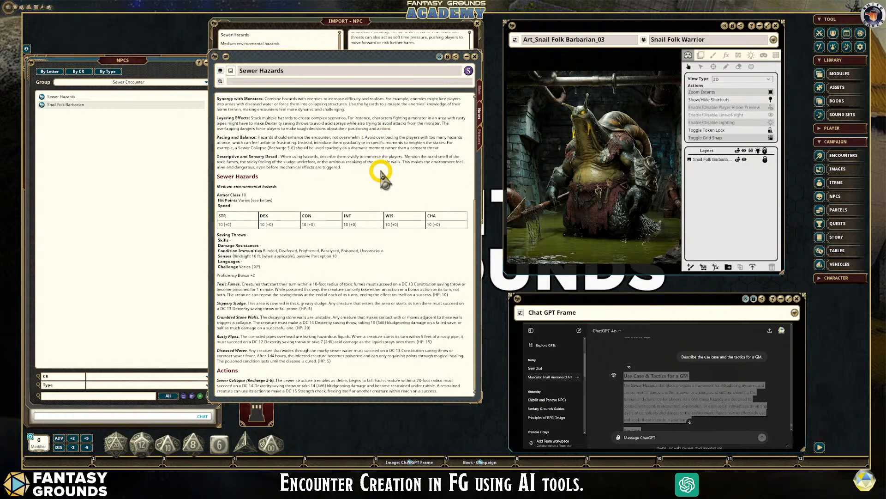
{"action": "scroll", "coordinate": [383, 173], "scroll_direction": "up", "scroll_amount": 4}
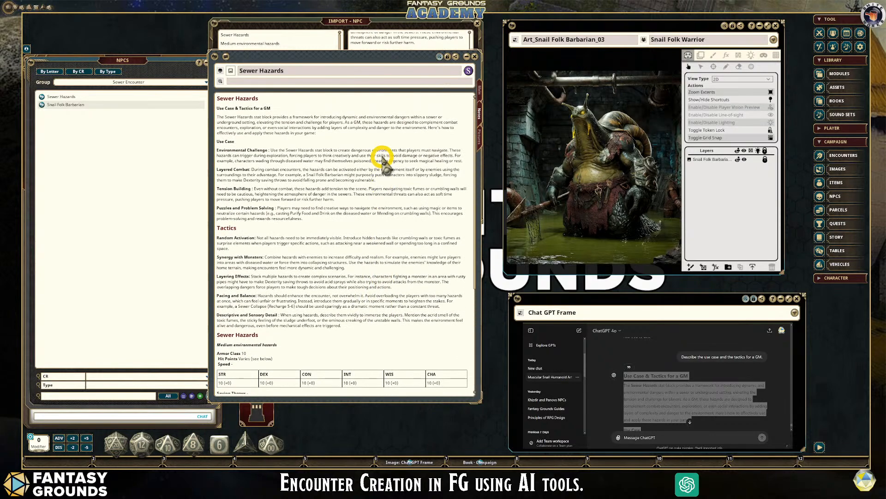
{"action": "left_click", "coordinate": [479, 90]}
{"action": "scroll", "coordinate": [366, 124], "scroll_direction": "down", "scroll_amount": 5}
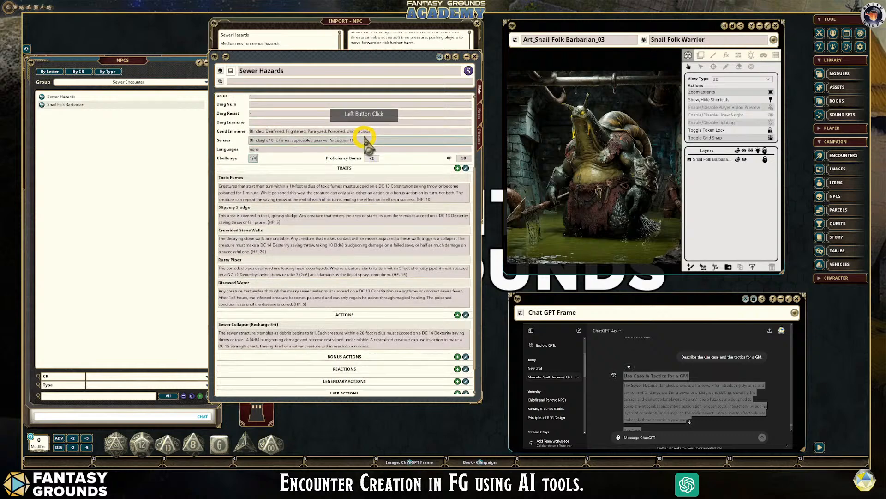
{"action": "scroll", "coordinate": [366, 134], "scroll_direction": "up", "scroll_amount": 2}
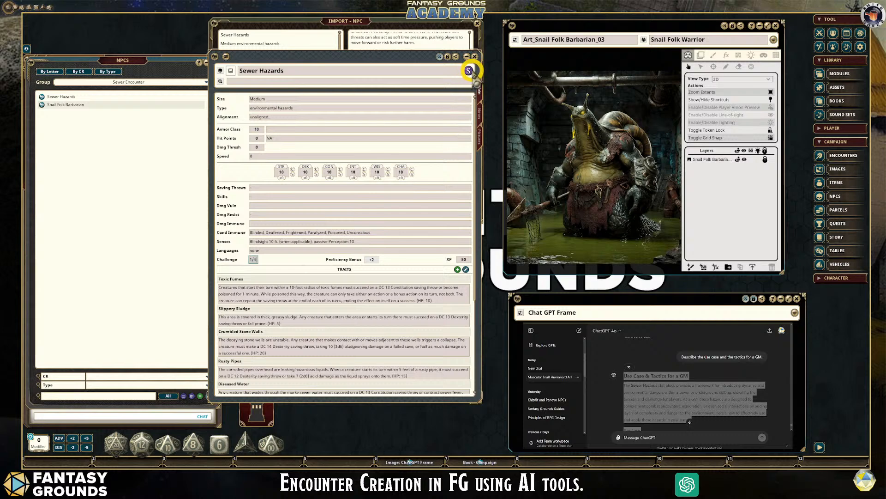
{"action": "scroll", "coordinate": [279, 174], "scroll_direction": "down", "scroll_amount": 4}
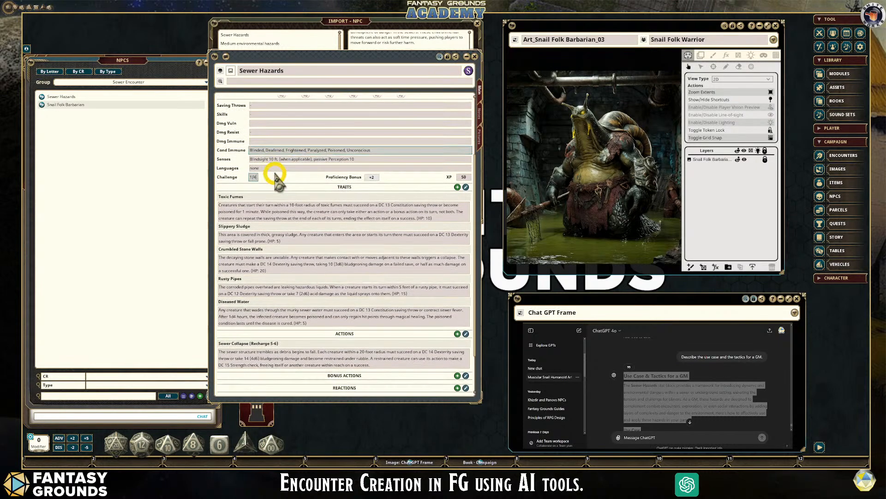
{"action": "scroll", "coordinate": [276, 174], "scroll_direction": "down", "scroll_amount": 1}
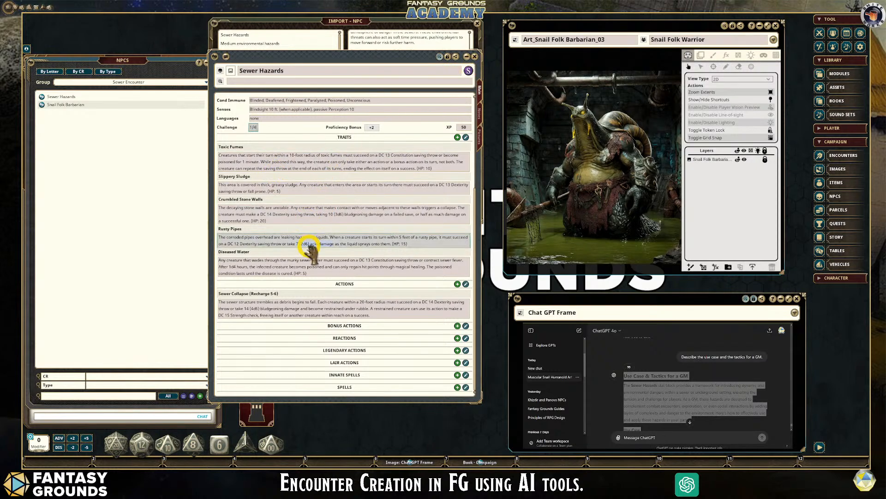
Step: Review the Sewer Hazards NPC, lock its record, and close it along with the NPC import window
{"action": "scroll", "coordinate": [310, 244], "scroll_direction": "up", "scroll_amount": 2}
{"action": "scroll", "coordinate": [310, 244], "scroll_direction": "up", "scroll_amount": 1}
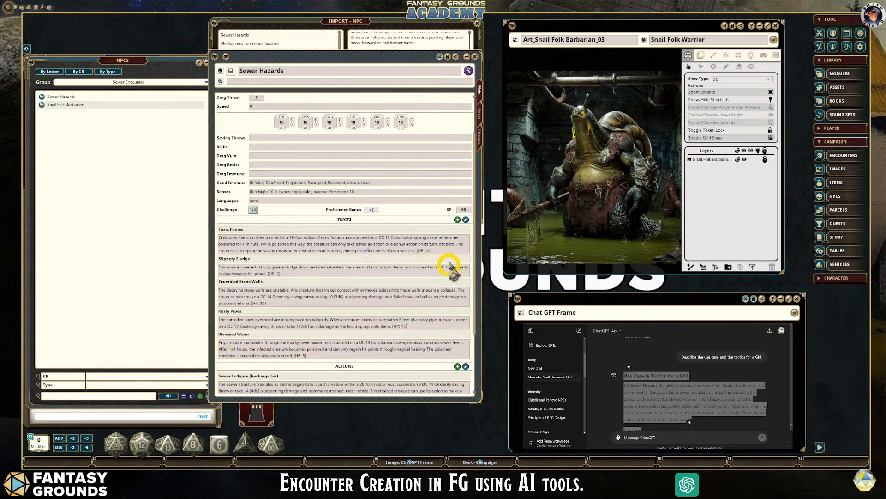
{"action": "left_click", "coordinate": [447, 57]}
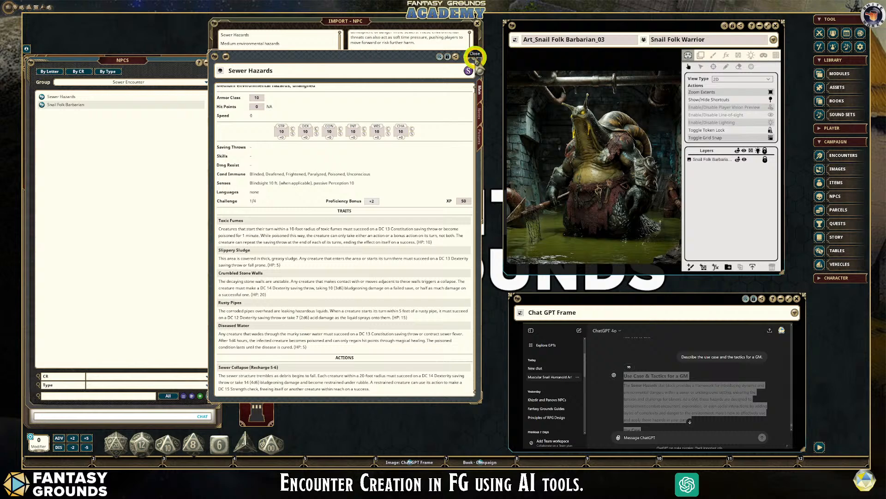
{"action": "left_click", "coordinate": [475, 58]}
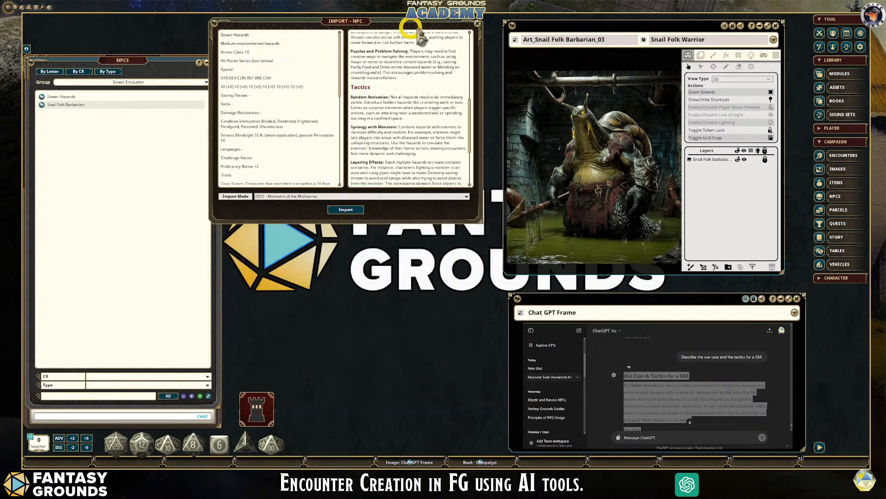
{"action": "left_click", "coordinate": [477, 23]}
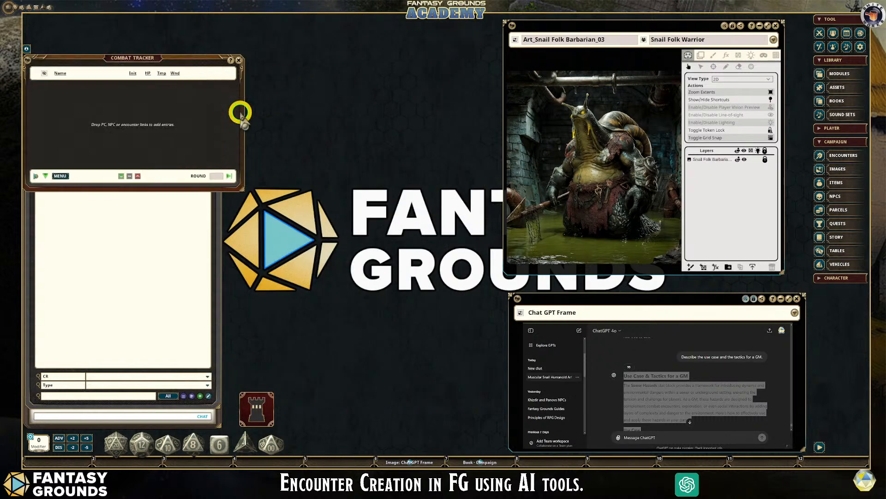
{"action": "left_click", "coordinate": [143, 239]}
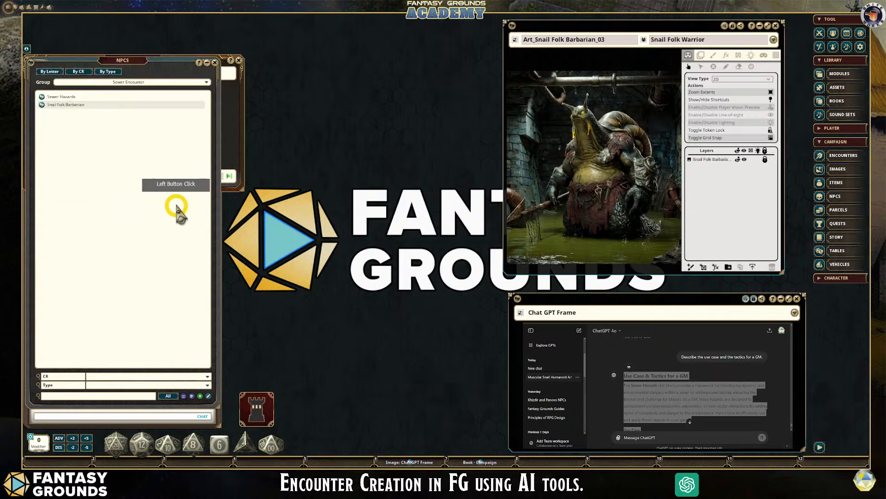
Step: Open the campaign book from the library's book list and start a new chapter
{"action": "left_click_drag", "start_coordinate": [570, 24], "coordinate": [329, 24]}
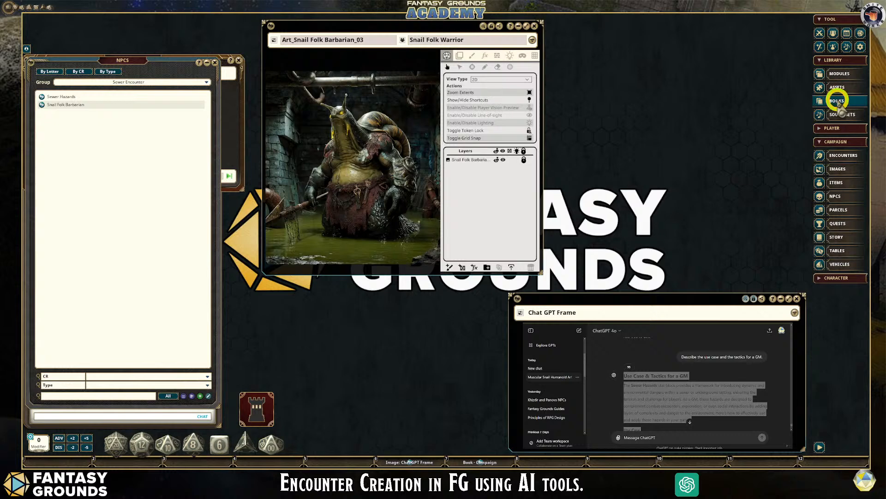
{"action": "left_click", "coordinate": [837, 99]}
{"action": "left_click_drag", "start_coordinate": [89, 64], "coordinate": [110, 83]}
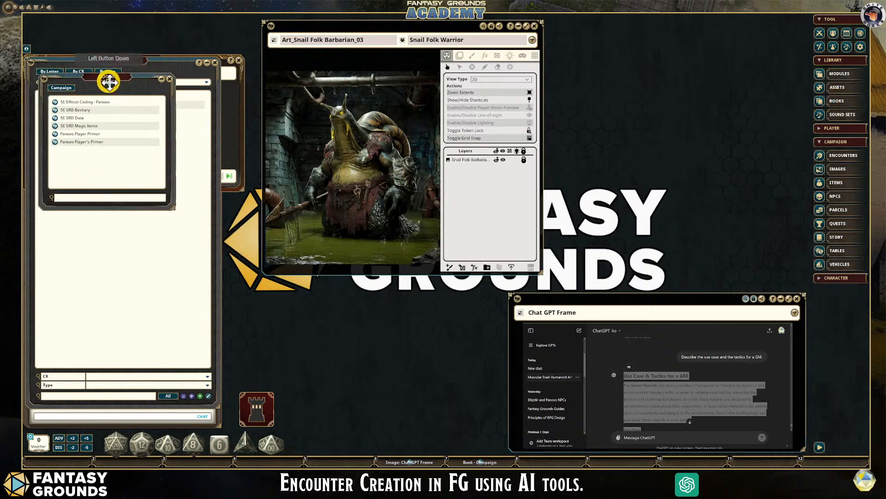
{"action": "left_click", "coordinate": [65, 89]}
{"action": "left_click", "coordinate": [92, 79]}
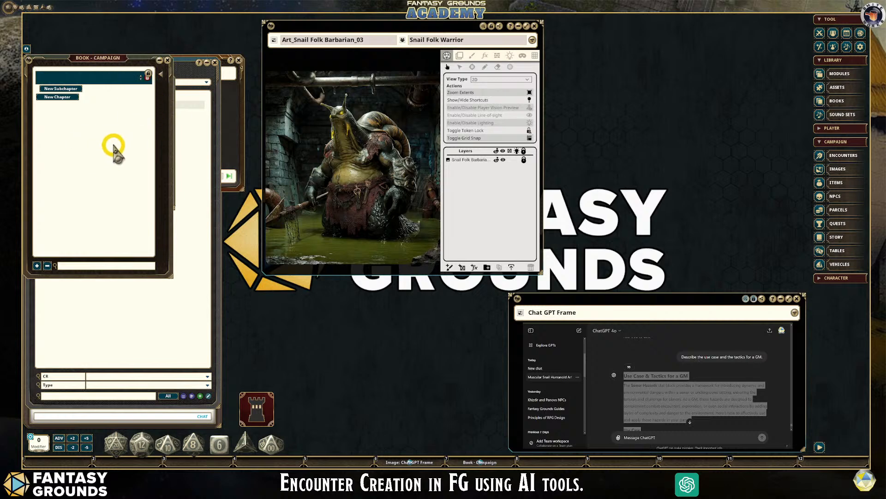
Step: Name the chapter "Sewer Encounters" and add a subchapter under it
{"action": "type", "text": "S"}
{"action": "type", "text": "were Em"}
{"action": "type", "text": "E"}
{"action": "type", "text": "ncounters"}
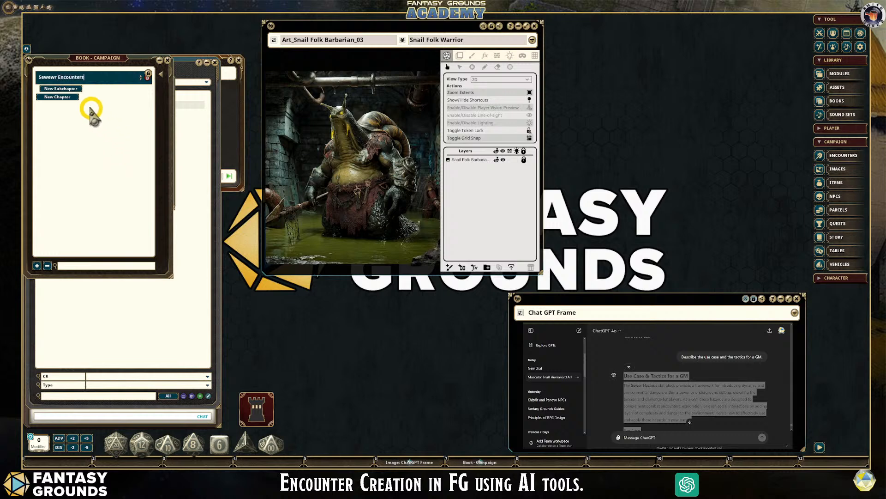
{"action": "left_click", "coordinate": [63, 88]}
{"action": "left_click", "coordinate": [122, 100]}
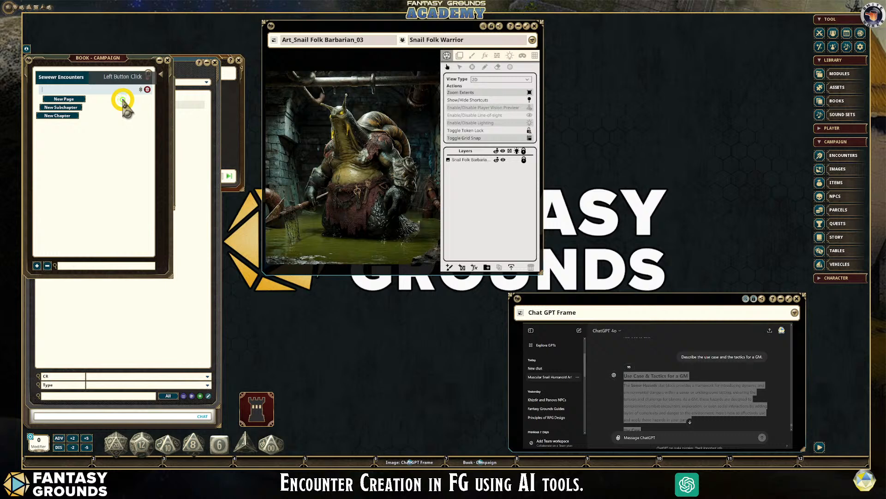
{"action": "left_click", "coordinate": [52, 78]}
{"action": "left_click", "coordinate": [56, 80]}
{"action": "key", "text": "BackSpace"}
Step: Name the subchapter "Intro" and add a new page to it
{"action": "left_click", "coordinate": [114, 103]}
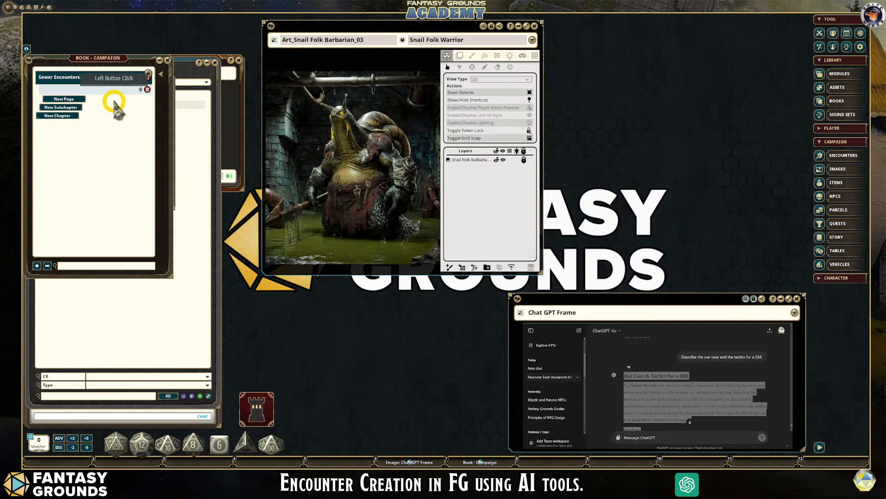
{"action": "type", "text": "Intro"}
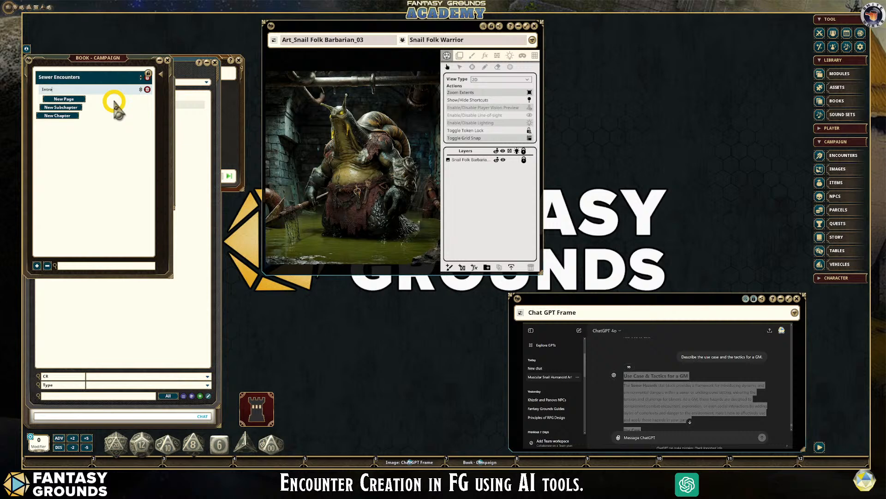
{"action": "left_click", "coordinate": [76, 100]}
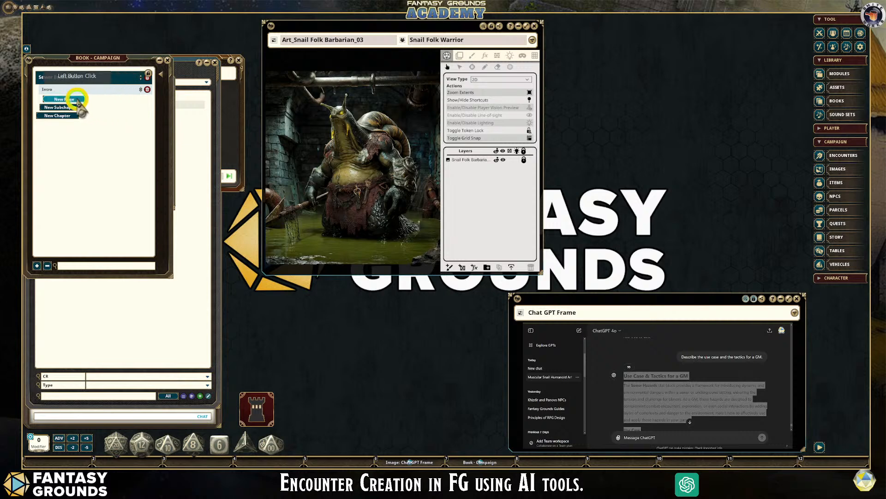
{"action": "left_click", "coordinate": [116, 100]}
{"action": "left_click", "coordinate": [81, 100]}
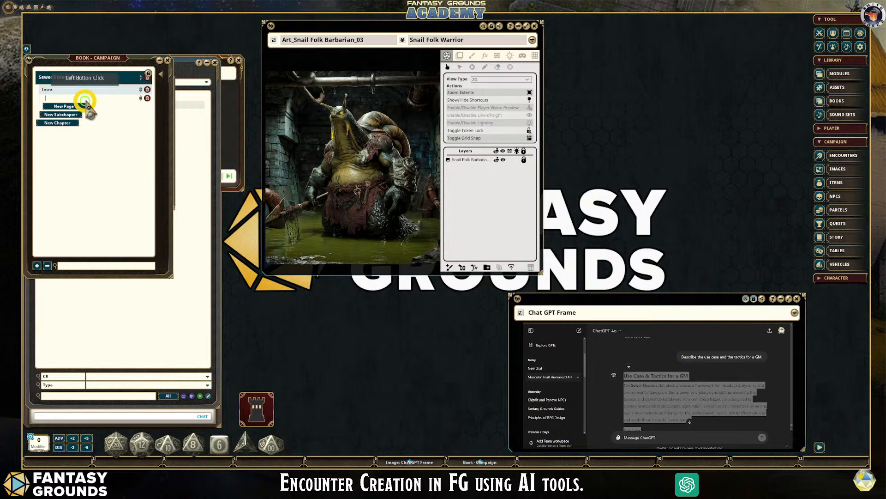
Step: Widen the campaign book to show its index and page together, and arrange it beside the image window
{"action": "left_click", "coordinate": [161, 73]}
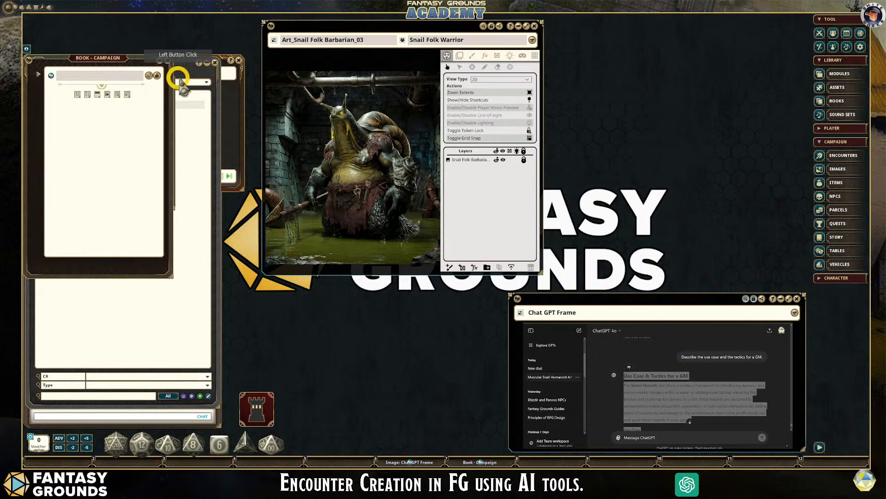
{"action": "left_click", "coordinate": [38, 74]}
{"action": "left_click", "coordinate": [189, 121]}
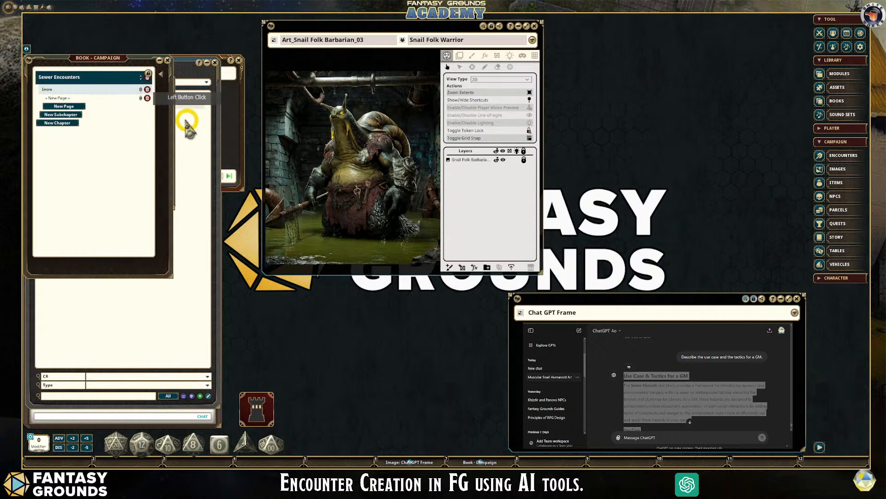
{"action": "left_click_drag", "start_coordinate": [174, 118], "coordinate": [392, 120]}
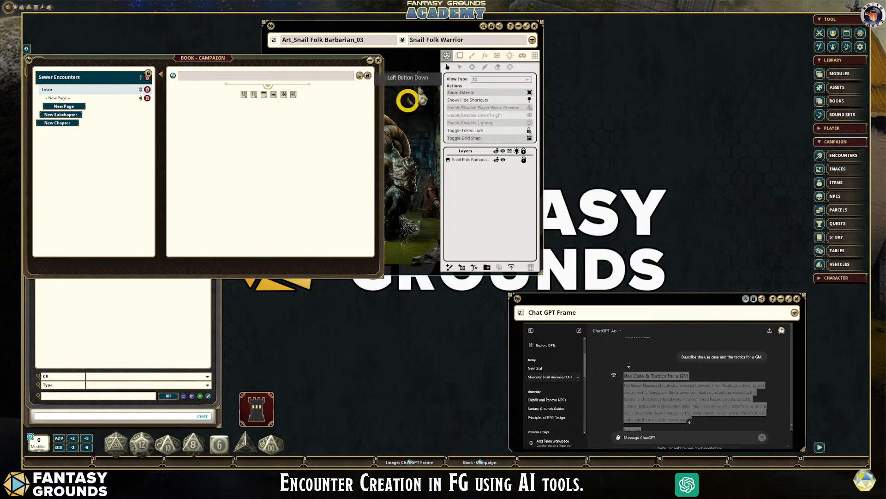
{"action": "left_click_drag", "start_coordinate": [274, 41], "coordinate": [526, 36]}
{"action": "left_click_drag", "start_coordinate": [208, 64], "coordinate": [234, 28]}
Step: Title the new page "Seward Encounters Intro" and add a header block to it
{"action": "left_click", "coordinate": [256, 41]}
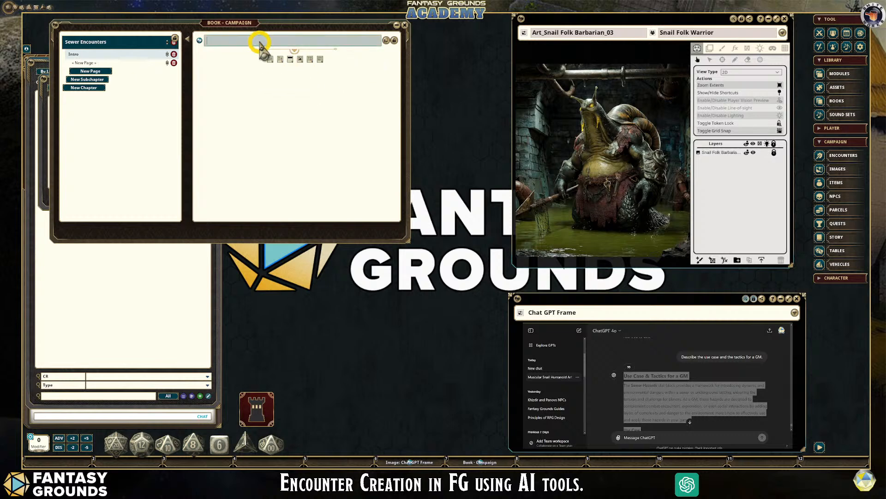
{"action": "type", "text": "Seward Ha"}
{"action": "key", "text": "shift"}
{"action": "type", "text": "Enc"}
{"action": "key", "text": "shift"}
{"action": "type", "text": "ounters Intro"}
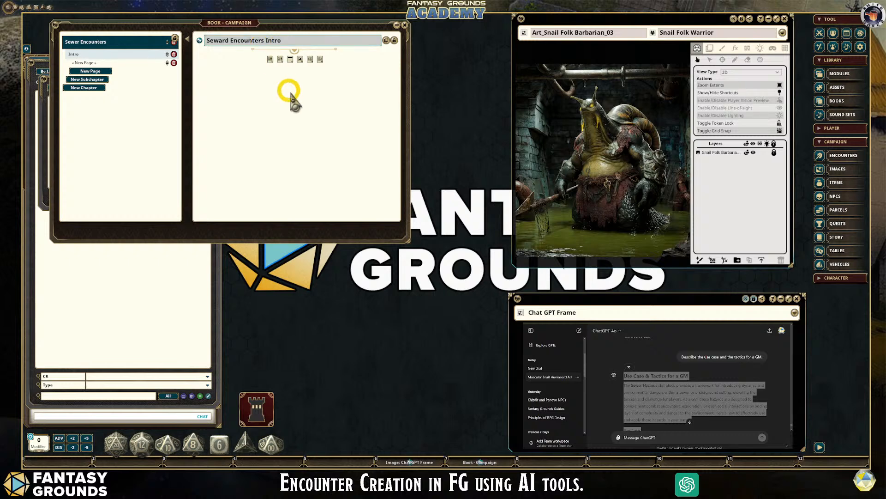
{"action": "left_click", "coordinate": [289, 61]}
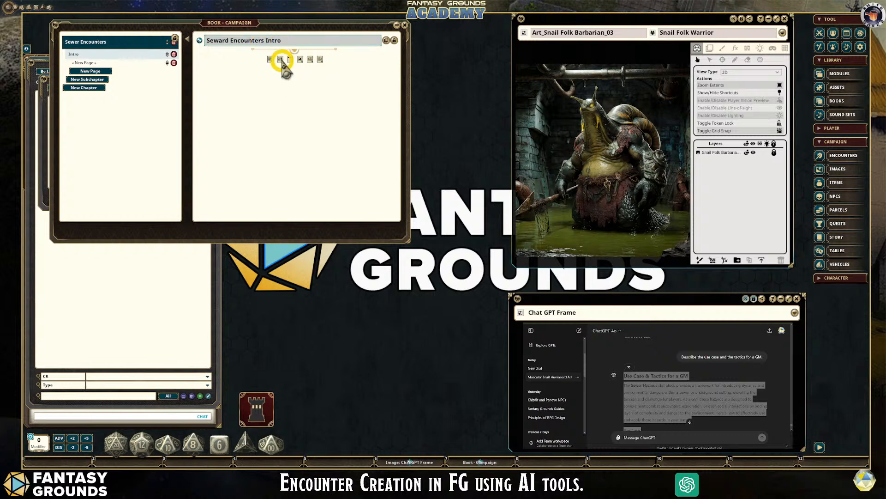
{"action": "left_click", "coordinate": [292, 60]}
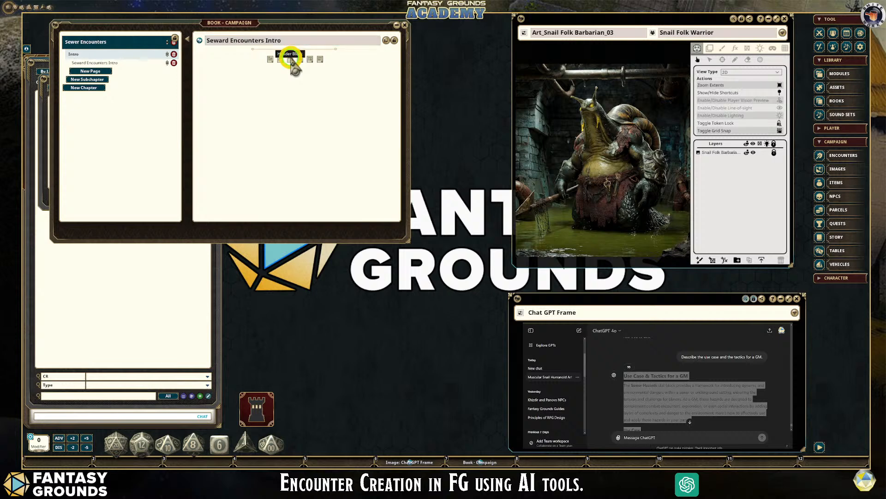
Step: Correct the page title to "Sewer Encounters Intro"
{"action": "left_click", "coordinate": [247, 53]}
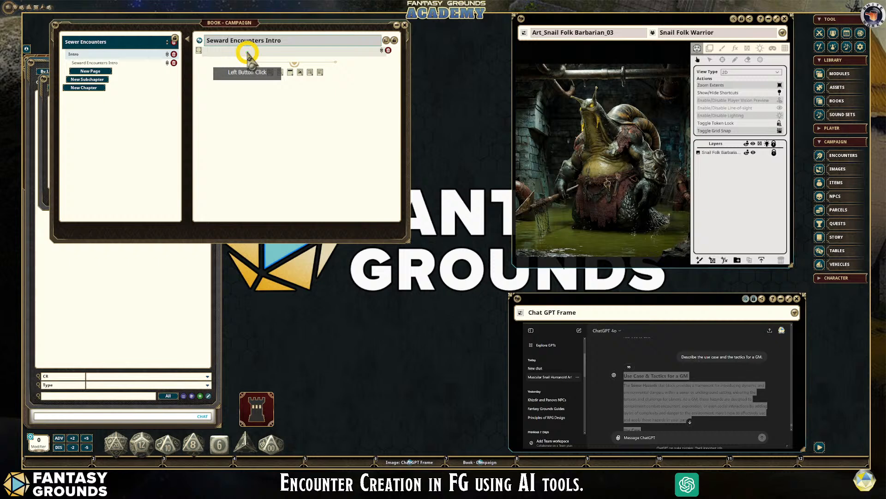
{"action": "key", "text": "BackSpace"}
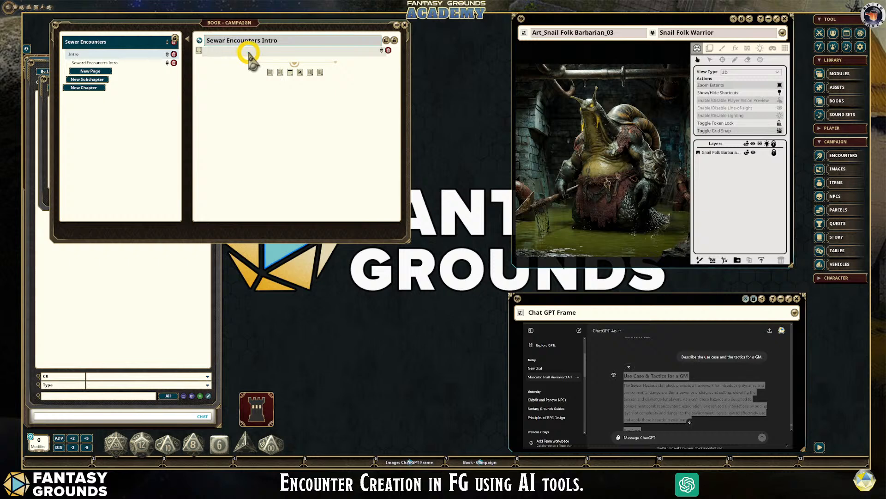
{"action": "left_click", "coordinate": [224, 41]}
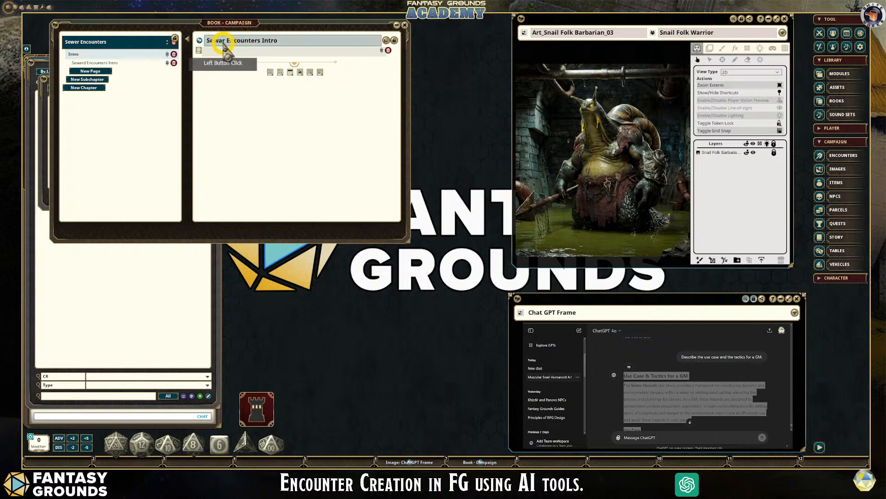
{"action": "key", "text": "BackSpace"}
{"action": "type", "text": "e"}
{"action": "left_click", "coordinate": [241, 55]}
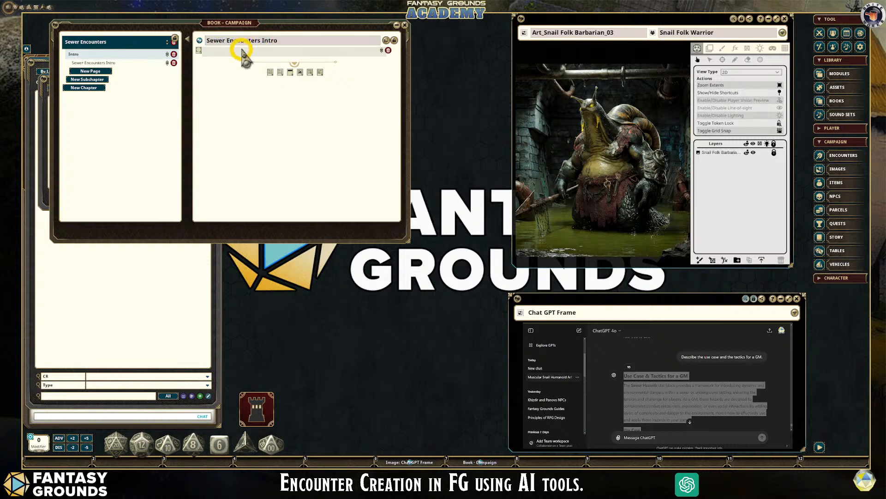
Step: Copy "Sewer Encounters" from the page title into the header block and add a text block below it
{"action": "left_click", "coordinate": [247, 48]}
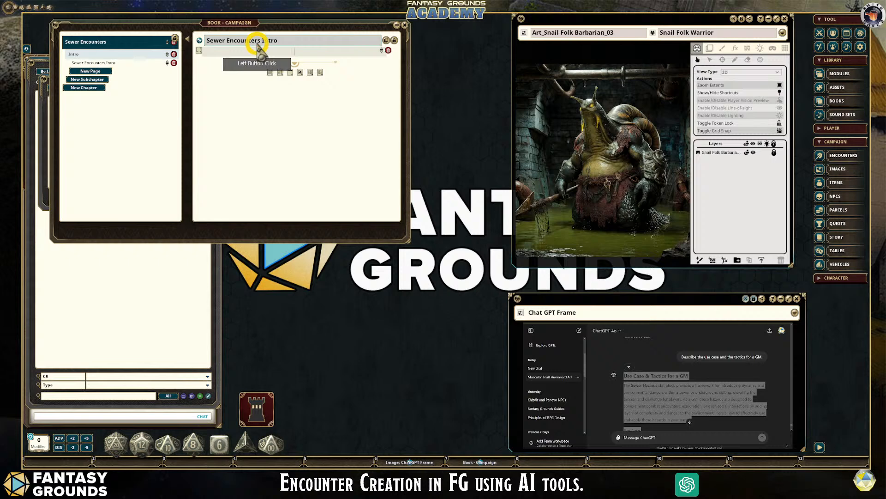
{"action": "left_click_drag", "start_coordinate": [262, 42], "coordinate": [202, 41]}
{"action": "key", "text": "ctrl+c"}
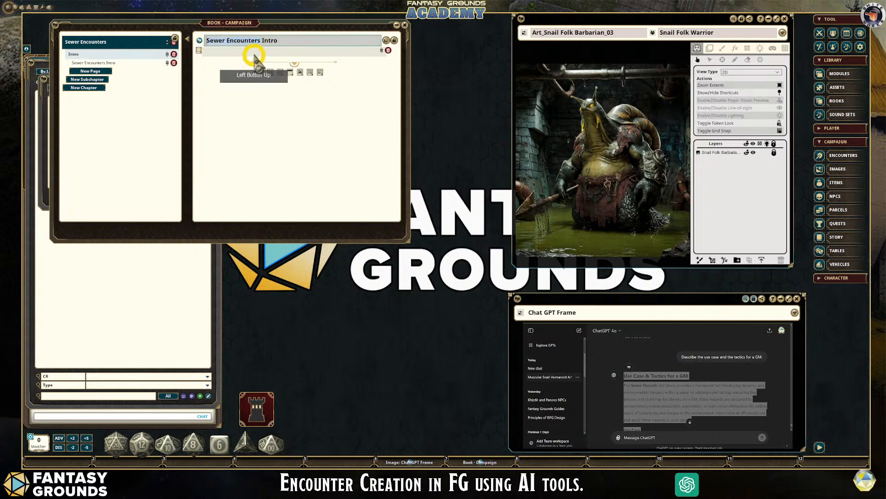
{"action": "left_click", "coordinate": [313, 77]}
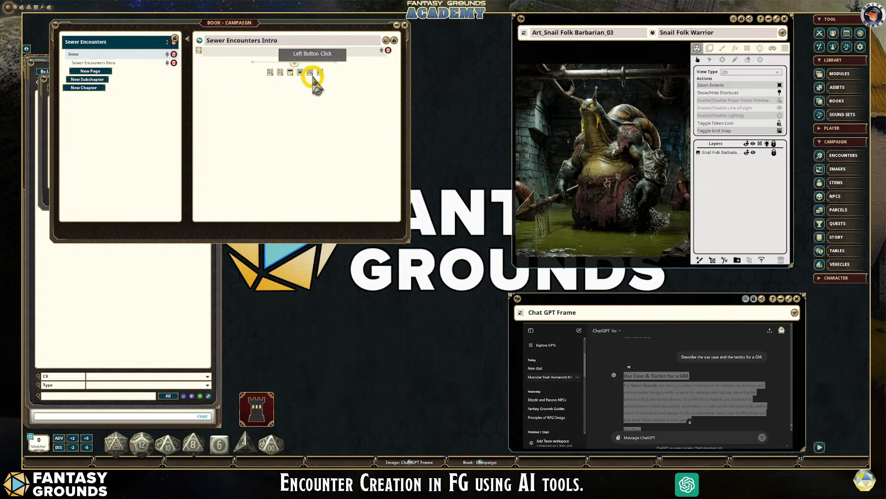
{"action": "key", "text": "ctrl+v"}
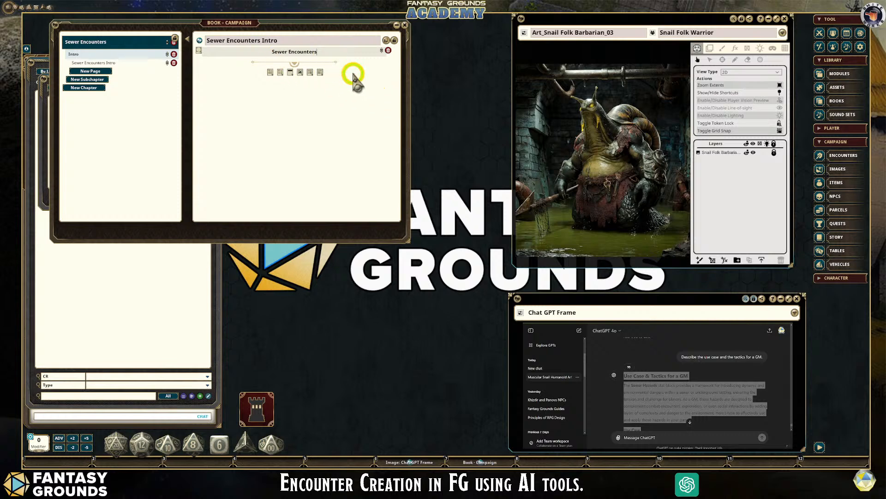
{"action": "left_click", "coordinate": [271, 73]}
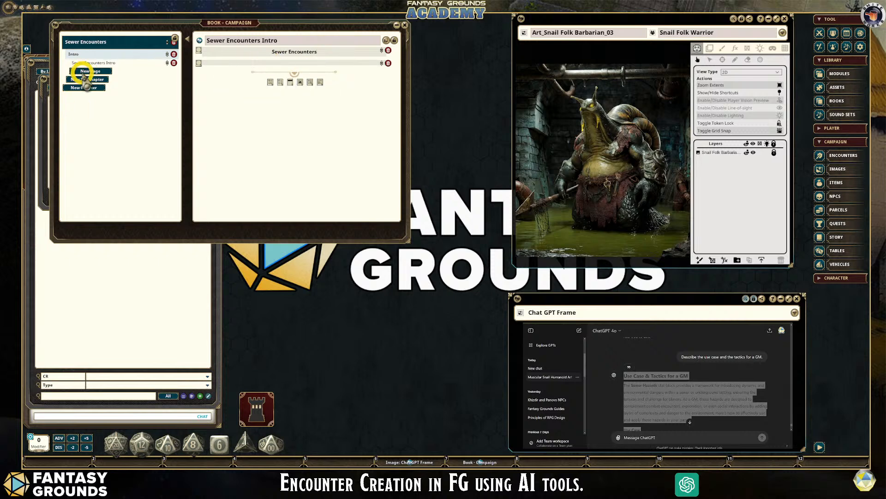
{"action": "left_click", "coordinate": [246, 65]}
Step: Copy the visible and unseen hazards lists from the earlier ChatGPT response about hazards in the sewer
{"action": "scroll", "coordinate": [705, 392], "scroll_direction": "down", "scroll_amount": 15}
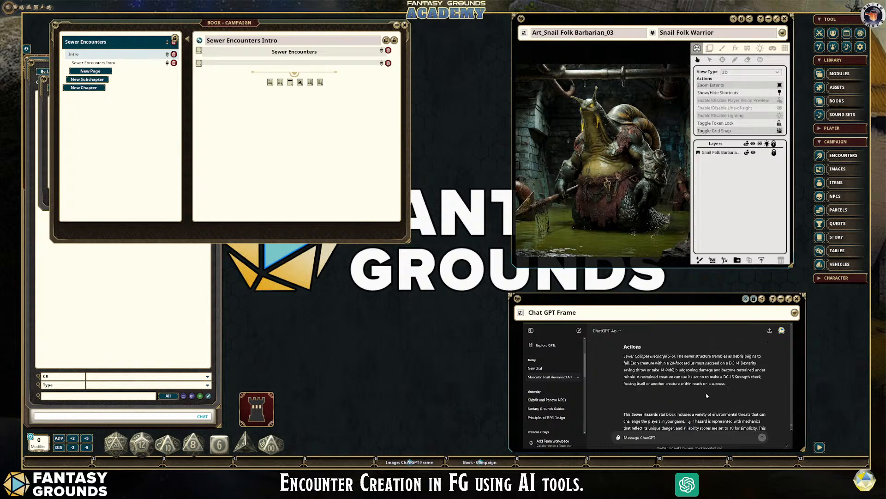
{"action": "scroll", "coordinate": [720, 397], "scroll_direction": "up", "scroll_amount": 5}
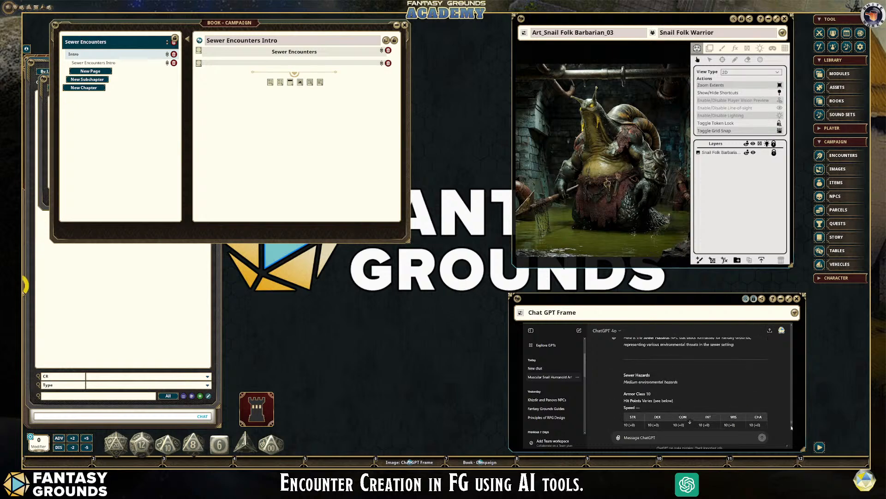
{"action": "mouse_move", "coordinate": [792, 424]}
{"action": "left_mouse_down"}
{"action": "mouse_move", "coordinate": [789, 369]}
{"action": "mouse_move", "coordinate": [787, 411]}
{"action": "left_mouse_up"}
{"action": "scroll", "coordinate": [746, 414], "scroll_direction": "up", "scroll_amount": 3}
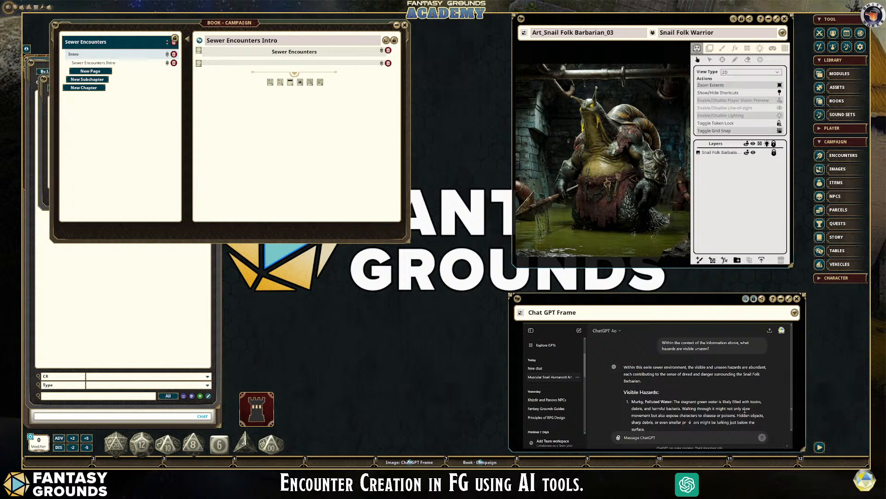
{"action": "scroll", "coordinate": [747, 409], "scroll_direction": "up", "scroll_amount": 2}
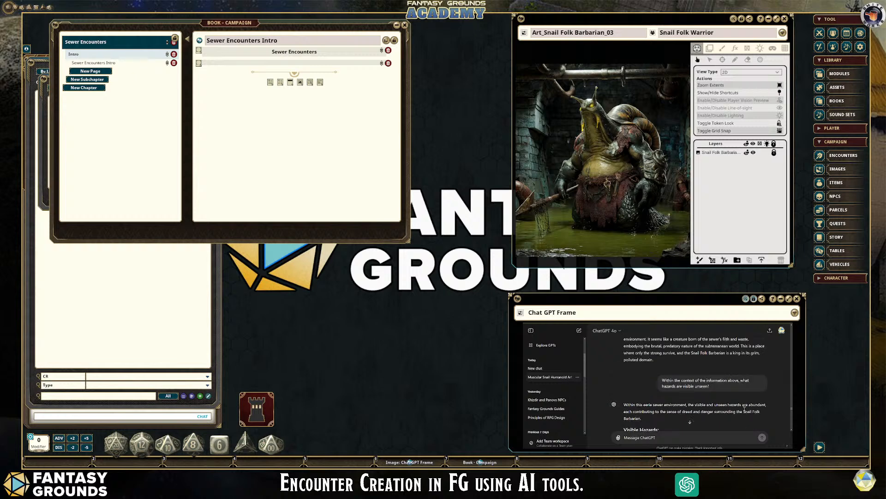
{"action": "scroll", "coordinate": [745, 409], "scroll_direction": "down", "scroll_amount": 2}
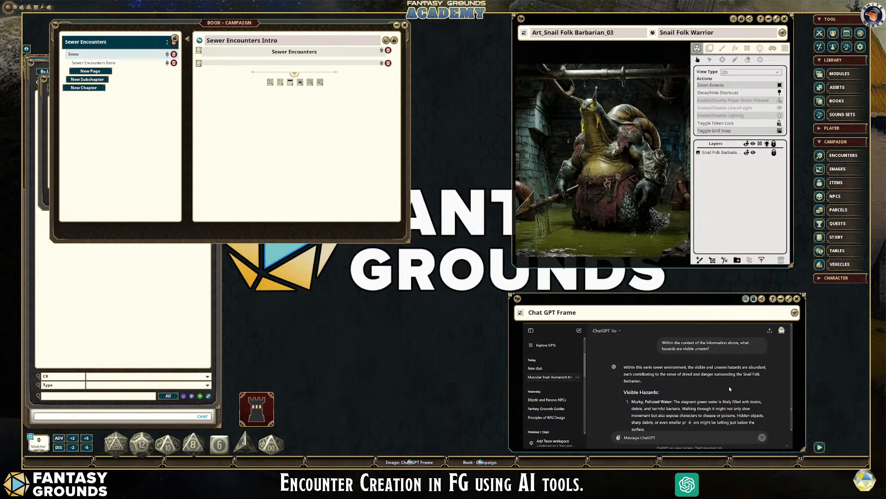
{"action": "scroll", "coordinate": [729, 386], "scroll_direction": "down", "scroll_amount": 1}
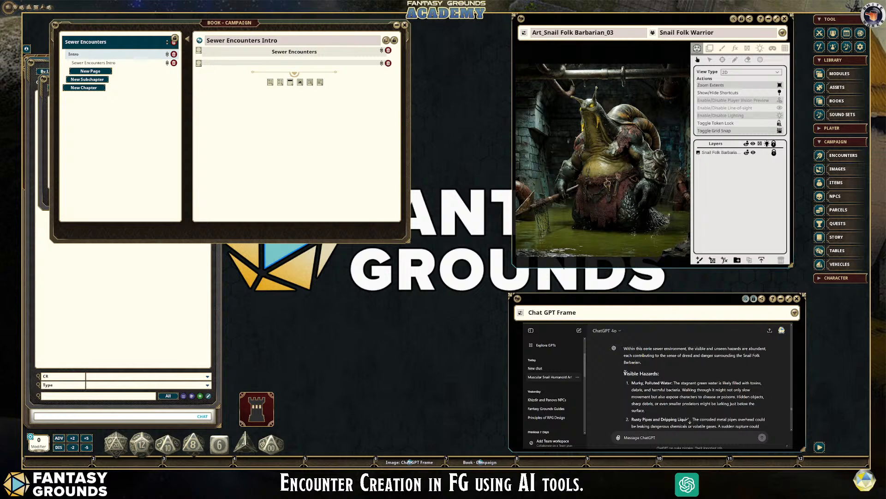
{"action": "left_click_drag", "start_coordinate": [624, 372], "coordinate": [222, 68]}
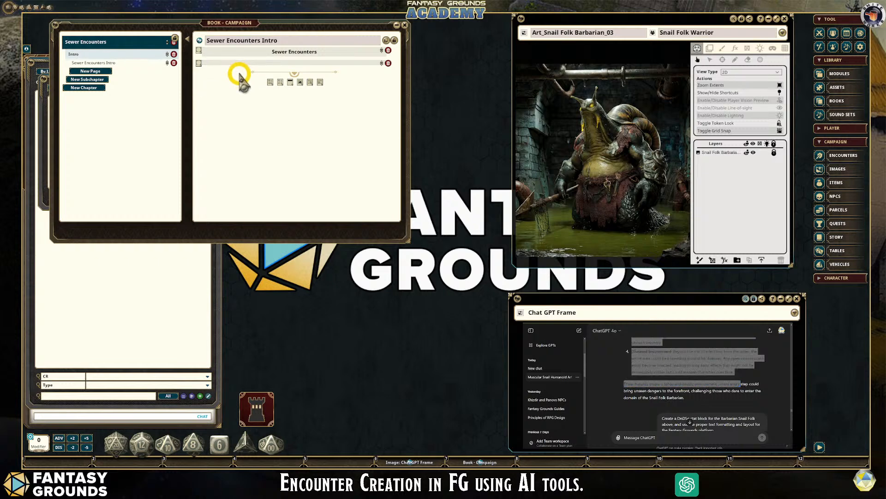
Step: Enter "Hazards" as the first line of the page's empty text block and paste the copied hazards below it
{"action": "type", "text": "Hazards"}
{"action": "key", "text": "Return"}
{"action": "key", "text": "ctrl+v"}
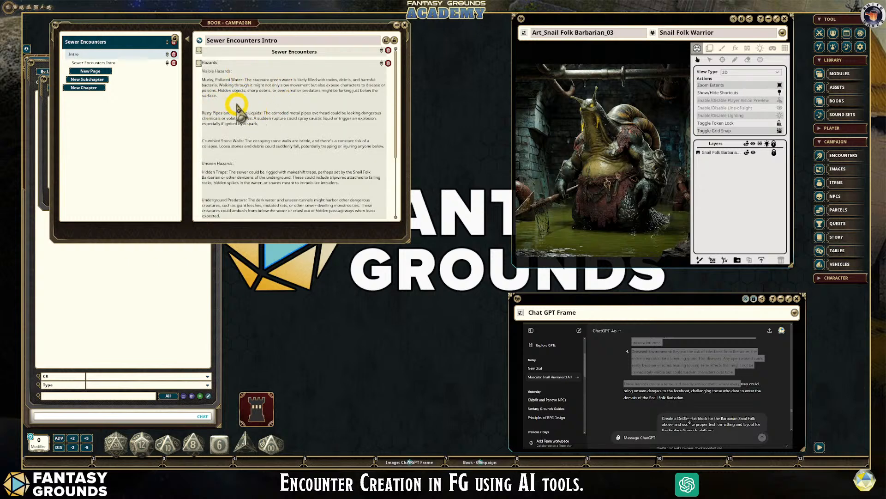
Step: Remove the blank lines between the pasted hazard paragraphs and format the "Hazards" line as a heading
{"action": "right_click", "coordinate": [236, 105]}
{"action": "left_click", "coordinate": [216, 91]}
{"action": "scroll", "coordinate": [306, 159], "scroll_direction": "down", "scroll_amount": 2}
{"action": "scroll", "coordinate": [307, 162], "scroll_direction": "up", "scroll_amount": 2}
{"action": "left_click_drag", "start_coordinate": [233, 72], "coordinate": [202, 62]}
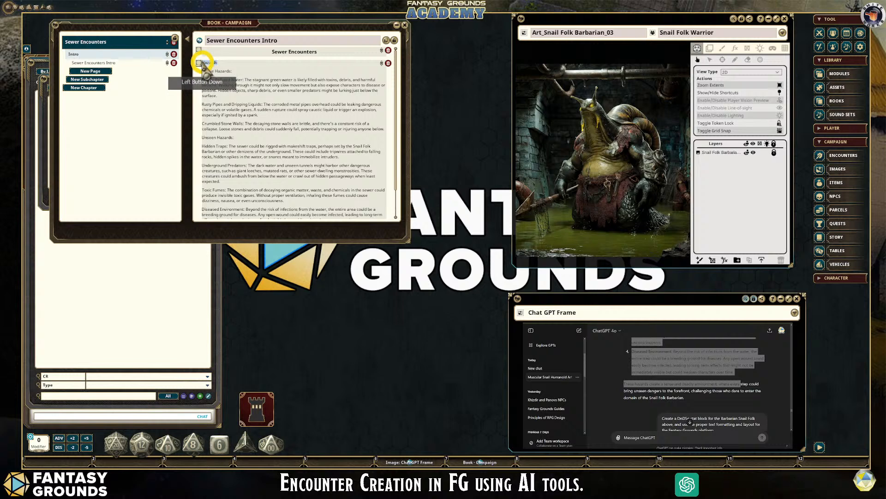
{"action": "key", "text": "ctrl+h"}
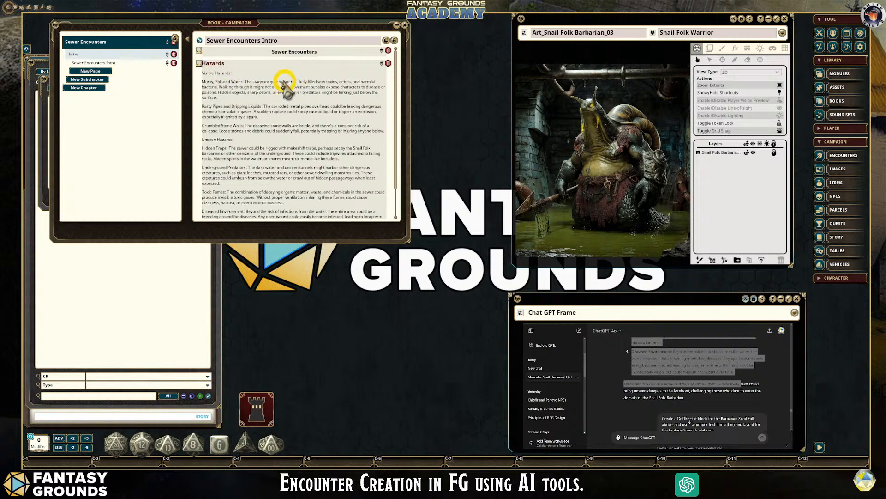
Step: Make the "Visible Hazards:" label and the Murky, Polluted Water, Rusty Pipes and Dripping Liquids, and Crumbled Stone Walls names bold
{"action": "left_click_drag", "start_coordinate": [233, 73], "coordinate": [202, 82]}
{"action": "key", "text": "ctrl+b"}
{"action": "left_click_drag", "start_coordinate": [262, 107], "coordinate": [203, 106]}
{"action": "key", "text": "ctrl+b"}
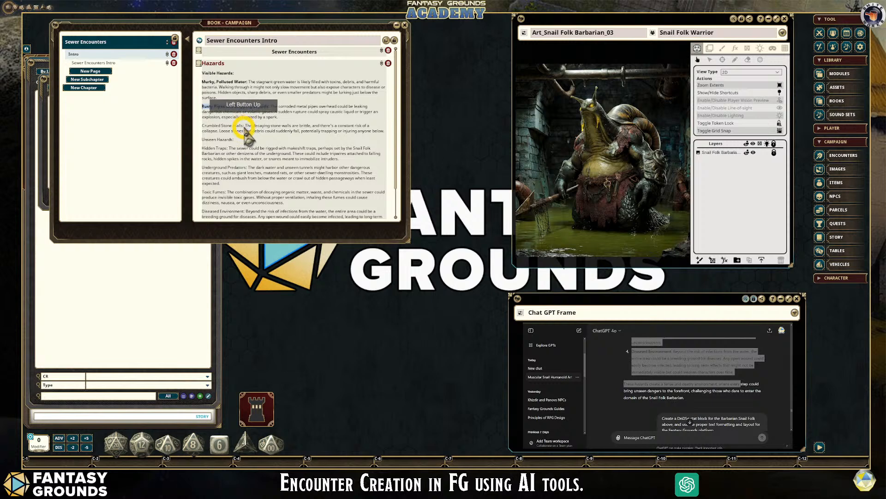
{"action": "left_click_drag", "start_coordinate": [244, 125], "coordinate": [197, 138]}
{"action": "key", "text": "ctrl+b"}
Step: Make the "Unseen Hazards:" label and the Hidden Traps, Underground Predators, Toxic Fumes and Diseased Environment names bold
{"action": "key", "text": "ctrl+b"}
{"action": "scroll", "coordinate": [273, 150], "scroll_direction": "down", "scroll_amount": 1}
{"action": "key", "text": "ctrl+b"}
{"action": "left_click_drag", "start_coordinate": [247, 158], "coordinate": [201, 181]}
{"action": "key", "text": "ctrl+b"}
{"action": "key", "text": "ctrl+b"}
{"action": "scroll", "coordinate": [265, 177], "scroll_direction": "down", "scroll_amount": 2}
{"action": "key", "text": "ctrl+b"}
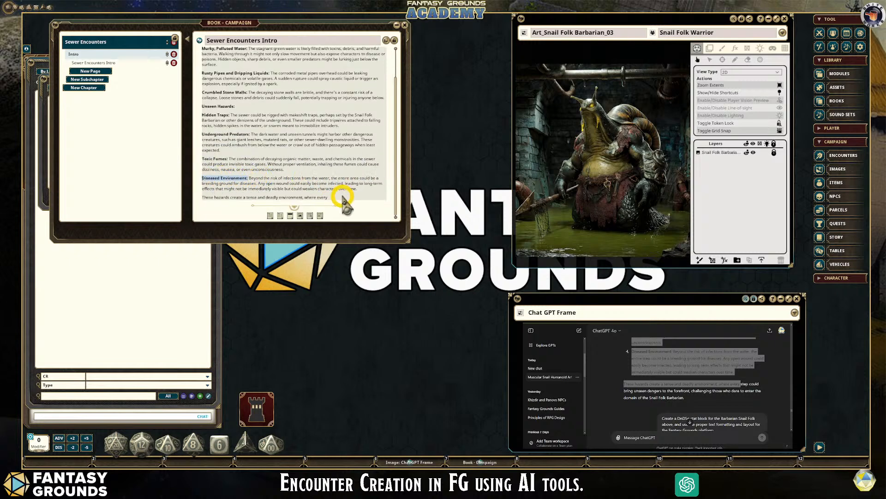
Step: Delete the incomplete closing sentence "These hazards create a tense and deadly environment, where every" and its empty line
{"action": "left_click_drag", "start_coordinate": [339, 200], "coordinate": [199, 199]}
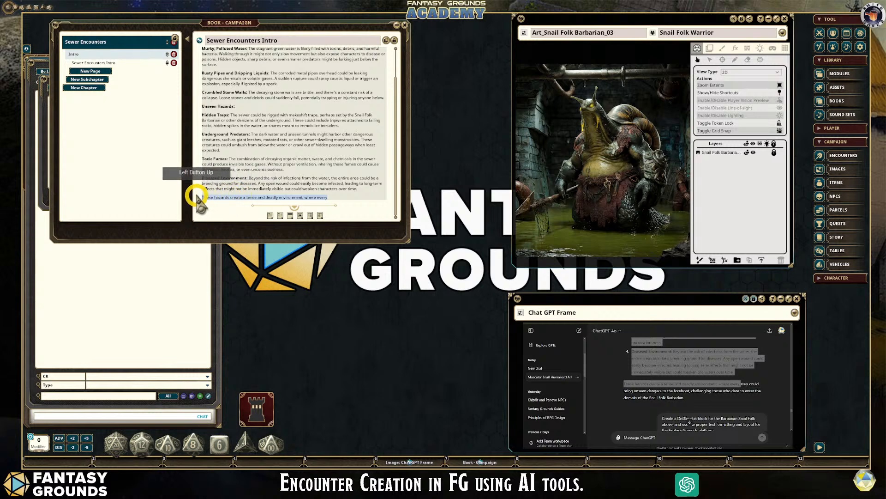
{"action": "key", "text": "Delete"}
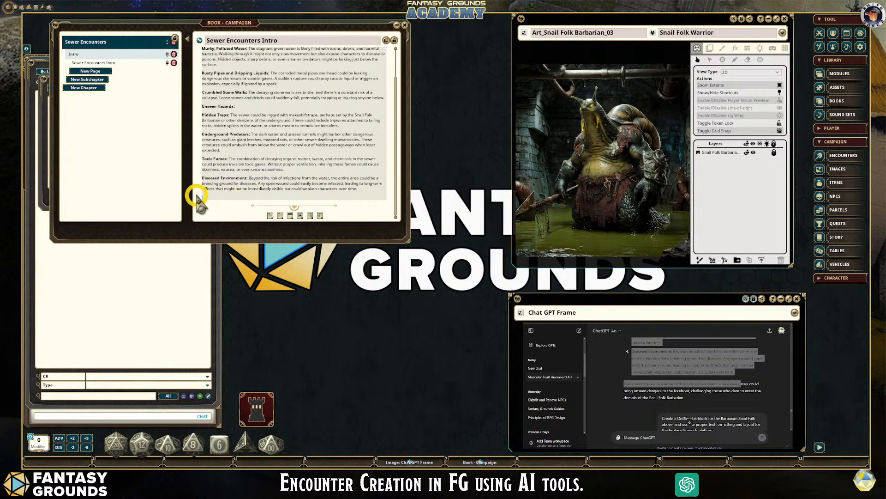
{"action": "key", "text": "BackSpace"}
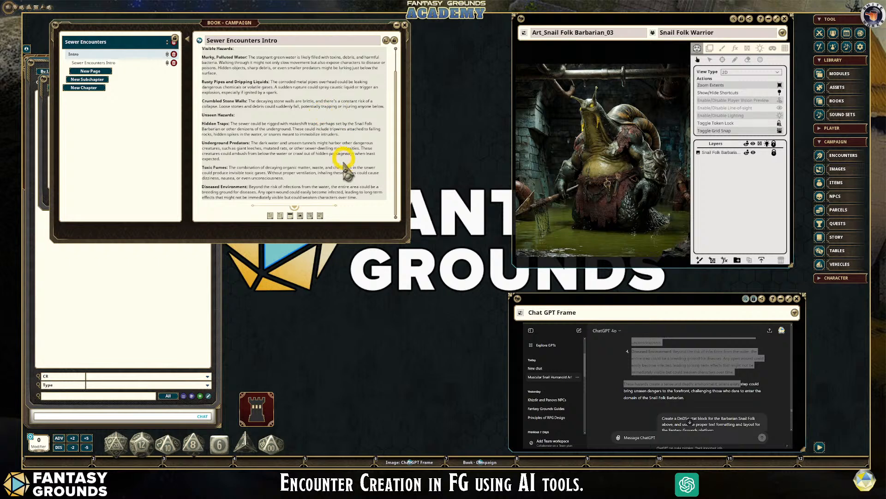
Step: Lock the intro page and make the book window taller so the full hazards text fits
{"action": "left_click", "coordinate": [394, 41]}
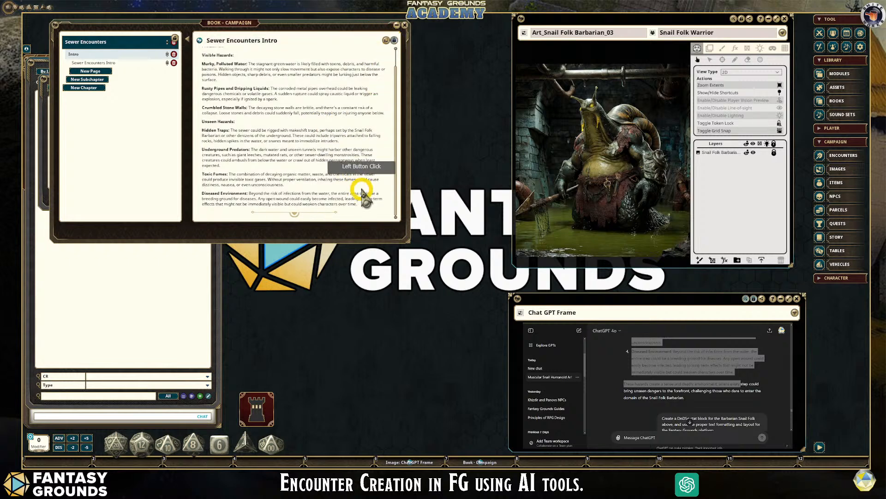
{"action": "scroll", "coordinate": [358, 174], "scroll_direction": "up", "scroll_amount": 2}
{"action": "scroll", "coordinate": [357, 180], "scroll_direction": "down", "scroll_amount": 2}
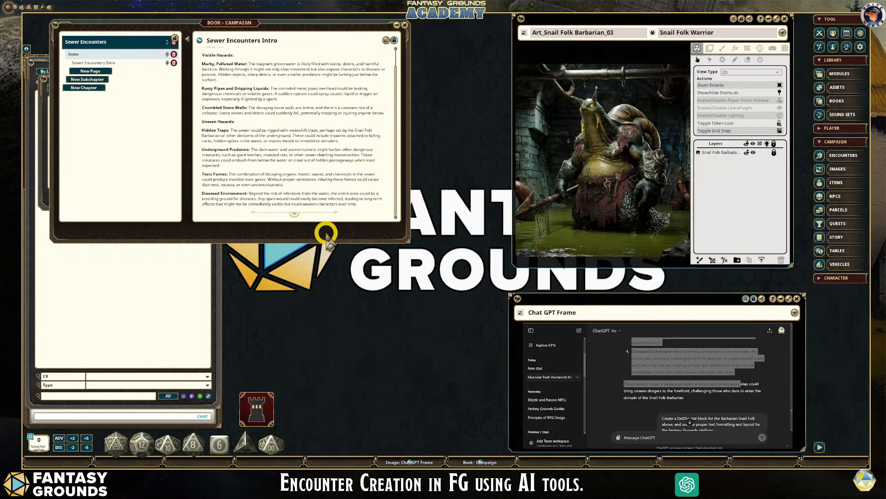
{"action": "left_click_drag", "start_coordinate": [316, 241], "coordinate": [316, 354]}
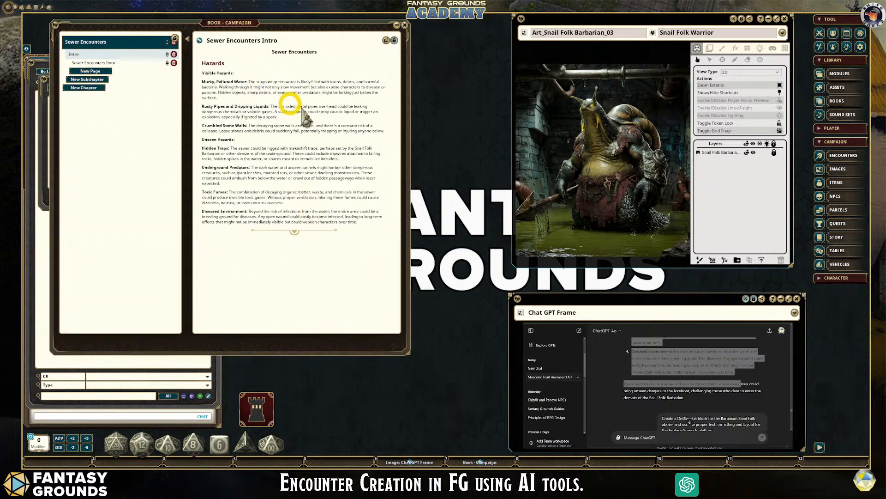
Step: Review the Snail Folk Barbarian stat blocks, the Sewer Hazards block and the GM tactics in the ChatGPT conversation
{"action": "scroll", "coordinate": [769, 381], "scroll_direction": "down", "scroll_amount": 5}
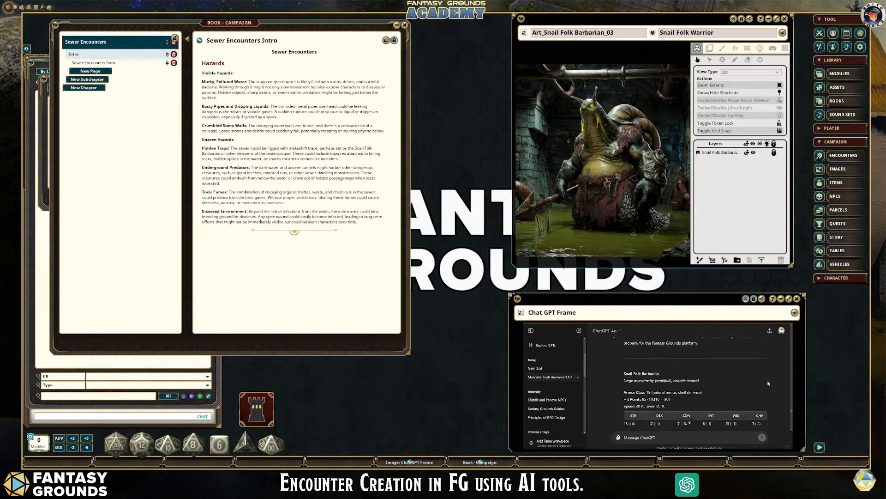
{"action": "scroll", "coordinate": [769, 380], "scroll_direction": "up", "scroll_amount": 2}
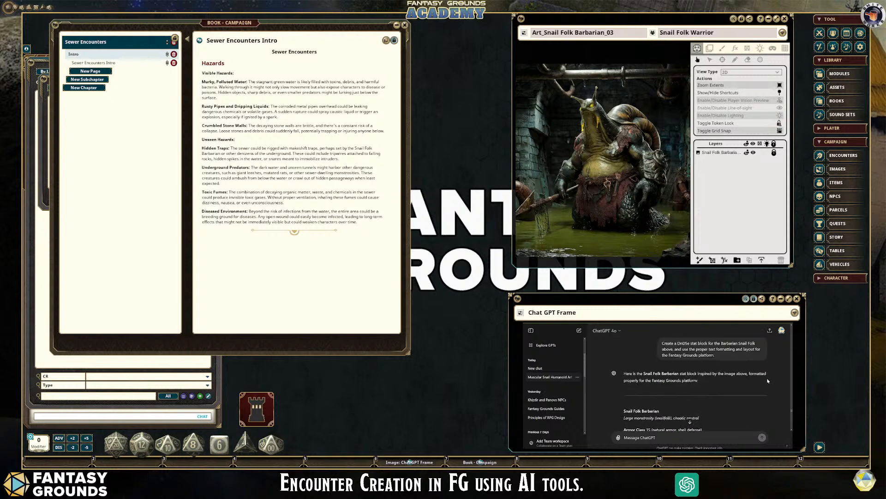
{"action": "scroll", "coordinate": [768, 381], "scroll_direction": "down", "scroll_amount": 6}
{"action": "scroll", "coordinate": [769, 380], "scroll_direction": "up", "scroll_amount": 6}
{"action": "scroll", "coordinate": [768, 381], "scroll_direction": "down", "scroll_amount": 2}
{"action": "scroll", "coordinate": [768, 380], "scroll_direction": "down", "scroll_amount": 10}
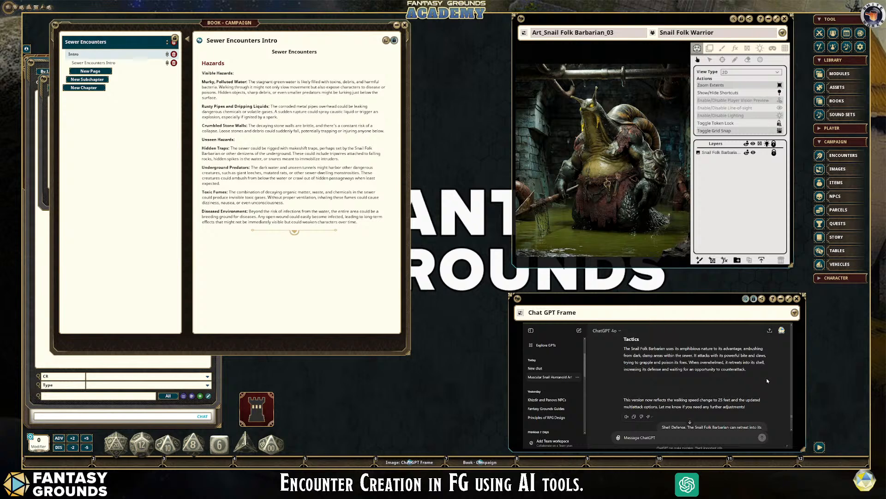
{"action": "scroll", "coordinate": [767, 381], "scroll_direction": "down", "scroll_amount": 3}
{"action": "scroll", "coordinate": [768, 381], "scroll_direction": "up", "scroll_amount": 6}
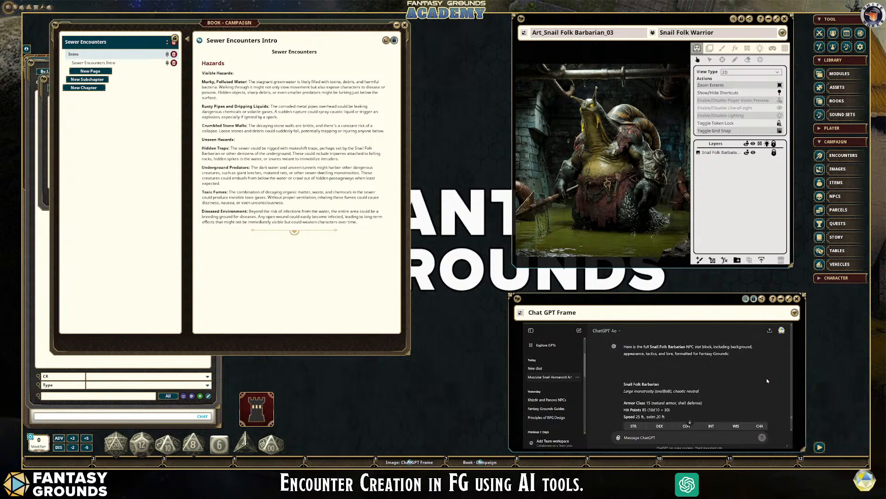
{"action": "scroll", "coordinate": [768, 381], "scroll_direction": "up", "scroll_amount": 8}
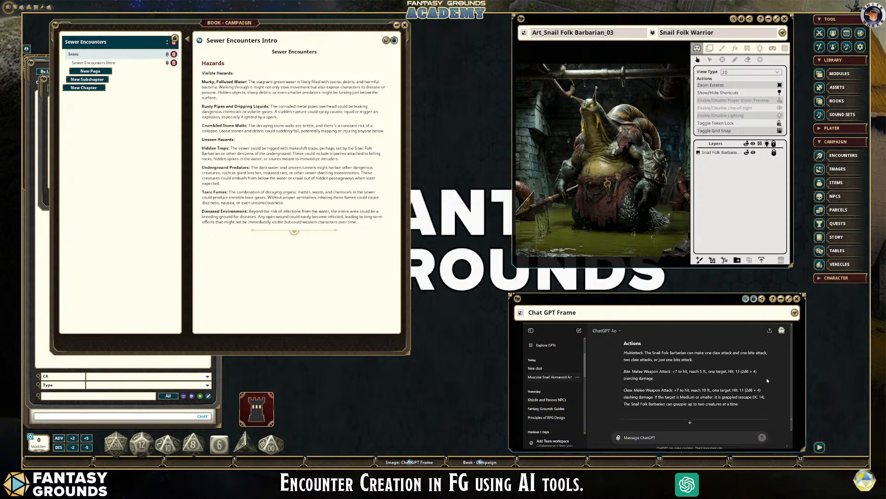
{"action": "scroll", "coordinate": [768, 381], "scroll_direction": "down", "scroll_amount": 2}
{"action": "scroll", "coordinate": [767, 378], "scroll_direction": "down", "scroll_amount": 5}
{"action": "scroll", "coordinate": [767, 379], "scroll_direction": "down", "scroll_amount": 8}
{"action": "scroll", "coordinate": [767, 377], "scroll_direction": "down", "scroll_amount": 6}
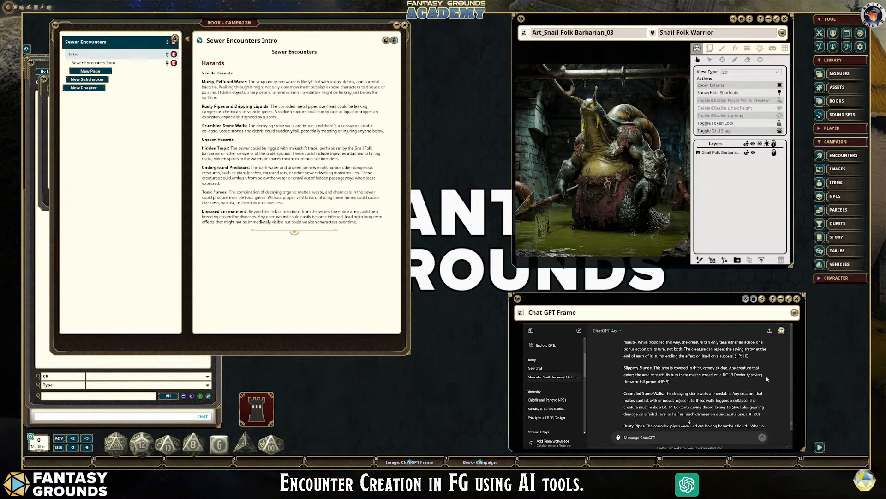
{"action": "scroll", "coordinate": [767, 379], "scroll_direction": "up", "scroll_amount": 2}
{"action": "scroll", "coordinate": [768, 379], "scroll_direction": "down", "scroll_amount": 10}
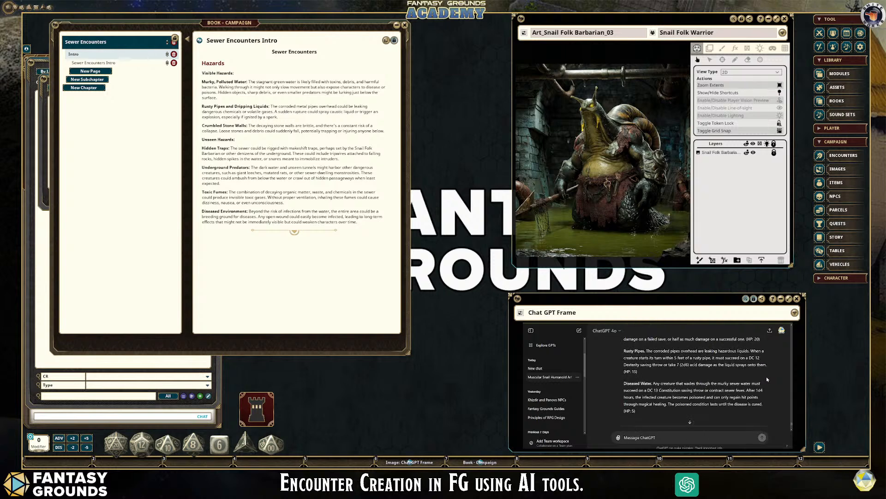
{"action": "scroll", "coordinate": [767, 379], "scroll_direction": "down", "scroll_amount": 2}
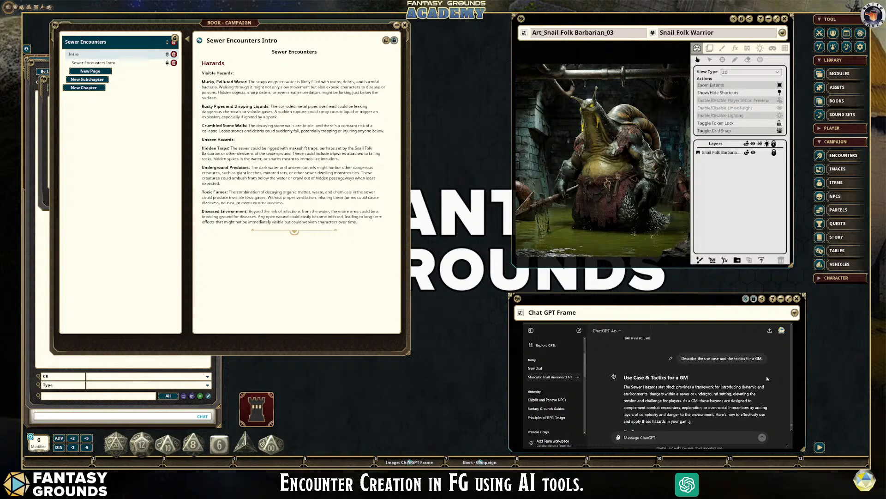
{"action": "scroll", "coordinate": [768, 379], "scroll_direction": "down", "scroll_amount": 8}
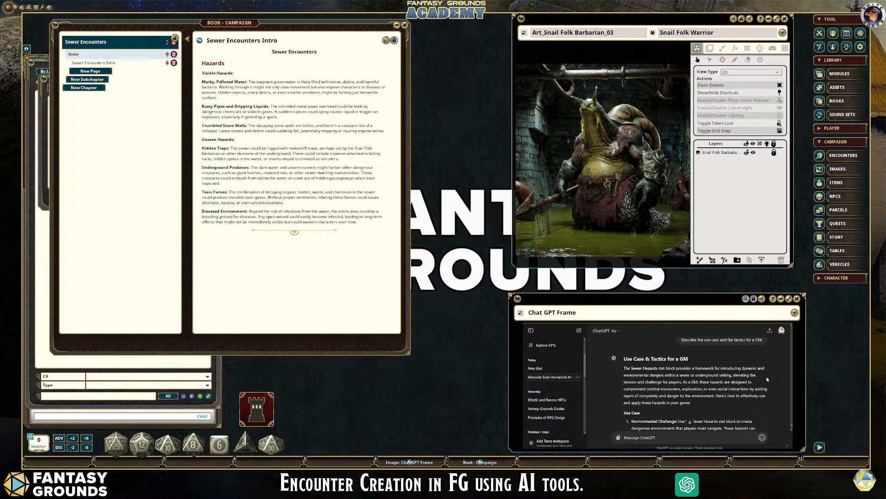
Step: Ask ChatGPT to rewrite the image description section regarding the environment and the senses
{"action": "scroll", "coordinate": [767, 379], "scroll_direction": "down", "scroll_amount": 6}
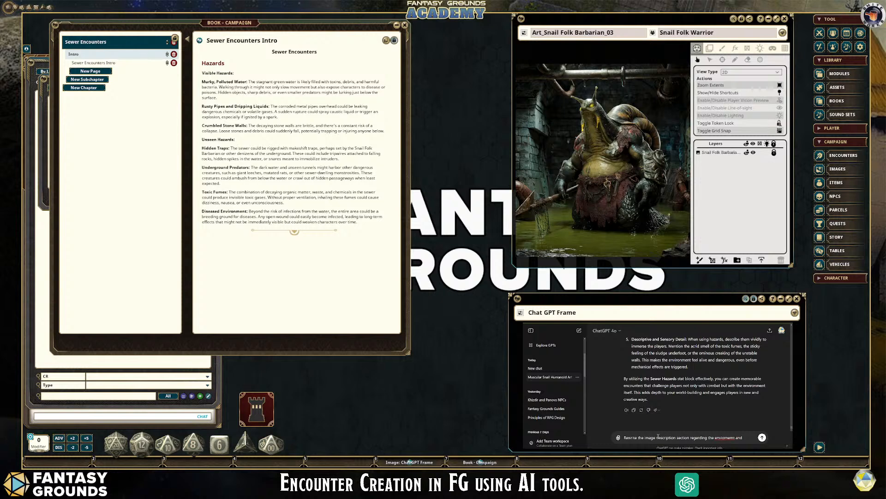
{"action": "type", "text": "enses."}
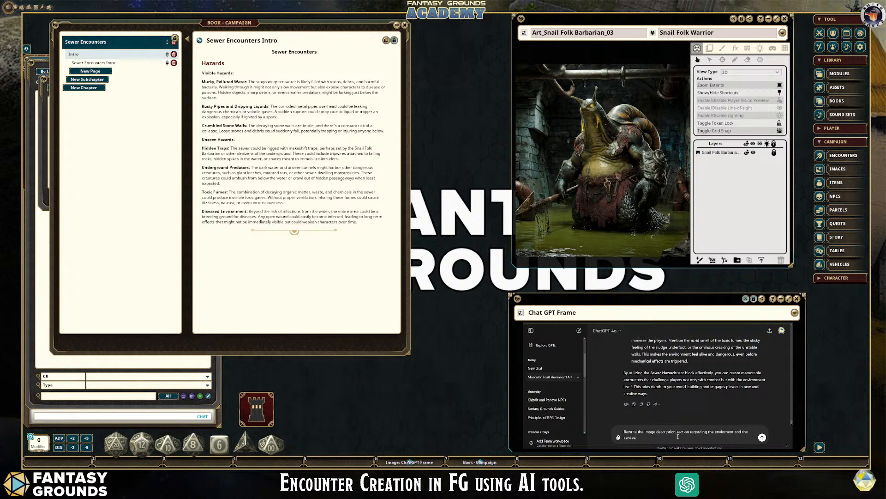
{"action": "left_click", "coordinate": [762, 437]}
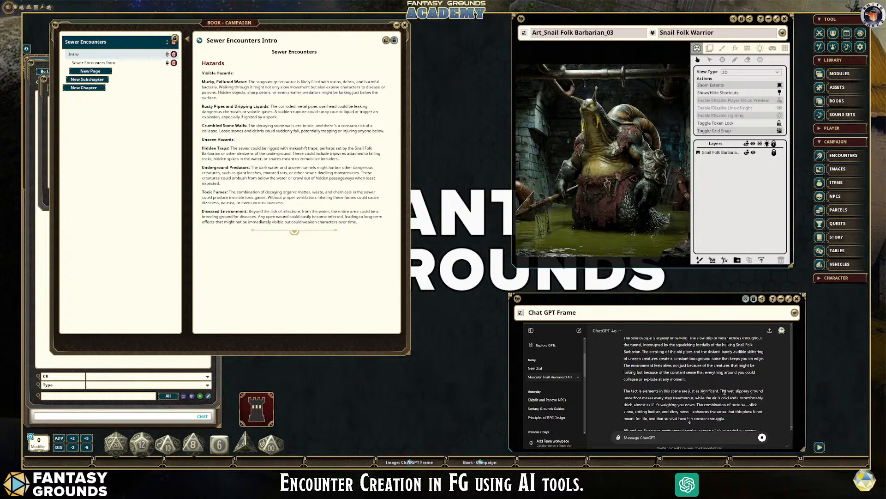
Step: Examine the rewritten environment description and the original image description earlier in the ChatGPT conversation
{"action": "scroll", "coordinate": [725, 391], "scroll_direction": "up", "scroll_amount": 10}
{"action": "scroll", "coordinate": [725, 391], "scroll_direction": "up", "scroll_amount": 1}
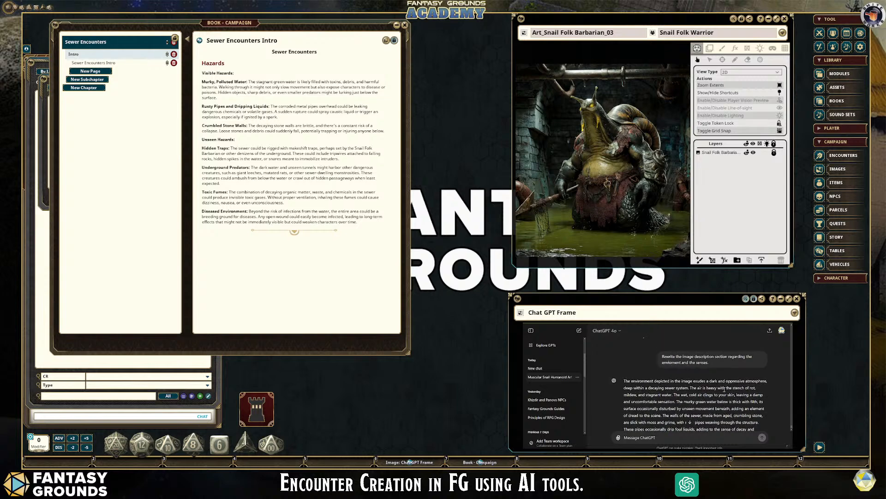
{"action": "scroll", "coordinate": [725, 390], "scroll_direction": "down", "scroll_amount": 4}
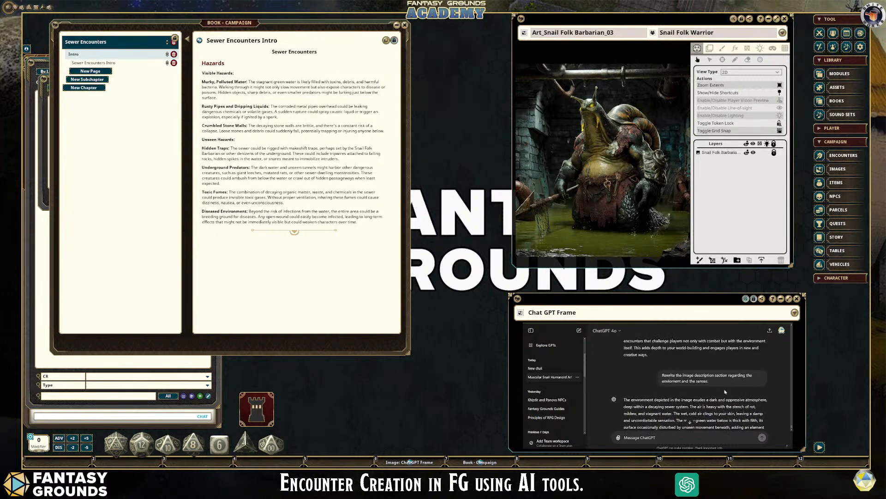
{"action": "scroll", "coordinate": [725, 389], "scroll_direction": "up", "scroll_amount": 4}
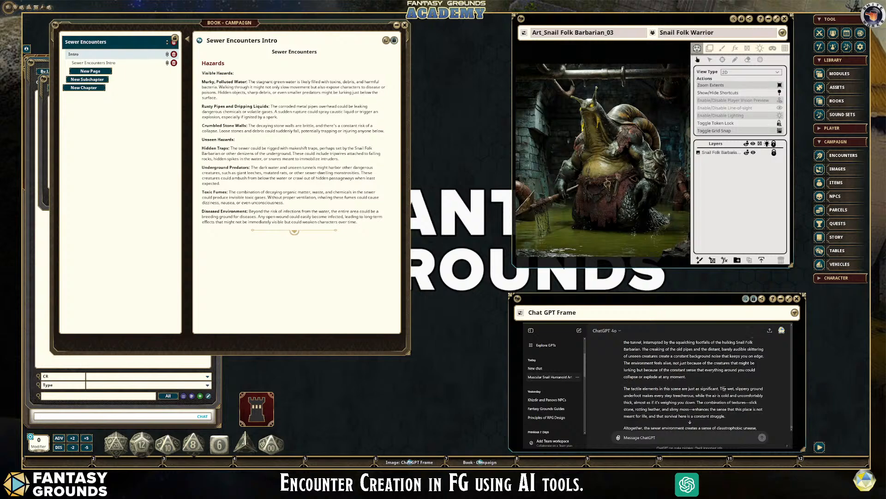
{"action": "scroll", "coordinate": [785, 417], "scroll_direction": "down", "scroll_amount": 15}
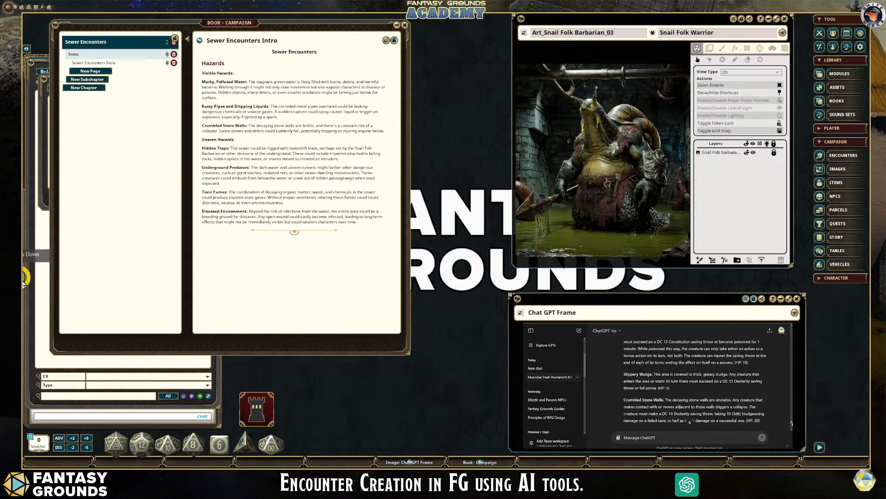
{"action": "left_click_drag", "start_coordinate": [791, 419], "coordinate": [790, 411]}
{"action": "scroll", "coordinate": [738, 411], "scroll_direction": "up", "scroll_amount": 3}
{"action": "scroll", "coordinate": [739, 410], "scroll_direction": "up", "scroll_amount": 5}
{"action": "scroll", "coordinate": [739, 412], "scroll_direction": "down", "scroll_amount": 10}
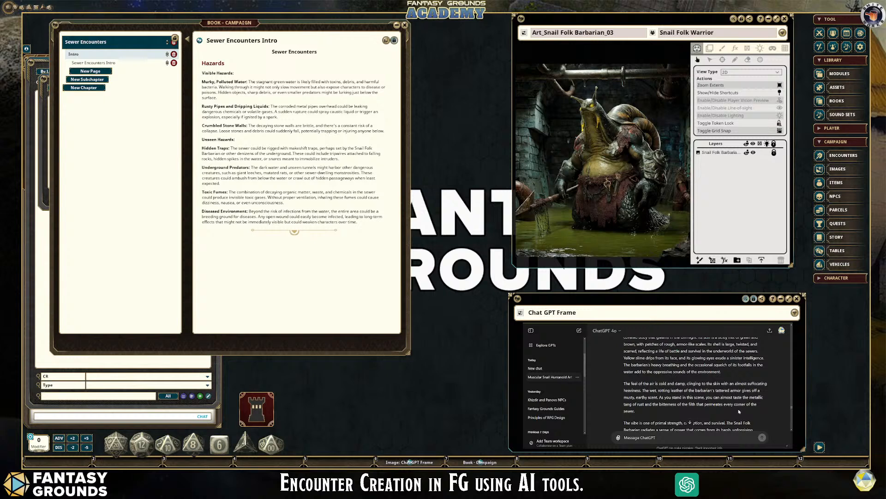
Step: Review the Medium Sewer Monster and Large Sewer Leech stat blocks and their tactics in the ChatGPT conversation
{"action": "scroll", "coordinate": [739, 411], "scroll_direction": "up", "scroll_amount": 5}
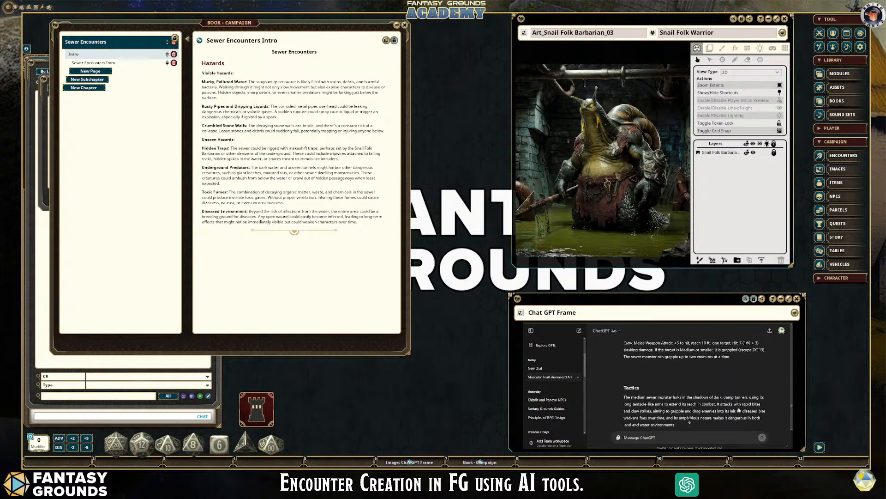
{"action": "scroll", "coordinate": [739, 409], "scroll_direction": "down", "scroll_amount": 5}
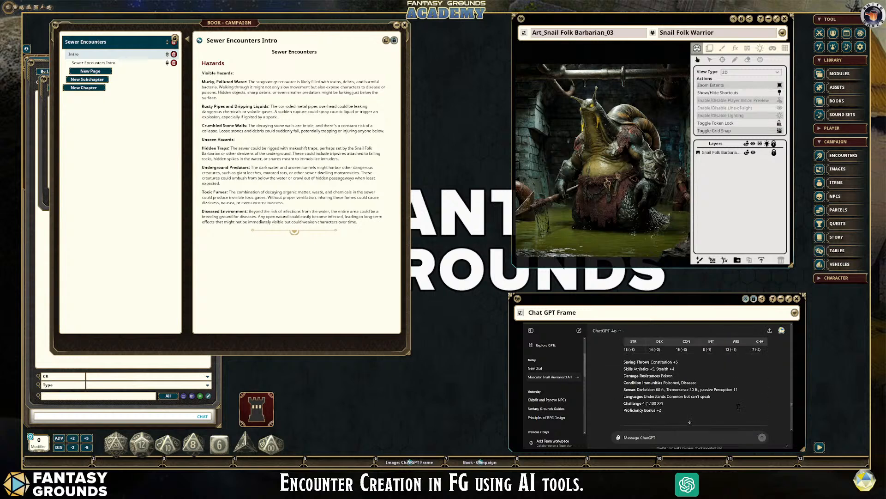
{"action": "scroll", "coordinate": [739, 408], "scroll_direction": "up", "scroll_amount": 5}
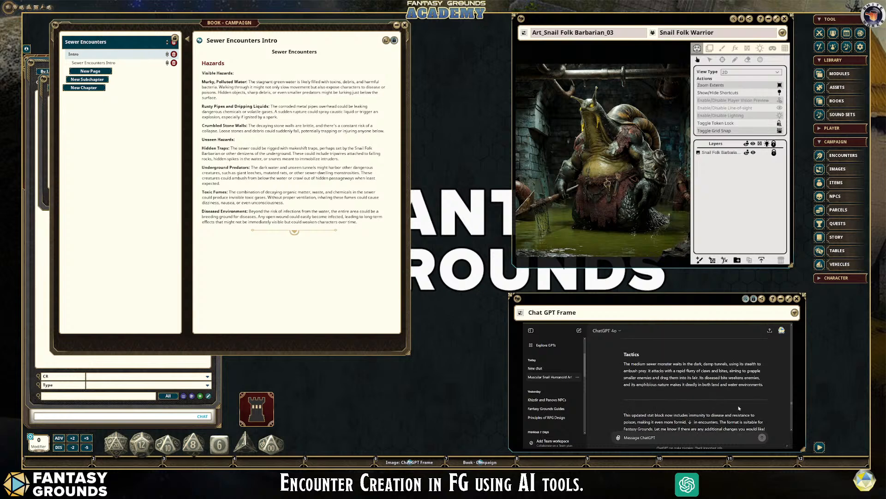
{"action": "scroll", "coordinate": [739, 409], "scroll_direction": "down", "scroll_amount": 5}
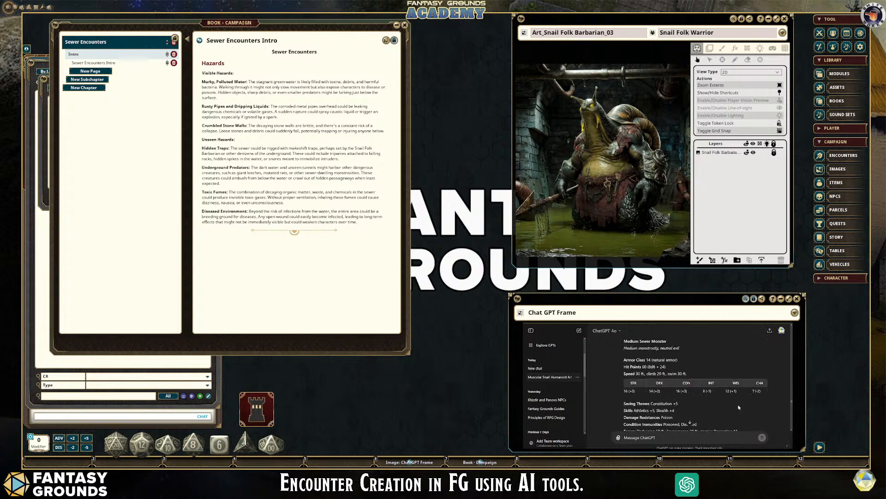
{"action": "scroll", "coordinate": [739, 406], "scroll_direction": "up", "scroll_amount": 5}
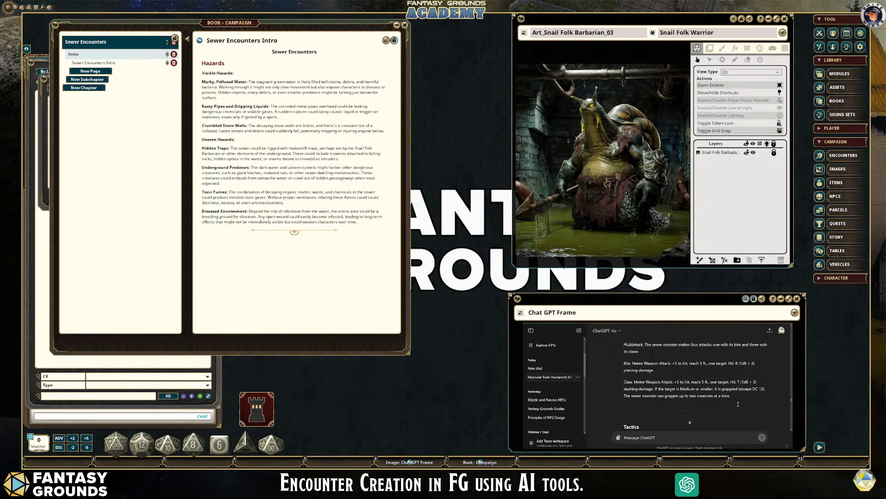
{"action": "scroll", "coordinate": [739, 406], "scroll_direction": "up", "scroll_amount": 3}
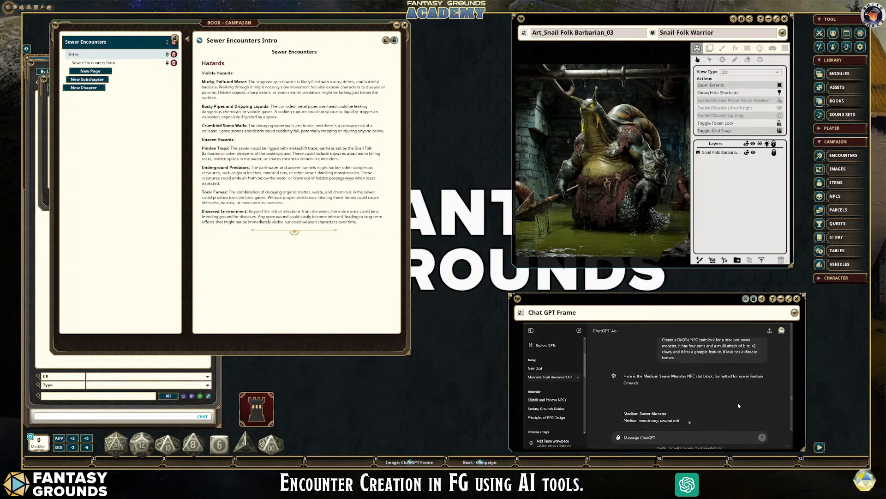
{"action": "scroll", "coordinate": [739, 404], "scroll_direction": "down", "scroll_amount": 7}
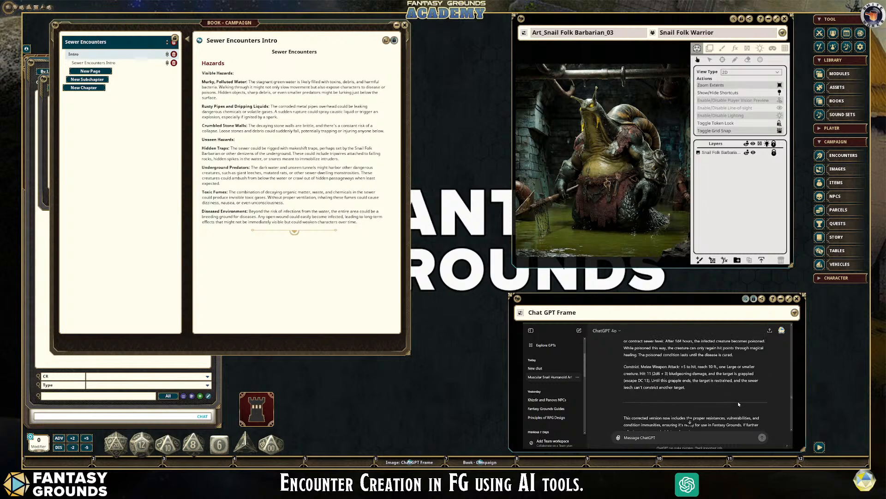
{"action": "scroll", "coordinate": [738, 402], "scroll_direction": "down", "scroll_amount": 8}
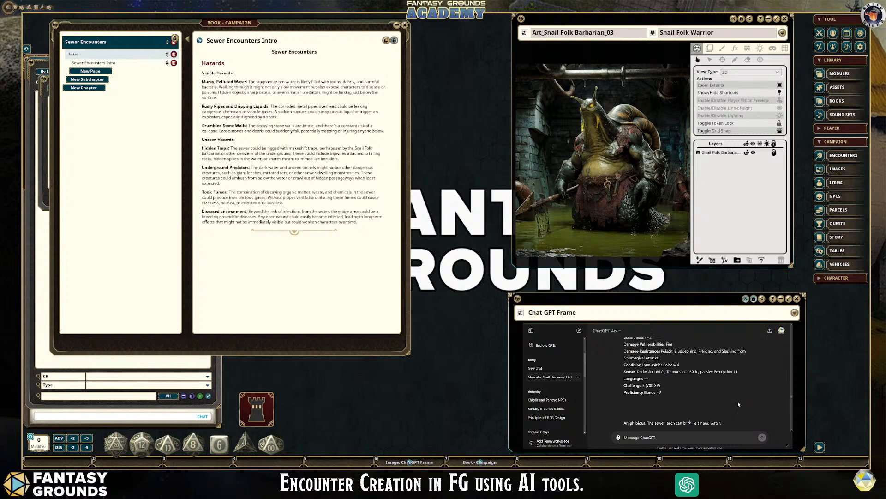
{"action": "scroll", "coordinate": [738, 404], "scroll_direction": "down", "scroll_amount": 8}
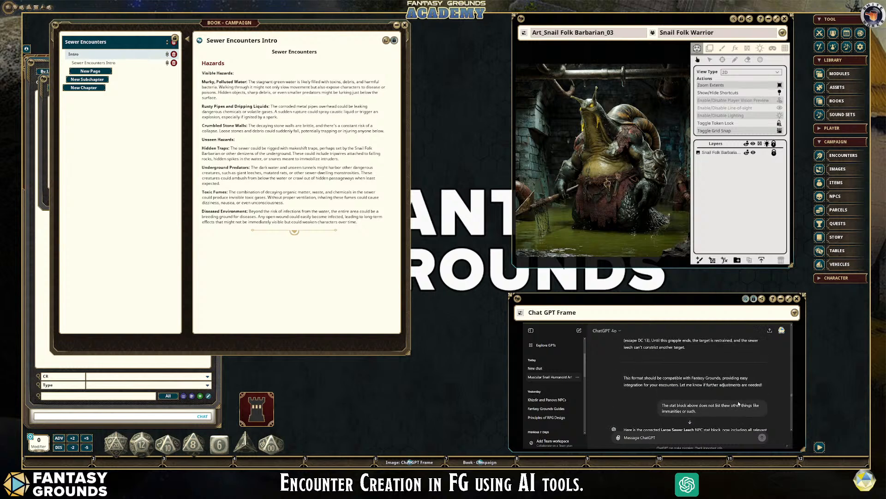
{"action": "scroll", "coordinate": [739, 404], "scroll_direction": "down", "scroll_amount": 8}
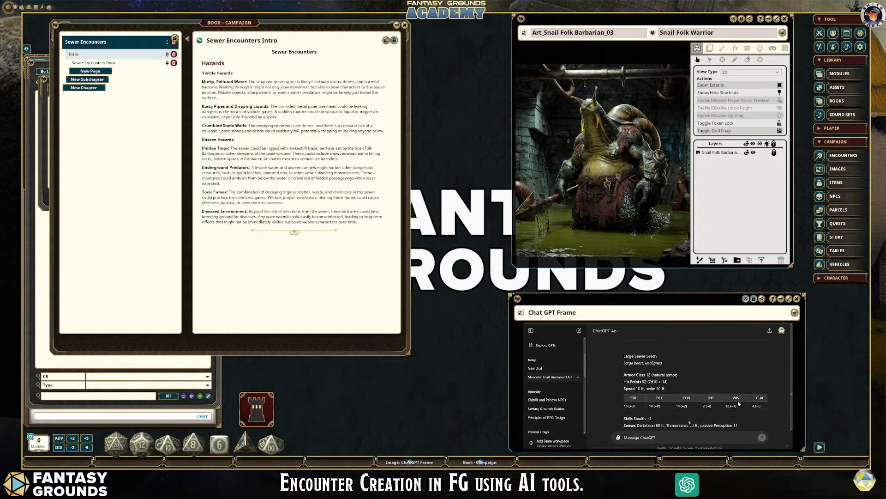
{"action": "scroll", "coordinate": [738, 403], "scroll_direction": "down", "scroll_amount": 8}
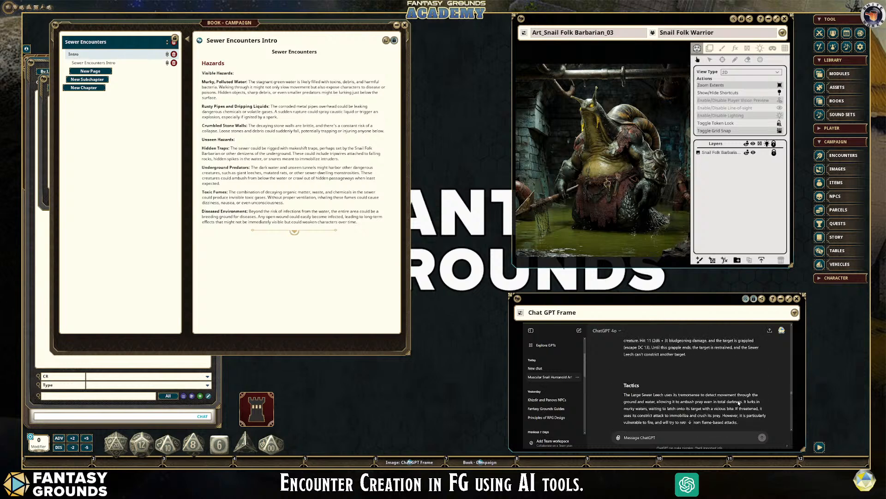
{"action": "scroll", "coordinate": [739, 402], "scroll_direction": "down", "scroll_amount": 8}
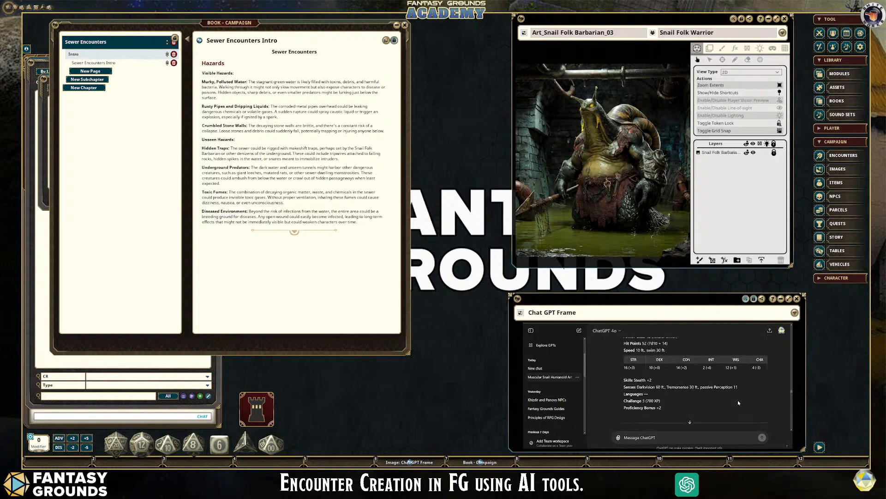
{"action": "scroll", "coordinate": [739, 403], "scroll_direction": "down", "scroll_amount": 8}
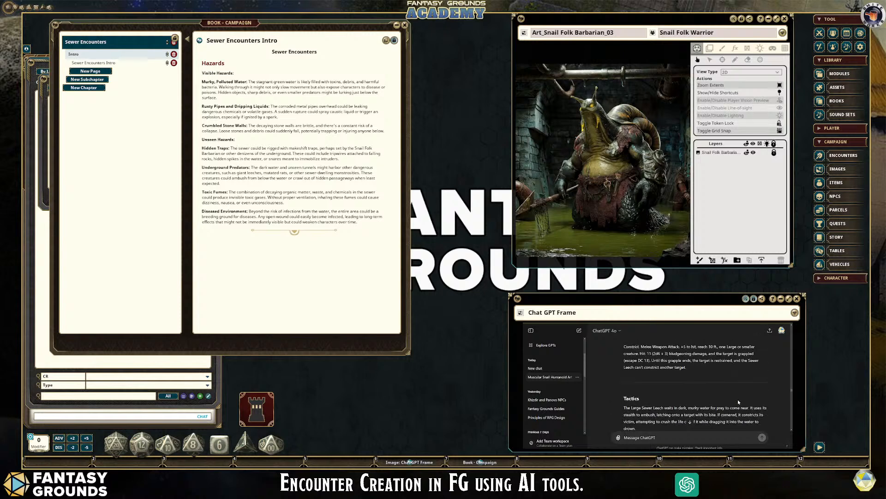
Step: Examine the Frog Folk Hunter and earlier Snail Folk Barbarian stat blocks in the conversation
{"action": "scroll", "coordinate": [739, 401], "scroll_direction": "up", "scroll_amount": 10}
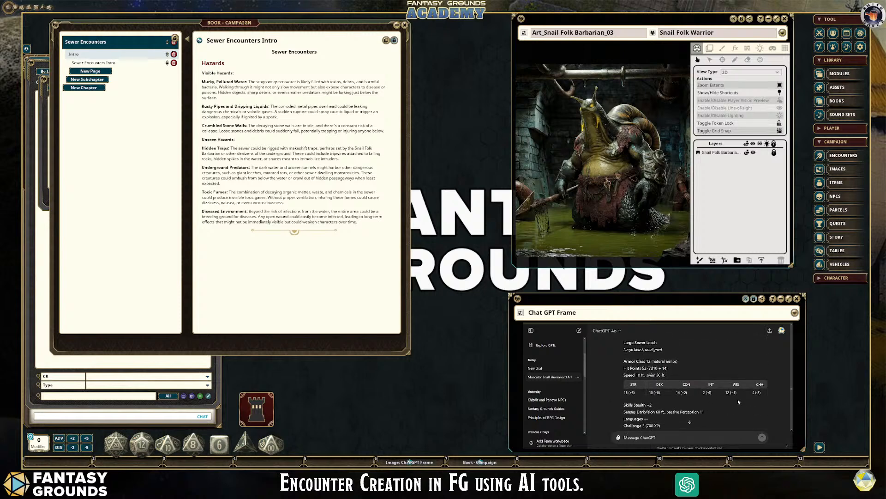
{"action": "scroll", "coordinate": [738, 402], "scroll_direction": "up", "scroll_amount": 5}
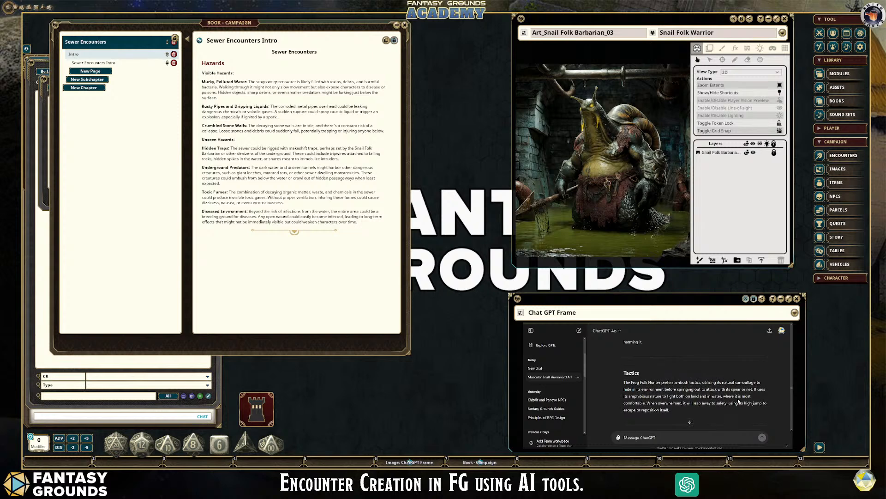
{"action": "scroll", "coordinate": [738, 401], "scroll_direction": "up", "scroll_amount": 8}
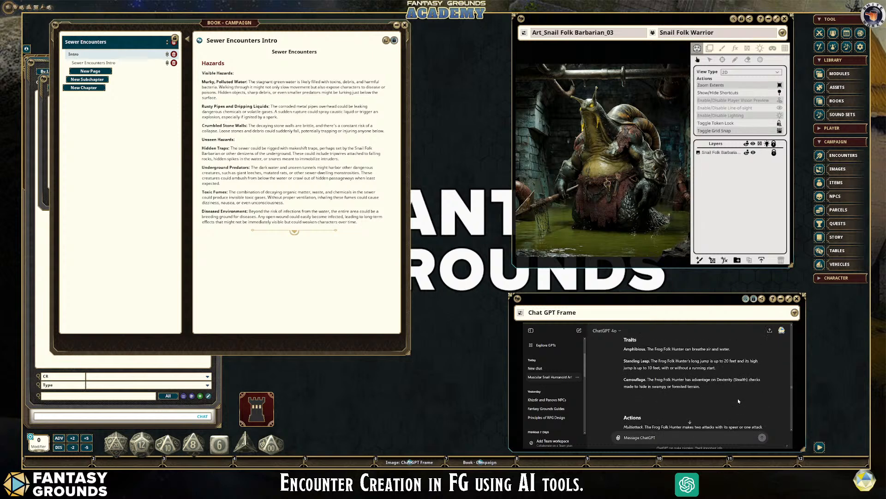
{"action": "scroll", "coordinate": [739, 401], "scroll_direction": "down", "scroll_amount": 20}
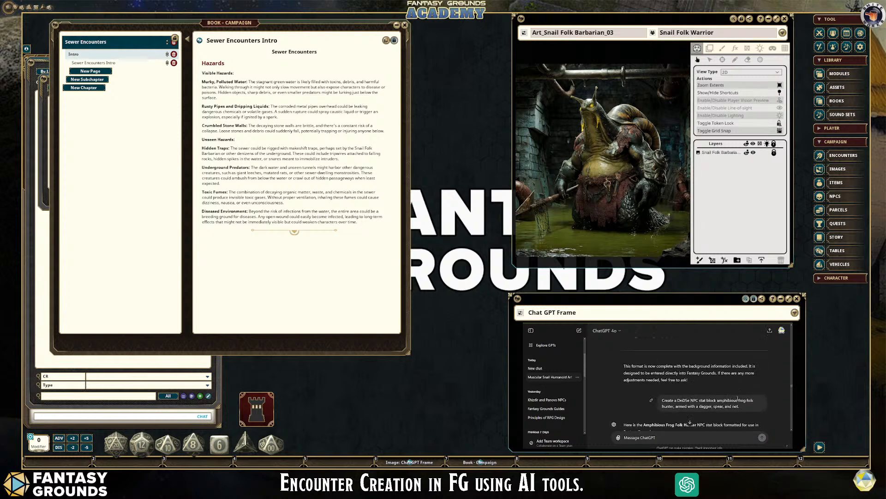
{"action": "scroll", "coordinate": [738, 398], "scroll_direction": "up", "scroll_amount": 12}
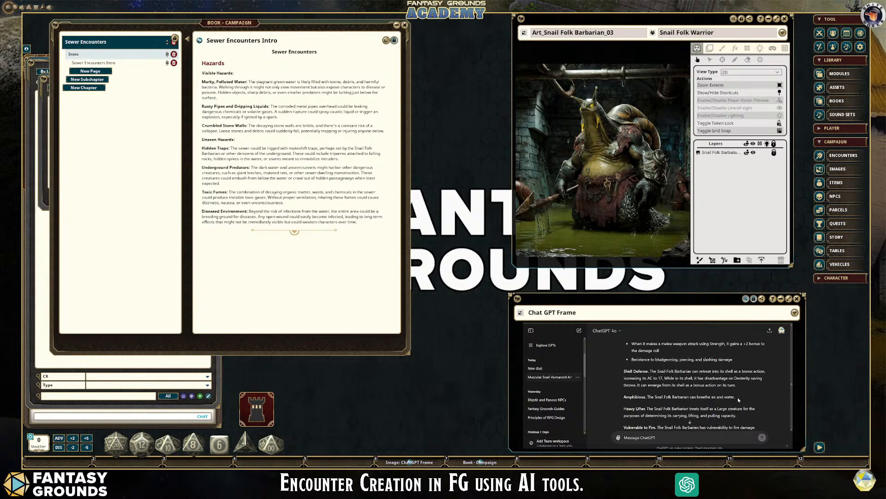
{"action": "scroll", "coordinate": [738, 397], "scroll_direction": "down", "scroll_amount": 15}
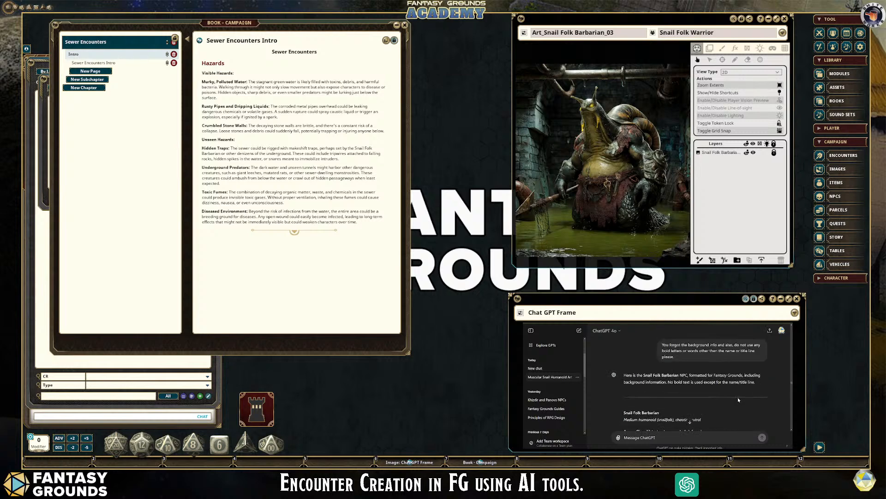
{"action": "scroll", "coordinate": [738, 399], "scroll_direction": "down", "scroll_amount": 10}
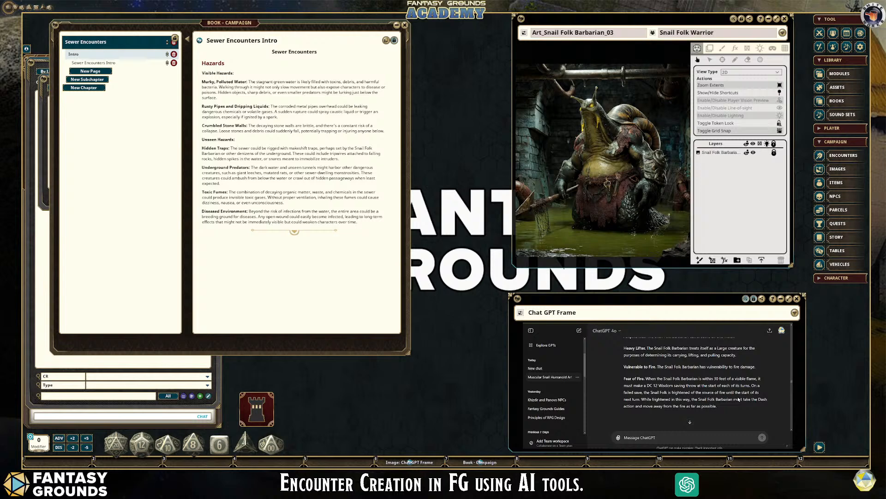
{"action": "scroll", "coordinate": [738, 397], "scroll_direction": "down", "scroll_amount": 10}
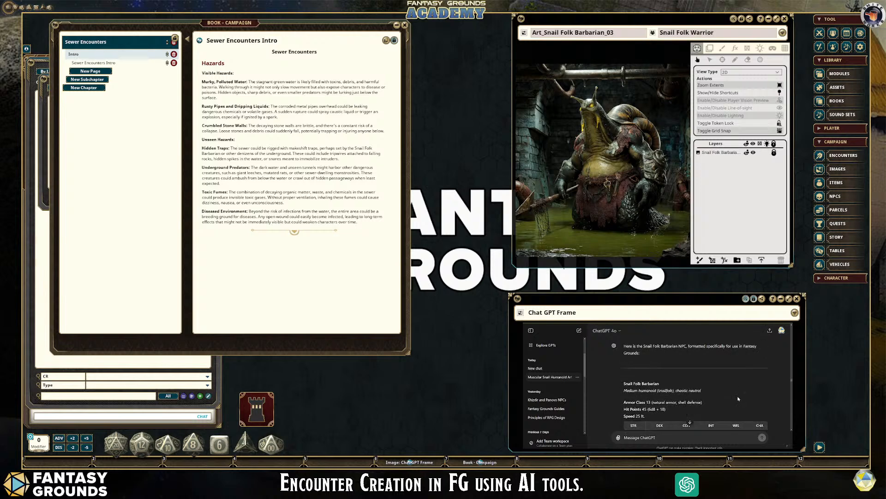
Step: Look through the YouTube video descriptions and nearby messages in the conversation for the sensory environment write-up
{"action": "scroll", "coordinate": [738, 398], "scroll_direction": "up", "scroll_amount": 5}
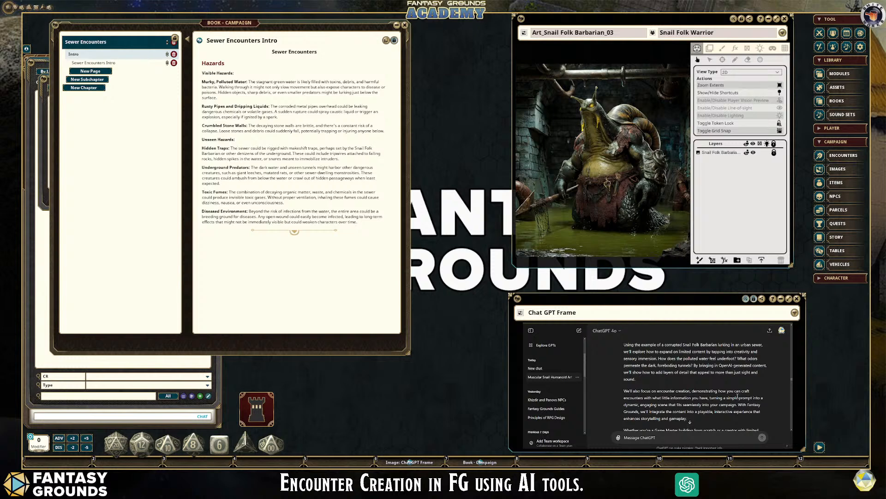
{"action": "scroll", "coordinate": [738, 396], "scroll_direction": "down", "scroll_amount": 10}
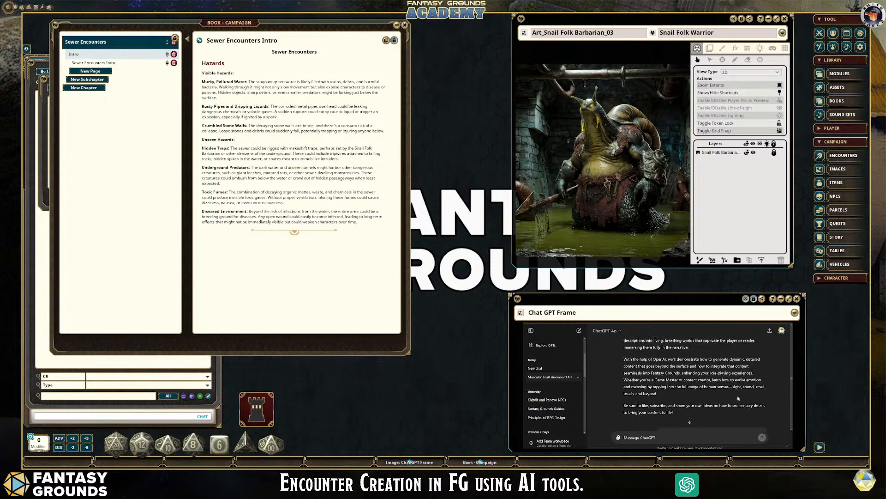
{"action": "scroll", "coordinate": [738, 396], "scroll_direction": "up", "scroll_amount": 8}
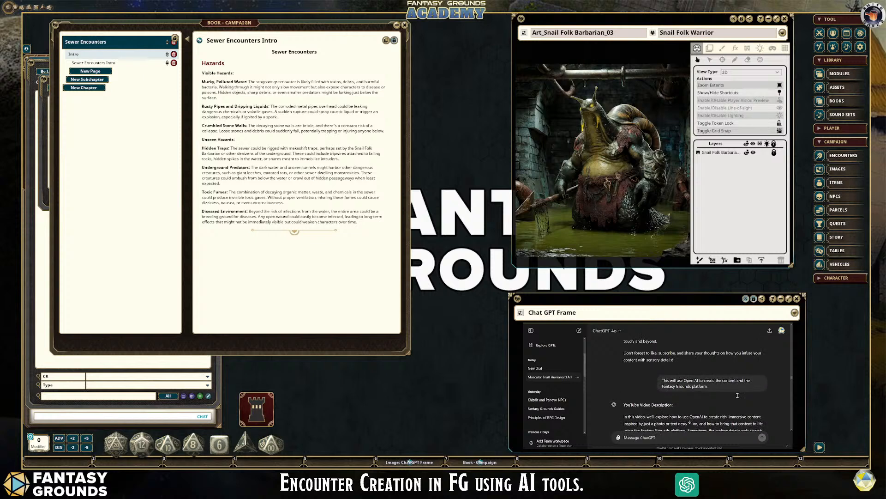
{"action": "scroll", "coordinate": [737, 395], "scroll_direction": "down", "scroll_amount": 2}
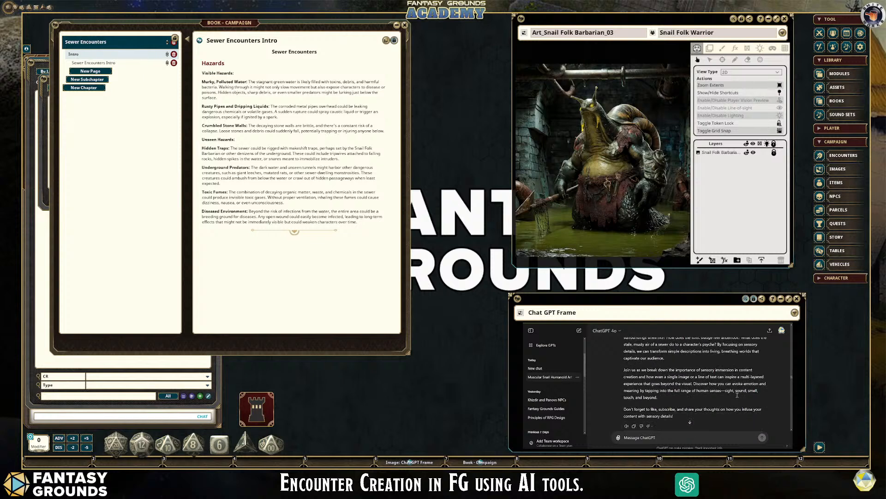
{"action": "mouse_move", "coordinate": [662, 381]}
{"action": "left_mouse_down"}
{"action": "mouse_move", "coordinate": [661, 323]}
{"action": "mouse_move", "coordinate": [664, 399]}
{"action": "left_mouse_up"}
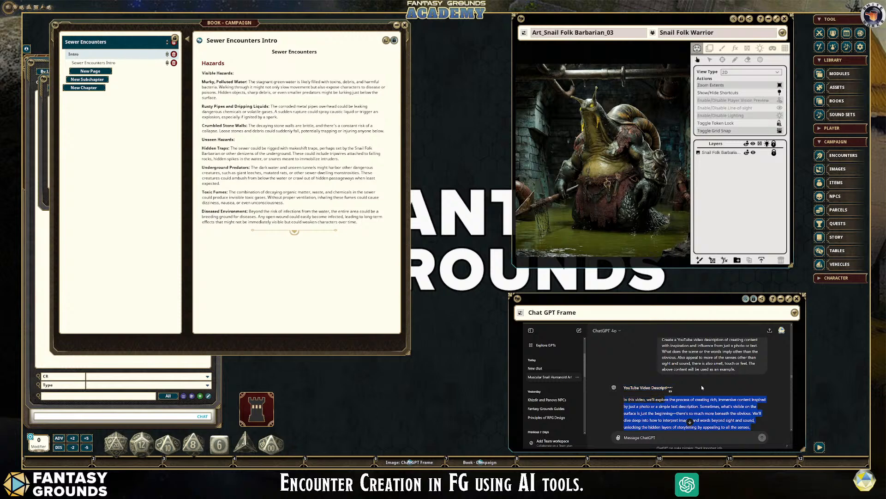
{"action": "scroll", "coordinate": [702, 387], "scroll_direction": "down", "scroll_amount": 10}
{"action": "scroll", "coordinate": [709, 388], "scroll_direction": "up", "scroll_amount": 5}
{"action": "scroll", "coordinate": [709, 387], "scroll_direction": "down", "scroll_amount": 5}
{"action": "scroll", "coordinate": [709, 387], "scroll_direction": "up", "scroll_amount": 6}
{"action": "scroll", "coordinate": [709, 386], "scroll_direction": "up", "scroll_amount": 6}
{"action": "scroll", "coordinate": [709, 384], "scroll_direction": "down", "scroll_amount": 6}
{"action": "scroll", "coordinate": [710, 385], "scroll_direction": "down", "scroll_amount": 6}
{"action": "scroll", "coordinate": [709, 385], "scroll_direction": "down", "scroll_amount": 10}
{"action": "scroll", "coordinate": [708, 384], "scroll_direction": "up", "scroll_amount": 3}
{"action": "scroll", "coordinate": [709, 385], "scroll_direction": "down", "scroll_amount": 7}
{"action": "left_click_drag", "start_coordinate": [792, 371], "coordinate": [791, 387]}
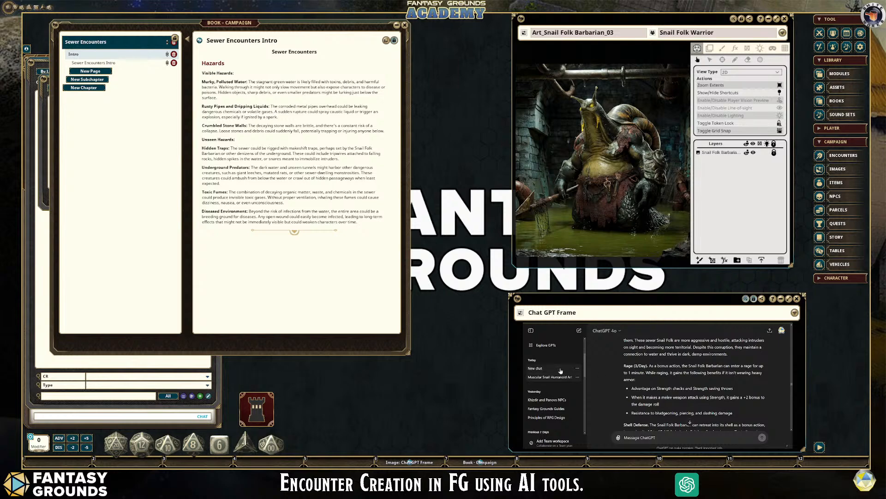
Step: Open the AI-Enhanced Encounter chat and check its social media post back to the opening message
{"action": "left_click", "coordinate": [543, 371]}
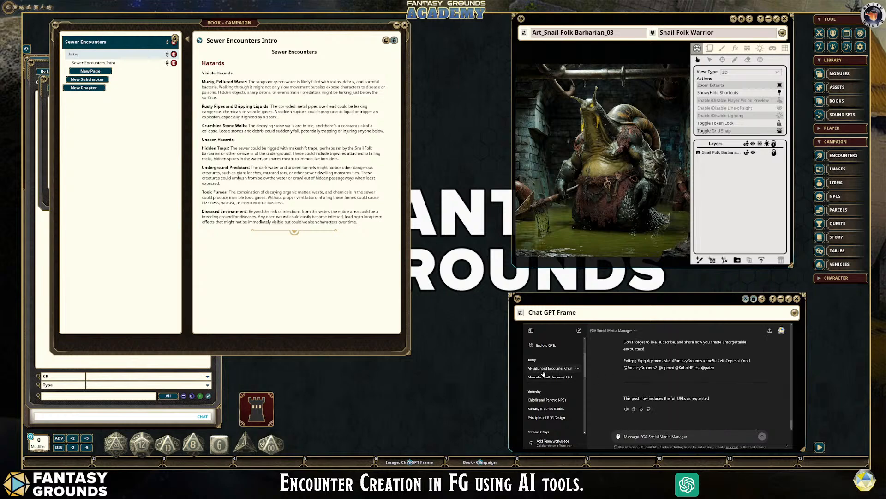
{"action": "scroll", "coordinate": [665, 400], "scroll_direction": "up", "scroll_amount": 10}
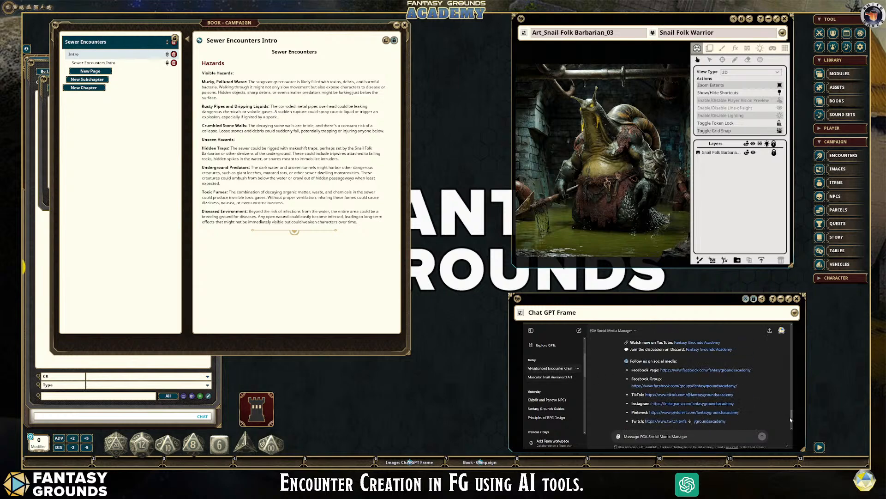
{"action": "left_click_drag", "start_coordinate": [791, 405], "coordinate": [789, 331]}
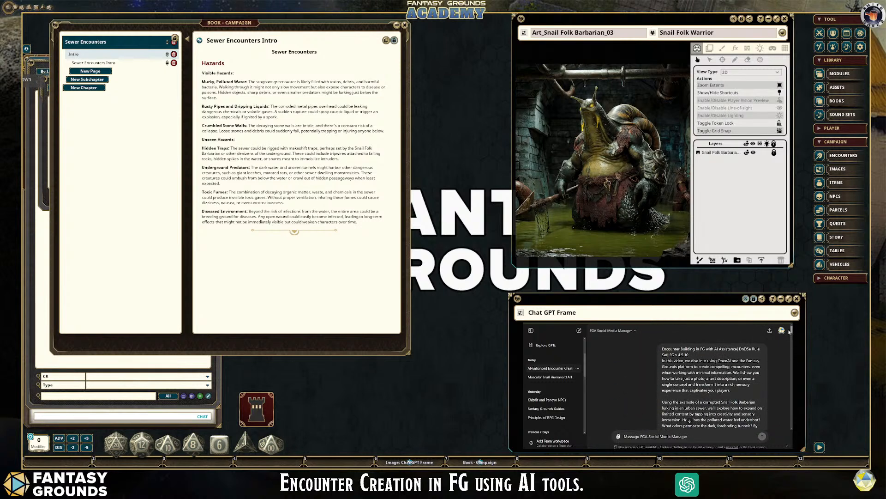
Step: Return to the Muscular Snail Humanoid Art chat and ask ChatGPT to pull in the previous environment write-up appealing to all of the senses
{"action": "left_click", "coordinate": [558, 377]}
{"action": "type", "text": "O"}
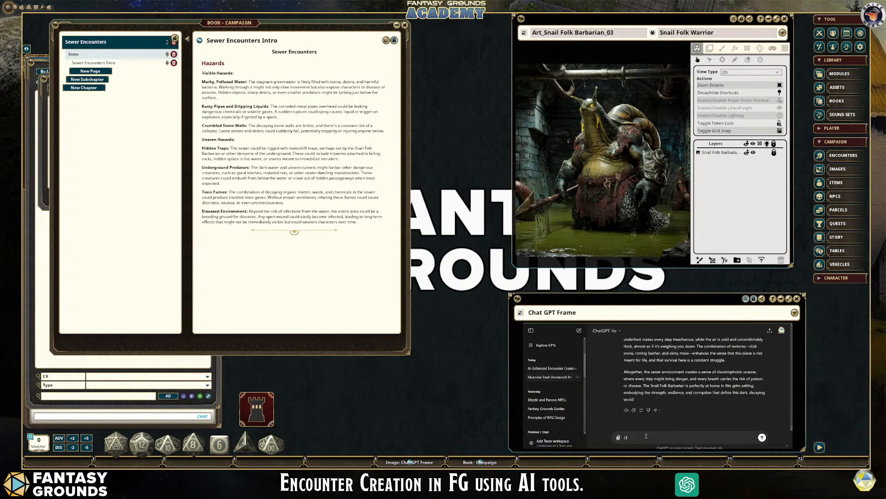
{"action": "key", "text": "BackSpace"}
{"action": "type", "text": "Pu"}
{"action": "type", "text": "ppealing to aLL of the sense"}
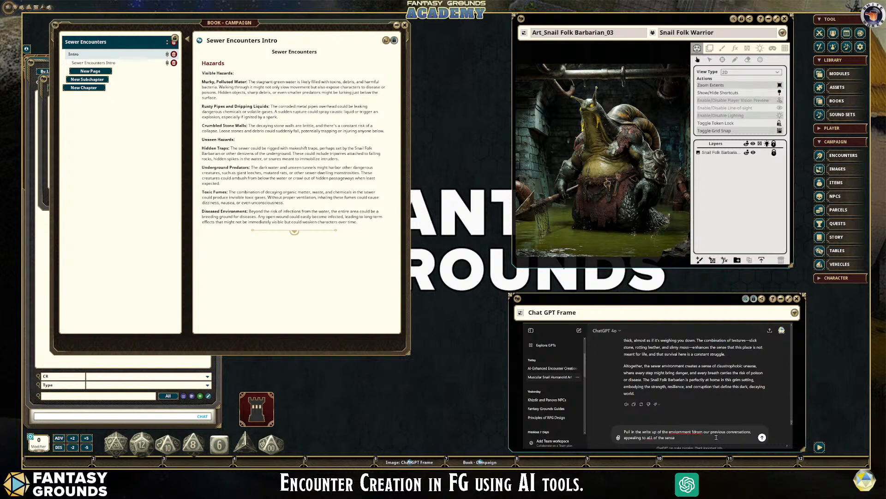
{"action": "double_click", "coordinate": [681, 432]}
{"action": "type", "text": "environment from"}
{"action": "key", "text": "BackSpace"}
{"action": "key", "text": "BackSpace"}
{"action": "type", "text": "ll"}
{"action": "left_click", "coordinate": [754, 436]}
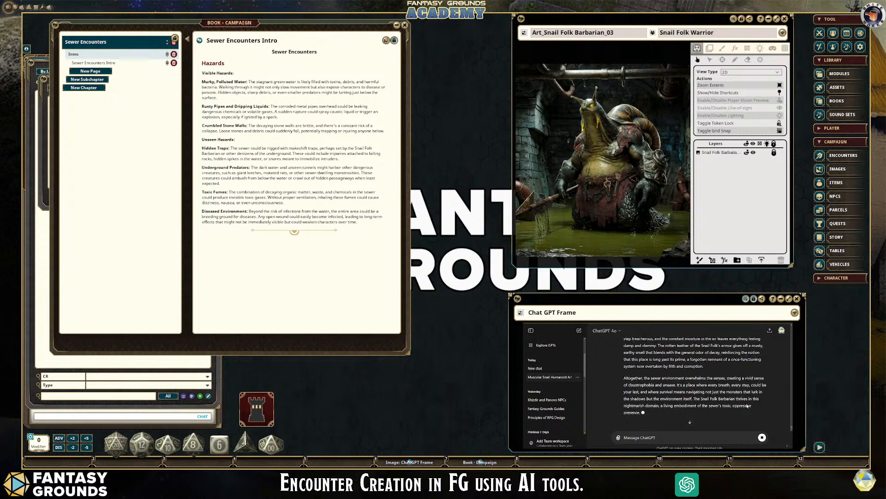
Step: Review the new environment write-up and ask ChatGPT to rewrite it into a detailed and descriptive passage
{"action": "left_click_drag", "start_coordinate": [643, 415], "coordinate": [625, 366]}
{"action": "scroll", "coordinate": [642, 397], "scroll_direction": "down", "scroll_amount": 2}
{"action": "left_click", "coordinate": [657, 437]}
{"action": "type", "text": "Re"}
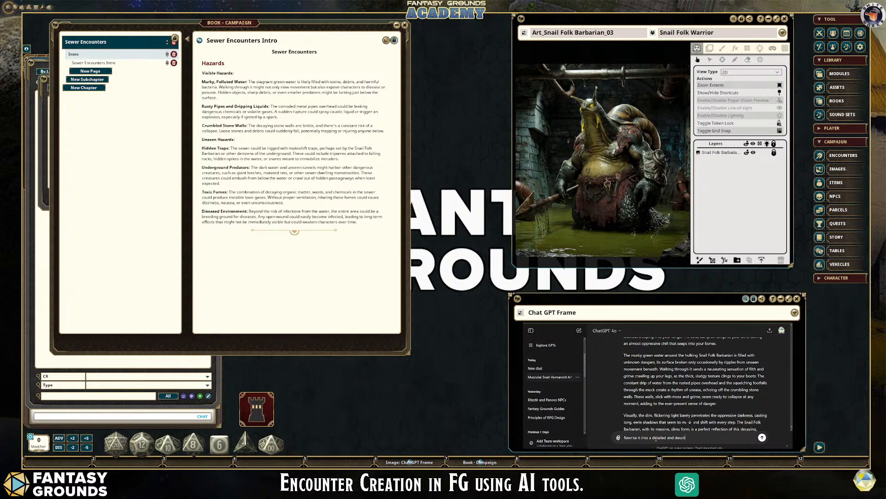
{"action": "type", "text": "passage w"}
{"action": "type", "text": "ded."}
{"action": "key", "text": "Return"}
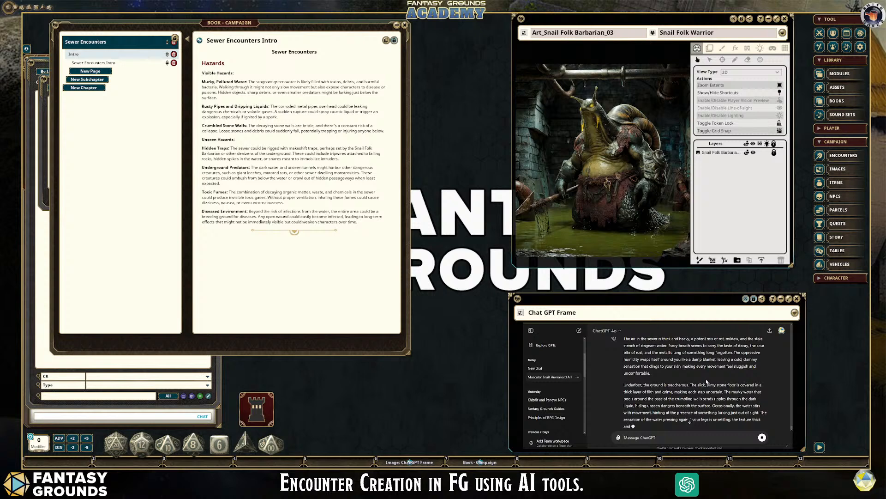
Step: Review the rewritten sensory sewer passage, copy all of it, and unlock the Sewer Encounters Intro page for editing
{"action": "scroll", "coordinate": [707, 382], "scroll_direction": "up", "scroll_amount": 2}
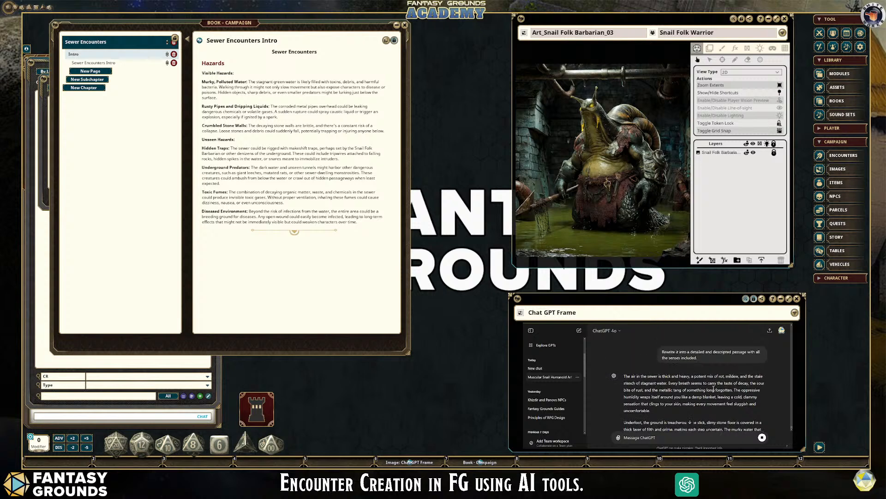
{"action": "scroll", "coordinate": [714, 388], "scroll_direction": "down", "scroll_amount": 1}
{"action": "scroll", "coordinate": [681, 380], "scroll_direction": "down", "scroll_amount": 2}
{"action": "scroll", "coordinate": [680, 383], "scroll_direction": "down", "scroll_amount": 5}
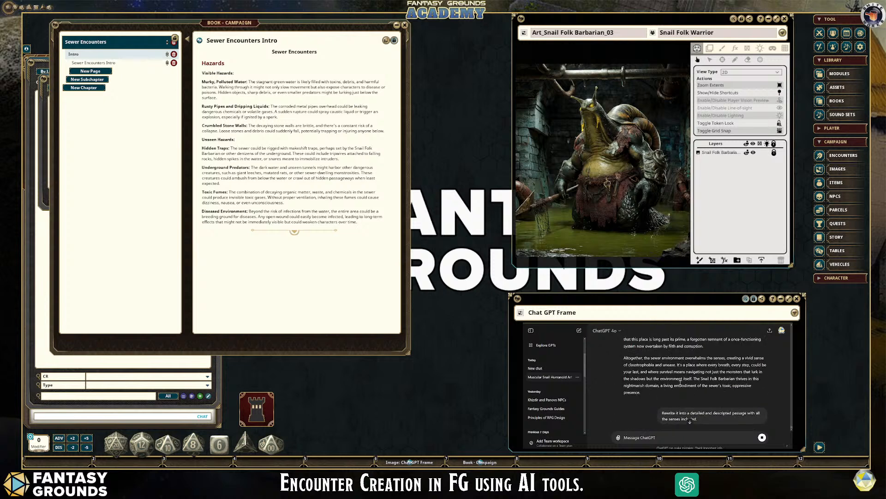
{"action": "scroll", "coordinate": [670, 378], "scroll_direction": "up", "scroll_amount": 6}
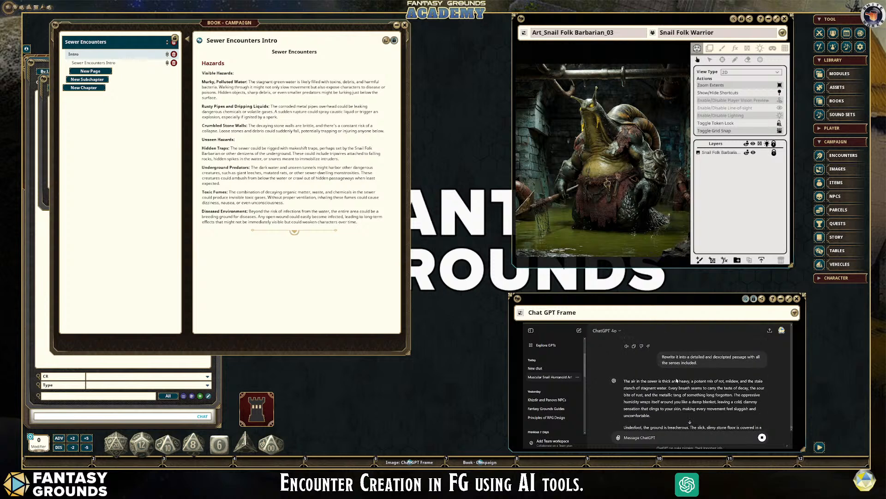
{"action": "scroll", "coordinate": [677, 380], "scroll_direction": "down", "scroll_amount": 1}
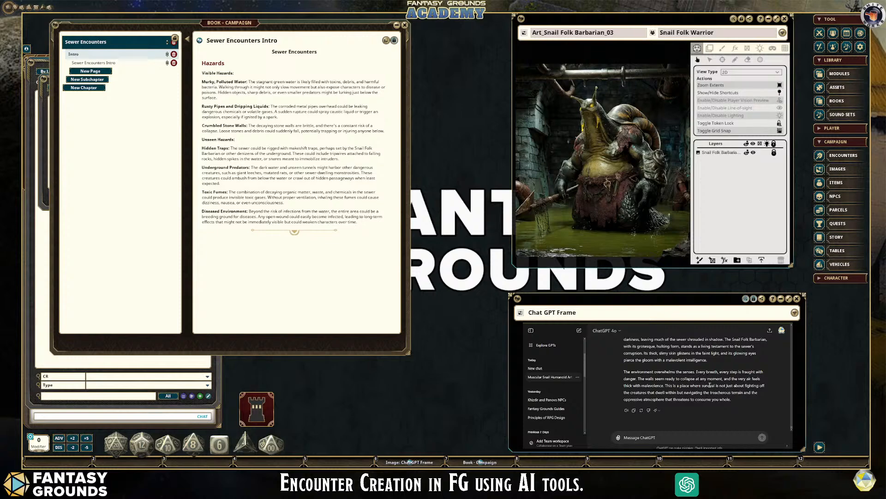
{"action": "left_click_drag", "start_coordinate": [733, 402], "coordinate": [624, 382]}
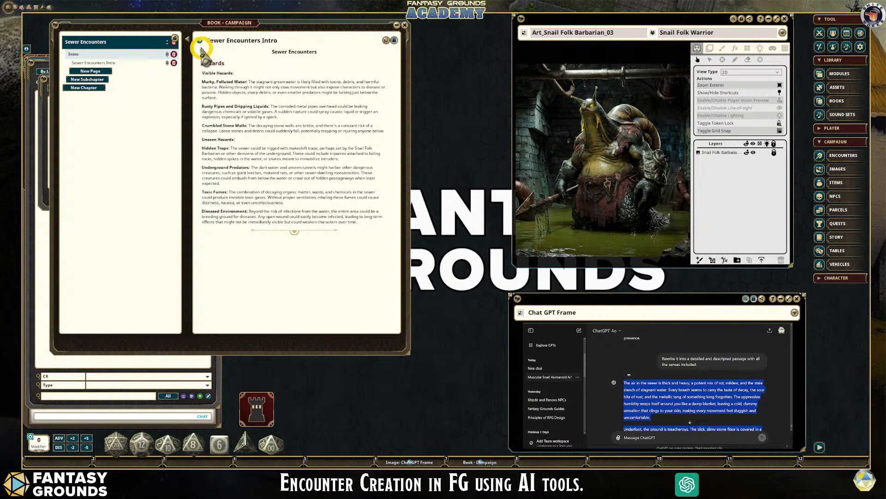
{"action": "left_click", "coordinate": [356, 54]}
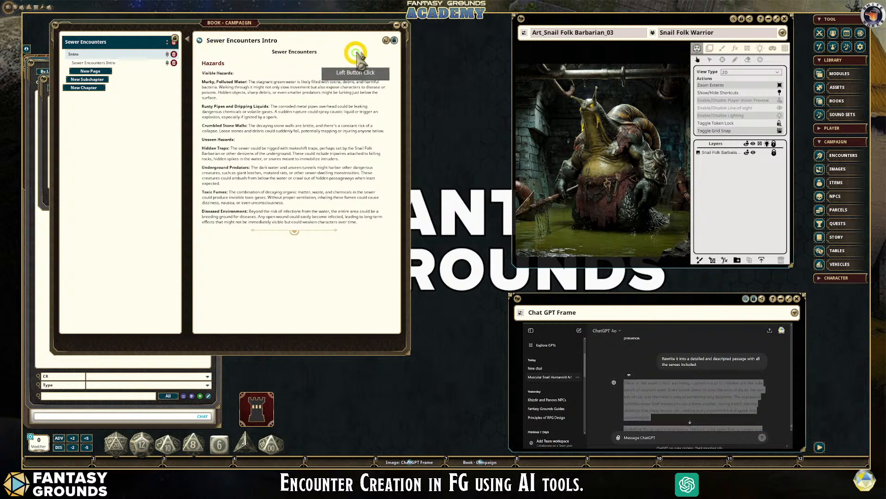
{"action": "left_click", "coordinate": [393, 40]}
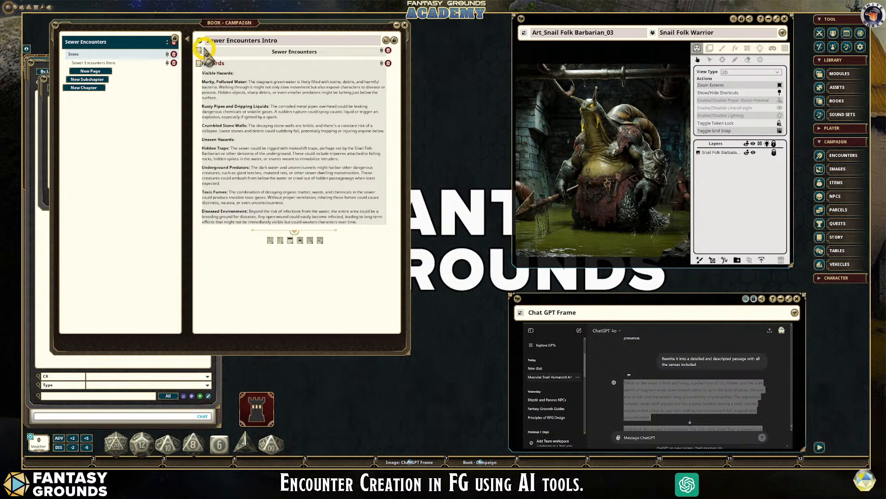
{"action": "left_click", "coordinate": [282, 240]}
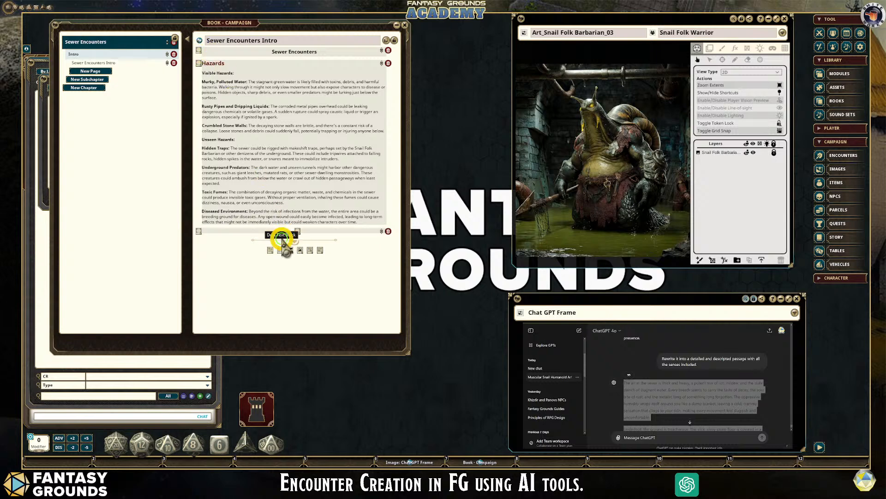
{"action": "left_click", "coordinate": [388, 230]}
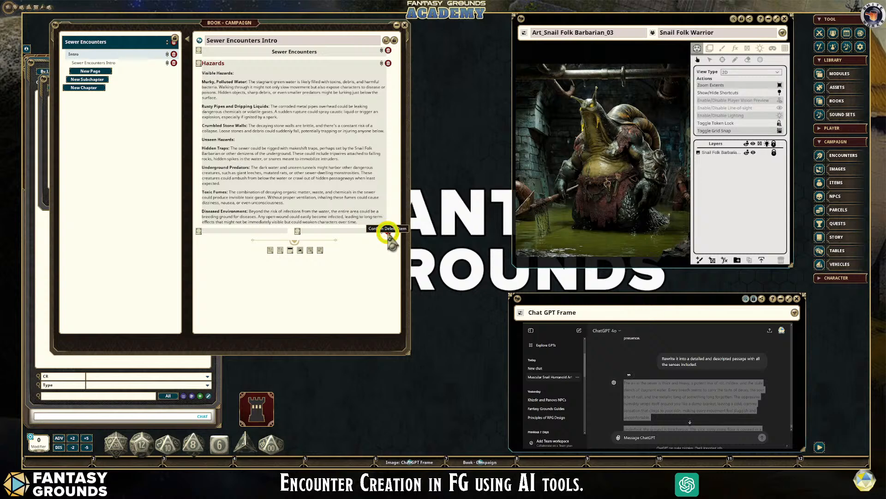
{"action": "left_click", "coordinate": [388, 230]}
Step: Add a single-column text block below Hazards, paste the copied passage into it, and insert the line "Lore" above the passage
{"action": "left_click", "coordinate": [272, 240]}
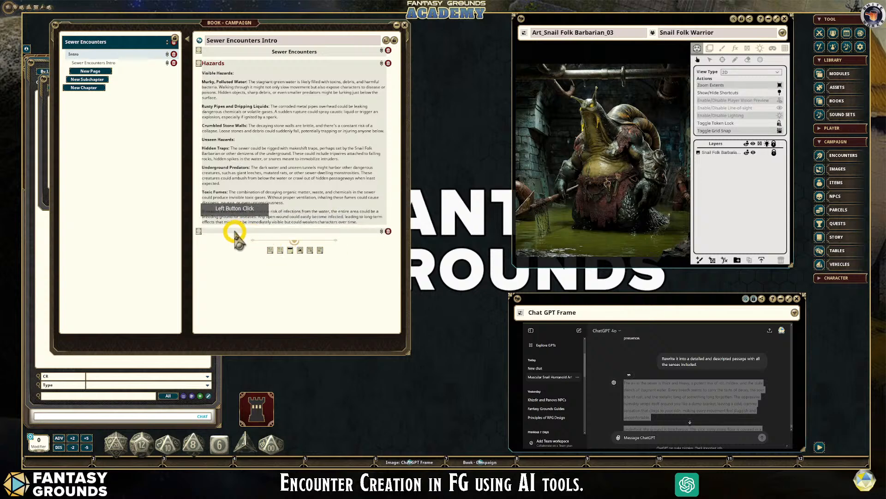
{"action": "key", "text": "ctrl+v"}
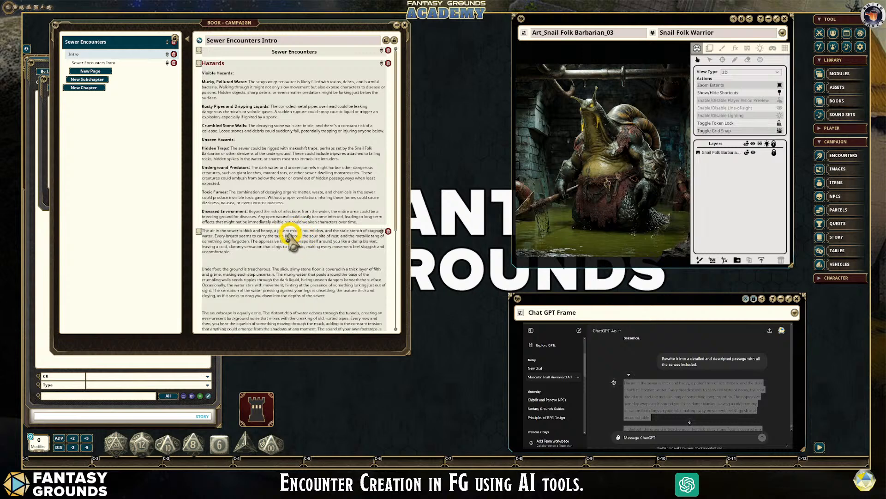
{"action": "left_click", "coordinate": [250, 238]}
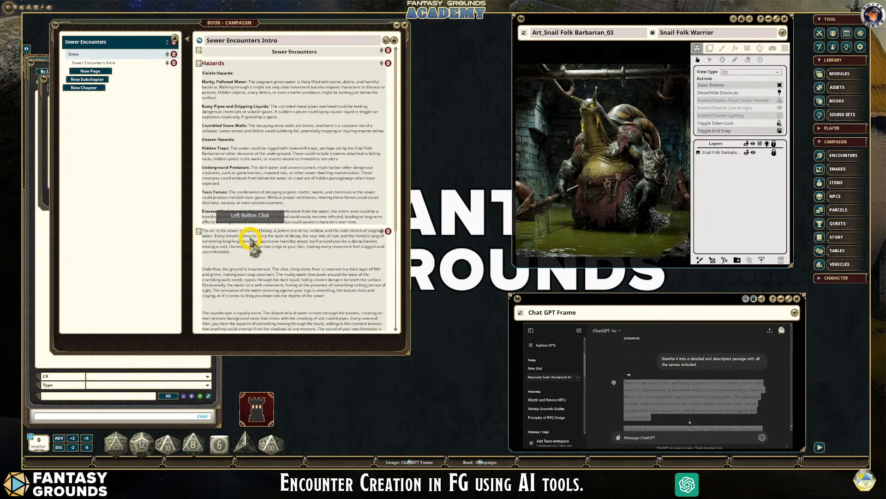
{"action": "key", "text": "Return"}
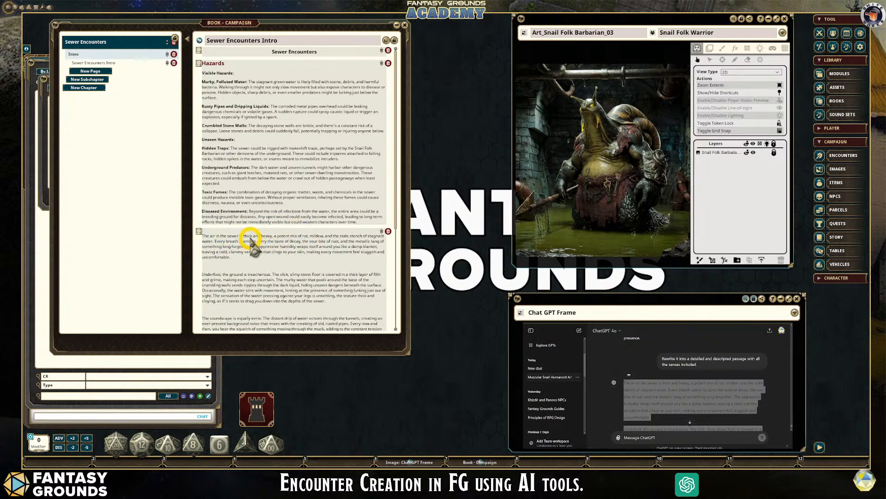
{"action": "key", "text": "shift"}
{"action": "type", "text": "Lore"}
{"action": "key", "text": "Return"}
Step: Format the Lore line as a heading matching the Hazards heading
{"action": "left_click_drag", "start_coordinate": [199, 229], "coordinate": [292, 249]}
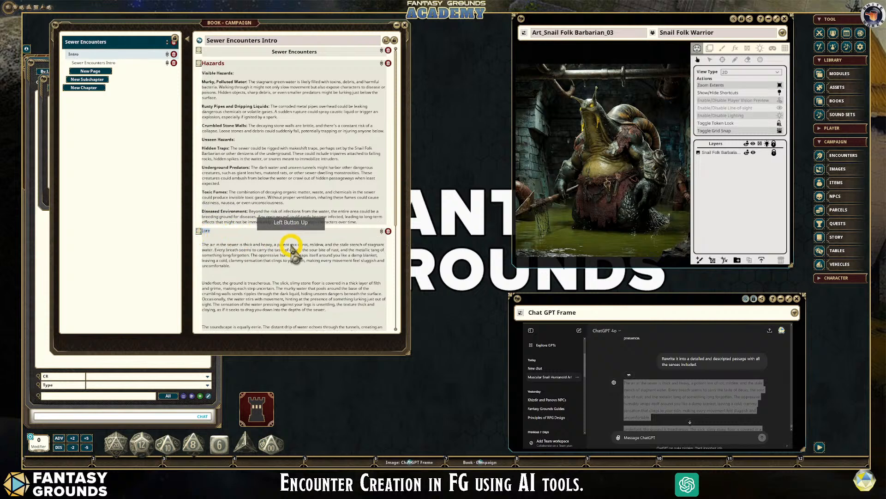
{"action": "left_click", "coordinate": [248, 236]}
{"action": "left_click_drag", "start_coordinate": [196, 230], "coordinate": [276, 243]}
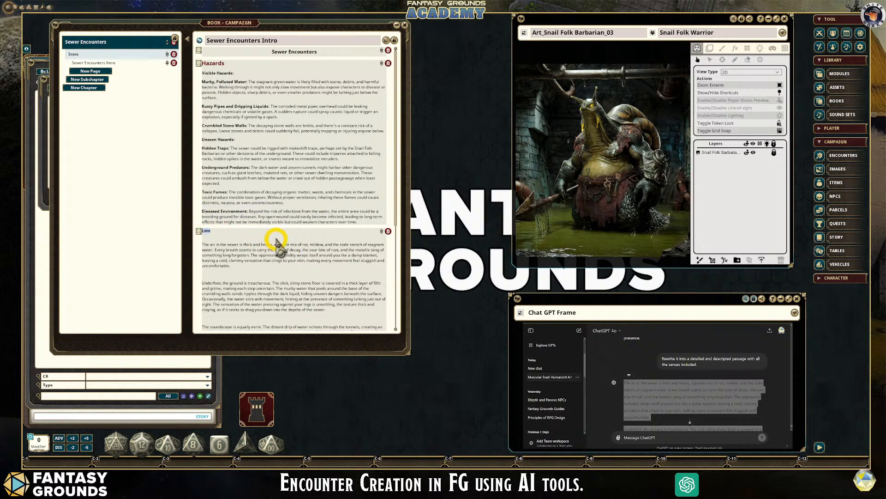
{"action": "key", "text": "ctrl+1"}
{"action": "left_click", "coordinate": [285, 241]}
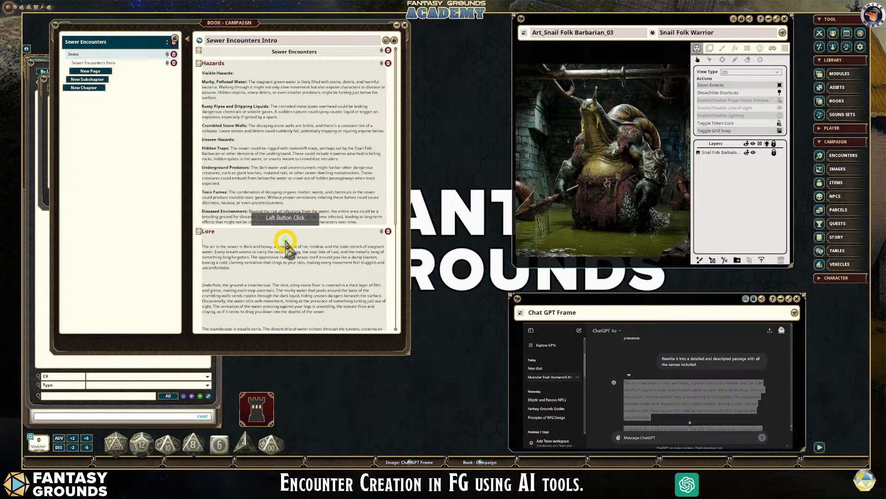
Step: Move the Lore block above the Hazards block on the Sewer Encounters Intro page
{"action": "left_click", "coordinate": [382, 230]}
{"action": "scroll", "coordinate": [335, 222], "scroll_direction": "down", "scroll_amount": 4}
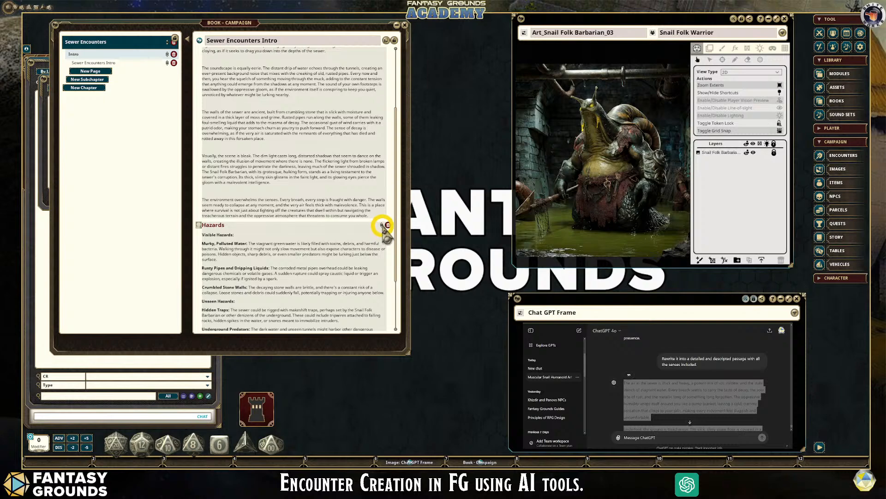
{"action": "scroll", "coordinate": [314, 210], "scroll_direction": "up", "scroll_amount": 1}
{"action": "scroll", "coordinate": [313, 208], "scroll_direction": "up", "scroll_amount": 2}
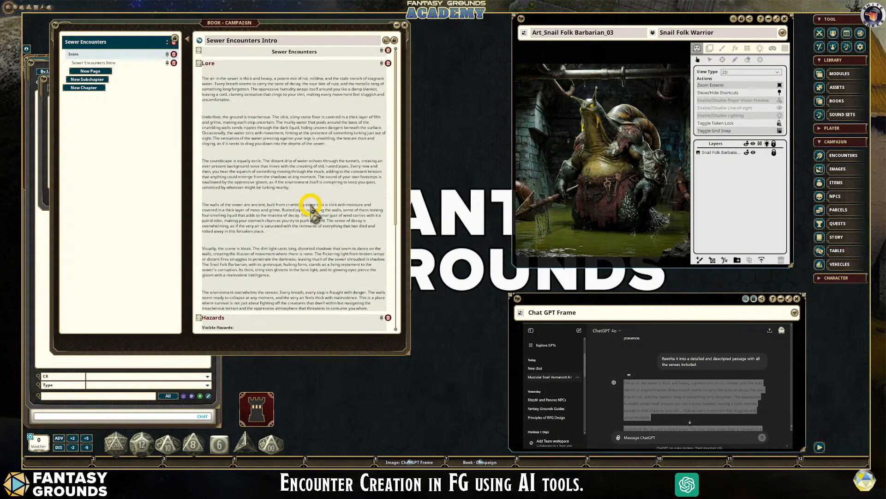
Step: Remove the extra blank lines between the Lore paragraphs, keeping the heading separate from the first paragraph
{"action": "right_click", "coordinate": [231, 149]}
{"action": "left_click", "coordinate": [212, 133]}
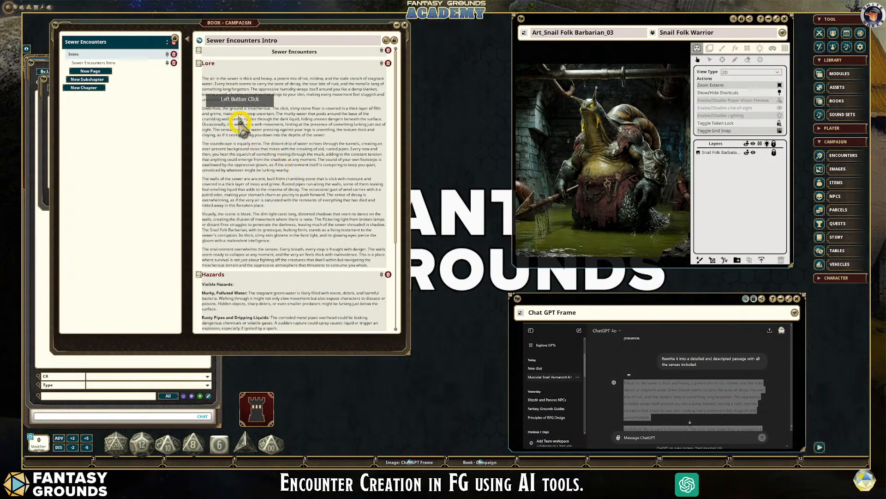
{"action": "key", "text": "Delete"}
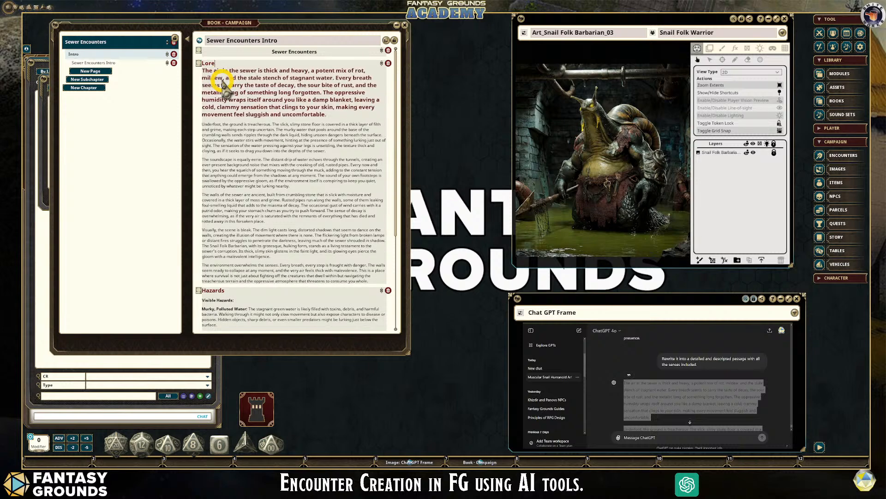
{"action": "key", "text": "Return"}
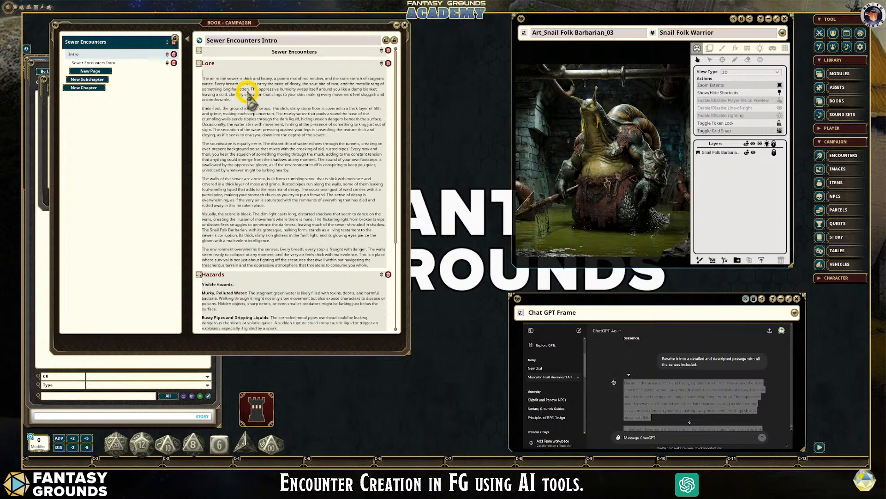
Step: Look through the Lore and Hazards blocks to check the content and layout of the intro page
{"action": "scroll", "coordinate": [248, 95], "scroll_direction": "down", "scroll_amount": 3}
{"action": "scroll", "coordinate": [248, 111], "scroll_direction": "down", "scroll_amount": 2}
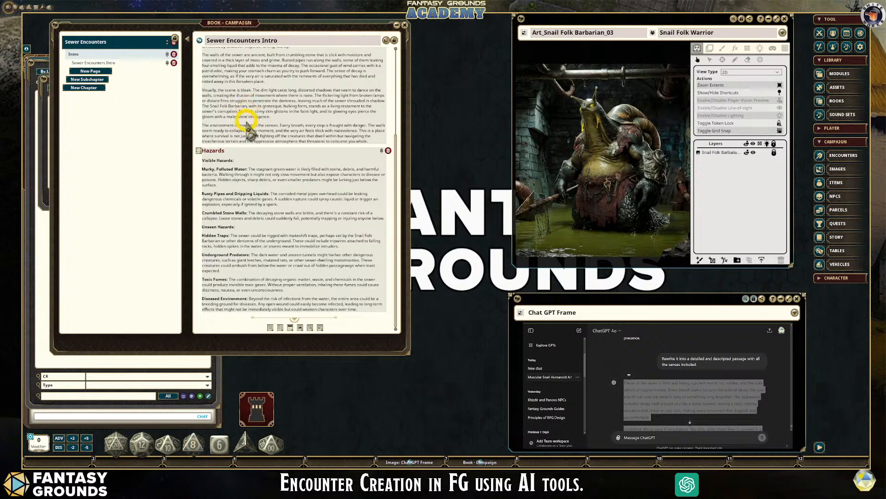
{"action": "scroll", "coordinate": [247, 157], "scroll_direction": "up", "scroll_amount": 3}
{"action": "scroll", "coordinate": [248, 161], "scroll_direction": "up", "scroll_amount": 4}
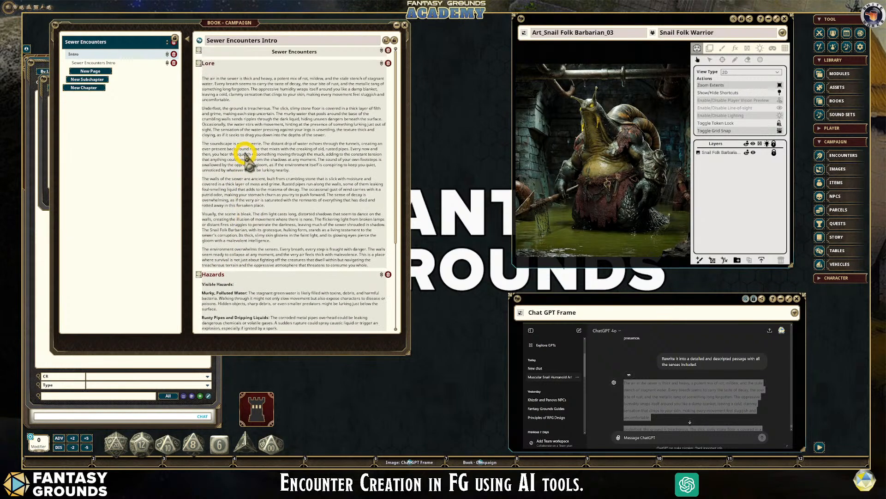
{"action": "scroll", "coordinate": [249, 141], "scroll_direction": "down", "scroll_amount": 5}
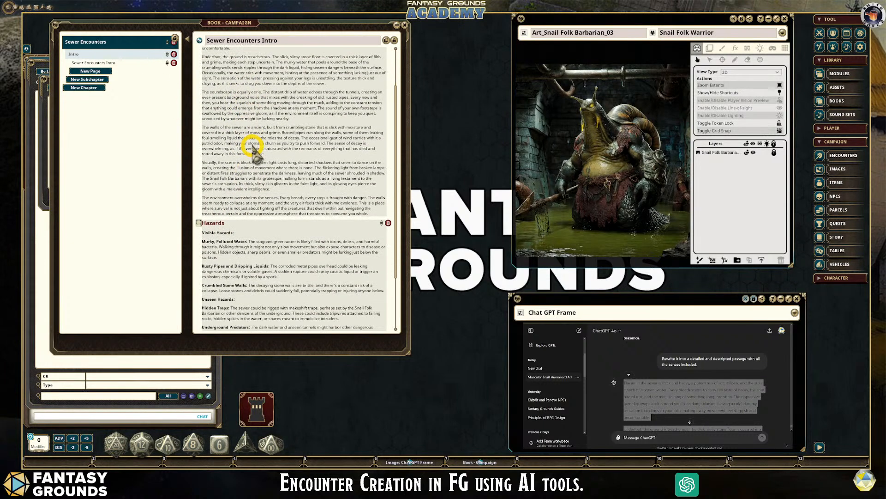
{"action": "scroll", "coordinate": [252, 146], "scroll_direction": "up", "scroll_amount": 1}
{"action": "scroll", "coordinate": [253, 147], "scroll_direction": "up", "scroll_amount": 2}
{"action": "scroll", "coordinate": [257, 148], "scroll_direction": "down", "scroll_amount": 3}
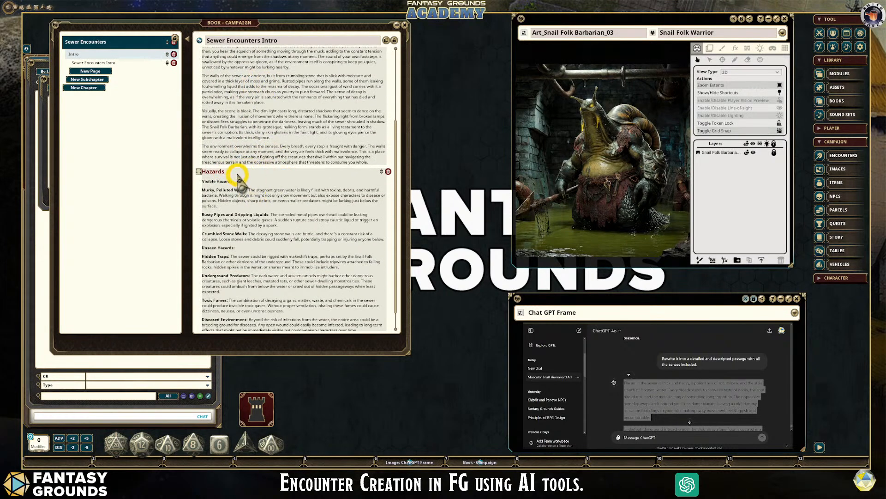
{"action": "scroll", "coordinate": [196, 159], "scroll_direction": "up", "scroll_amount": 1}
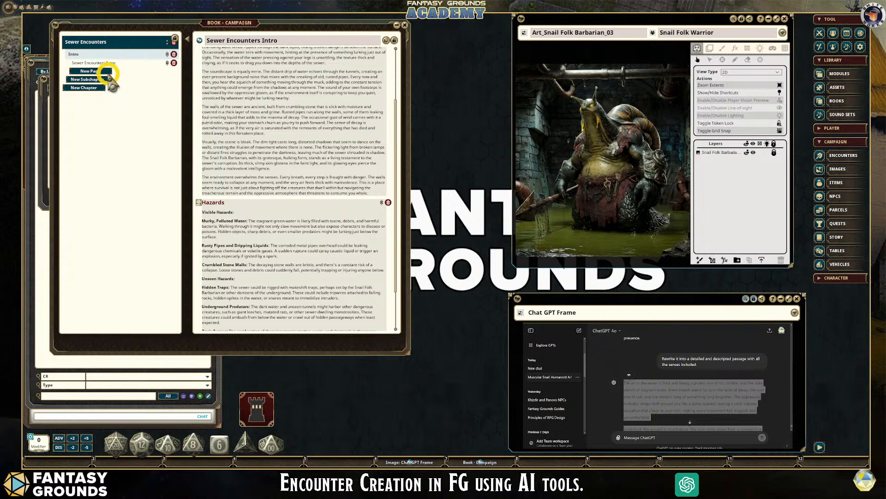
{"action": "scroll", "coordinate": [259, 104], "scroll_direction": "up", "scroll_amount": 1}
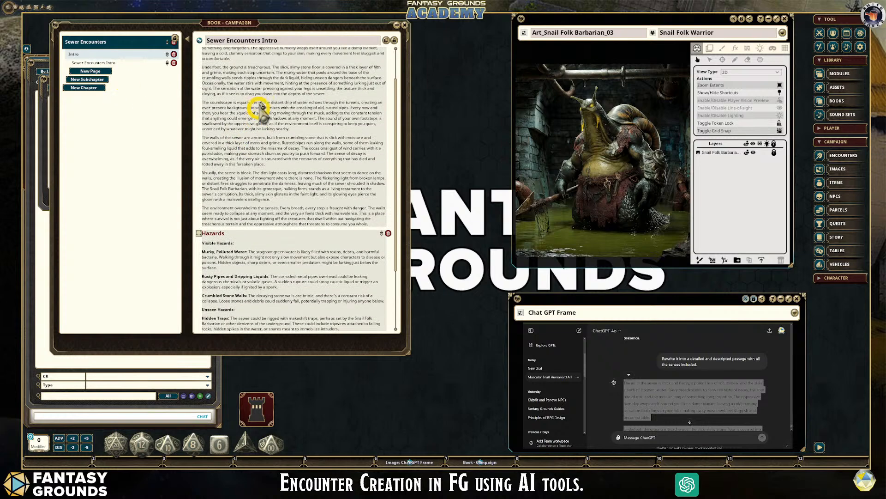
Step: Add a new page under the Intro subchapter and copy the record content of the Sewer Encounters Intro page
{"action": "left_click", "coordinate": [106, 72]}
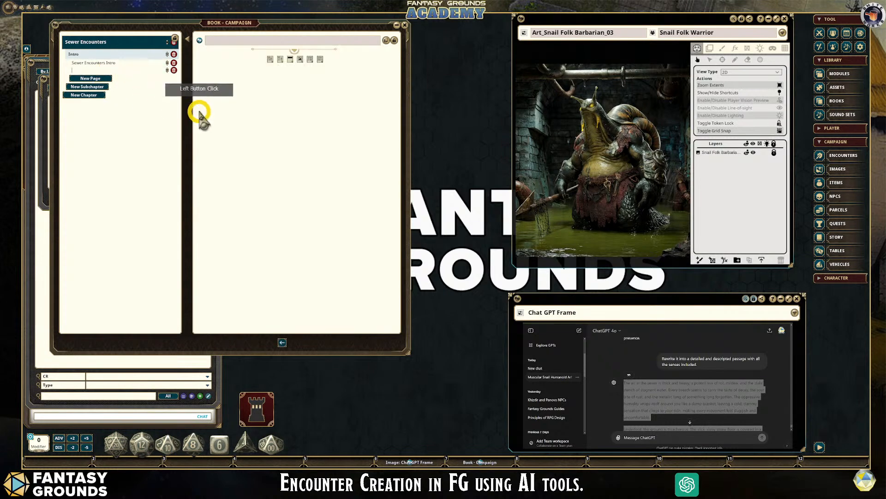
{"action": "left_click", "coordinate": [105, 63]}
{"action": "scroll", "coordinate": [307, 179], "scroll_direction": "down", "scroll_amount": 4}
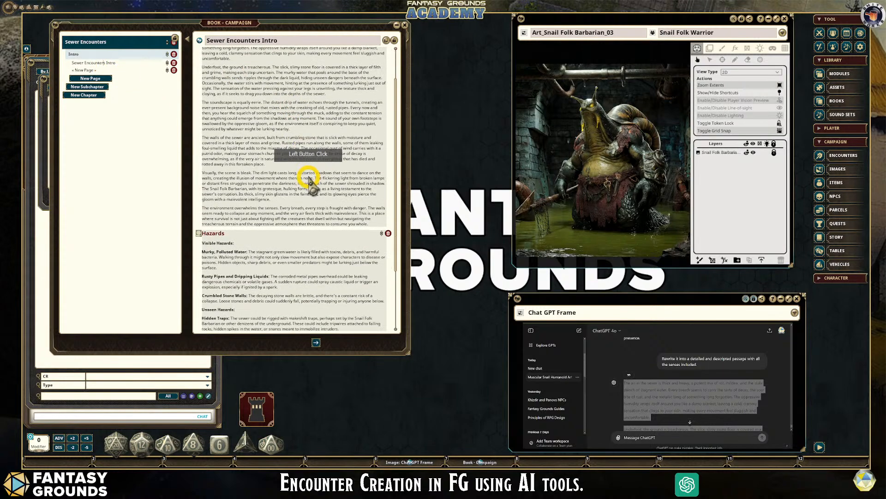
{"action": "left_click", "coordinate": [388, 41]}
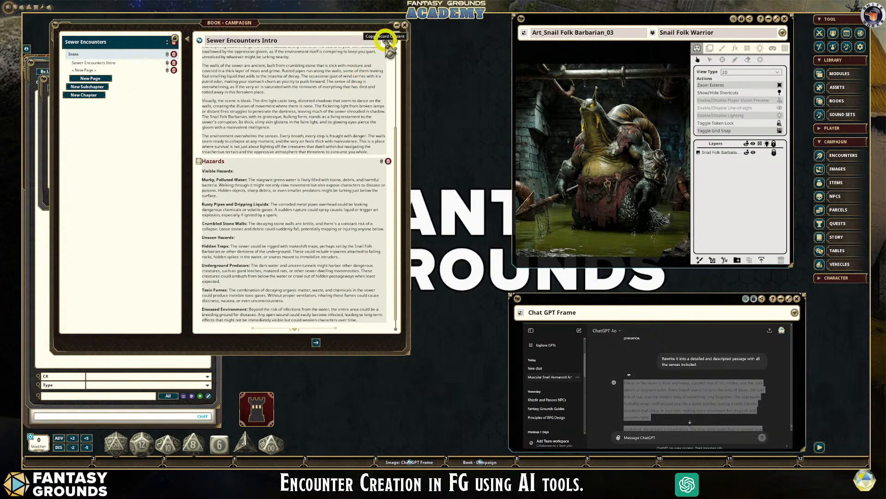
Step: Try to paste the copied content into the new blank page, and undo the paste
{"action": "left_click", "coordinate": [88, 70]}
{"action": "left_click", "coordinate": [353, 138]}
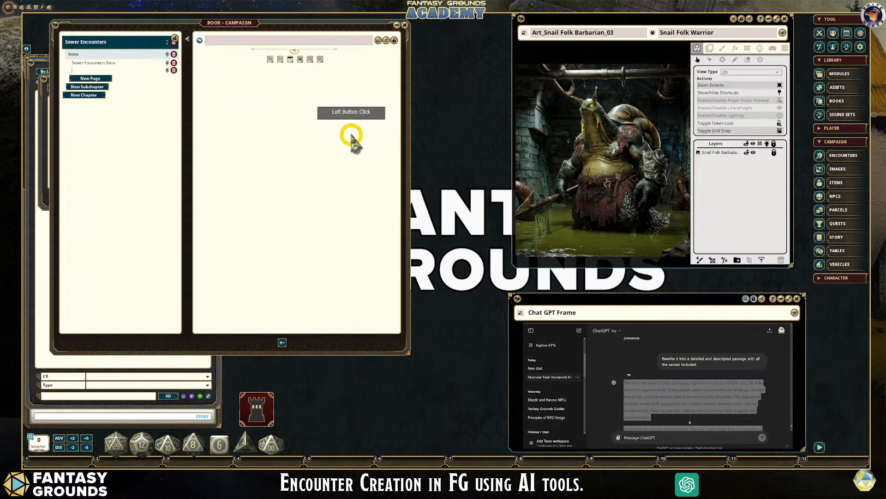
{"action": "key", "text": "ctrl+v"}
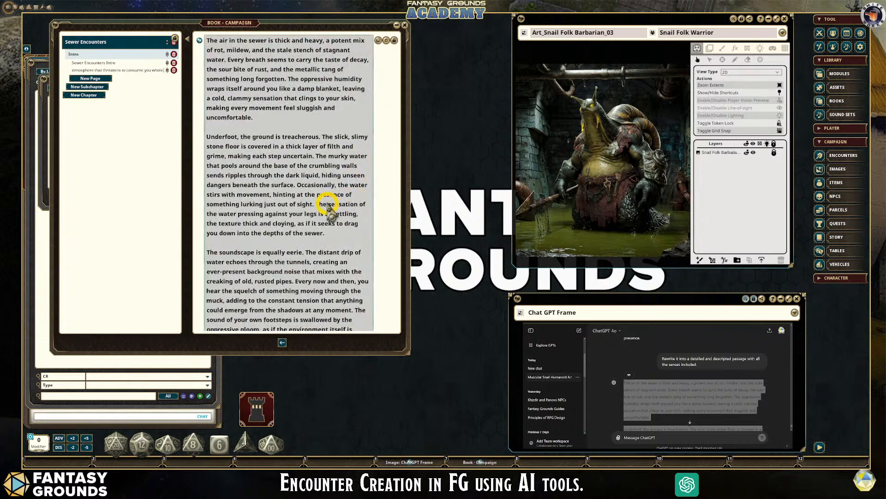
{"action": "key", "text": "ctrl+z"}
{"action": "left_click", "coordinate": [255, 91]}
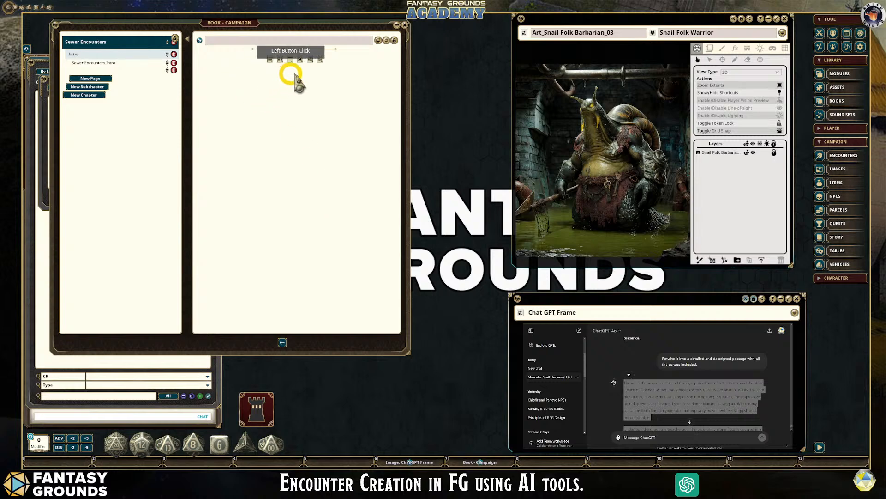
Step: Copy the record content of the Sewer Encounters Intro page and paste it into the new page
{"action": "left_click", "coordinate": [110, 62]}
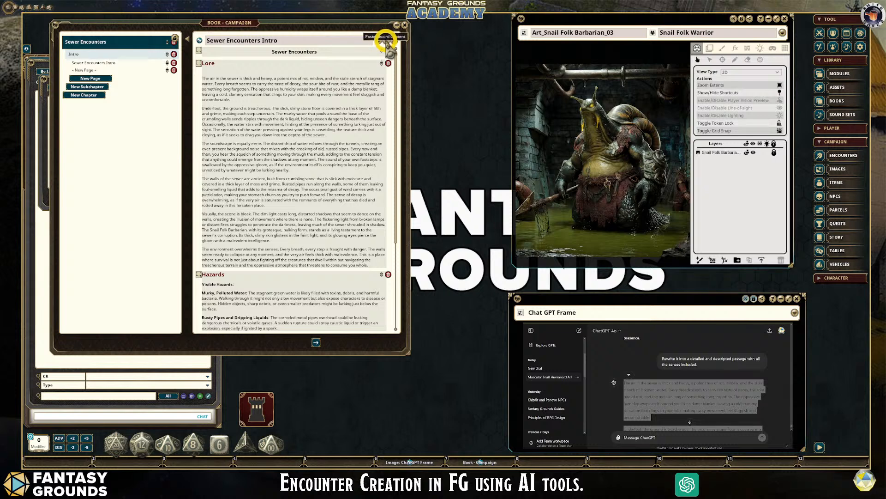
{"action": "left_click", "coordinate": [379, 40]}
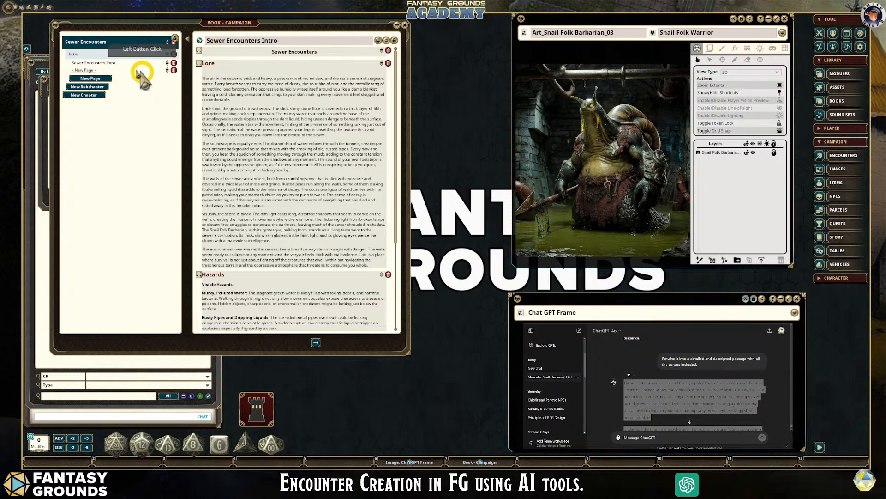
{"action": "left_click", "coordinate": [88, 70]}
{"action": "left_click", "coordinate": [301, 74]}
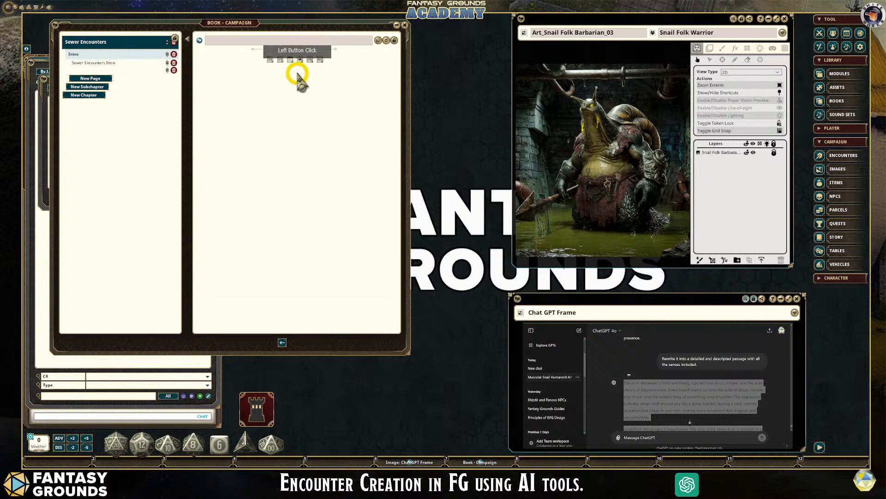
{"action": "left_click", "coordinate": [389, 46]}
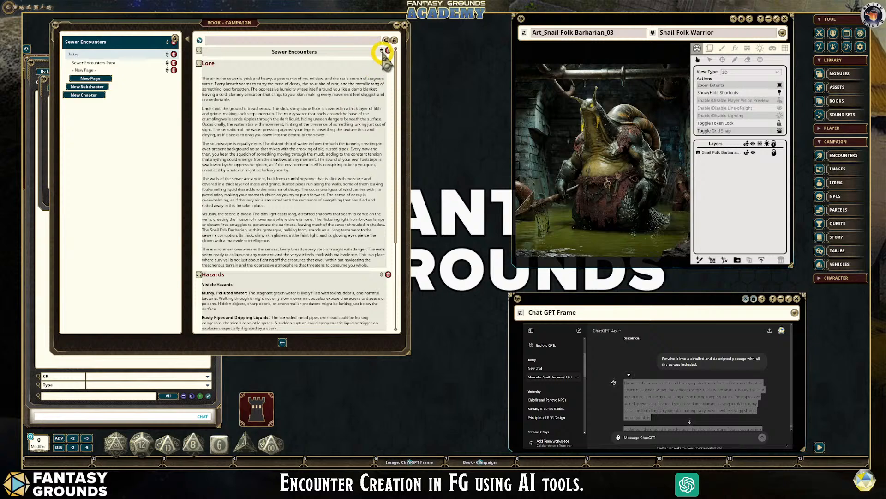
Step: Delete the Lore text block from the new page, keeping the Hazards block
{"action": "scroll", "coordinate": [356, 182], "scroll_direction": "down", "scroll_amount": 2}
{"action": "scroll", "coordinate": [356, 184], "scroll_direction": "up", "scroll_amount": 2}
{"action": "left_click", "coordinate": [387, 60]}
Step: Change the header block on the new page to "Sewer Hazards"
{"action": "mouse_move", "coordinate": [317, 51]}
{"action": "left_mouse_down"}
{"action": "mouse_move", "coordinate": [292, 55]}
{"action": "mouse_move", "coordinate": [330, 52]}
{"action": "left_mouse_up"}
{"action": "key", "text": "BackSpace"}
{"action": "key", "text": "BackSpace"}
{"action": "key", "text": "BackSpace"}
{"action": "key", "text": "BackSpace"}
{"action": "key", "text": "BackSpace"}
{"action": "key", "text": "BackSpace"}
{"action": "key", "text": "BackSpace"}
{"action": "key", "text": "BackSpace"}
{"action": "key", "text": "BackSpace"}
{"action": "key", "text": "BackSpace"}
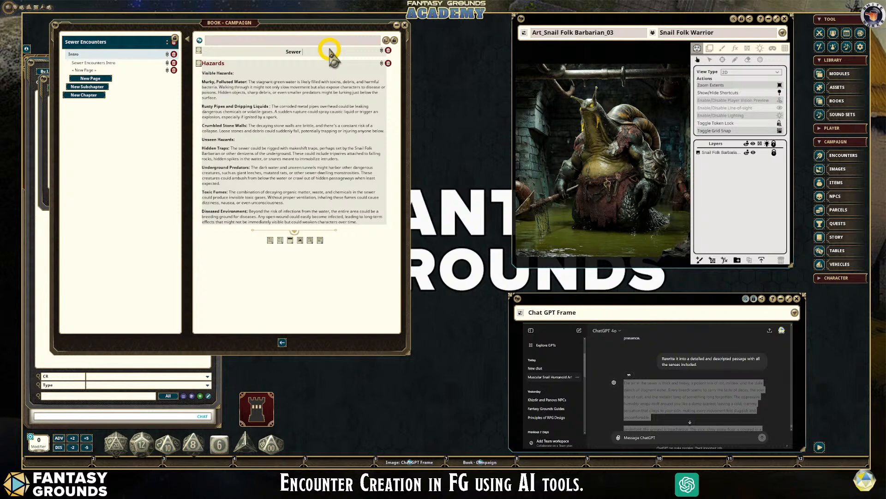
{"action": "type", "text": "Hazards"}
{"action": "left_click", "coordinate": [316, 108]}
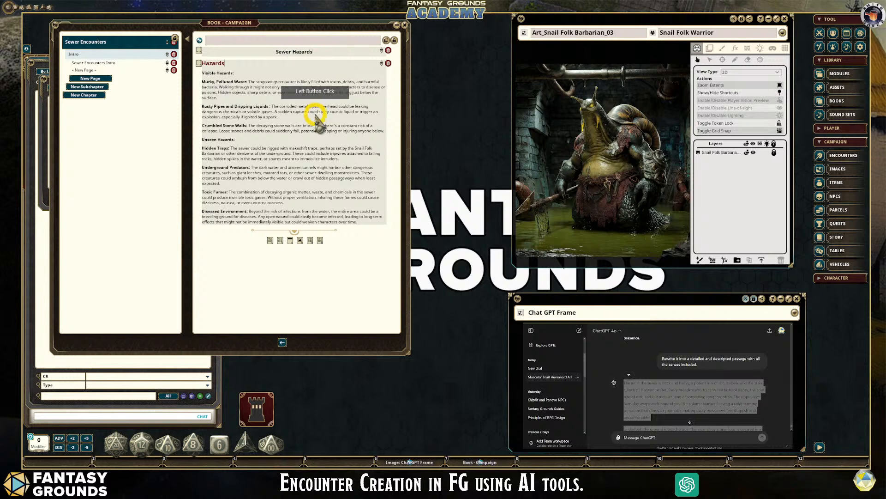
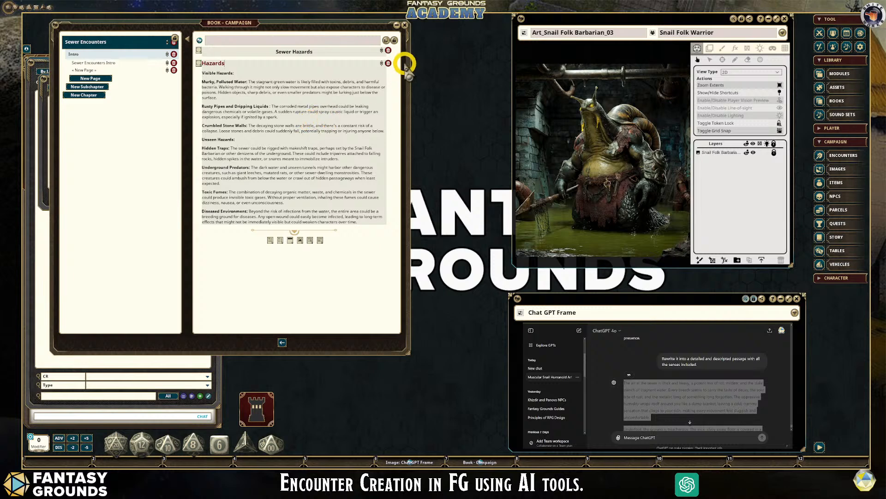
Step: Format the "Unseen Hazards" line as a heading and remove its colon
{"action": "left_click_drag", "start_coordinate": [207, 140], "coordinate": [245, 143]}
{"action": "left_click", "coordinate": [252, 144]}
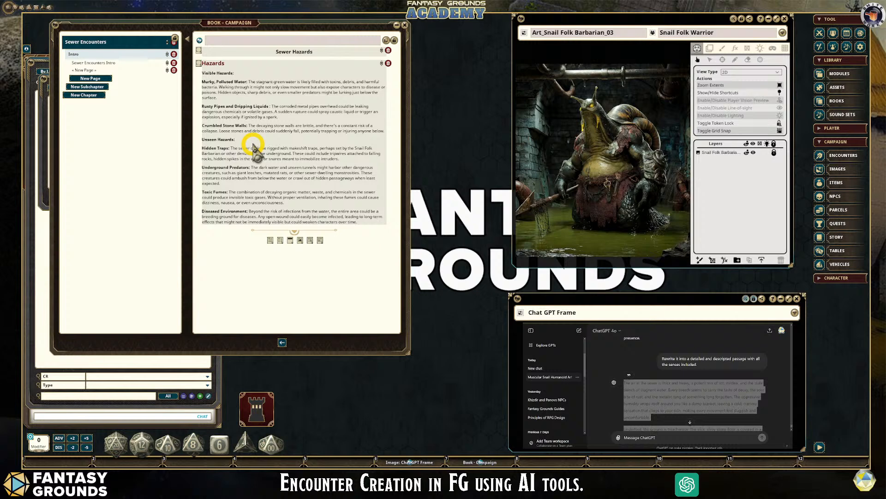
{"action": "left_click_drag", "start_coordinate": [243, 148], "coordinate": [201, 140]}
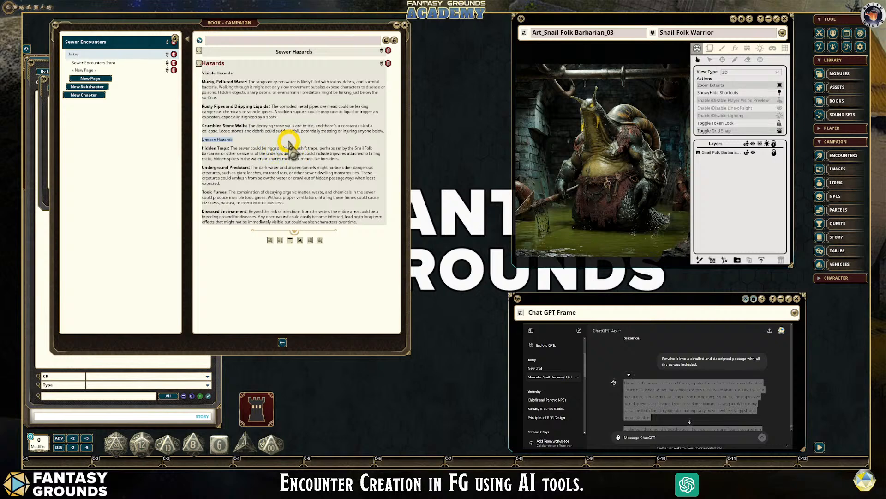
{"action": "key", "text": "ctrl+1"}
Step: Remove the Hazards heading line and turn "Visible Hazards" into the block's first heading without a colon
{"action": "left_click", "coordinate": [239, 66]}
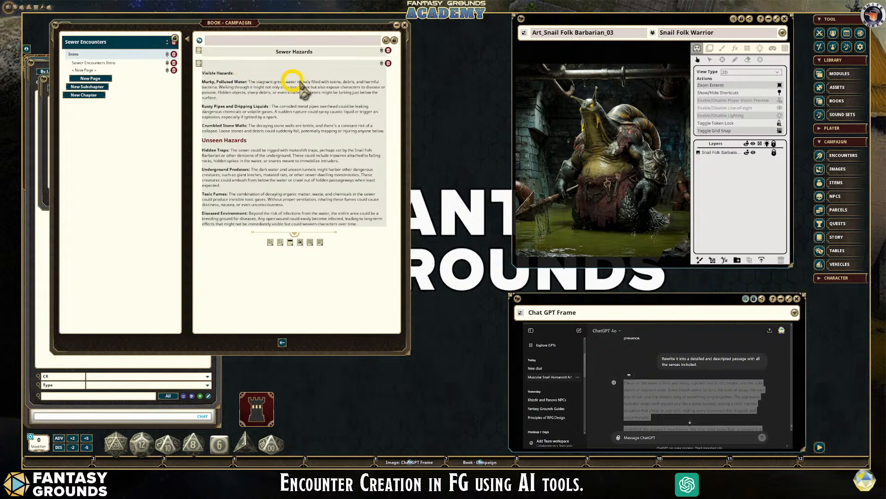
{"action": "left_click", "coordinate": [219, 77]}
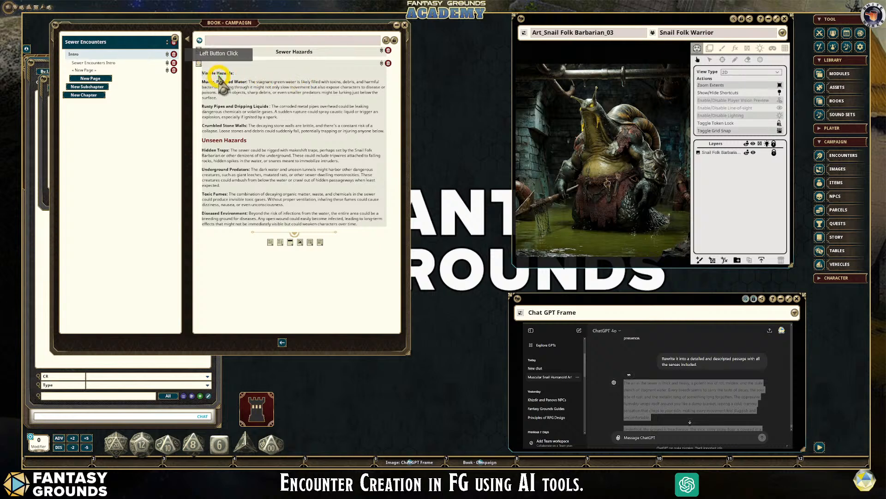
{"action": "key", "text": "ctrl+1"}
{"action": "left_click", "coordinate": [260, 66]}
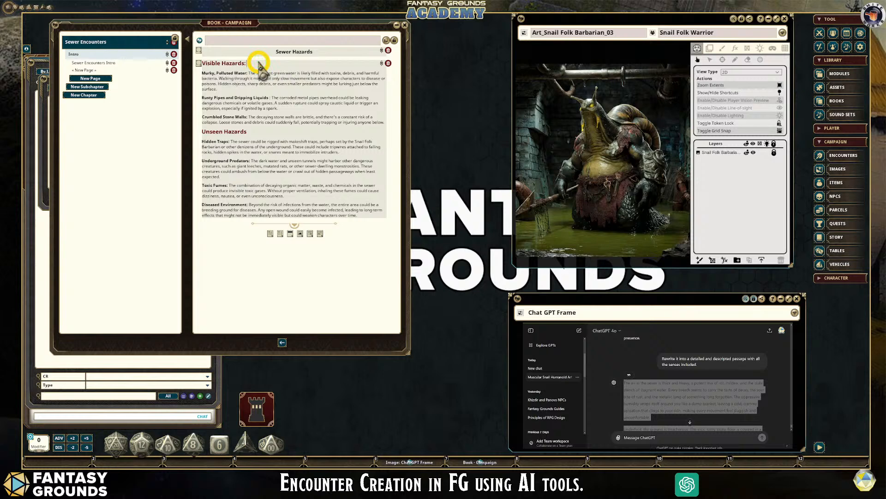
{"action": "left_click", "coordinate": [268, 133]}
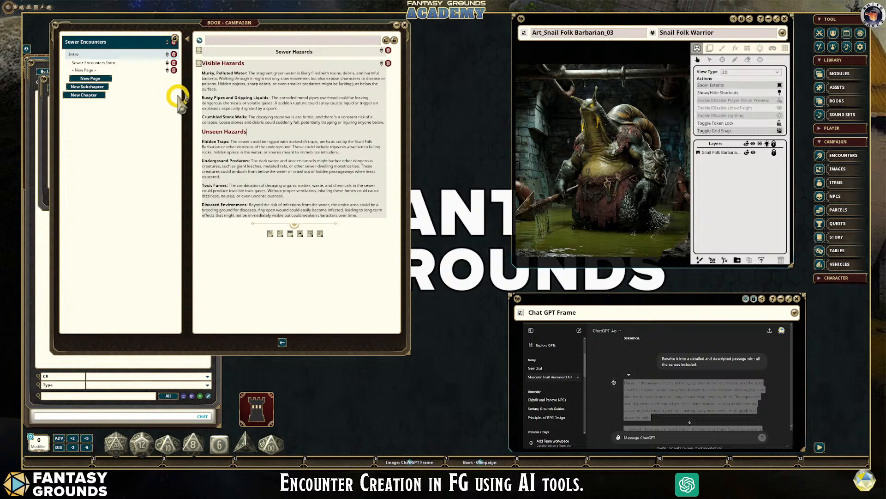
Step: Name the hazards page "Seward Hazards" and add another page under Intro named "Sewer Encounters"
{"action": "left_click", "coordinate": [90, 72]}
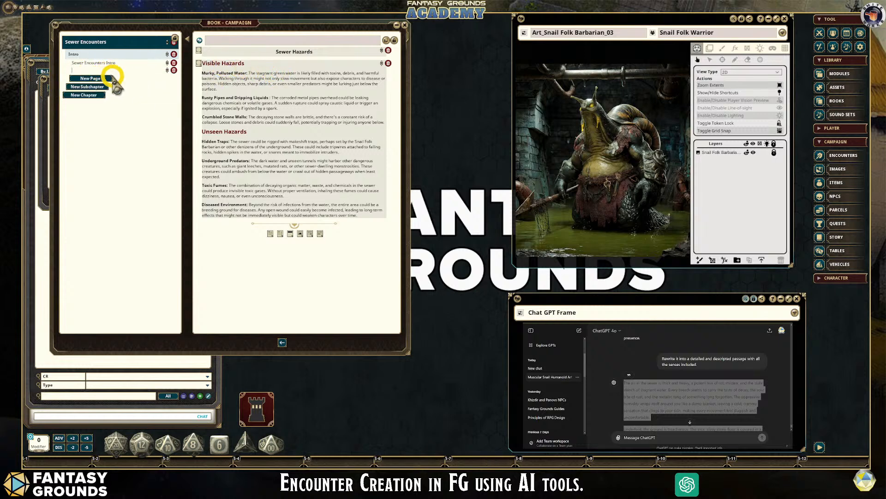
{"action": "type", "text": "Seward Hazards"}
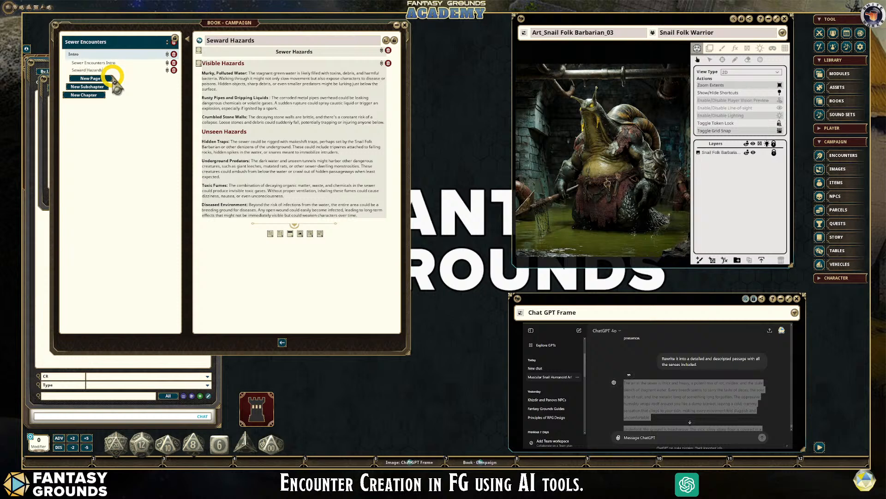
{"action": "left_click", "coordinate": [110, 79]}
{"action": "left_click", "coordinate": [100, 78]}
{"action": "type", "text": "S"}
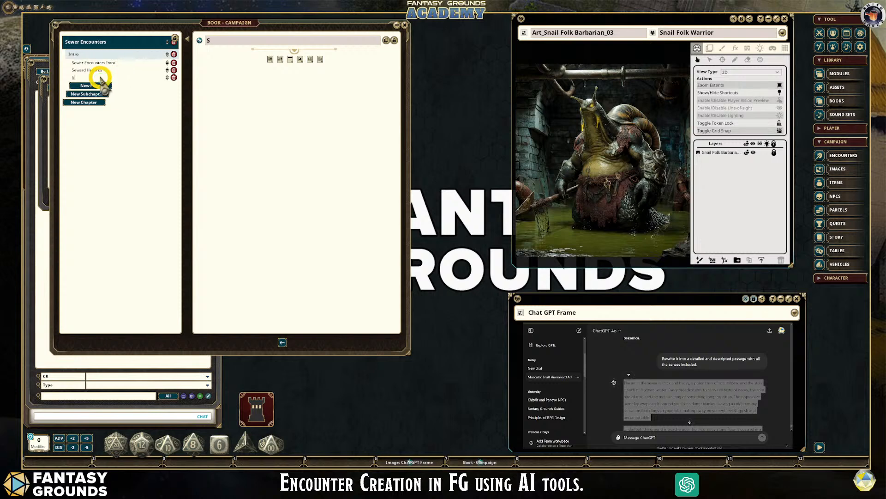
{"action": "type", "text": "ewer Encounters"}
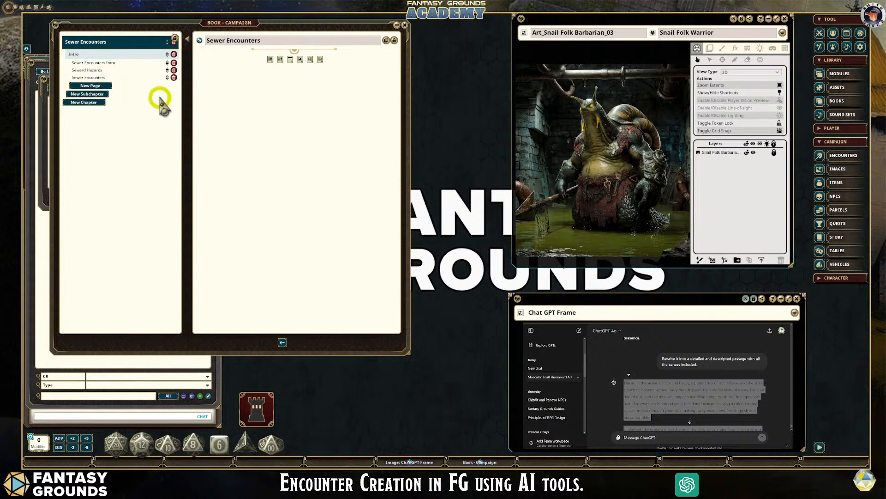
{"action": "left_click", "coordinate": [229, 97]}
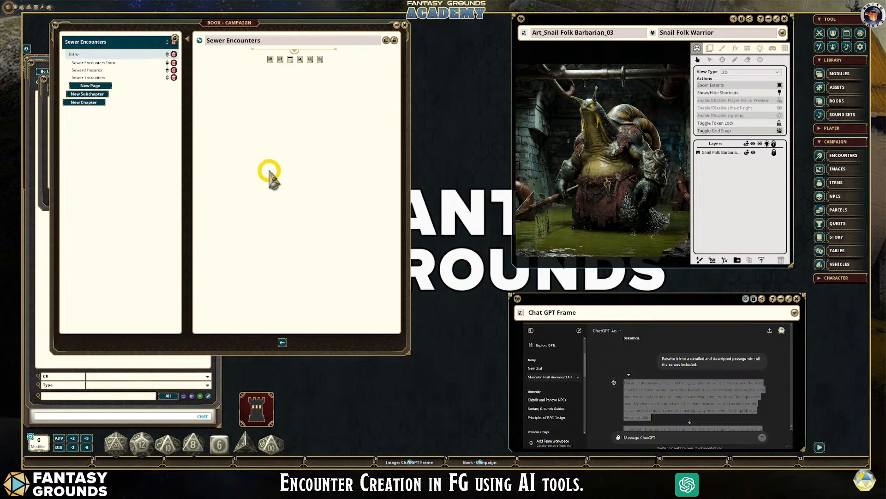
Step: Examine the Snail Folk Barbarian artwork up close for its creature and sewer details
{"action": "mouse_move", "coordinate": [293, 24]}
{"action": "left_mouse_down"}
{"action": "mouse_move", "coordinate": [323, 32]}
{"action": "mouse_move", "coordinate": [308, 30]}
{"action": "left_mouse_up"}
{"action": "left_click", "coordinate": [610, 111]}
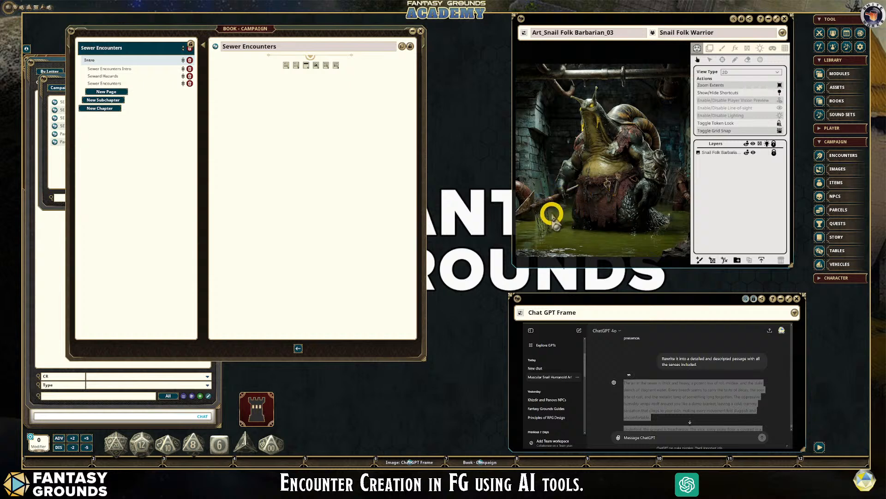
{"action": "scroll", "coordinate": [558, 194], "scroll_direction": "up", "scroll_amount": 5}
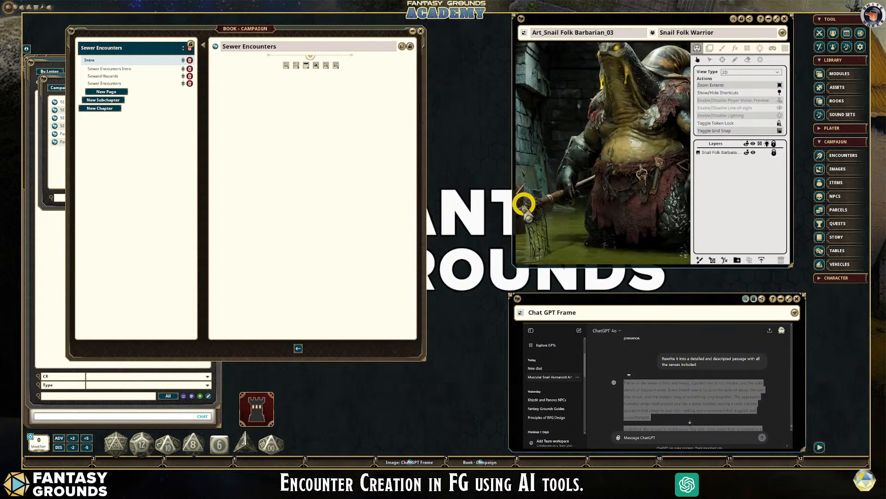
{"action": "scroll", "coordinate": [544, 201], "scroll_direction": "down", "scroll_amount": 2}
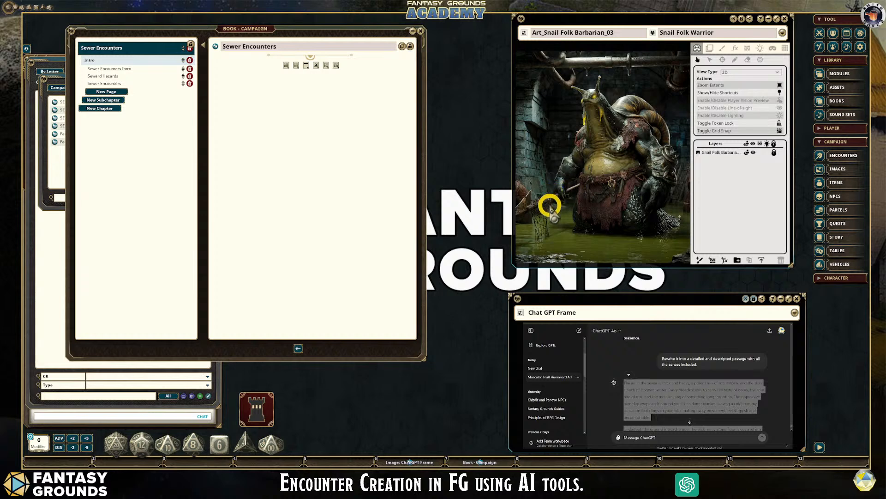
{"action": "scroll", "coordinate": [527, 196], "scroll_direction": "down", "scroll_amount": 1}
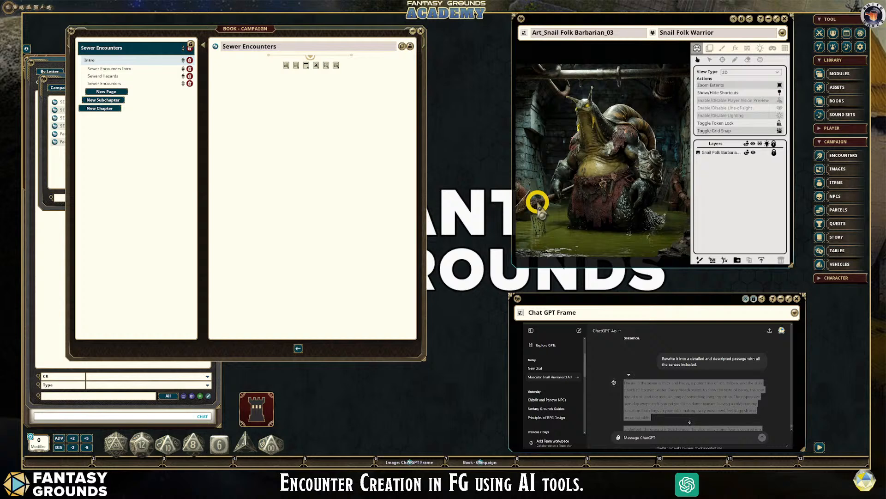
{"action": "scroll", "coordinate": [533, 208], "scroll_direction": "up", "scroll_amount": 3}
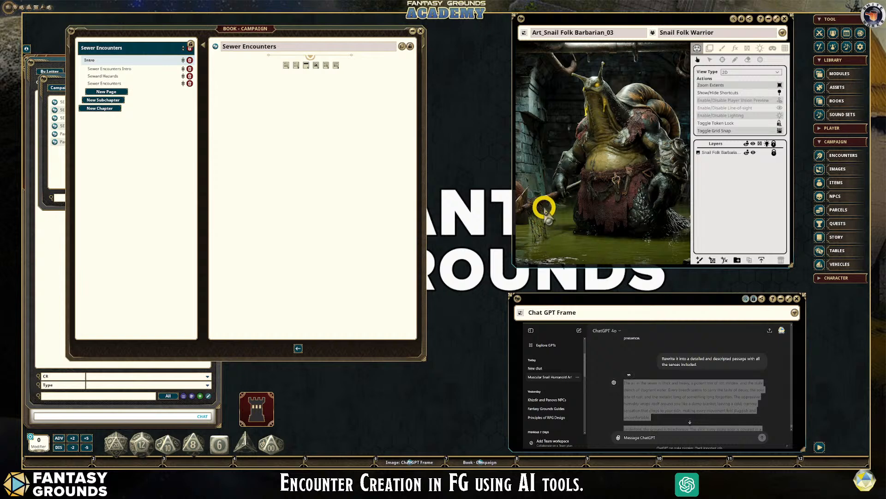
{"action": "scroll", "coordinate": [547, 209], "scroll_direction": "down", "scroll_amount": 3}
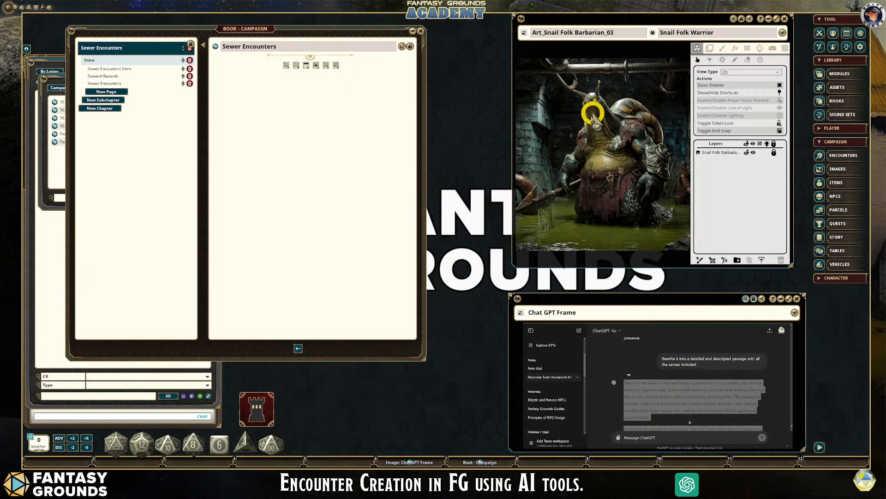
{"action": "scroll", "coordinate": [574, 194], "scroll_direction": "down", "scroll_amount": 2}
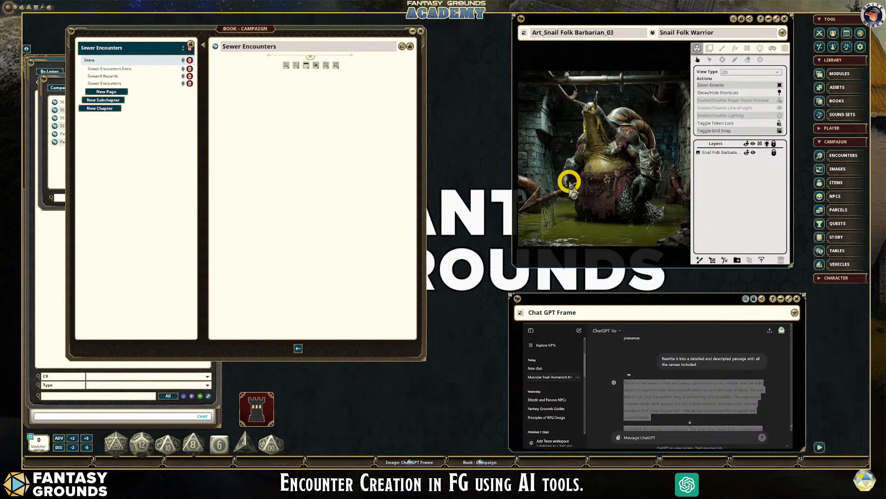
Step: Close the campaign book and reposition the Snail Folk Barbarian image window
{"action": "left_click_drag", "start_coordinate": [287, 33], "coordinate": [332, 34]}
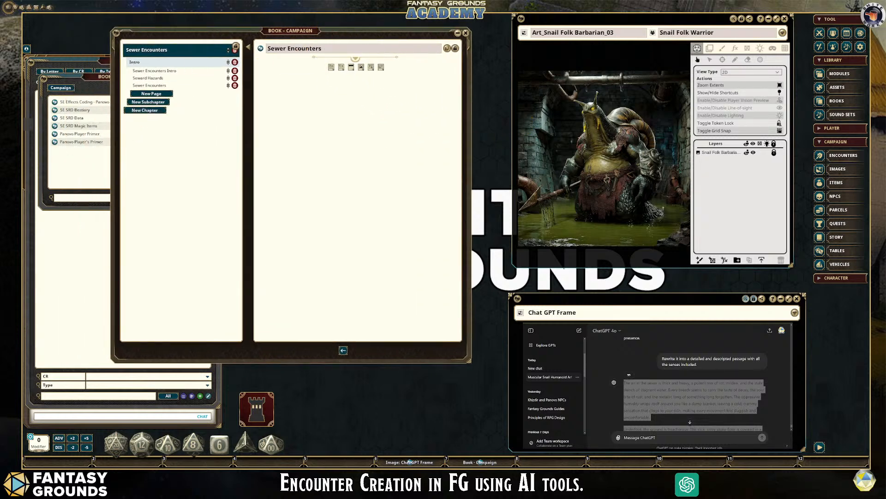
{"action": "left_click", "coordinate": [225, 198]}
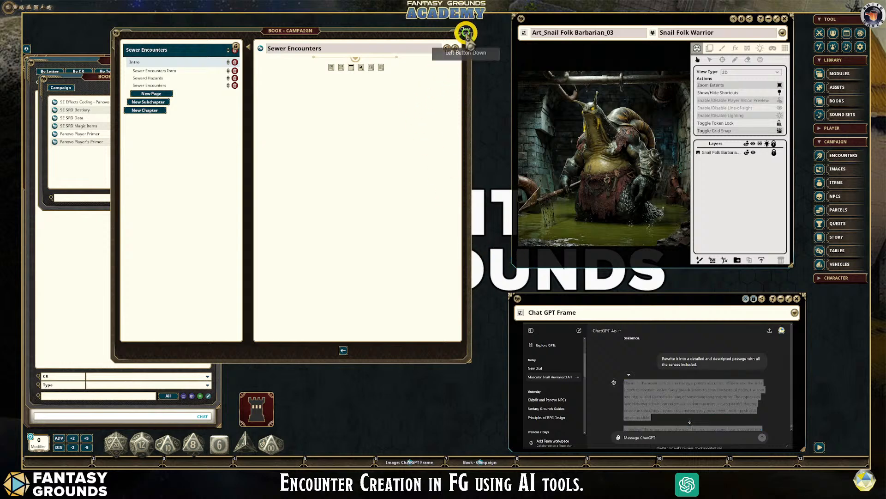
{"action": "left_click", "coordinate": [465, 33]}
{"action": "left_click_drag", "start_coordinate": [607, 22], "coordinate": [586, 30]}
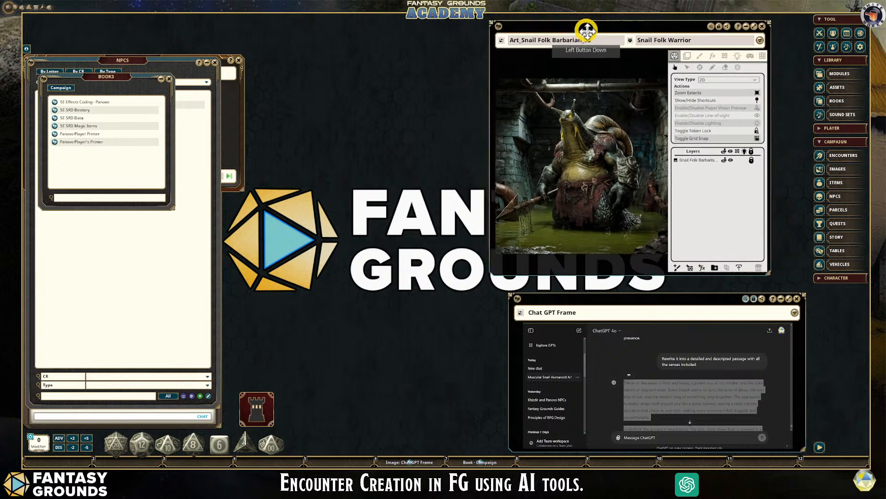
Step: Rename the Frog Humanoids_01 image in the Sewer Encounters image group to "Art_Frog Humanoids_01" and close it
{"action": "left_click", "coordinate": [852, 90]}
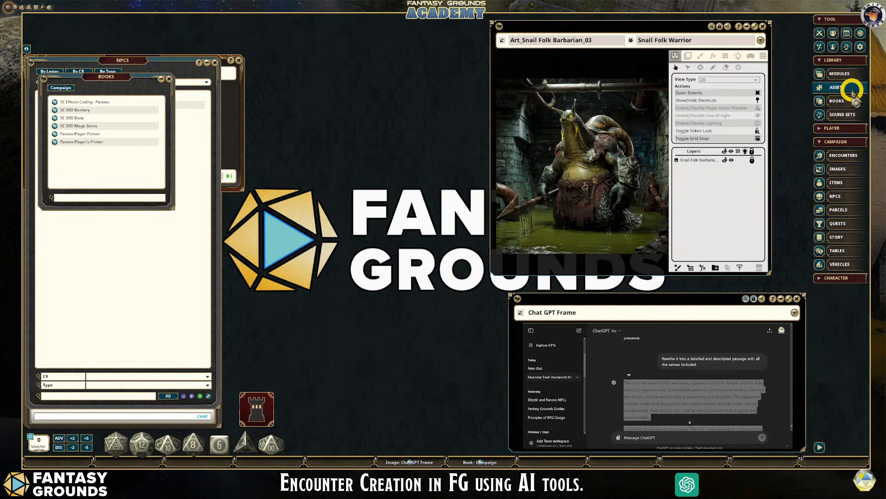
{"action": "left_click", "coordinate": [852, 90]}
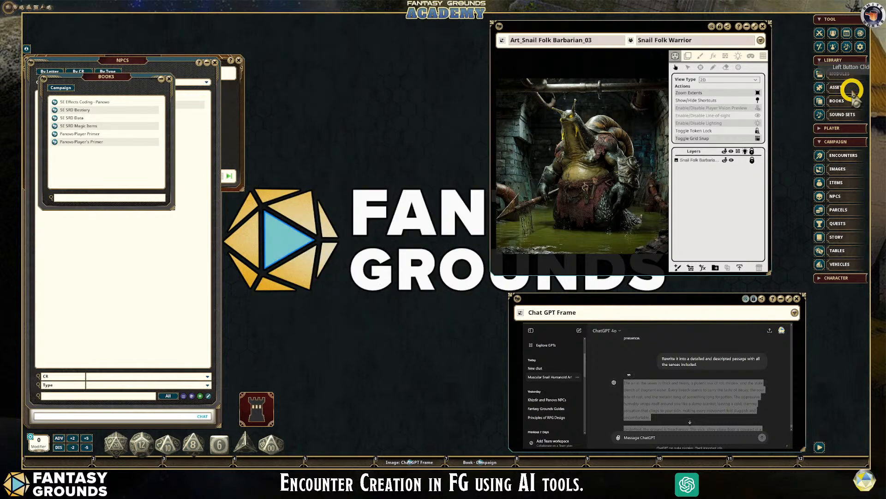
{"action": "left_click", "coordinate": [849, 170]}
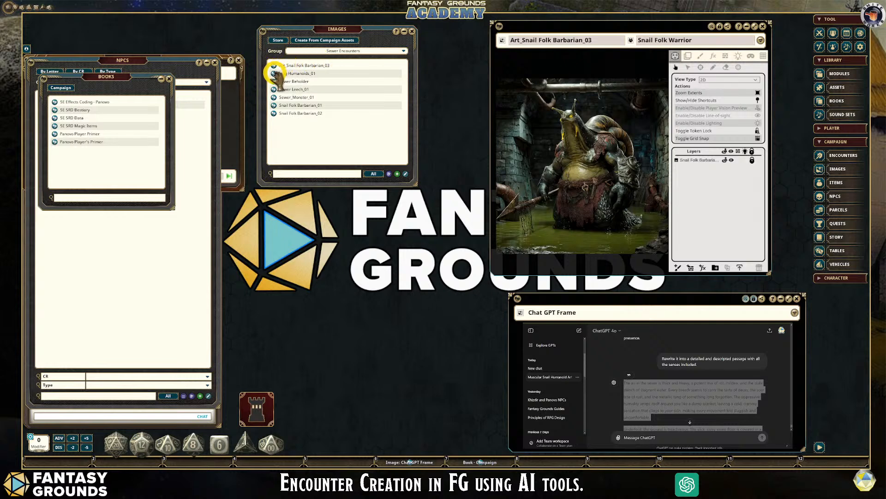
{"action": "left_click", "coordinate": [275, 74]}
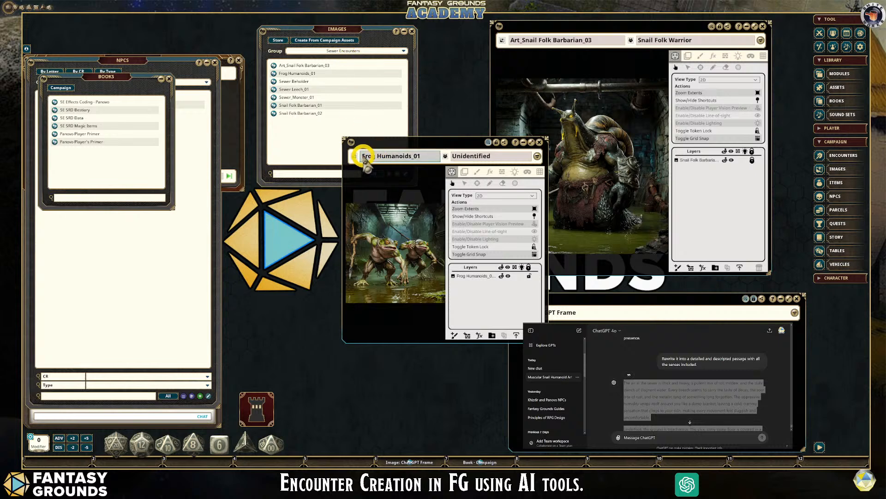
{"action": "left_click", "coordinate": [385, 164]}
{"action": "type", "text": "Art_"}
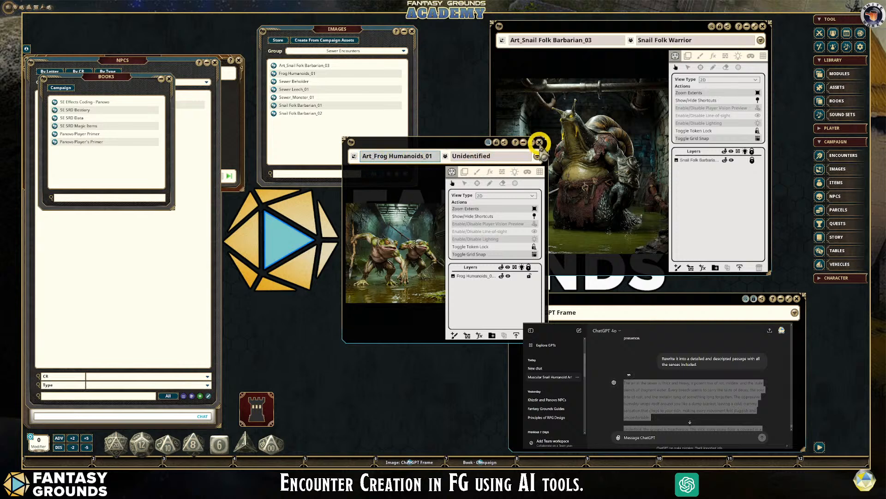
{"action": "left_click", "coordinate": [539, 142]}
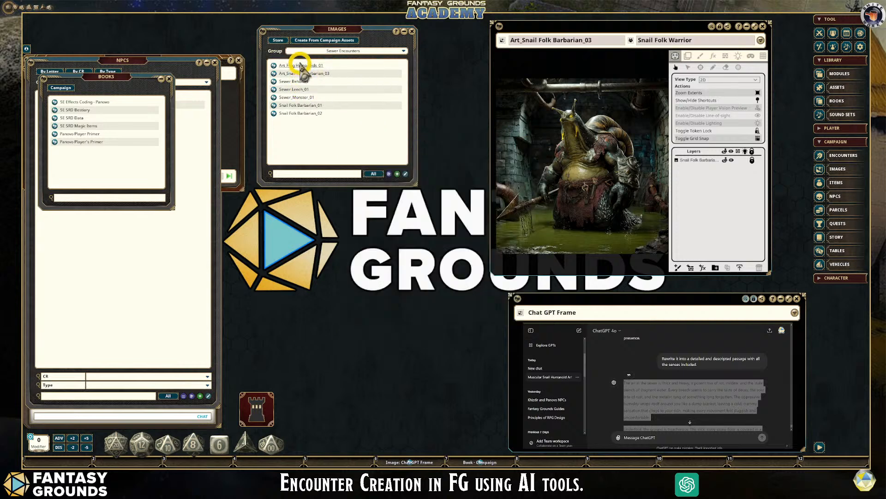
Step: Rename the Sewer Beholder image to "Art_Sewer Beholder"
{"action": "left_click", "coordinate": [274, 82]}
{"action": "left_click", "coordinate": [373, 156]}
{"action": "type", "text": "Art_Sewer Beholder"}
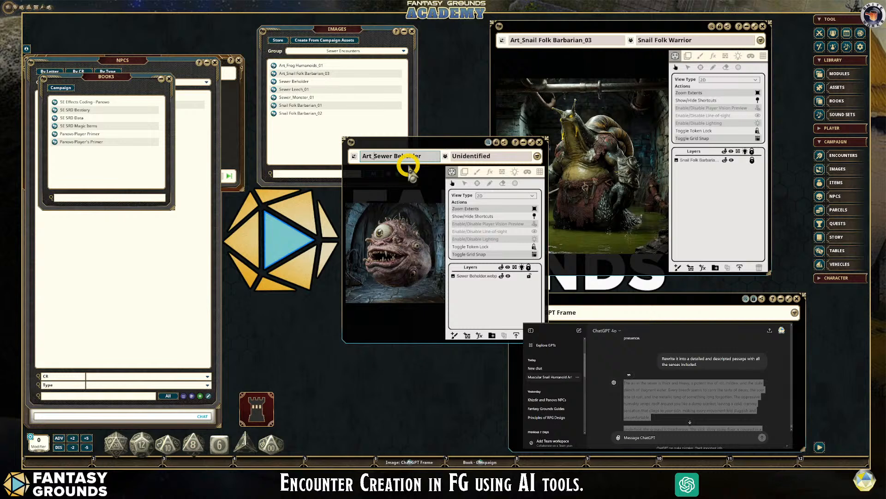
Step: Close the Sewer Beholder artwork, then rename the Sewer Leech_01 image to "Art_Sewer Leech_01" and close it
{"action": "left_click", "coordinate": [539, 143]}
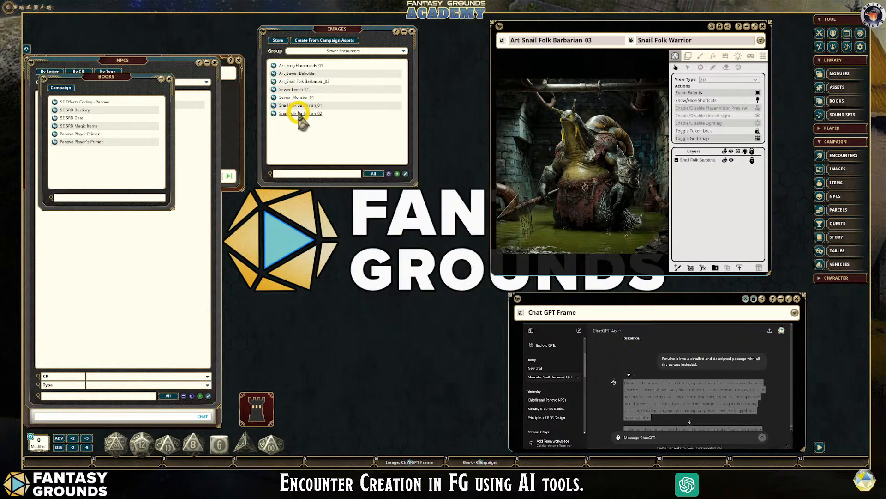
{"action": "left_click", "coordinate": [275, 89]}
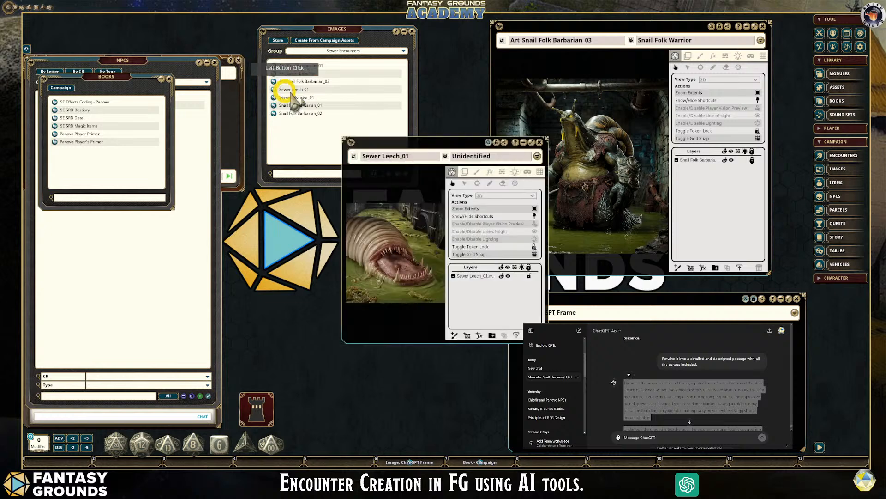
{"action": "left_click", "coordinate": [363, 157]}
{"action": "type", "text": "A"}
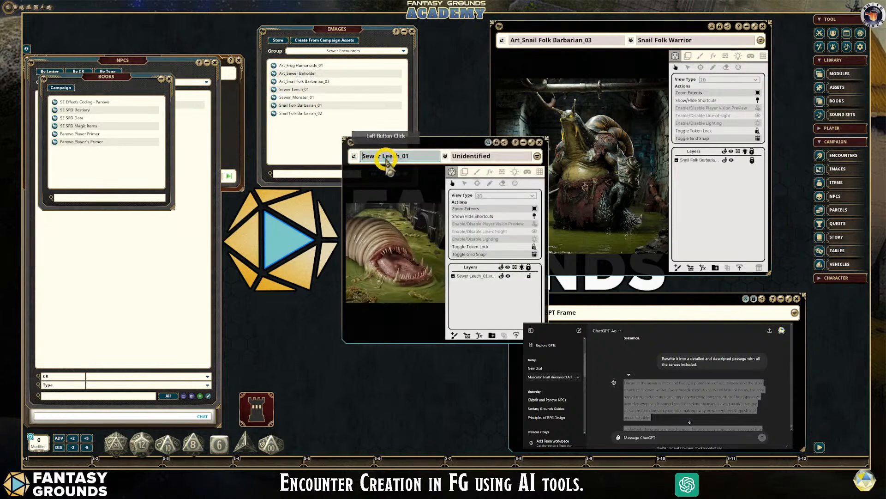
{"action": "type", "text": "rt_"}
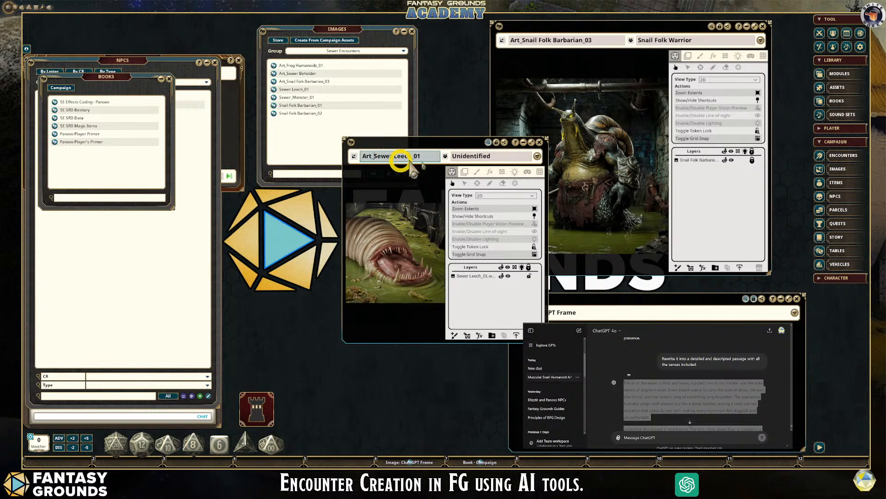
{"action": "left_click", "coordinate": [533, 142]}
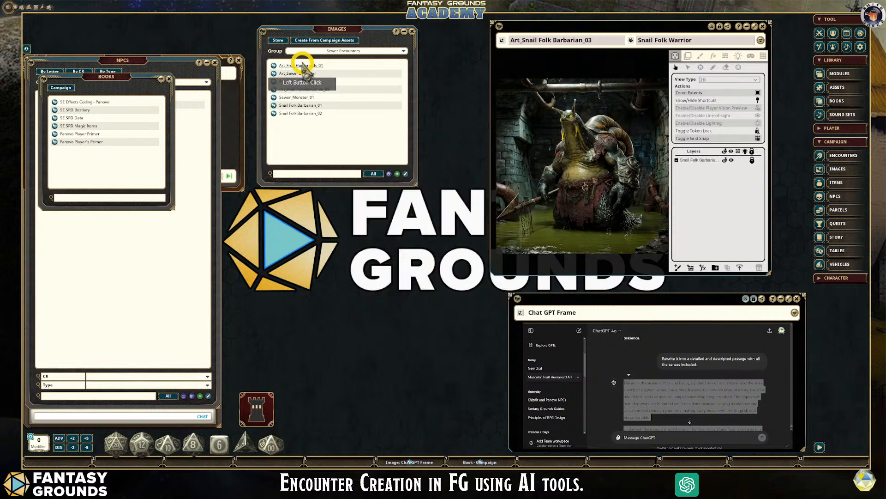
Step: Rename the Sewer_Monster_01 image in the Sewer Encounters group to "Art_Sewer_Monster_01" and close it
{"action": "left_click", "coordinate": [274, 98]}
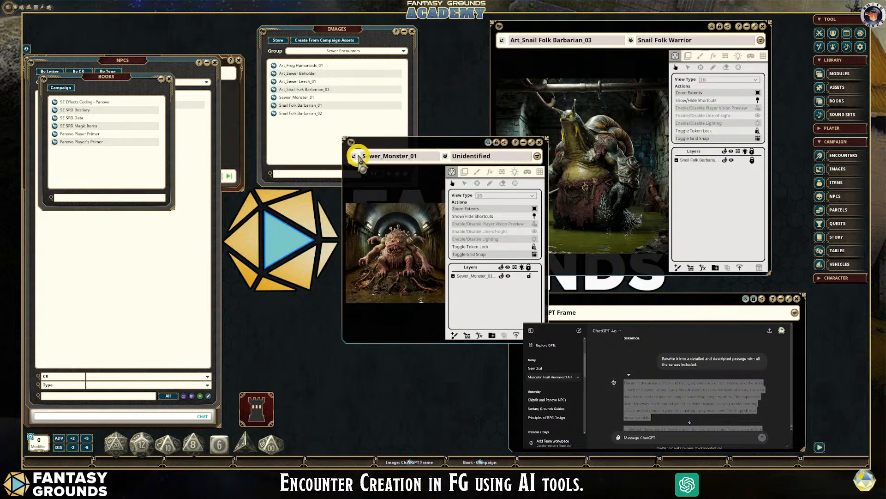
{"action": "left_click", "coordinate": [363, 157]}
{"action": "left_click", "coordinate": [372, 158]}
{"action": "type", "text": "Art_"}
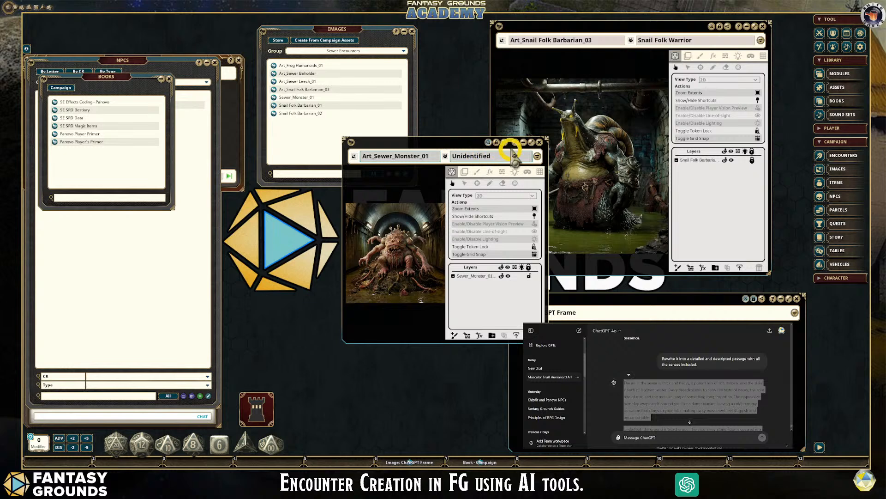
{"action": "left_click", "coordinate": [539, 142]}
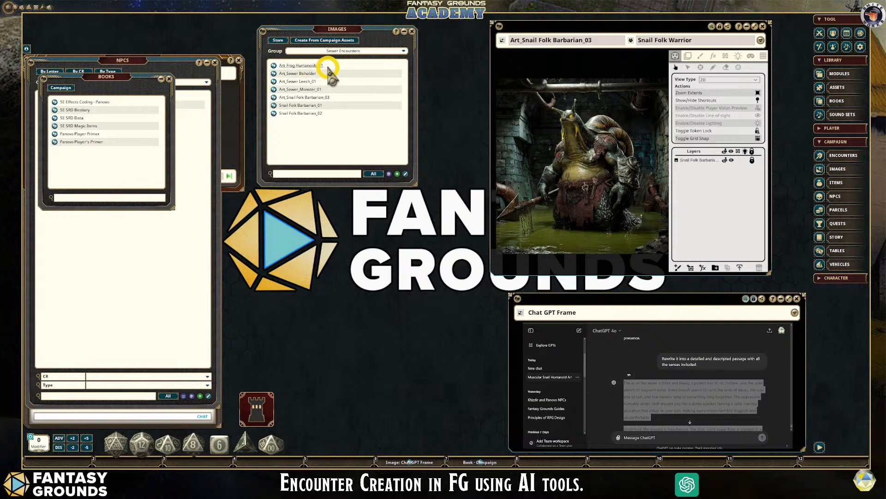
Step: Rename the Snail Folk Barbarian_01 image to "Art_Snail Folk Barbarian_01" and close it
{"action": "left_click", "coordinate": [273, 105]}
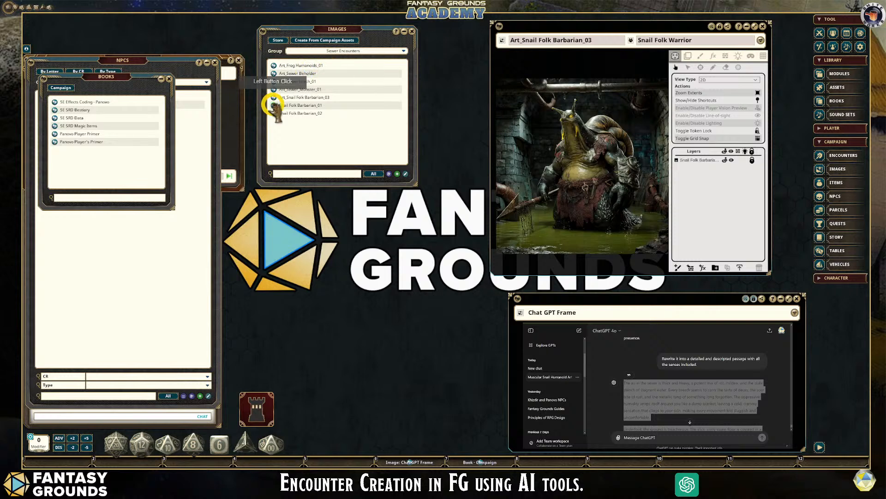
{"action": "left_click", "coordinate": [368, 157]}
{"action": "type", "text": "Art_Snail Folk Barbarian_"}
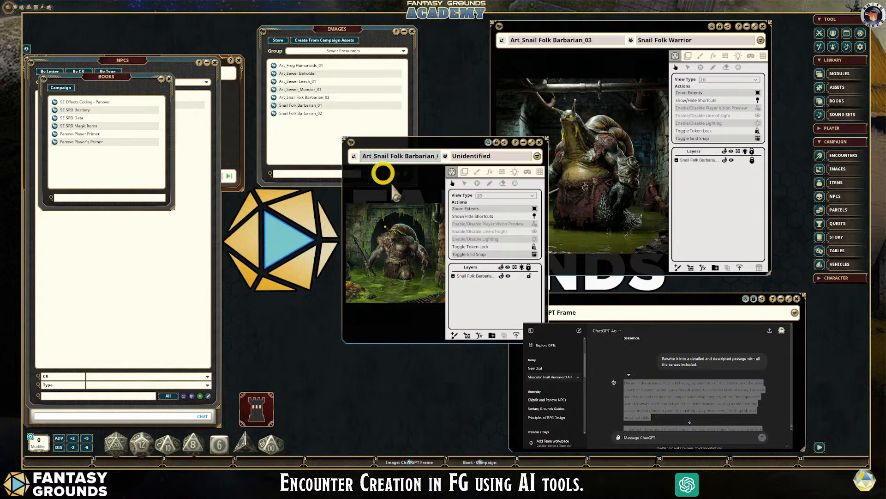
{"action": "left_click", "coordinate": [539, 142]}
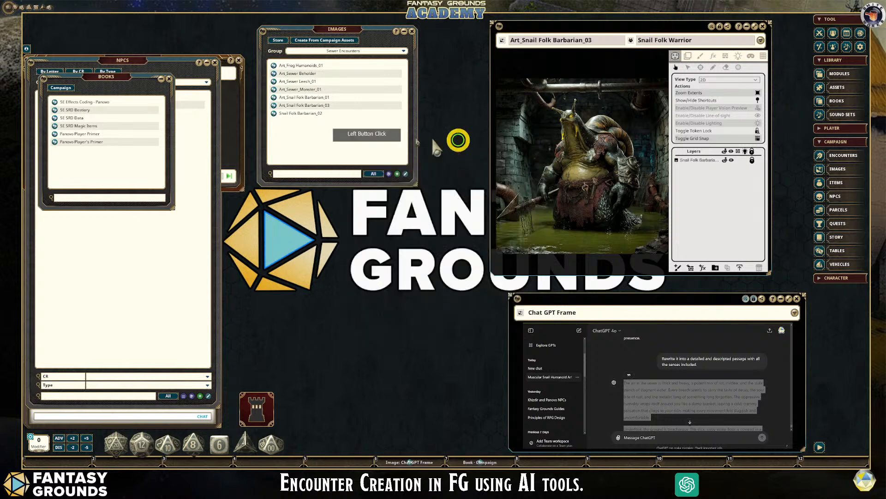
Step: Rename the Snail Folk Barbarian_02 image to "Art_Snail Folk Barbarian_02" and close it
{"action": "left_click", "coordinate": [274, 113]}
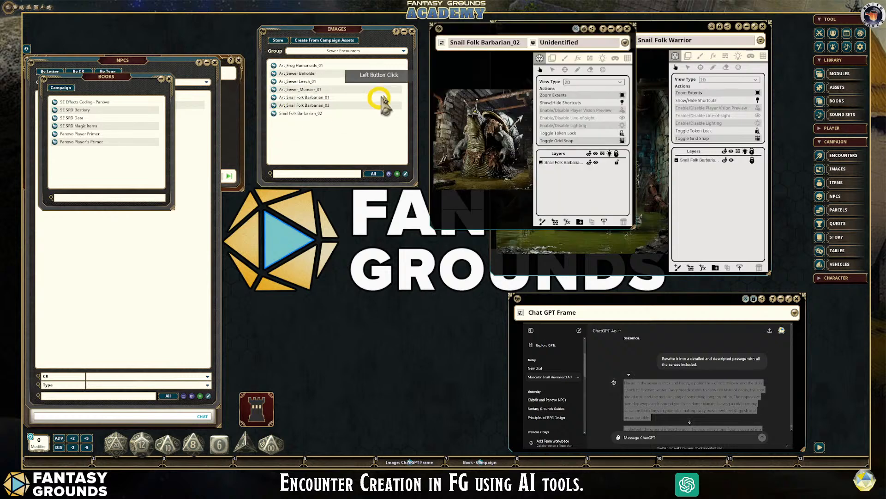
{"action": "left_click", "coordinate": [455, 42]}
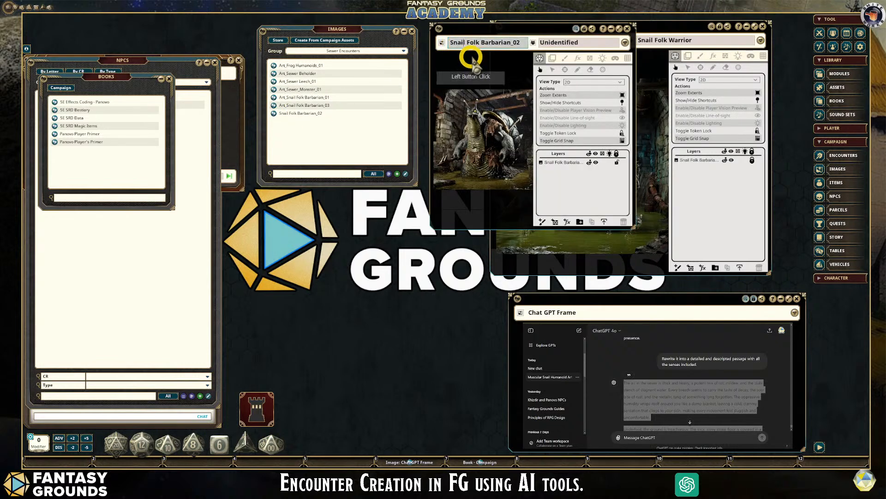
{"action": "type", "text": "Art_"}
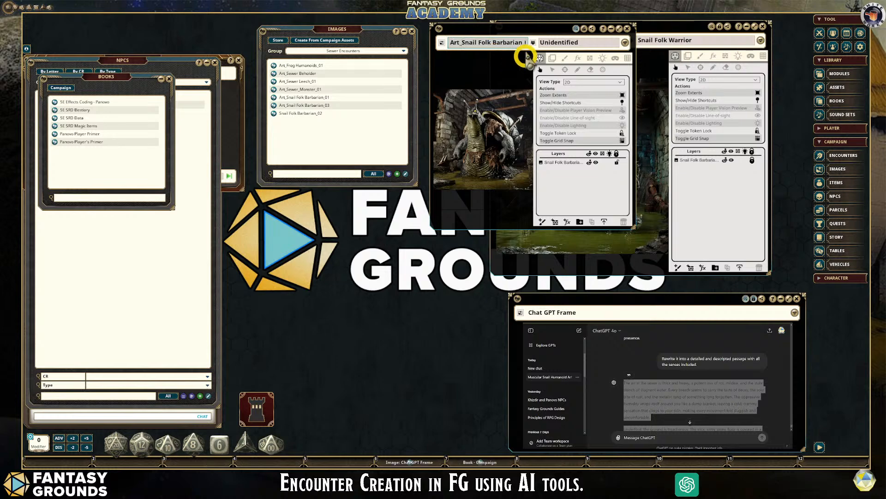
{"action": "left_click", "coordinate": [627, 29]}
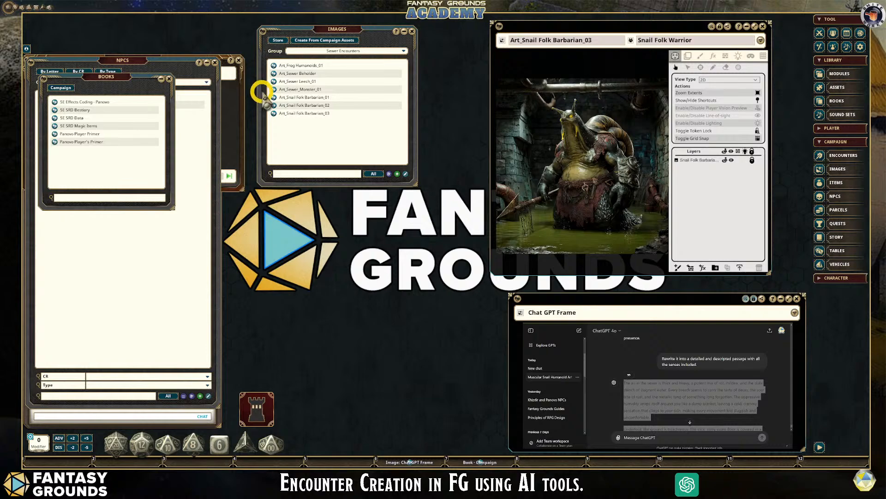
Step: Open the Art_Sewer_Monster_01 image, place its window over the Snail Folk Barbarian artwork and enlarge it to match
{"action": "left_click", "coordinate": [300, 89]}
{"action": "left_click_drag", "start_coordinate": [446, 143], "coordinate": [595, 27]}
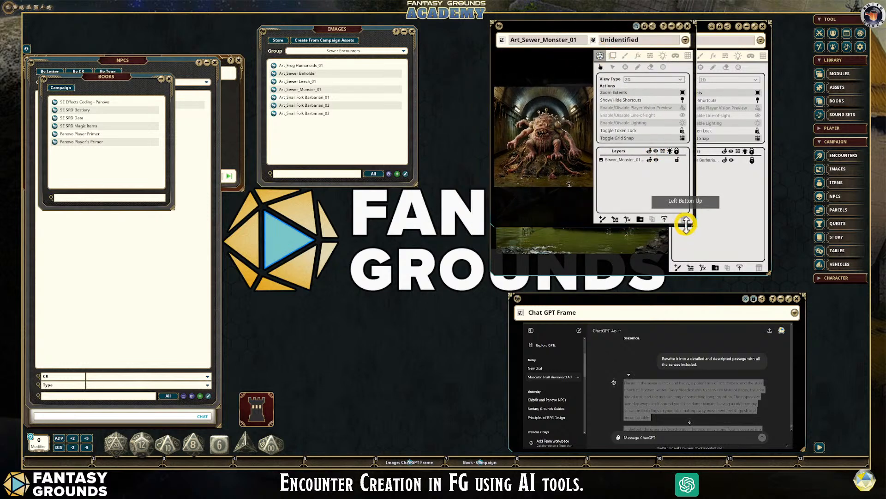
{"action": "left_click_drag", "start_coordinate": [687, 224], "coordinate": [772, 272]}
Step: Examine the Sewer Monster artwork up close and in full for the creature's features and its sewer surroundings
{"action": "scroll", "coordinate": [575, 152], "scroll_direction": "up", "scroll_amount": 5}
{"action": "scroll", "coordinate": [563, 157], "scroll_direction": "down", "scroll_amount": 3}
{"action": "scroll", "coordinate": [581, 203], "scroll_direction": "down", "scroll_amount": 2}
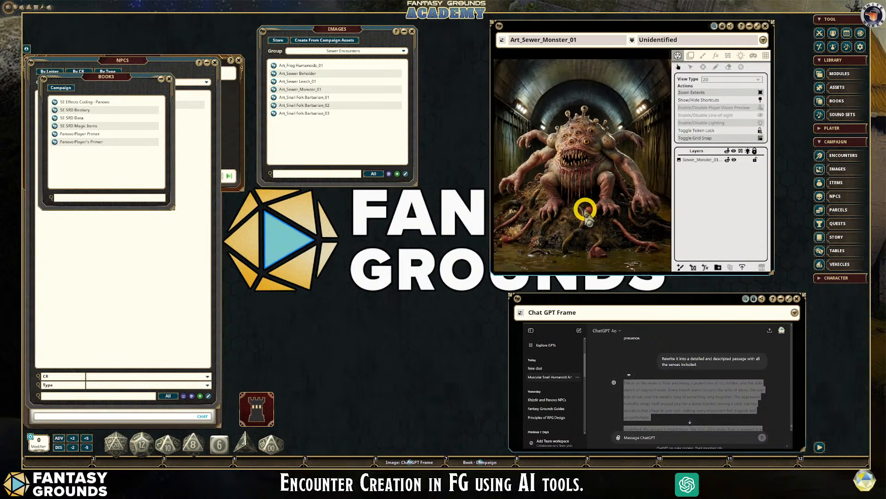
{"action": "scroll", "coordinate": [580, 206], "scroll_direction": "down", "scroll_amount": 3}
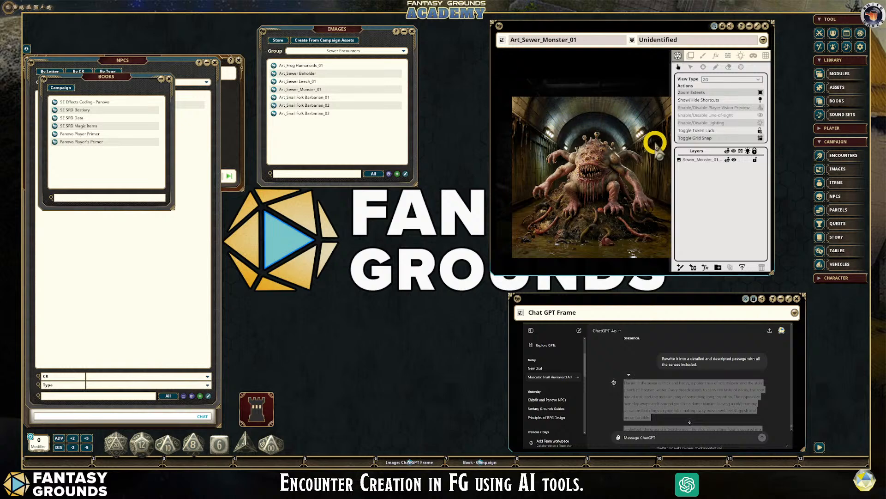
{"action": "scroll", "coordinate": [587, 185], "scroll_direction": "up", "scroll_amount": 3}
{"action": "scroll", "coordinate": [581, 178], "scroll_direction": "up", "scroll_amount": 2}
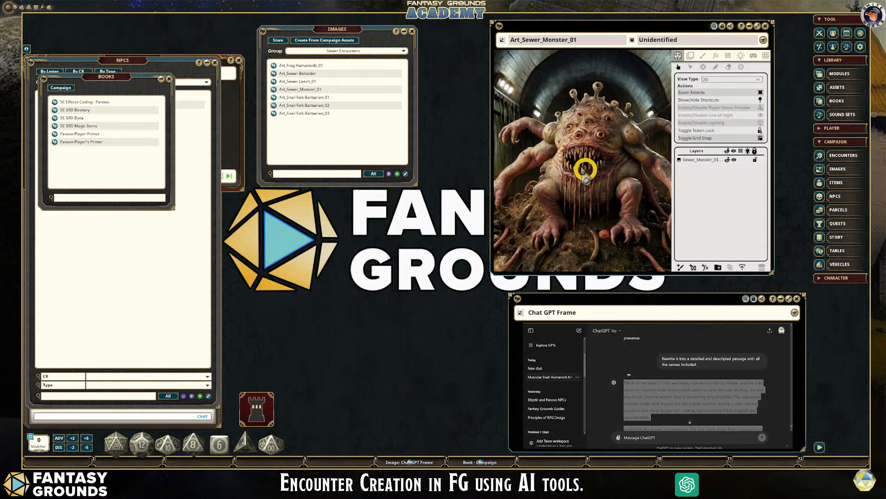
{"action": "scroll", "coordinate": [597, 108], "scroll_direction": "down", "scroll_amount": 2}
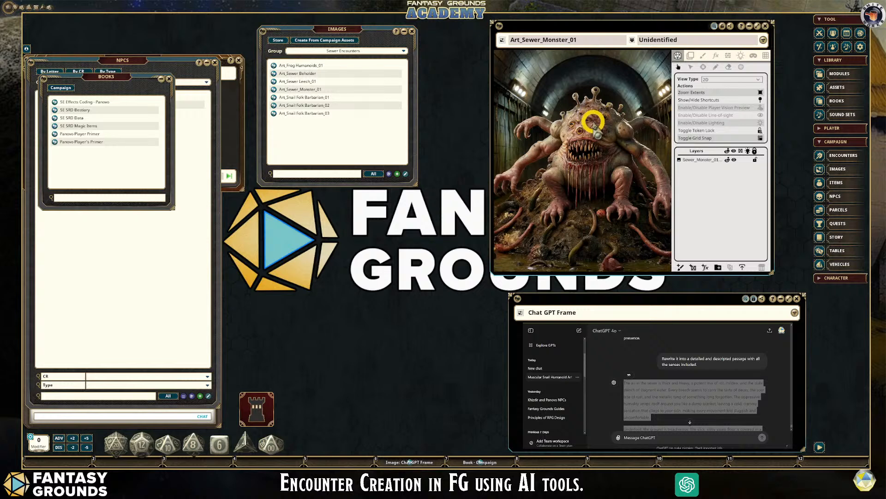
{"action": "scroll", "coordinate": [594, 122], "scroll_direction": "down", "scroll_amount": 1}
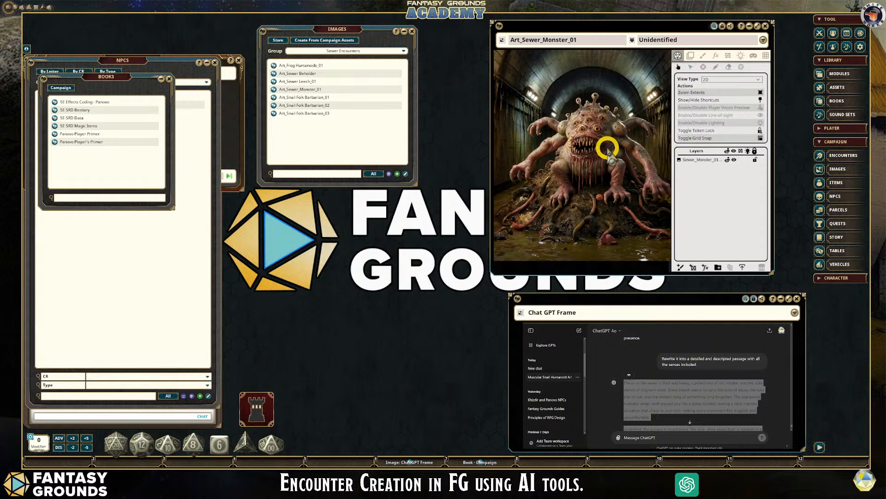
{"action": "scroll", "coordinate": [605, 148], "scroll_direction": "down", "scroll_amount": 1}
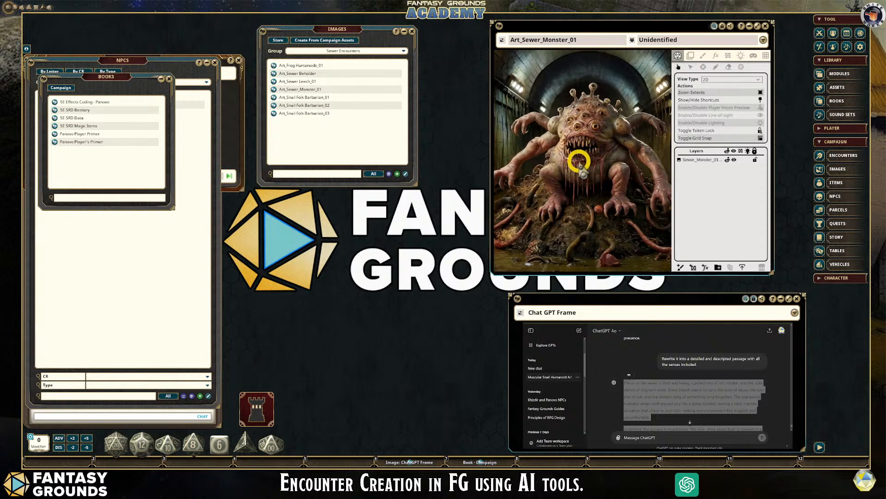
{"action": "scroll", "coordinate": [580, 161], "scroll_direction": "down", "scroll_amount": 1}
{"action": "scroll", "coordinate": [539, 166], "scroll_direction": "up", "scroll_amount": 1}
{"action": "scroll", "coordinate": [541, 159], "scroll_direction": "up", "scroll_amount": 1}
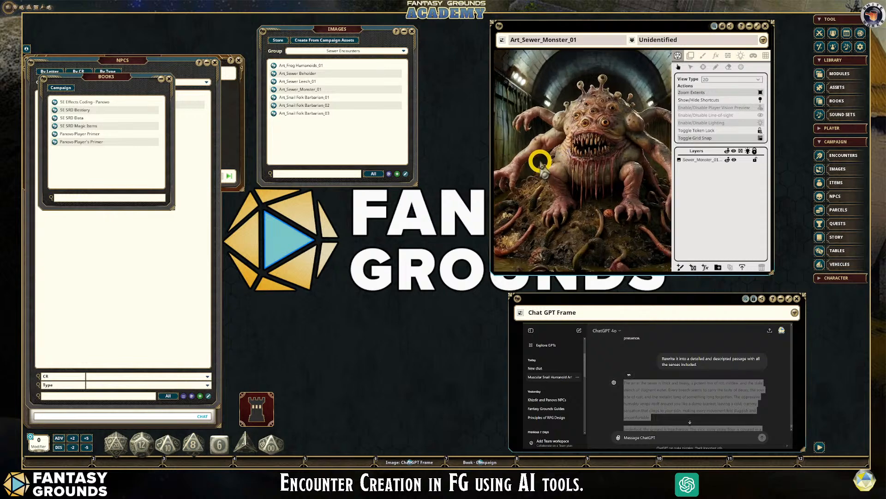
{"action": "scroll", "coordinate": [565, 134], "scroll_direction": "down", "scroll_amount": 1}
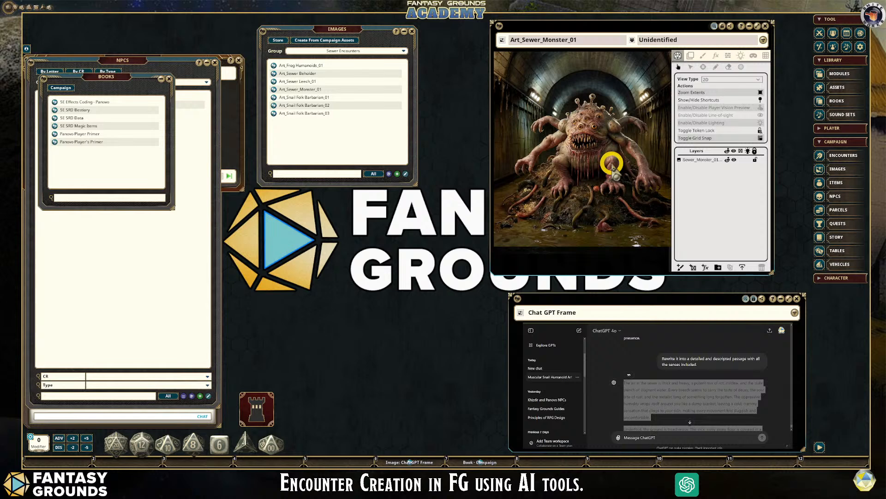
{"action": "scroll", "coordinate": [612, 159], "scroll_direction": "up", "scroll_amount": 1}
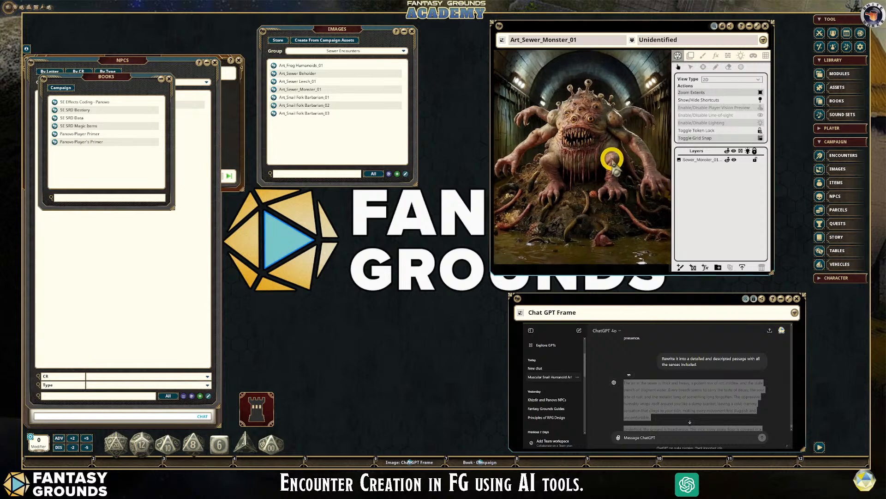
{"action": "scroll", "coordinate": [612, 158], "scroll_direction": "up", "scroll_amount": 1}
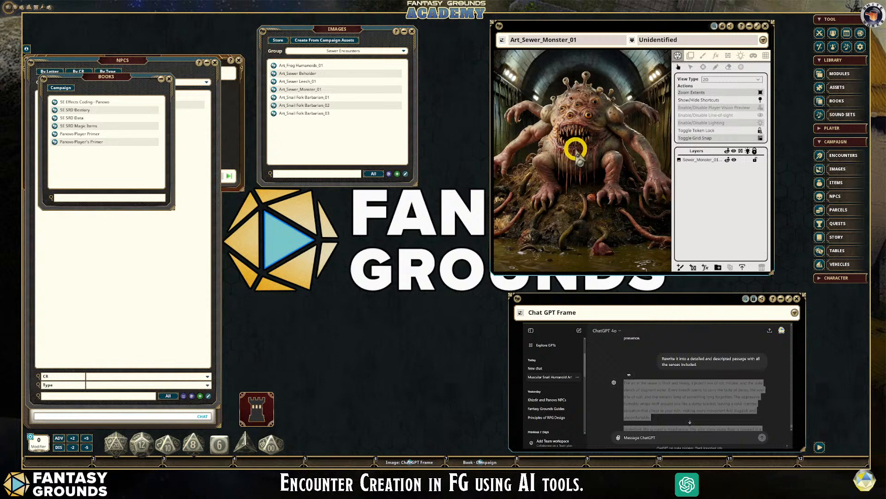
{"action": "scroll", "coordinate": [595, 170], "scroll_direction": "up", "scroll_amount": 1}
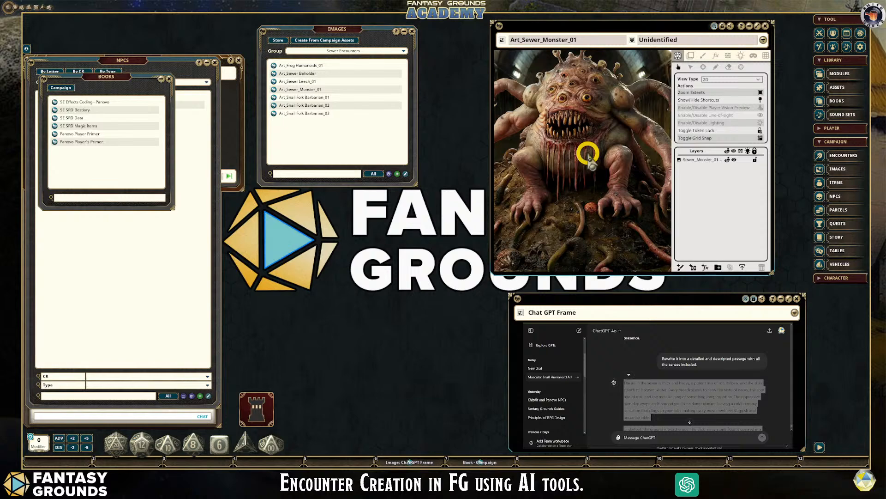
{"action": "scroll", "coordinate": [589, 156], "scroll_direction": "down", "scroll_amount": 1}
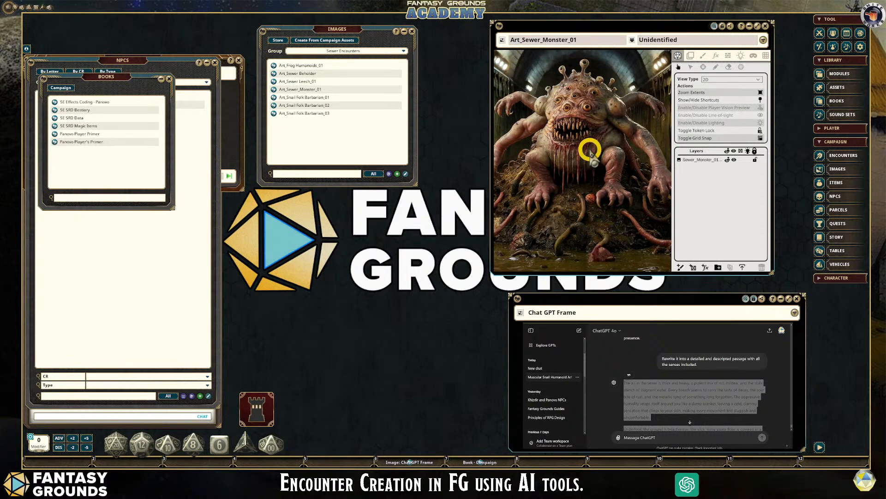
{"action": "scroll", "coordinate": [590, 152], "scroll_direction": "down", "scroll_amount": 1}
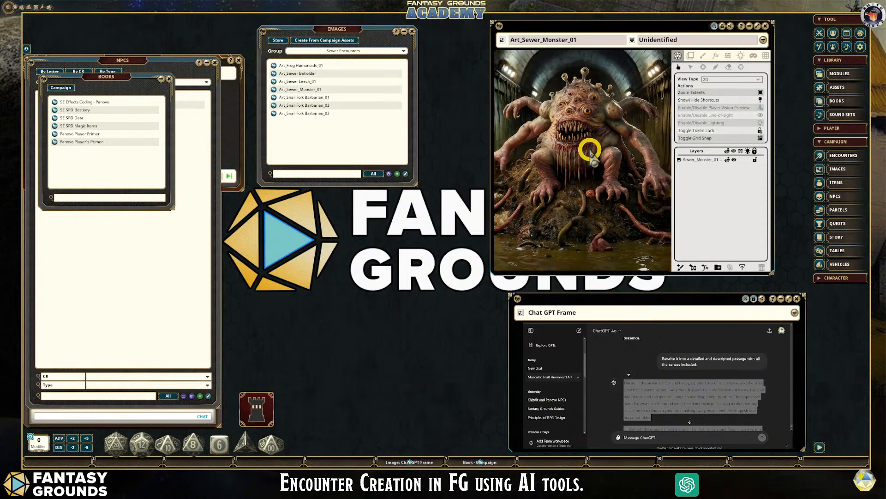
{"action": "scroll", "coordinate": [593, 126], "scroll_direction": "down", "scroll_amount": 1}
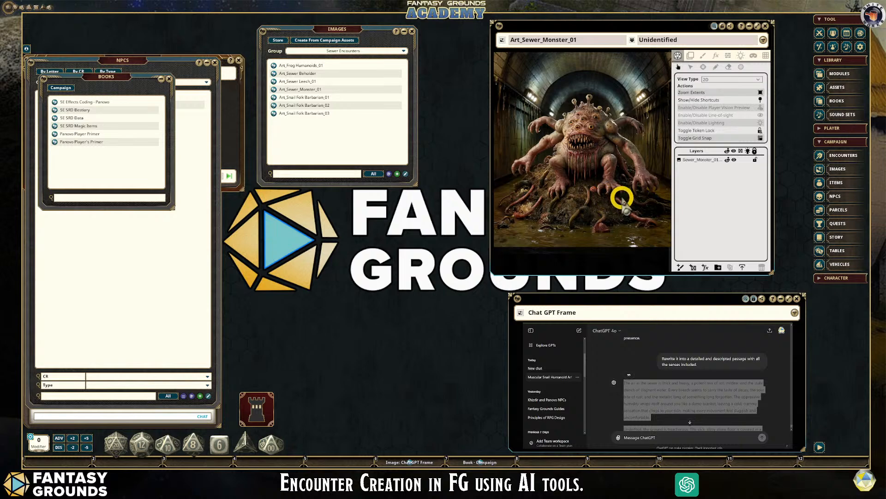
{"action": "scroll", "coordinate": [619, 198], "scroll_direction": "up", "scroll_amount": 2}
{"action": "scroll", "coordinate": [622, 197], "scroll_direction": "down", "scroll_amount": 2}
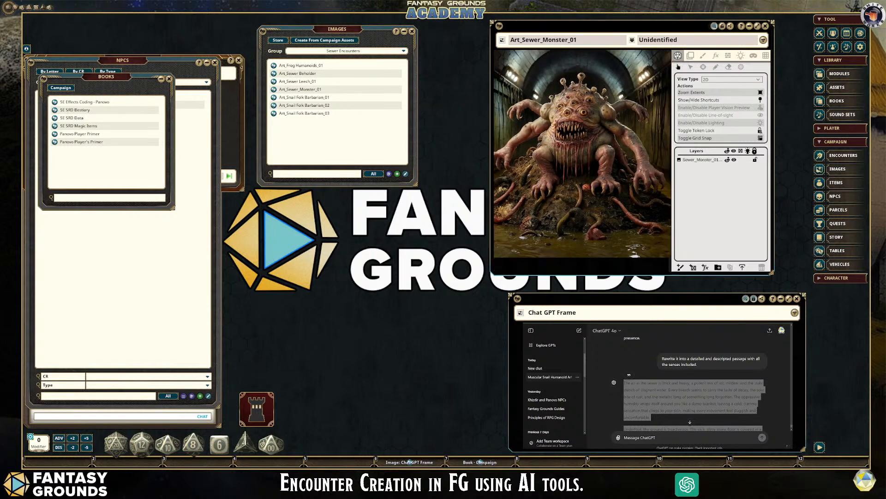
Step: Ask ChatGPT to "Rewrite the NPC stat block for the Sewer Monster, refer to the previous conversations above." and review its reply
{"action": "left_click", "coordinate": [652, 439]}
{"action": "type", "text": "Rewrite the NPC"}
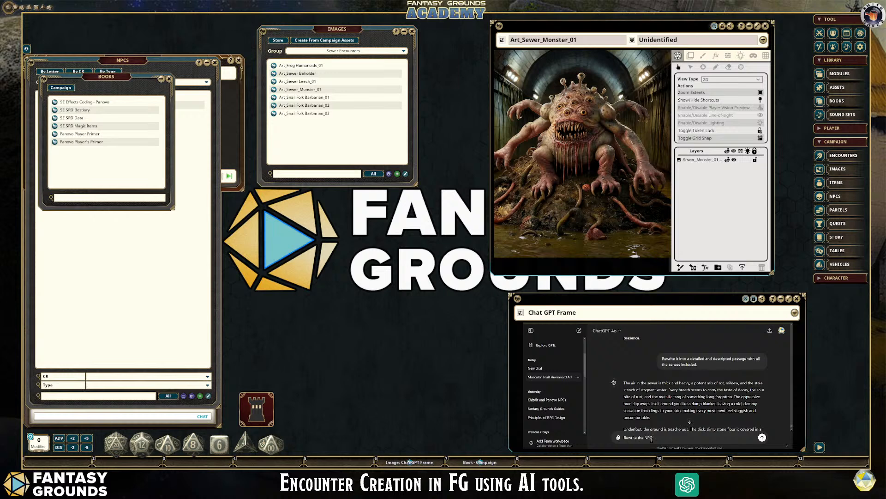
{"action": "type", "text": "bl"}
{"action": "type", "text": "ock for the Sewer Mo"}
{"action": "type", "text": "vious conversatons above."}
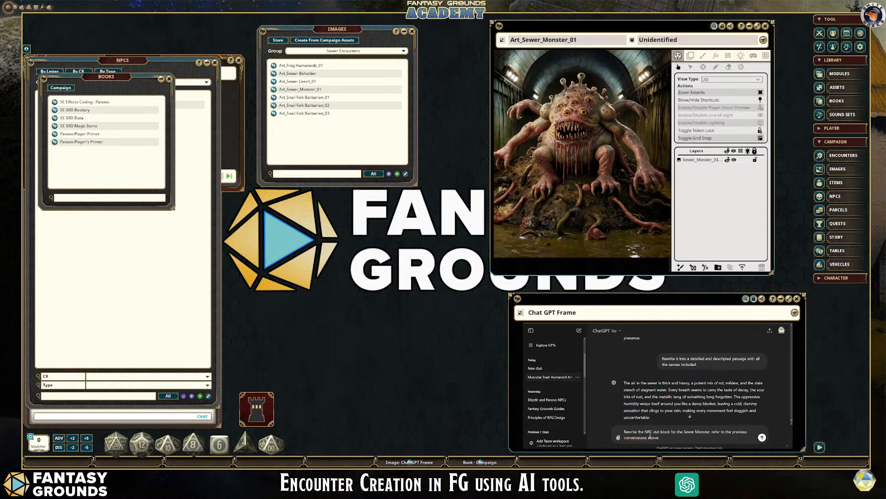
{"action": "double_click", "coordinate": [636, 438]}
{"action": "type", "text": "conversations above."}
{"action": "left_click", "coordinate": [762, 437]}
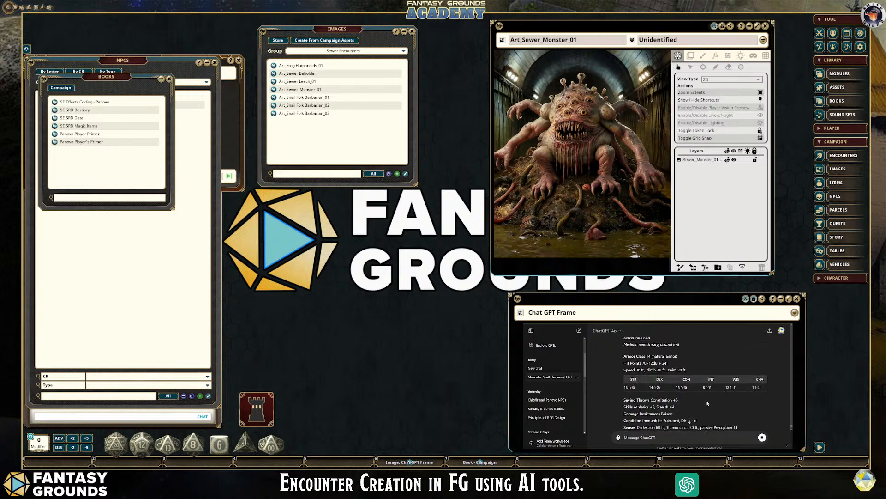
{"action": "scroll", "coordinate": [707, 403], "scroll_direction": "up", "scroll_amount": 1}
{"action": "scroll", "coordinate": [707, 403], "scroll_direction": "down", "scroll_amount": 1}
{"action": "scroll", "coordinate": [719, 396], "scroll_direction": "down", "scroll_amount": 2}
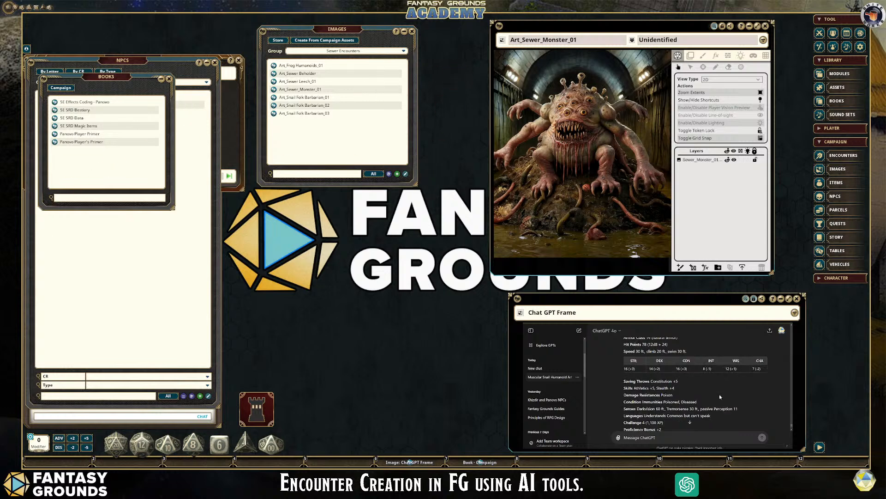
Step: Select the entire Sewer Monster stat block in the ChatGPT reply, including its Tactics section, and copy it
{"action": "scroll", "coordinate": [719, 395], "scroll_direction": "down", "scroll_amount": 3}
{"action": "scroll", "coordinate": [707, 393], "scroll_direction": "up", "scroll_amount": 4}
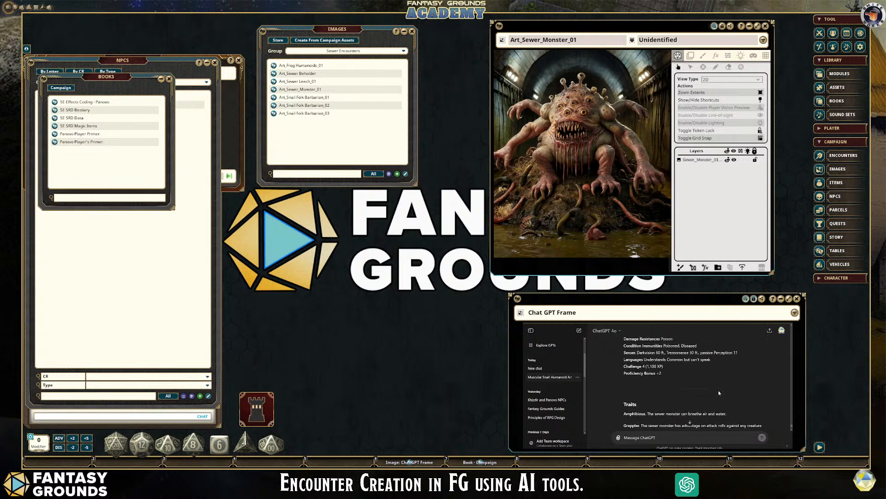
{"action": "scroll", "coordinate": [705, 393], "scroll_direction": "up", "scroll_amount": 2}
{"action": "left_click_drag", "start_coordinate": [629, 356], "coordinate": [771, 361]}
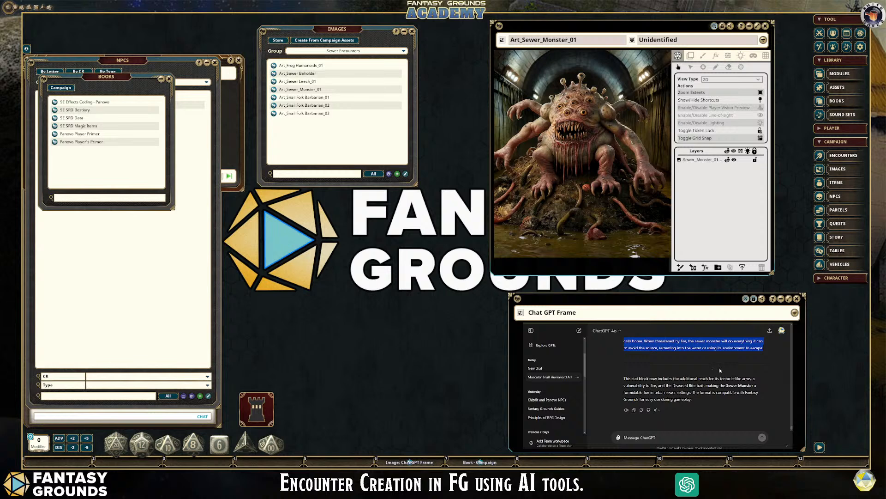
{"action": "scroll", "coordinate": [723, 352], "scroll_direction": "up", "scroll_amount": 3}
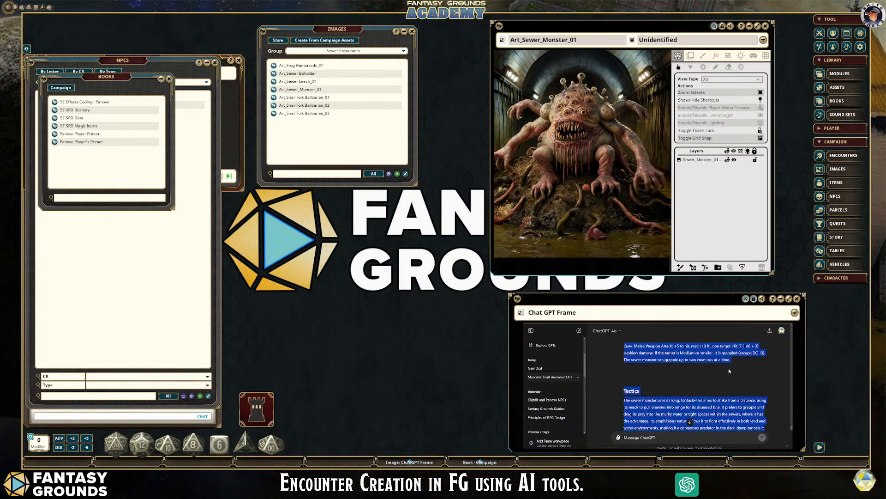
{"action": "scroll", "coordinate": [729, 370], "scroll_direction": "up", "scroll_amount": 2}
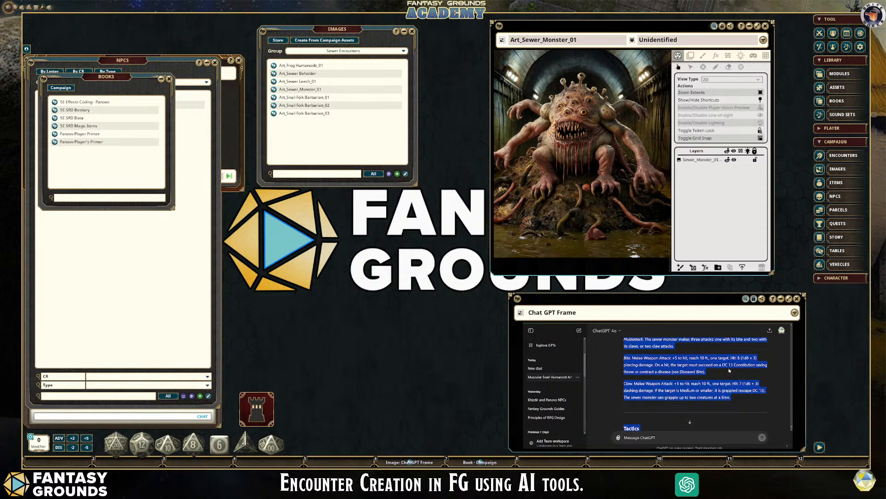
Step: Close the Books window, start an NPC import and paste the copied Sewer Monster stat block as the stat text
{"action": "left_click", "coordinate": [169, 79]}
{"action": "left_click", "coordinate": [65, 105]}
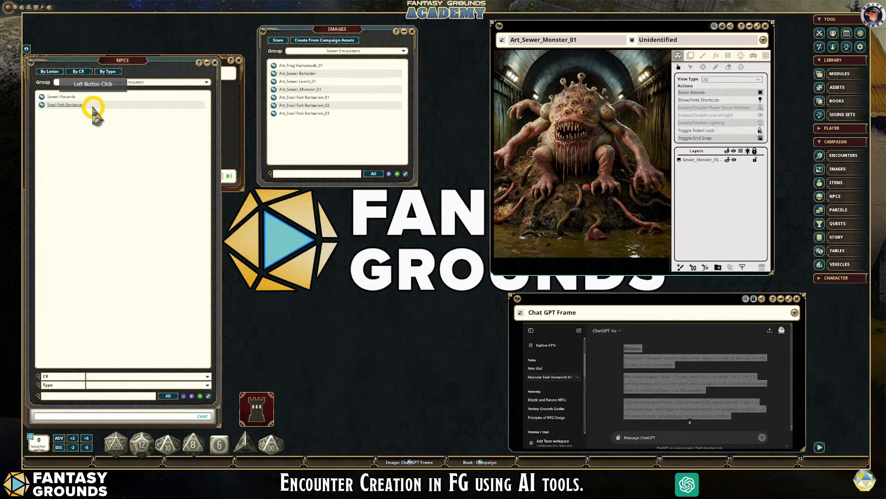
{"action": "left_click", "coordinate": [184, 396]}
{"action": "left_click", "coordinate": [279, 134]}
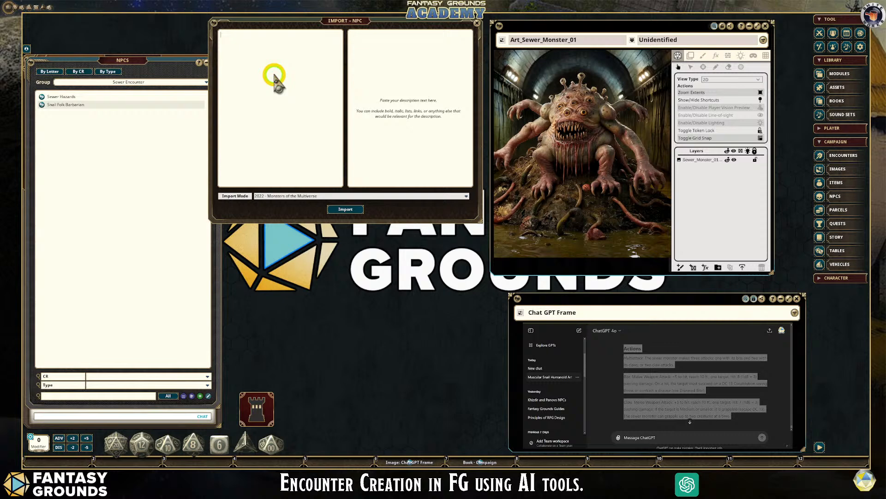
{"action": "left_click", "coordinate": [292, 113]}
{"action": "key", "text": "ctrl+v"}
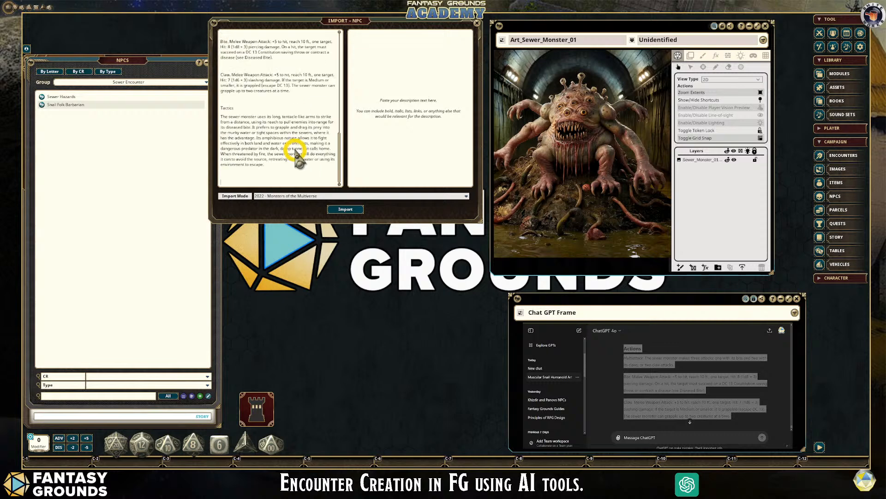
Step: Move the Tactics heading and paragraph from the pasted stat block into the import's description text
{"action": "left_click_drag", "start_coordinate": [273, 169], "coordinate": [221, 109]}
{"action": "key", "text": "ctrl+c"}
{"action": "left_click", "coordinate": [409, 75]}
{"action": "key", "text": "ctrl+v"}
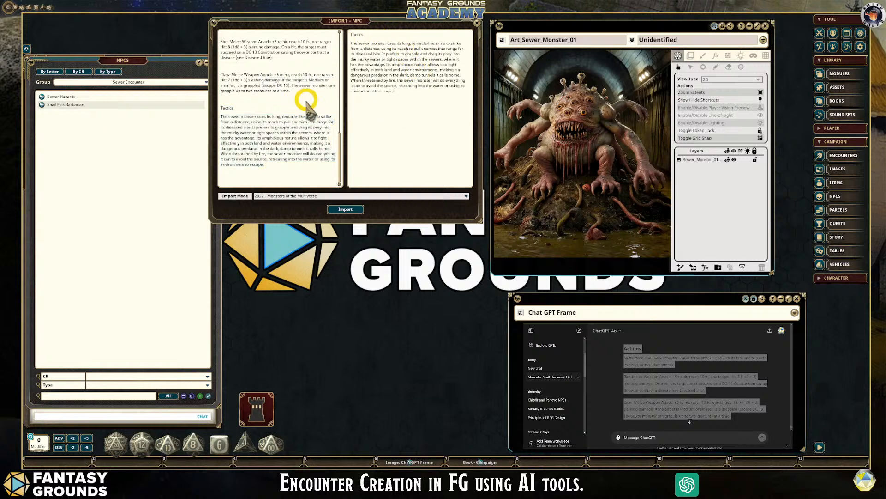
{"action": "left_click_drag", "start_coordinate": [271, 167], "coordinate": [223, 103]}
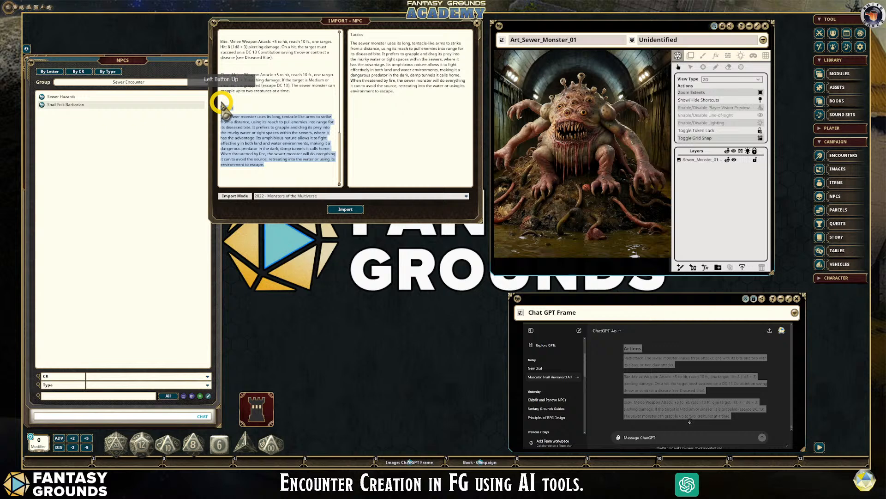
{"action": "key", "text": "Delete"}
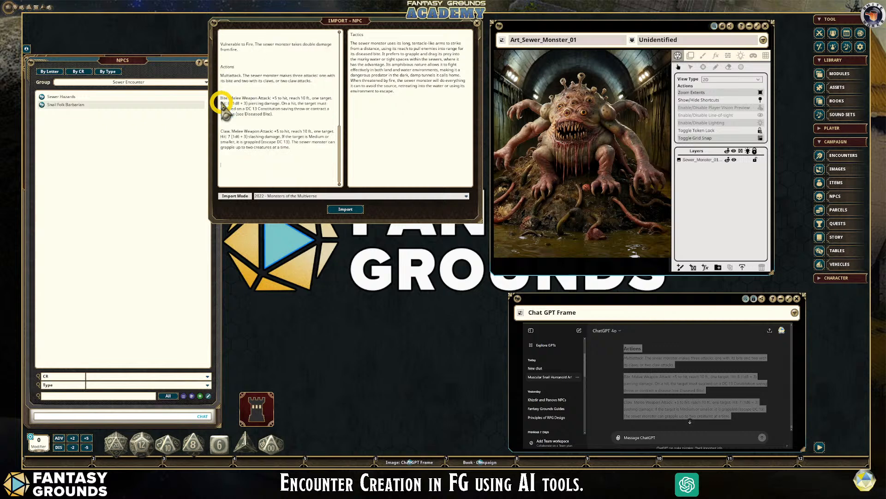
Step: Clean up the pasted stat block text by removing the extra blank lines between its entries
{"action": "scroll", "coordinate": [224, 104], "scroll_direction": "up", "scroll_amount": 1}
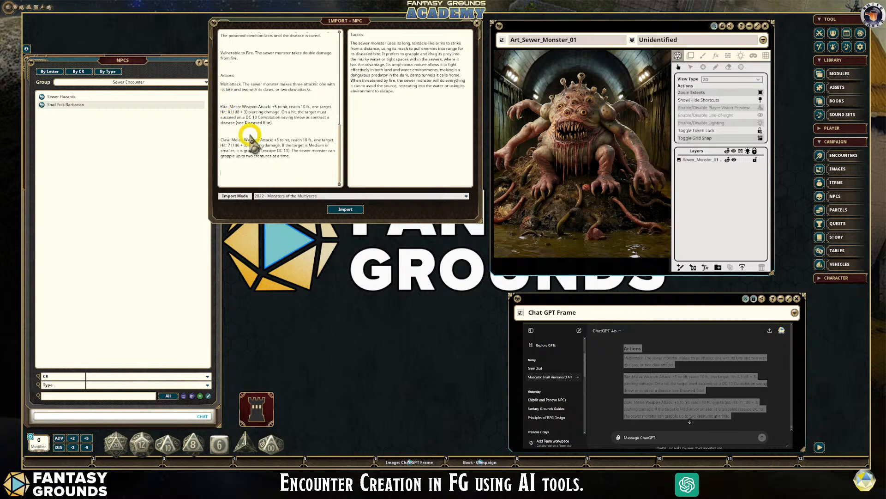
{"action": "right_click", "coordinate": [238, 68]}
{"action": "left_click", "coordinate": [293, 120]}
{"action": "scroll", "coordinate": [292, 120], "scroll_direction": "up", "scroll_amount": 5}
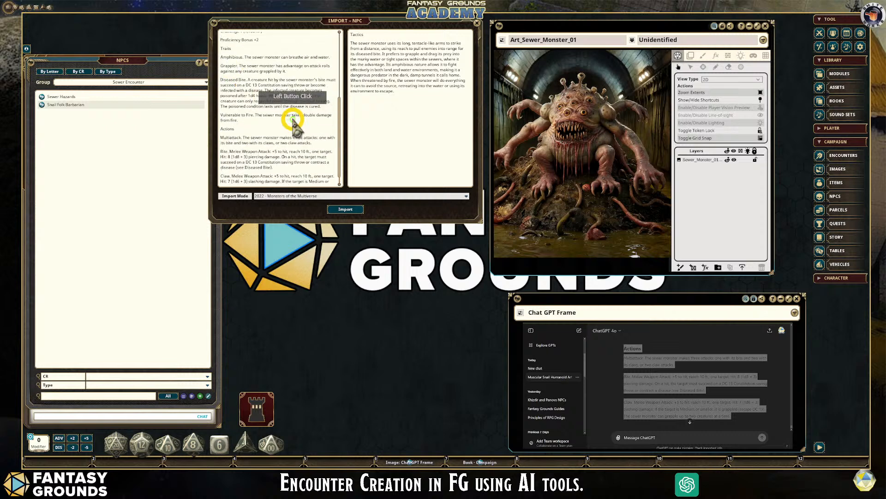
{"action": "scroll", "coordinate": [293, 120], "scroll_direction": "up", "scroll_amount": 4}
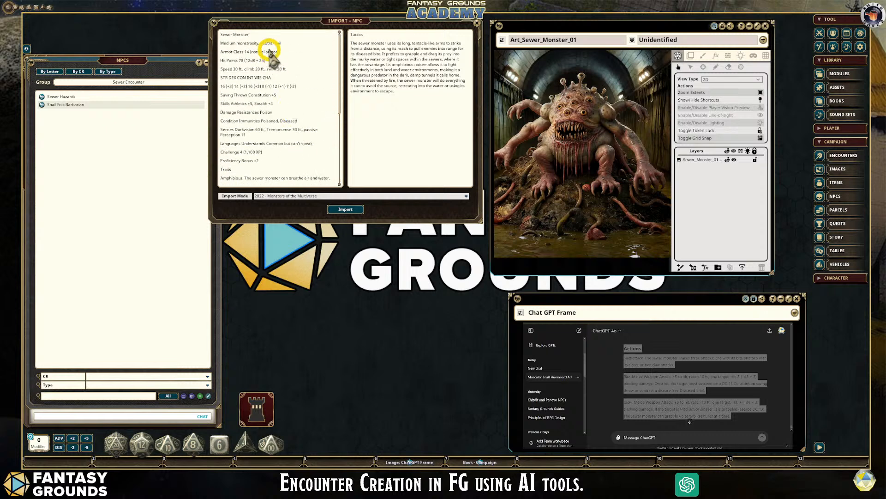
Step: Copy the name "Sewer Monster" from the stat block onto its own line above Tactics in the description, without blank lines between
{"action": "left_click", "coordinate": [369, 45]}
{"action": "key", "text": "Return"}
{"action": "key", "text": "Return"}
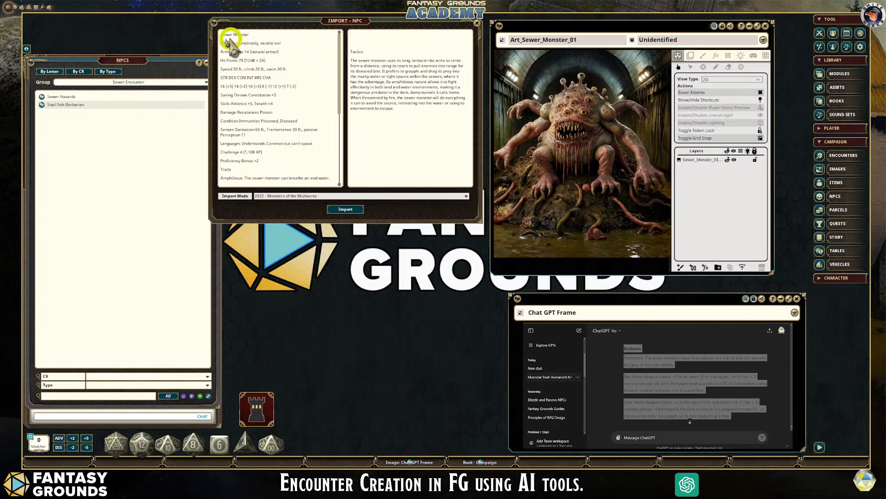
{"action": "left_click_drag", "start_coordinate": [250, 34], "coordinate": [377, 36]}
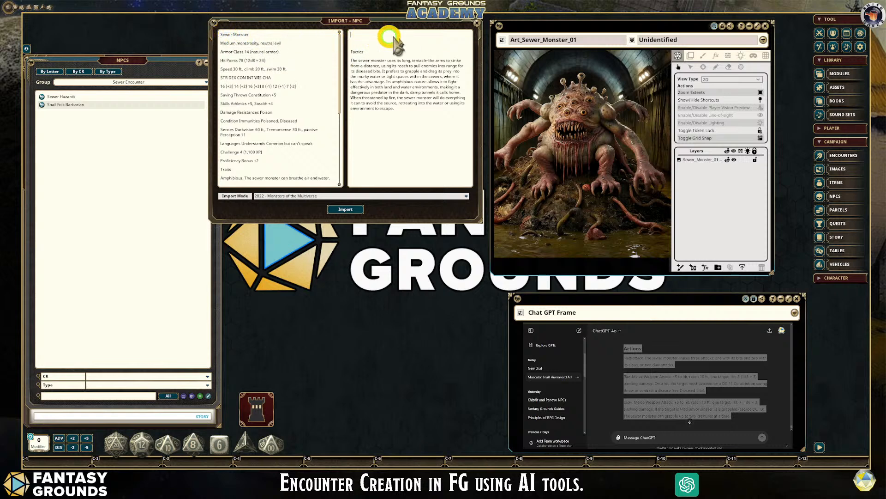
{"action": "left_click", "coordinate": [376, 36]}
{"action": "key", "text": "ctrl+v"}
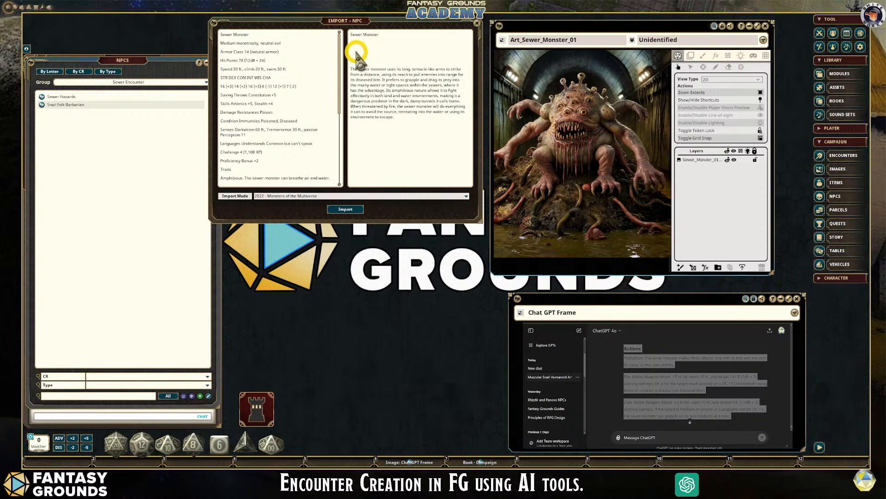
{"action": "left_click", "coordinate": [379, 58]}
{"action": "key", "text": "BackSpace"}
{"action": "key", "text": "BackSpace"}
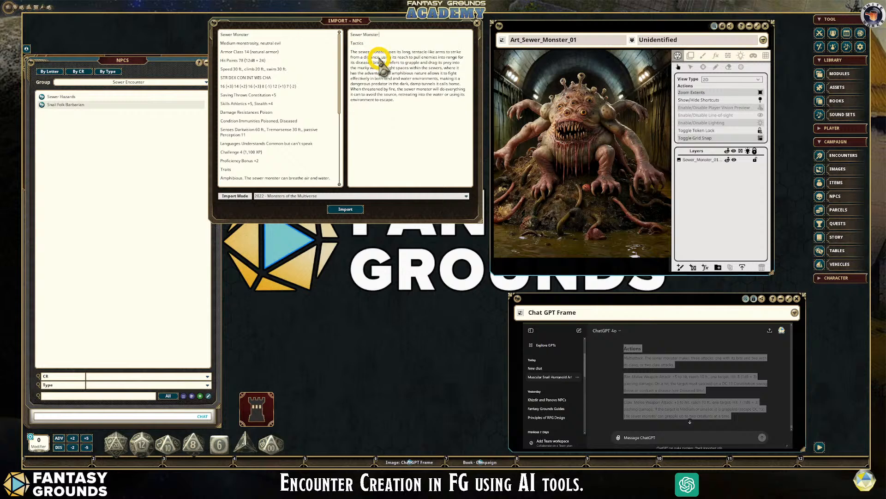
Step: Format "Sewer Monster" as a heading and make "Tactics" bold in the description text
{"action": "left_click_drag", "start_coordinate": [341, 34], "coordinate": [326, 44]}
{"action": "key", "text": "ctrl+1"}
{"action": "left_click", "coordinate": [383, 46]}
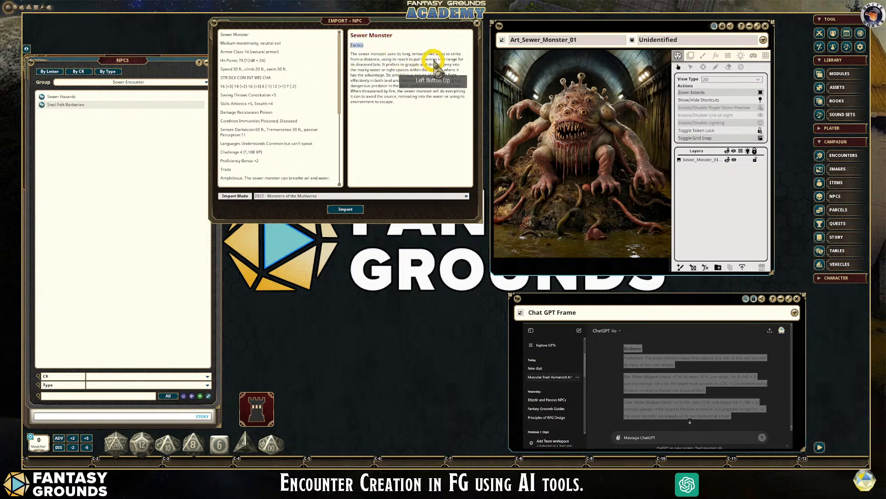
{"action": "left_click", "coordinate": [386, 103]}
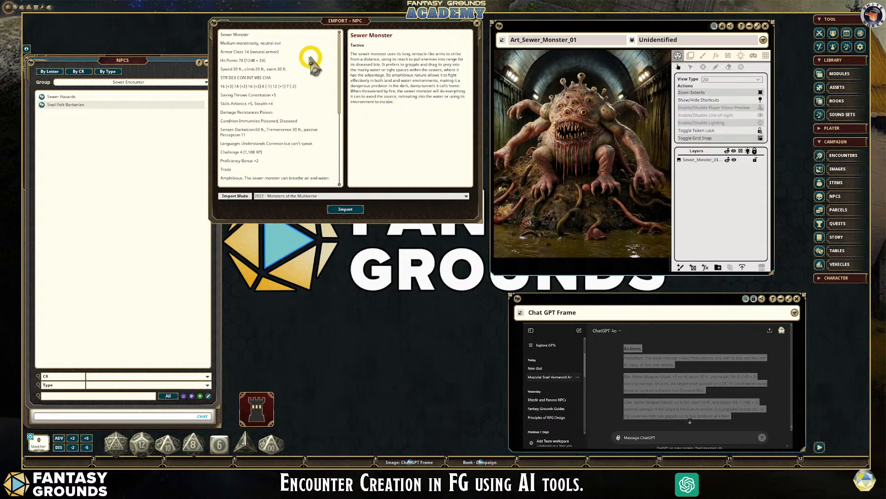
Step: Import the Sewer Monster NPC in 2022 - Monsters of the Multiverse mode, then reposition its sheet and make it taller
{"action": "left_click_drag", "start_coordinate": [255, 35], "coordinate": [201, 34]}
{"action": "scroll", "coordinate": [297, 104], "scroll_direction": "down", "scroll_amount": 5}
{"action": "scroll", "coordinate": [300, 113], "scroll_direction": "down", "scroll_amount": 1}
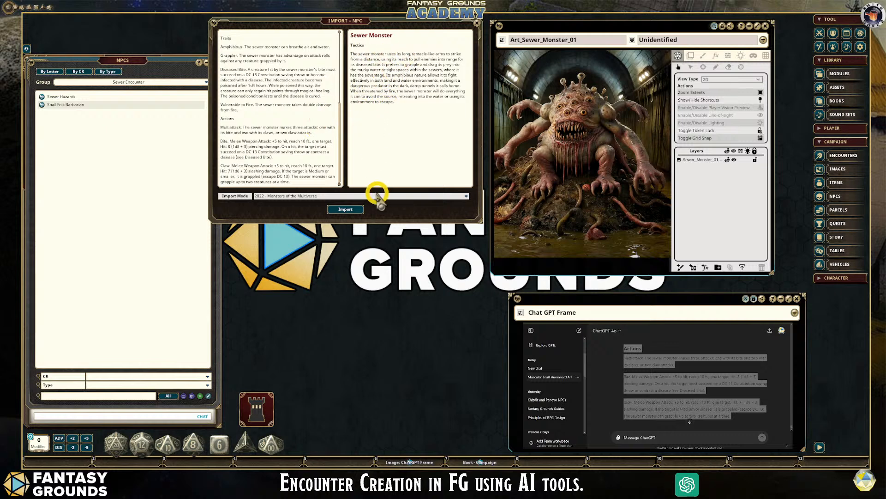
{"action": "left_click", "coordinate": [347, 210]}
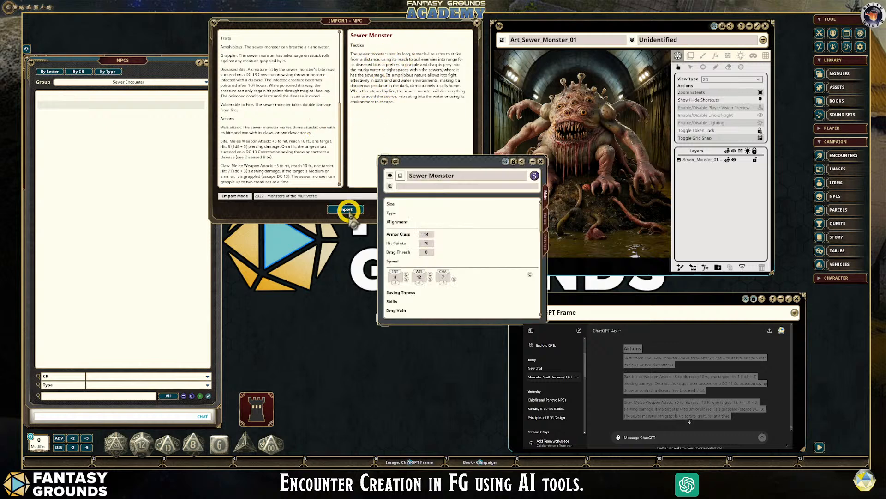
{"action": "left_click_drag", "start_coordinate": [459, 163], "coordinate": [322, 69]}
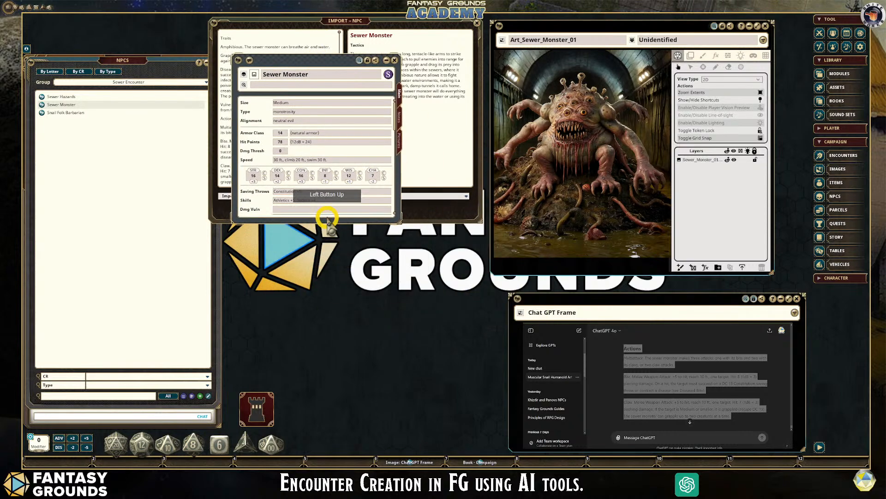
{"action": "left_click_drag", "start_coordinate": [330, 221], "coordinate": [342, 382]}
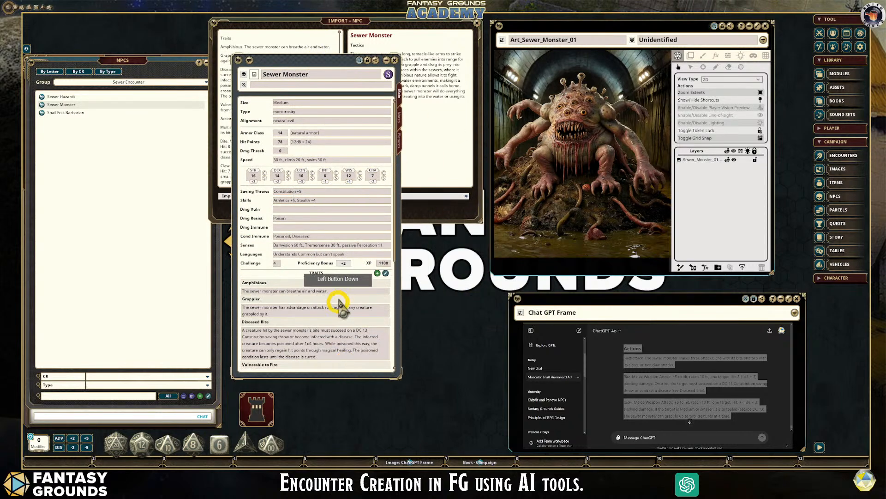
Step: Review the imported Sewer Monster's statistics, traits and actions, and check its notes for the tactics text and formatted stat block
{"action": "scroll", "coordinate": [340, 305], "scroll_direction": "down", "scroll_amount": 8}
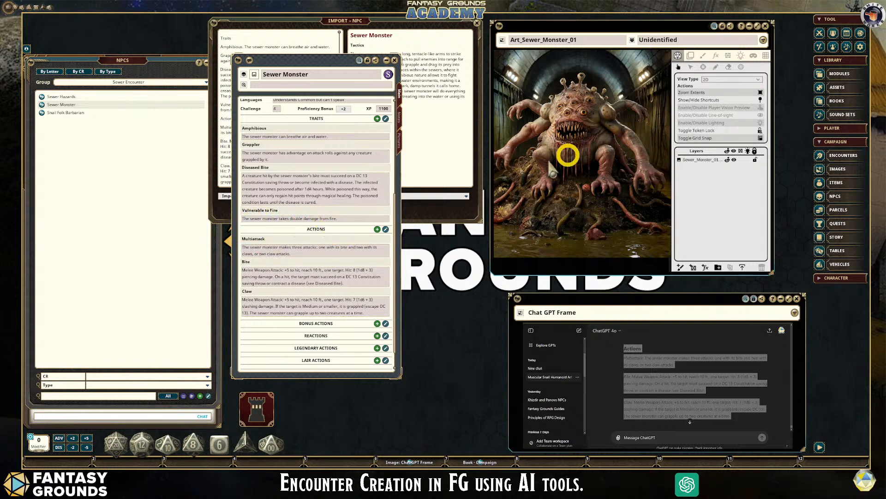
{"action": "scroll", "coordinate": [337, 187], "scroll_direction": "up", "scroll_amount": 5}
{"action": "scroll", "coordinate": [329, 175], "scroll_direction": "up", "scroll_amount": 3}
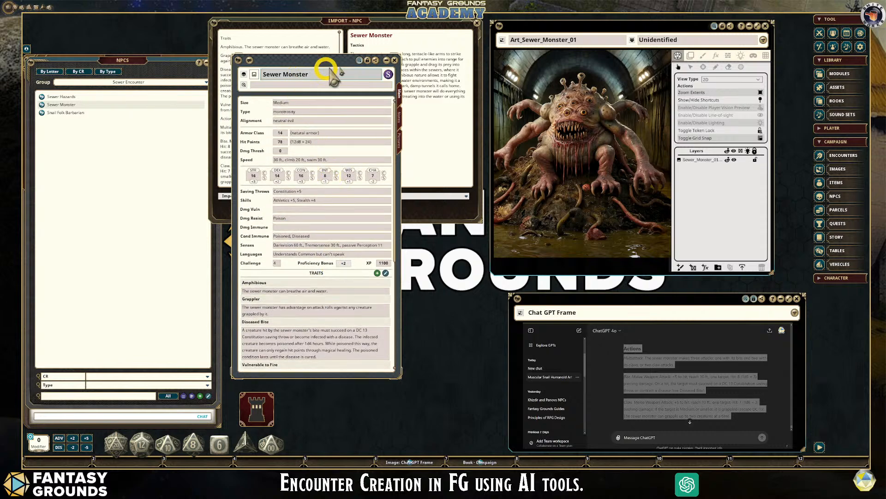
{"action": "left_click", "coordinate": [399, 114]}
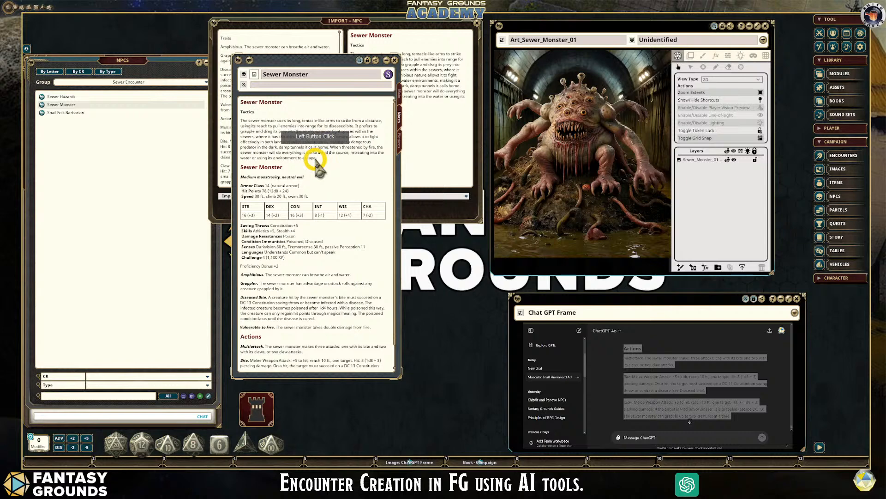
{"action": "scroll", "coordinate": [317, 158], "scroll_direction": "down", "scroll_amount": 1}
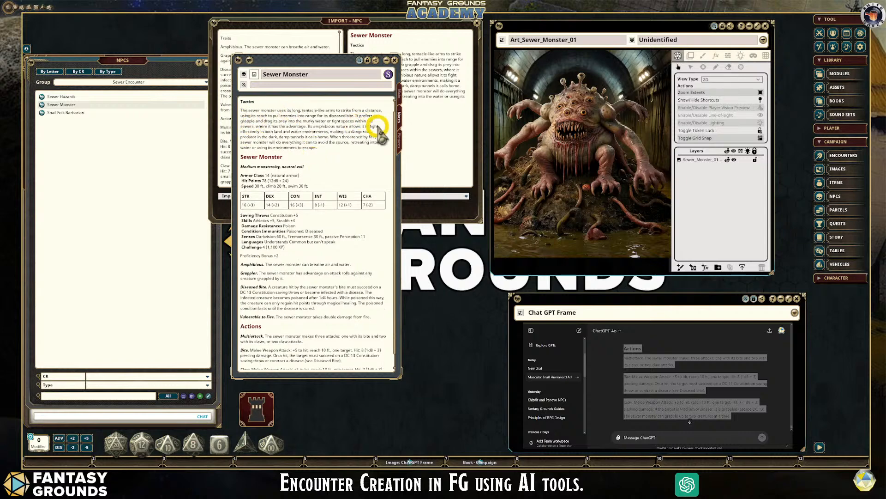
{"action": "scroll", "coordinate": [314, 154], "scroll_direction": "up", "scroll_amount": 1}
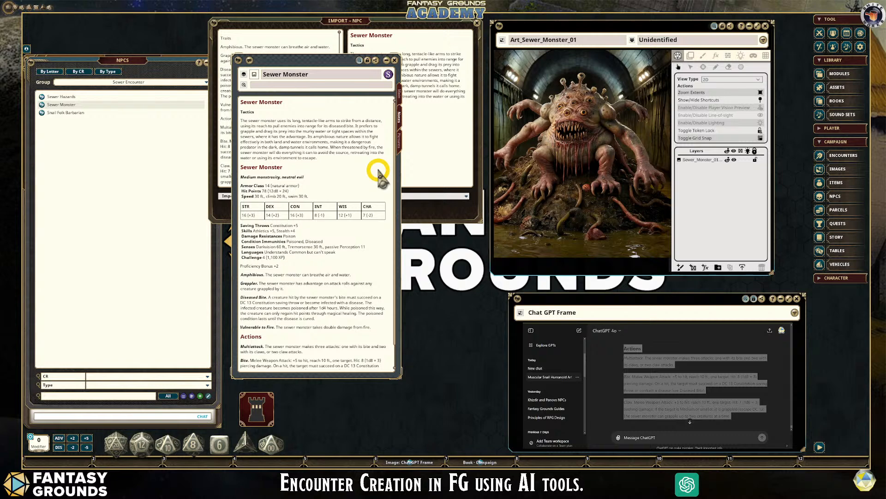
{"action": "scroll", "coordinate": [340, 171], "scroll_direction": "down", "scroll_amount": 2}
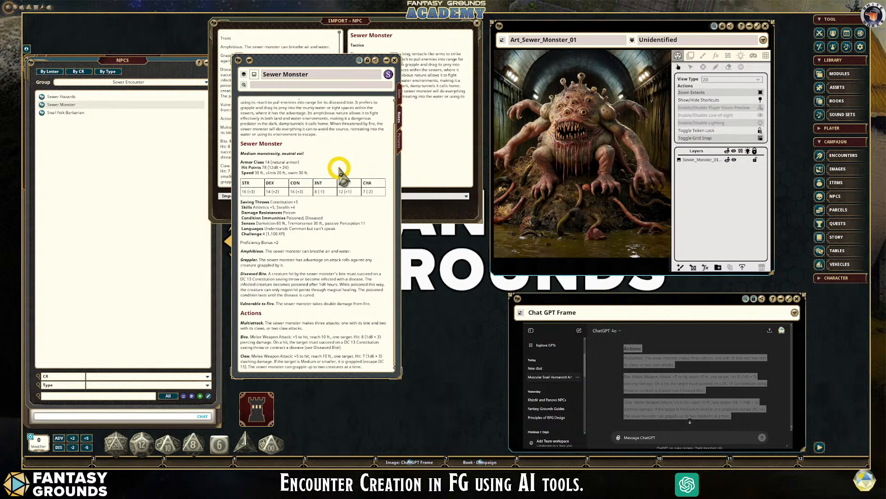
{"action": "scroll", "coordinate": [341, 172], "scroll_direction": "up", "scroll_amount": 2}
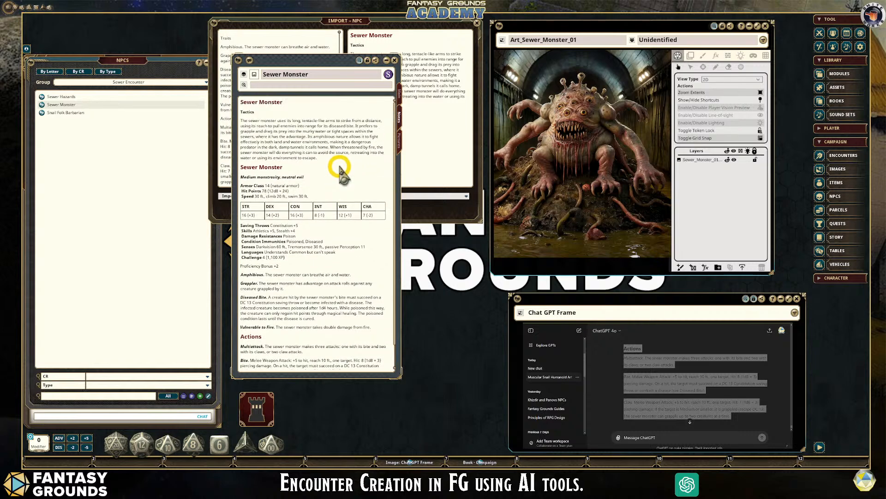
{"action": "scroll", "coordinate": [341, 172], "scroll_direction": "down", "scroll_amount": 2}
{"action": "scroll", "coordinate": [341, 171], "scroll_direction": "up", "scroll_amount": 2}
{"action": "scroll", "coordinate": [341, 169], "scroll_direction": "down", "scroll_amount": 2}
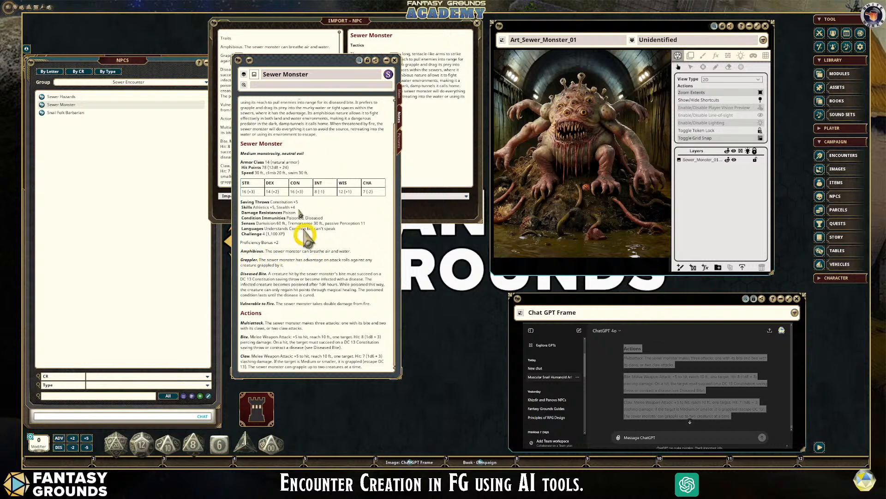
Step: Add the Art_Sewer_Monster_01 artwork as the Sewer Monster NPC's picture and close the NPC sheet
{"action": "left_click", "coordinate": [399, 139]}
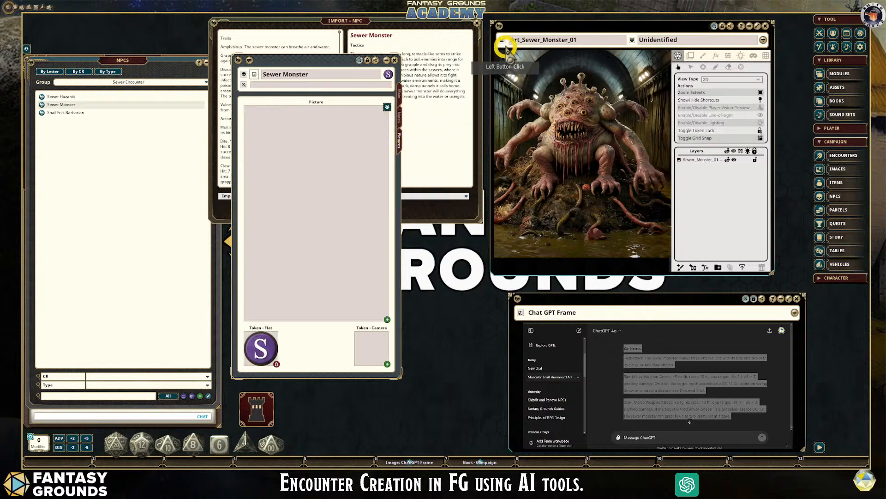
{"action": "left_click_drag", "start_coordinate": [501, 26], "coordinate": [303, 157]}
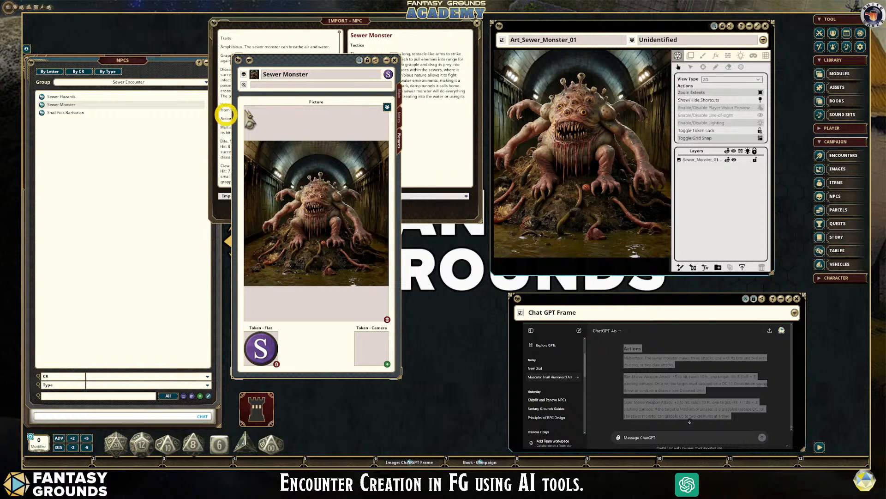
{"action": "left_click_drag", "start_coordinate": [326, 63], "coordinate": [329, 35]}
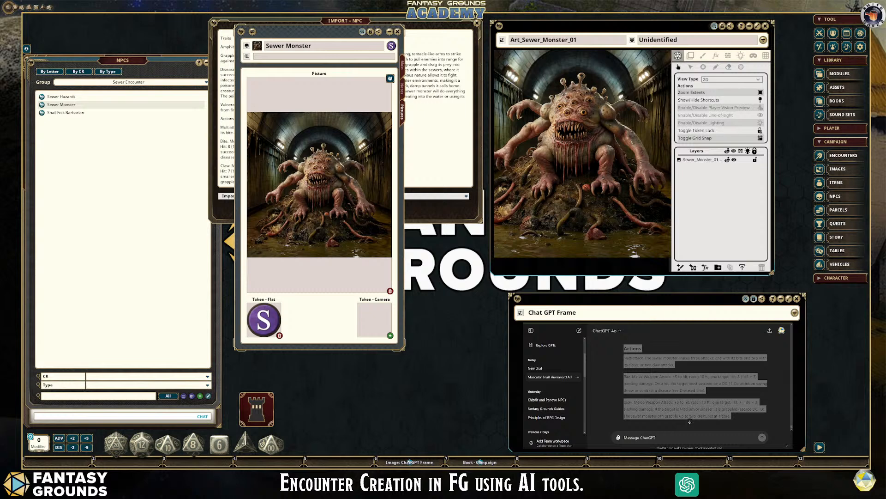
{"action": "key", "text": "alt+Tab"}
{"action": "key", "text": "alt+Tab"}
{"action": "left_click", "coordinate": [410, 344]}
{"action": "left_click", "coordinate": [398, 35]}
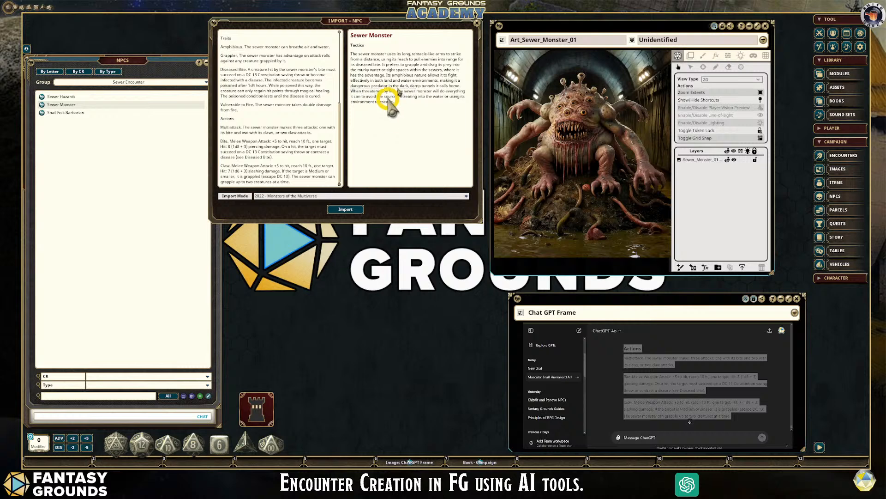
Step: Close the NPC import window and the Images list
{"action": "left_click", "coordinate": [470, 93]}
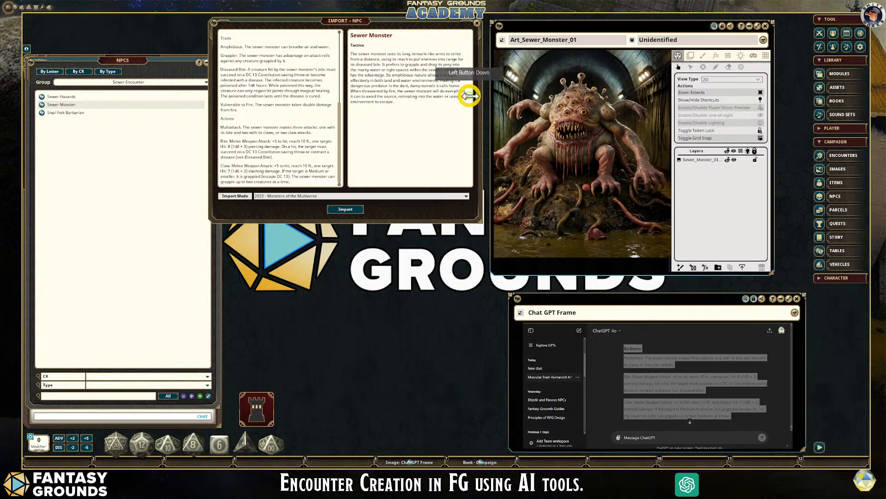
{"action": "mouse_move", "coordinate": [365, 21]}
{"action": "left_mouse_down"}
{"action": "mouse_move", "coordinate": [376, 24]}
{"action": "mouse_move", "coordinate": [370, 20]}
{"action": "left_mouse_up"}
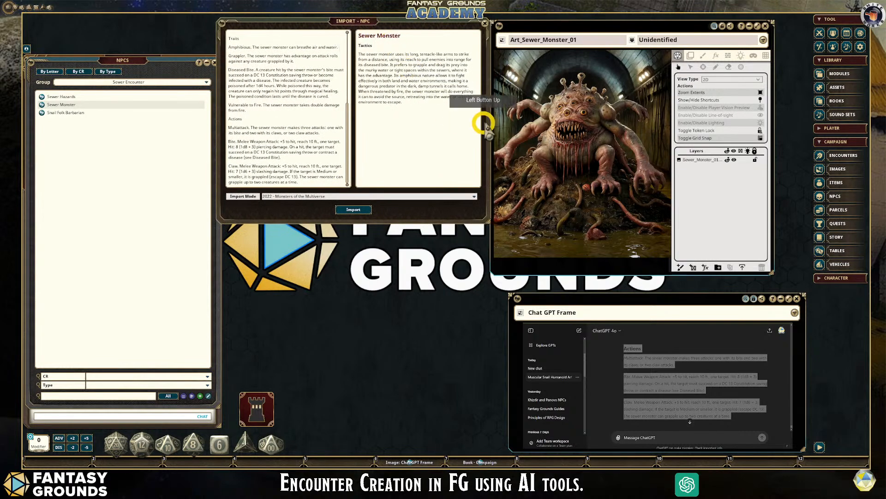
{"action": "left_click", "coordinate": [481, 140]}
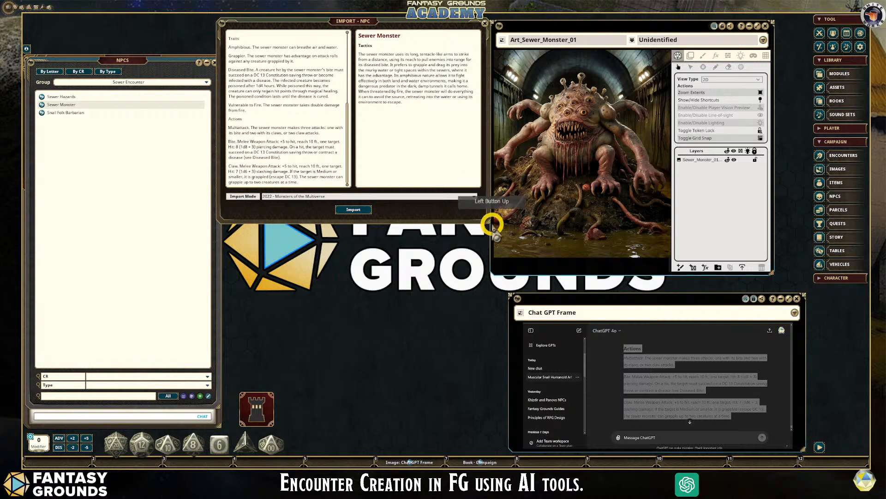
{"action": "mouse_move", "coordinate": [342, 22]}
{"action": "left_mouse_down"}
{"action": "mouse_move", "coordinate": [317, 24]}
{"action": "mouse_move", "coordinate": [333, 23]}
{"action": "left_mouse_up"}
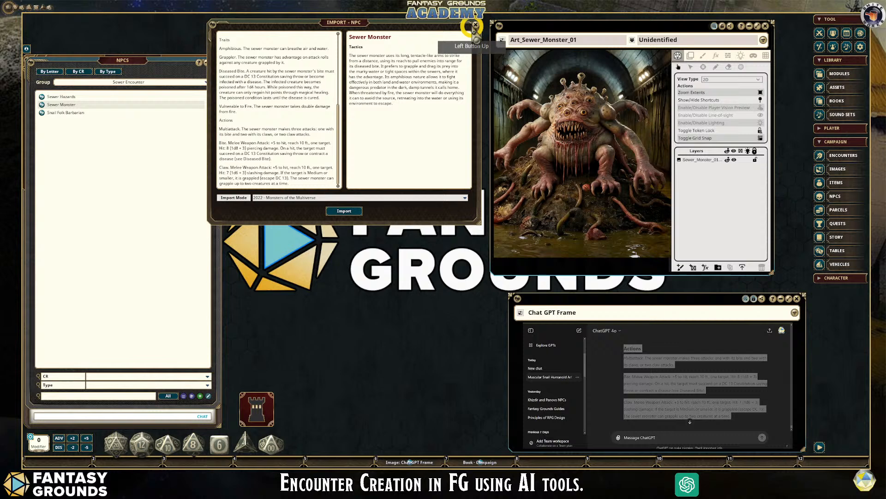
{"action": "left_click", "coordinate": [476, 25]}
{"action": "left_click", "coordinate": [403, 123]}
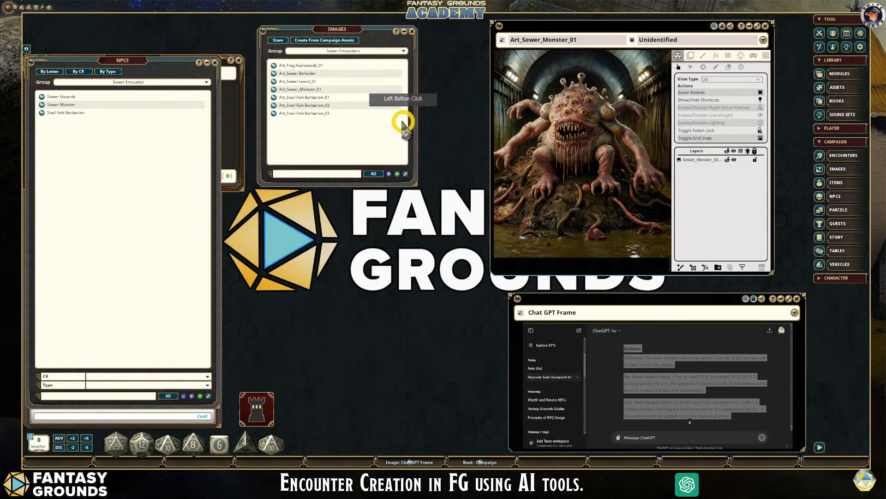
{"action": "left_click", "coordinate": [411, 32]}
{"action": "left_click", "coordinate": [607, 142]}
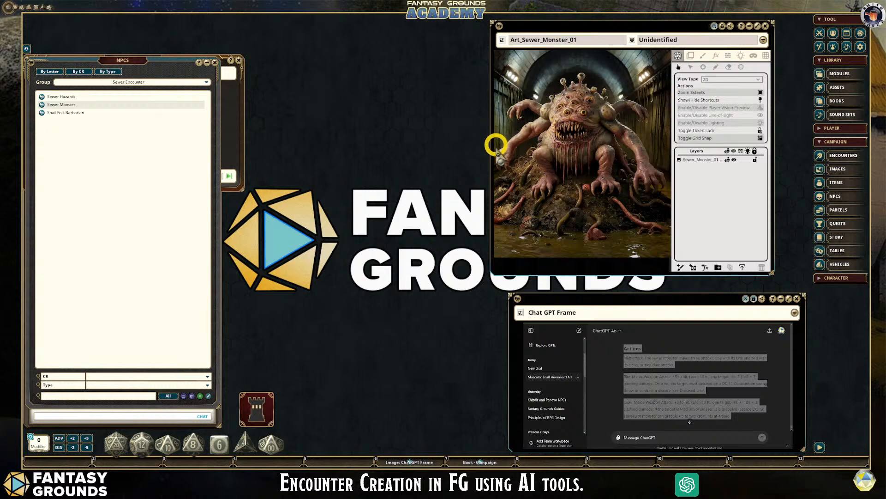
{"action": "scroll", "coordinate": [541, 170], "scroll_direction": "down", "scroll_amount": 1}
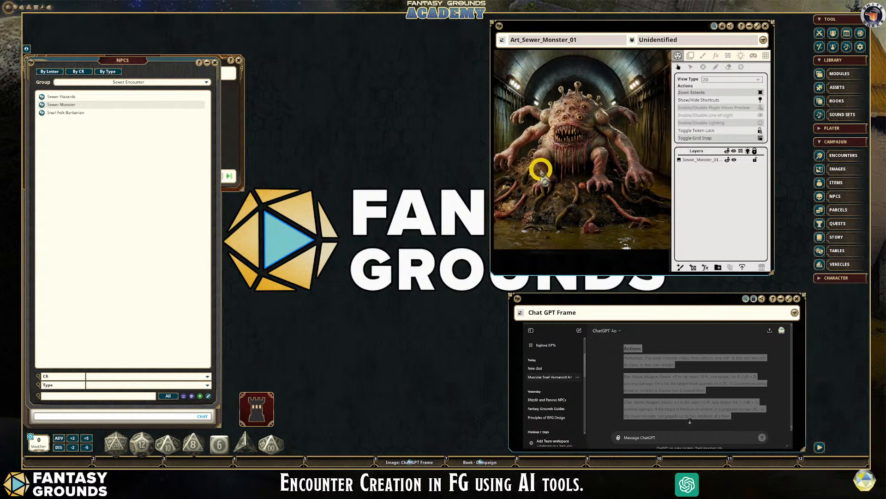
{"action": "scroll", "coordinate": [541, 171], "scroll_direction": "up", "scroll_amount": 2}
{"action": "scroll", "coordinate": [541, 171], "scroll_direction": "down", "scroll_amount": 1}
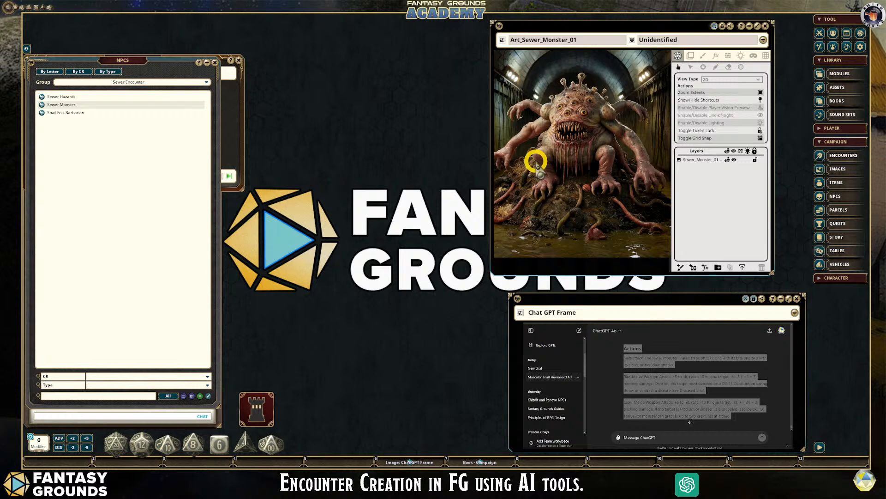
{"action": "scroll", "coordinate": [538, 170], "scroll_direction": "up", "scroll_amount": 1}
{"action": "scroll", "coordinate": [538, 171], "scroll_direction": "down", "scroll_amount": 2}
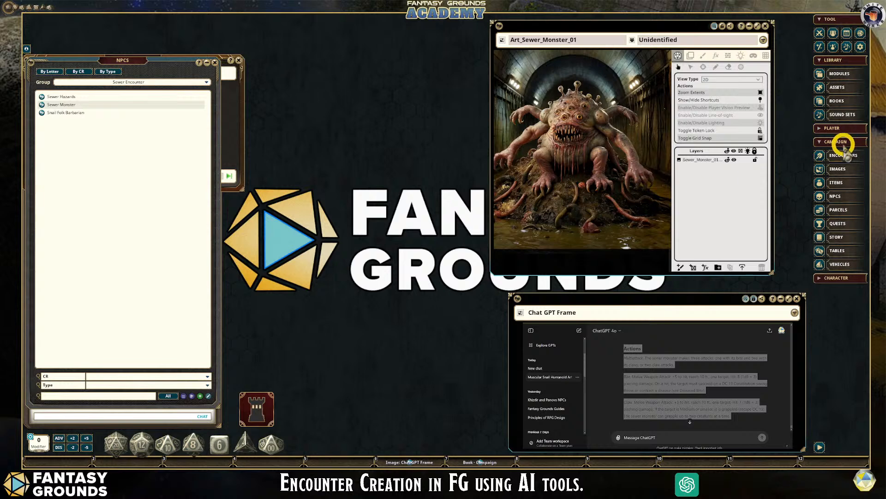
Step: Search all asset types from the assets' top level for "sewer" and browse through the pages of matches
{"action": "left_click", "coordinate": [838, 87]}
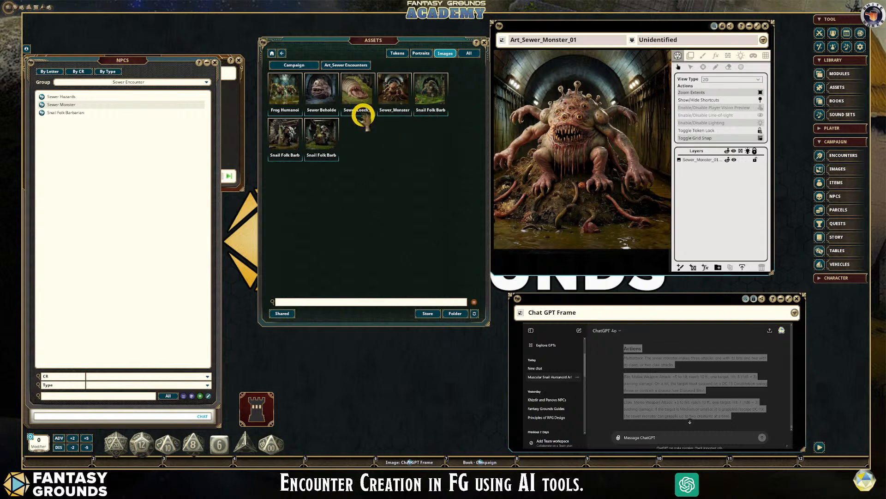
{"action": "left_click", "coordinate": [272, 53]}
{"action": "left_click", "coordinate": [323, 301]}
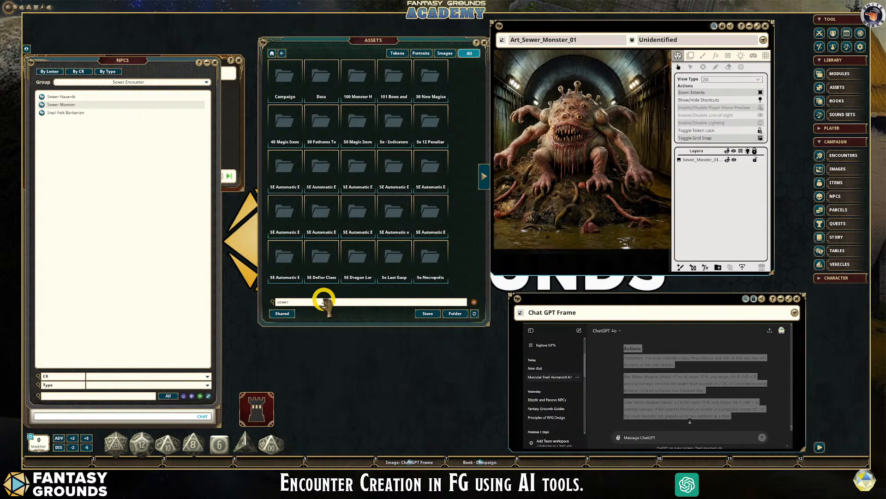
{"action": "key", "text": "Return"}
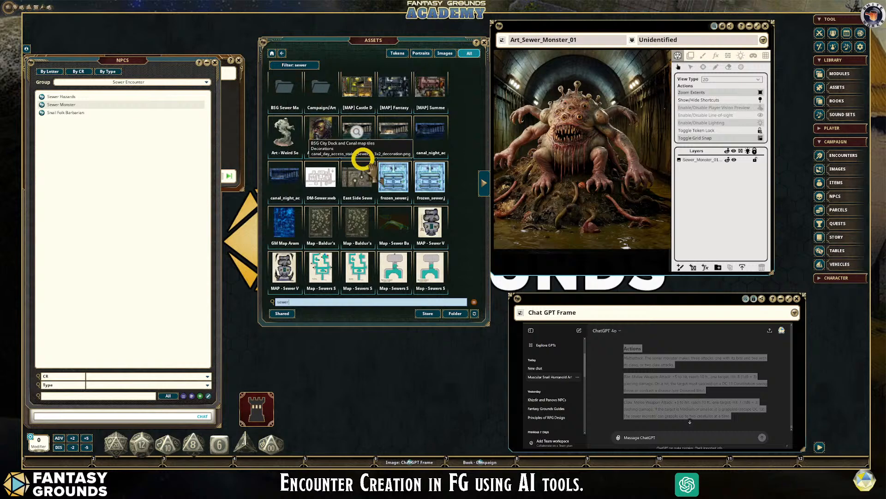
{"action": "left_click", "coordinate": [487, 184]}
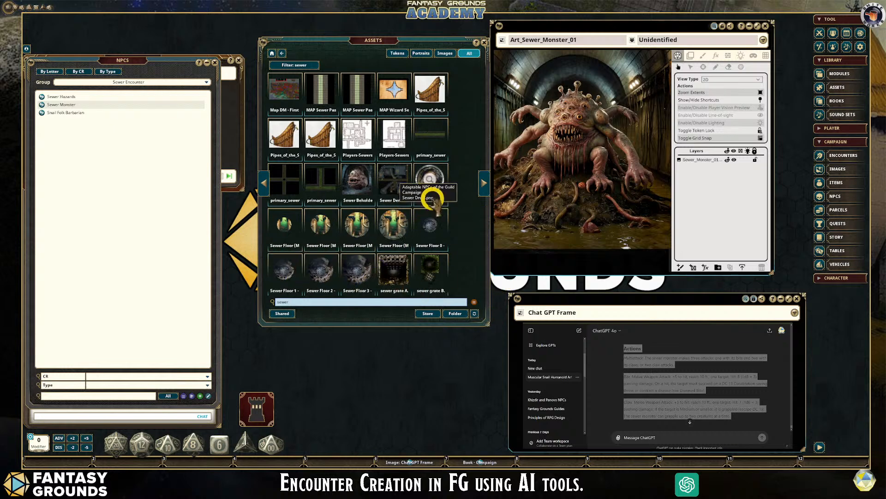
{"action": "left_click", "coordinate": [484, 184]}
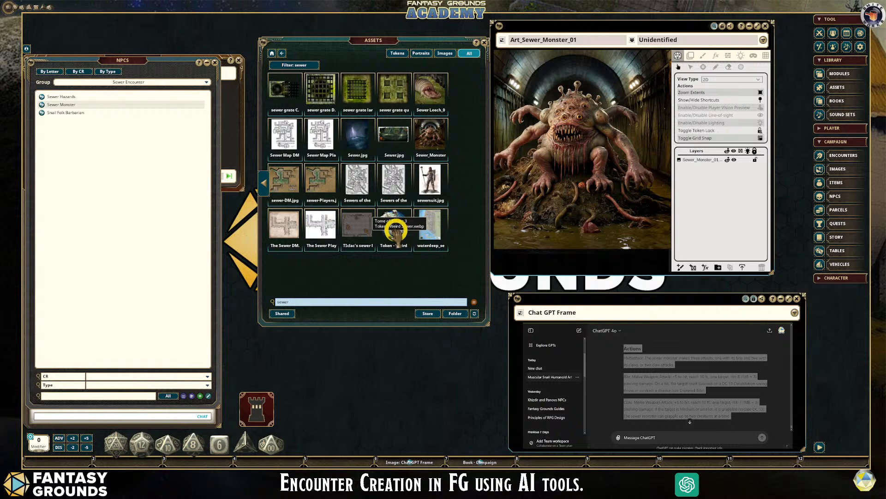
Step: Preview the dark grey sewer map in the last row and both Sewer.jpg images, closing each preview
{"action": "left_click", "coordinate": [363, 226]}
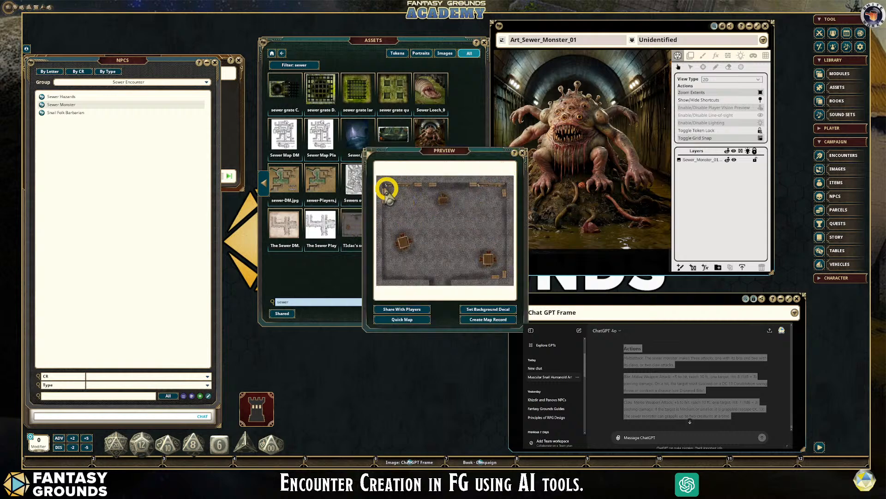
{"action": "left_click", "coordinate": [522, 153]}
{"action": "left_click", "coordinate": [323, 181]}
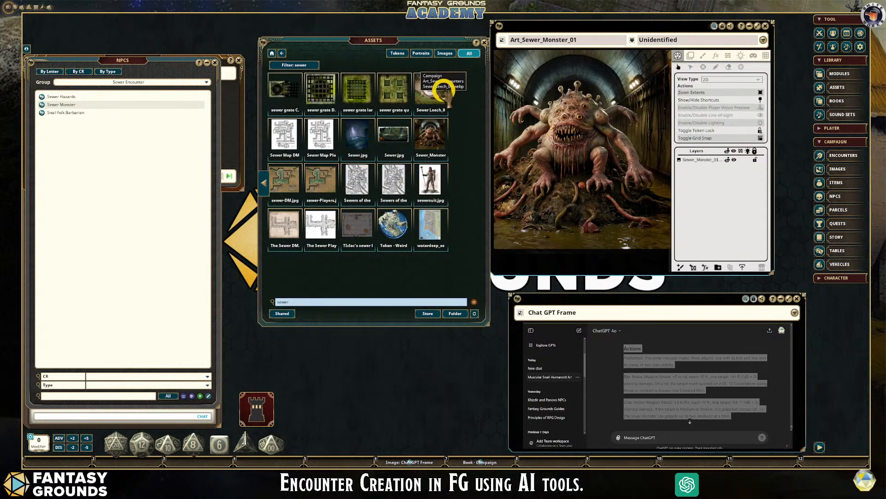
{"action": "left_click", "coordinate": [394, 132]}
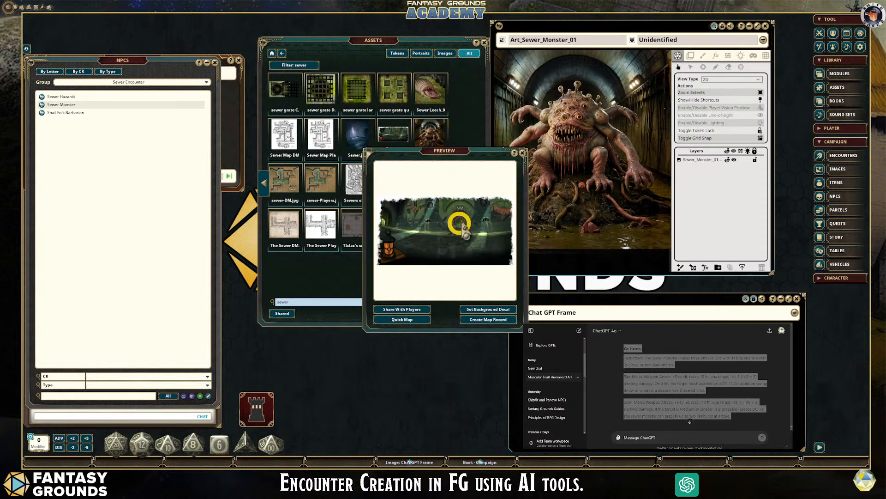
{"action": "left_click", "coordinate": [522, 153]}
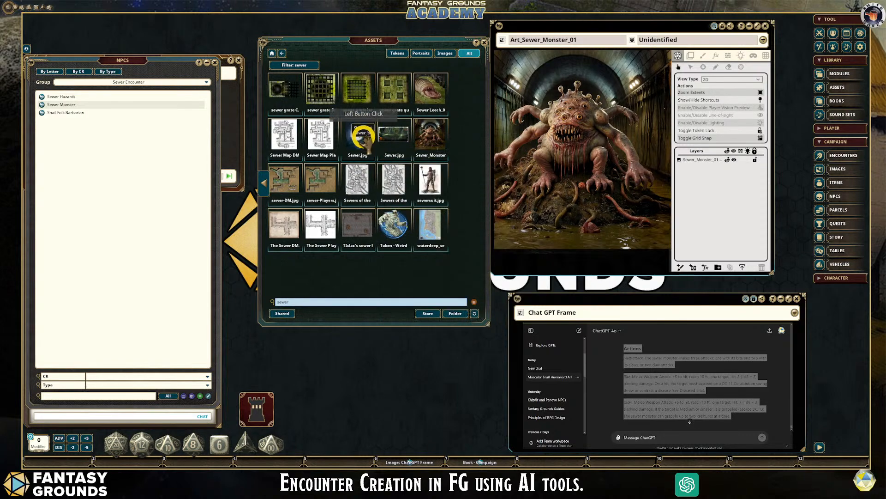
{"action": "left_click", "coordinate": [361, 137]}
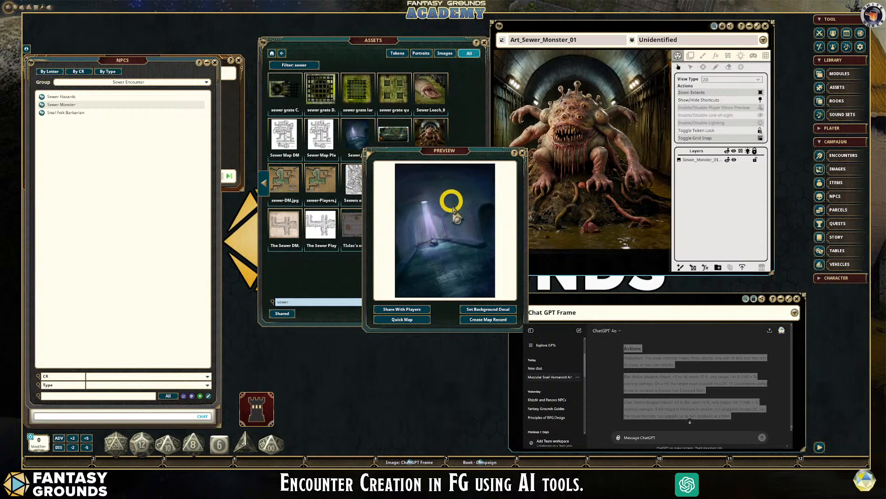
{"action": "left_click", "coordinate": [522, 152]}
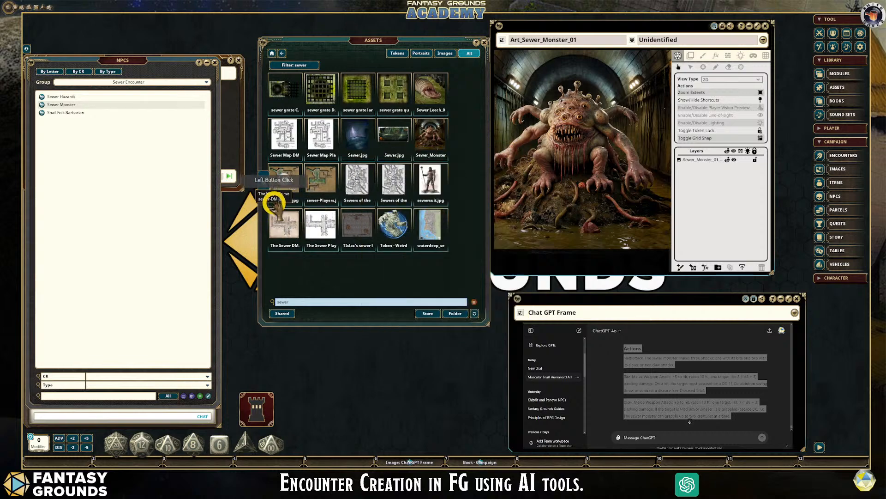
Step: Leave the "sewer" matches, limit the assets to images and search for "FG Sewer"
{"action": "left_click", "coordinate": [263, 184]}
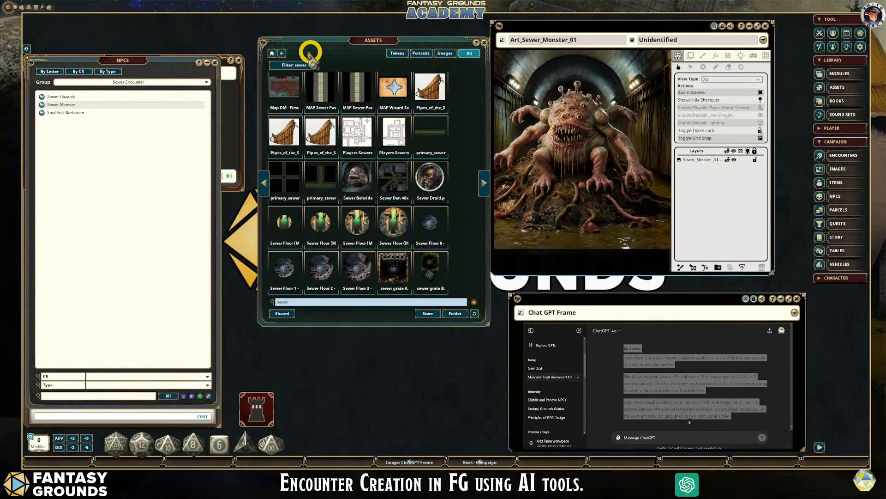
{"action": "left_click", "coordinate": [280, 52]}
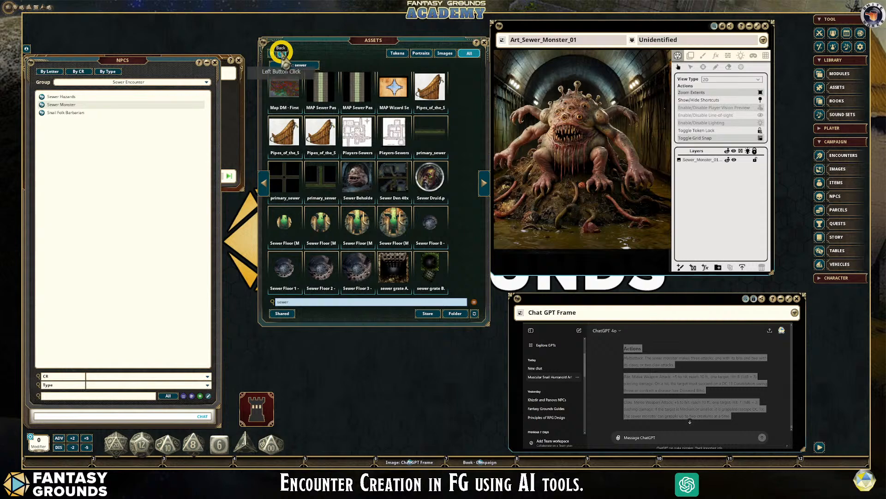
{"action": "left_click", "coordinate": [366, 75]}
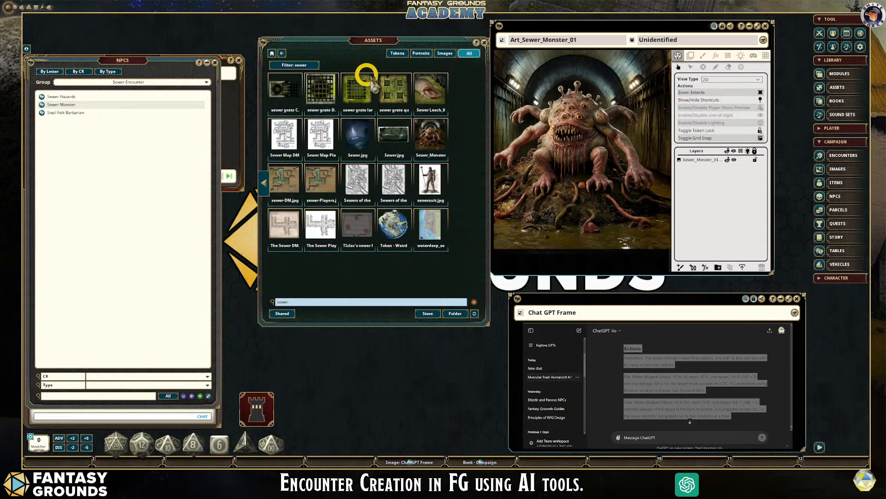
{"action": "left_click", "coordinate": [282, 53]}
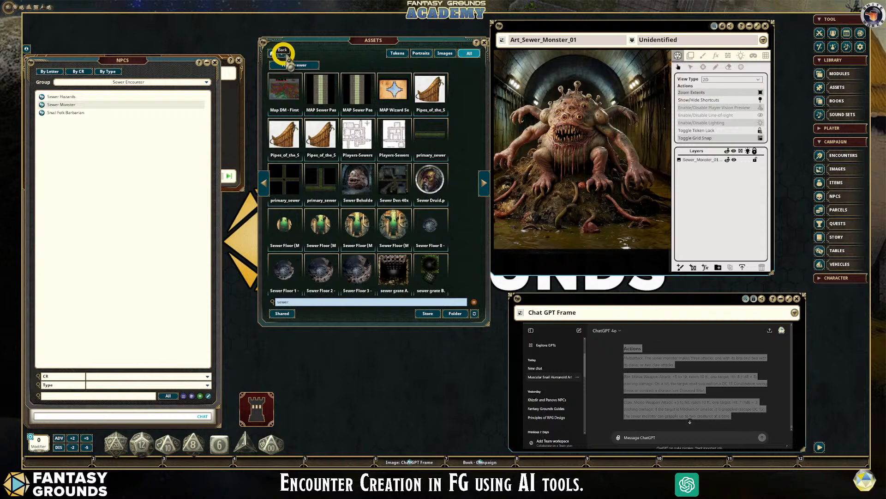
{"action": "left_click", "coordinate": [450, 55]}
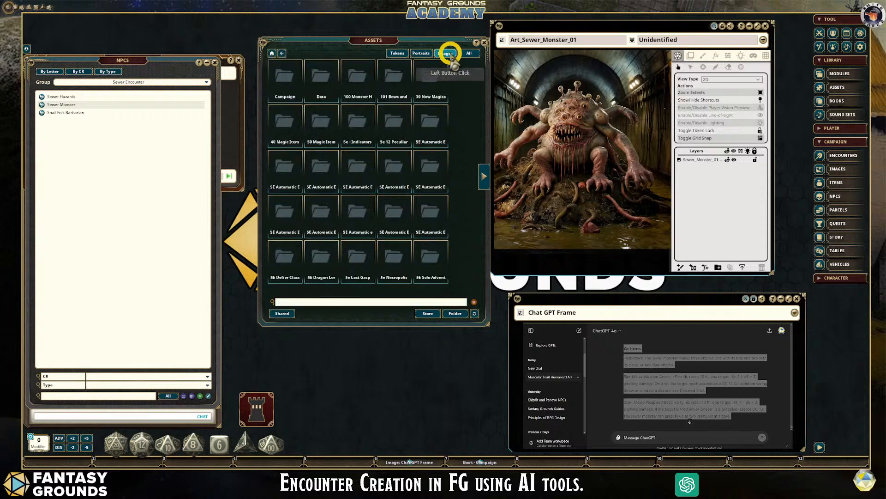
{"action": "left_click", "coordinate": [307, 301]}
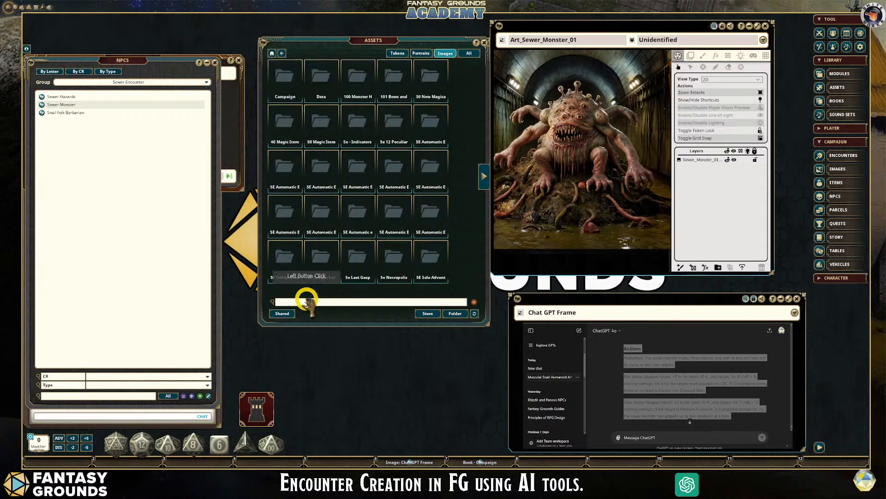
{"action": "type", "text": "FG Sewe"}
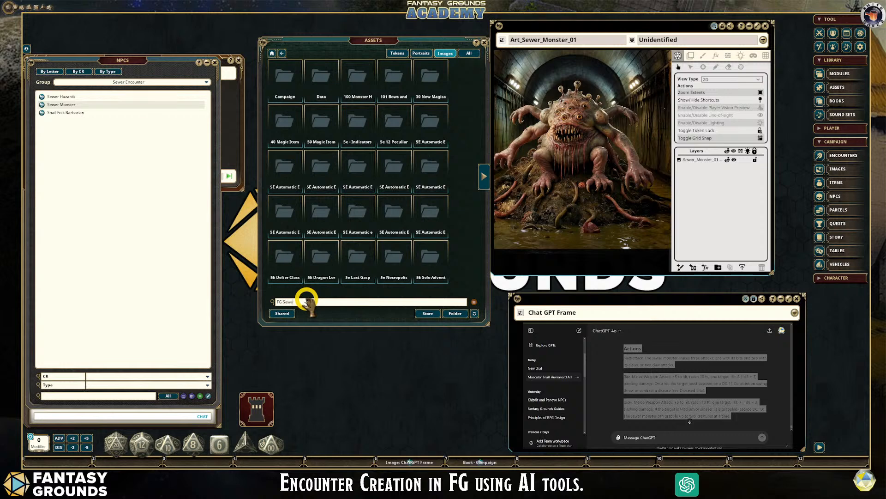
{"action": "type", "text": "r"}
{"action": "key", "text": "Return"}
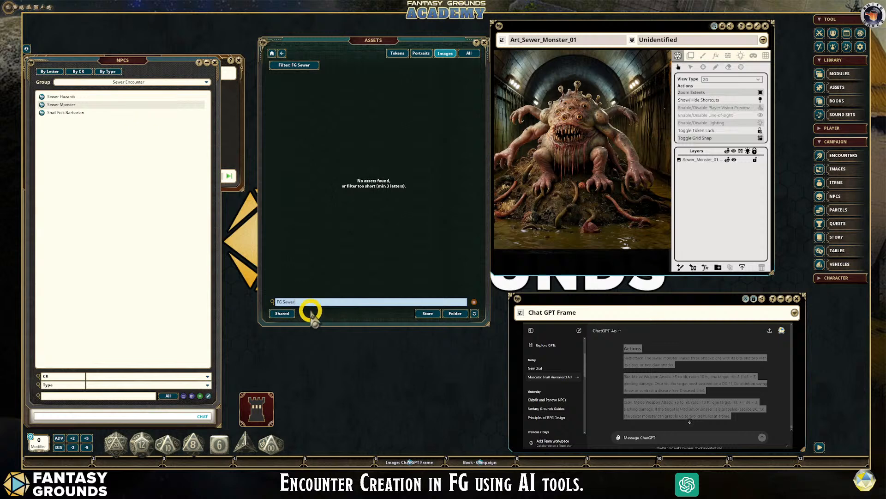
Step: Search the image assets for "Sewers" instead, then preview the East Side Sewers map and close the preview
{"action": "key", "text": "BackSpace"}
{"action": "key", "text": "shift"}
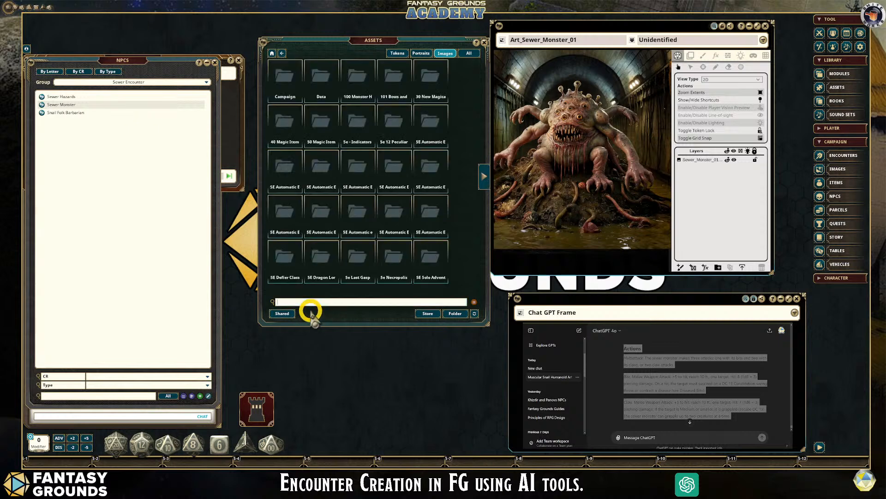
{"action": "type", "text": "S"}
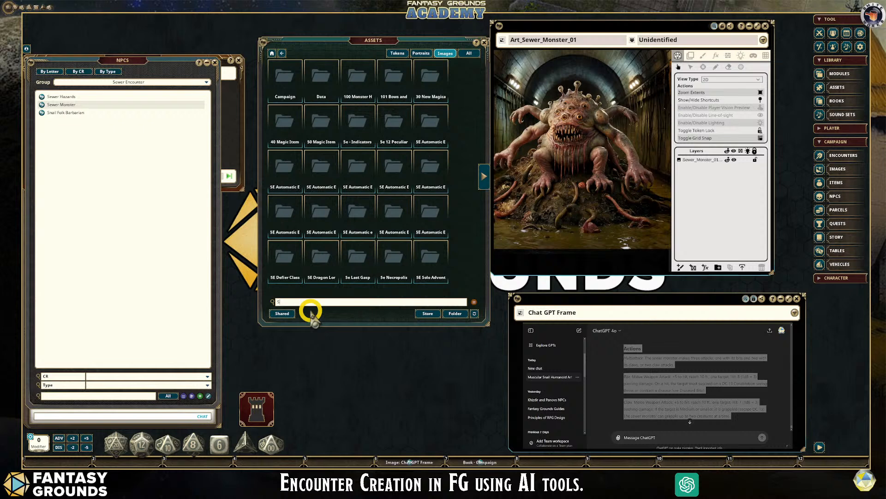
{"action": "type", "text": "S"}
{"action": "key", "text": "Return"}
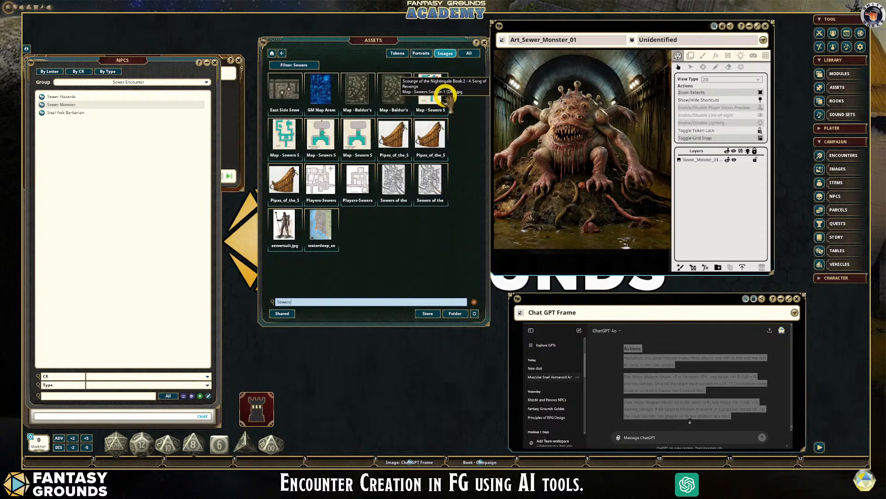
{"action": "left_click", "coordinate": [287, 86]}
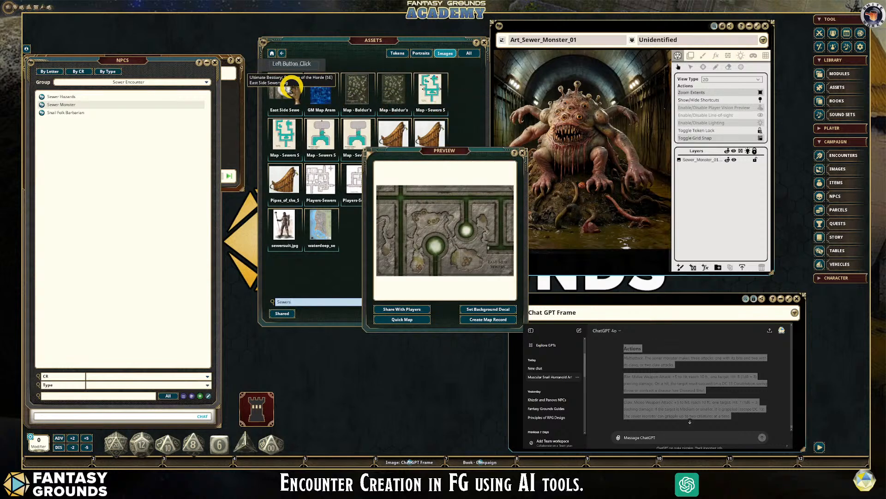
{"action": "left_click", "coordinate": [525, 156]}
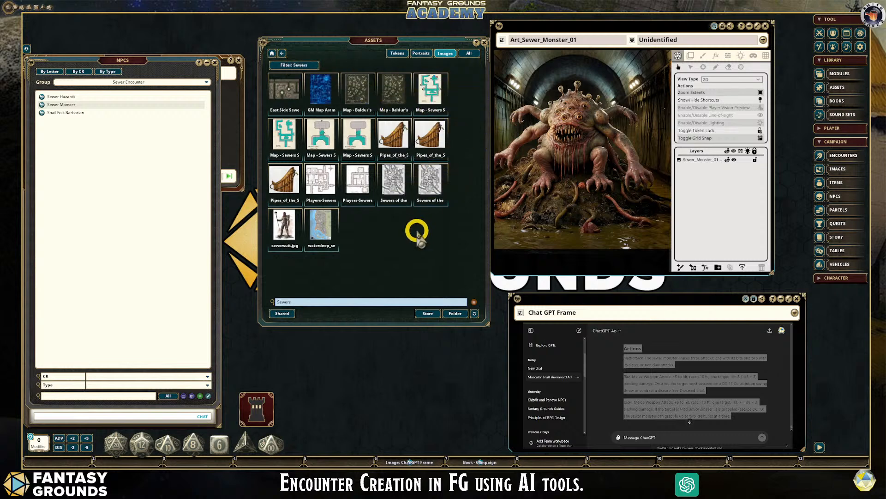
Step: Clear the "Sewers" search to return to the full list of image asset folders
{"action": "left_click", "coordinate": [309, 301]}
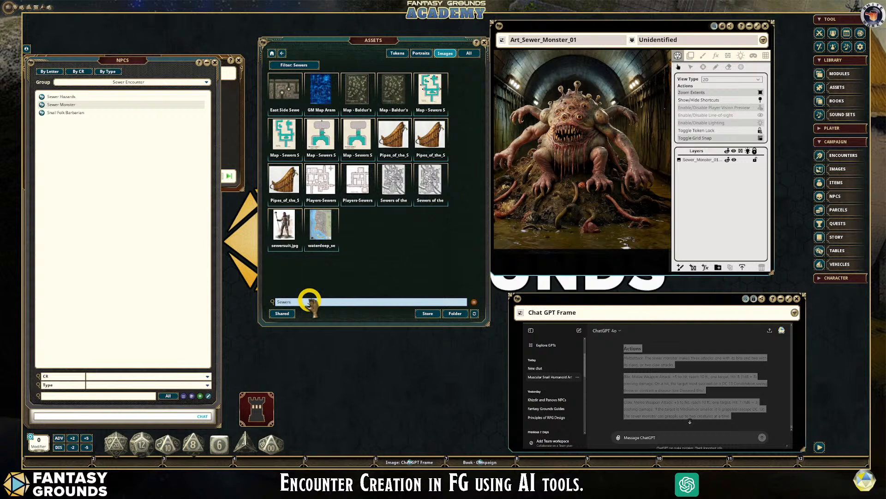
{"action": "key", "text": "BackSpace"}
{"action": "key", "text": "BackSpace"}
{"action": "key", "text": "BackSpace"}
{"action": "key", "text": "BackSpace"}
{"action": "key", "text": "BackSpace"}
{"action": "key", "text": "BackSpace"}
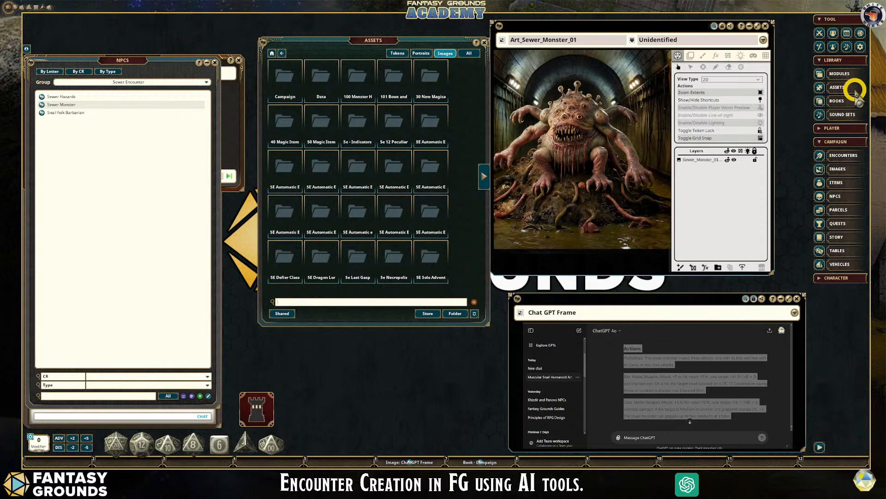
Step: Open module activation from the module library and search the available modules for "Meander"
{"action": "left_click", "coordinate": [851, 76]}
{"action": "scroll", "coordinate": [334, 360], "scroll_direction": "down", "scroll_amount": 2}
{"action": "scroll", "coordinate": [335, 359], "scroll_direction": "down", "scroll_amount": 1}
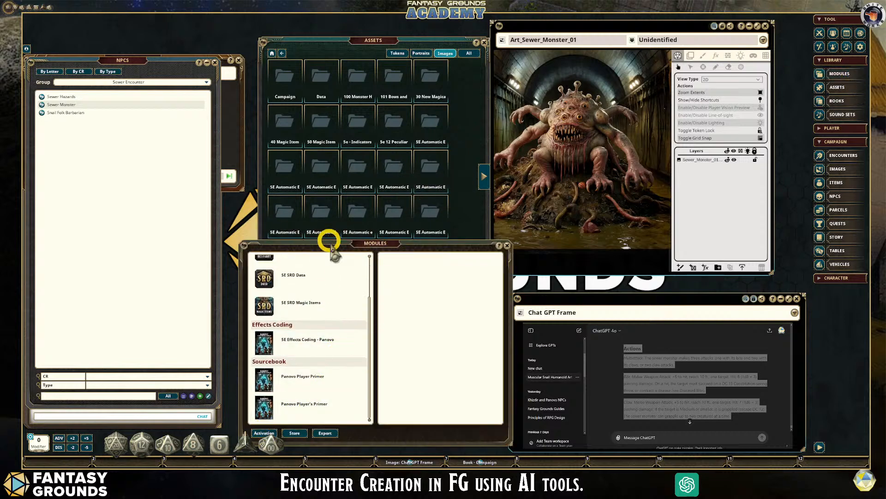
{"action": "left_click_drag", "start_coordinate": [330, 243], "coordinate": [337, 159]}
{"action": "left_click", "coordinate": [272, 349]}
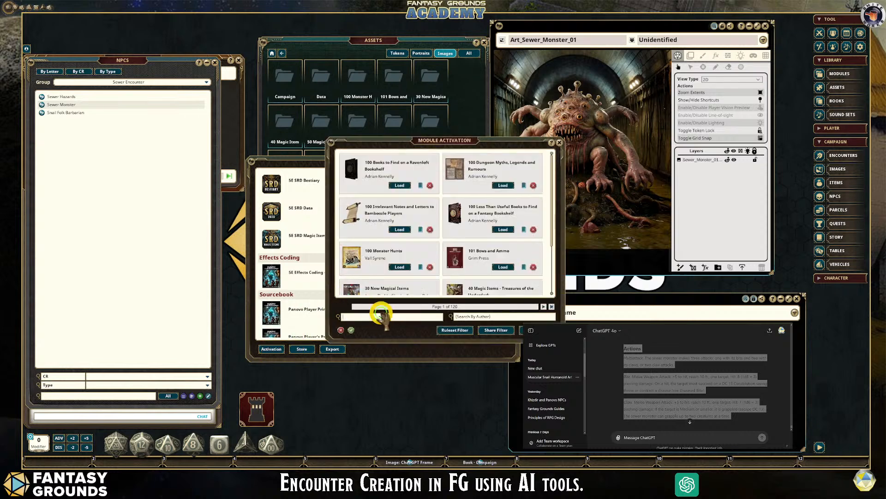
{"action": "left_click", "coordinate": [381, 316]}
{"action": "type", "text": "Mea"}
{"action": "key", "text": "Return"}
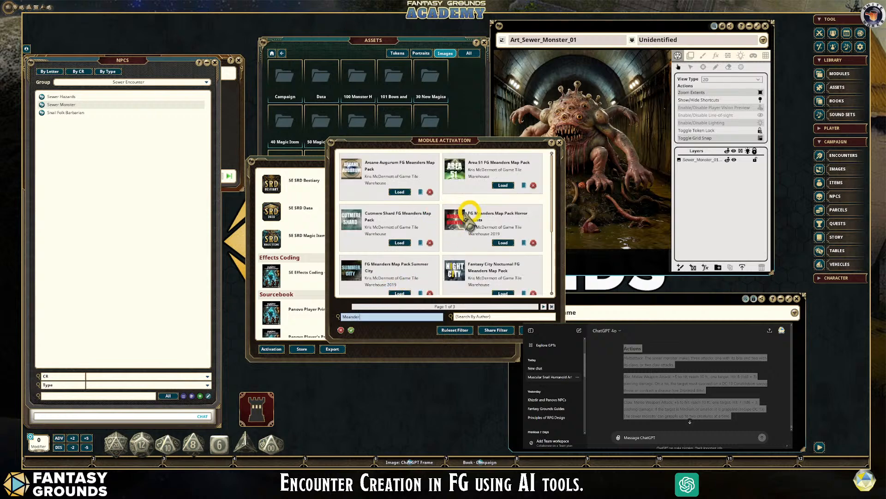
Step: Load the Meredark Jungle FG Meanders Map Pack and close the module activation window
{"action": "scroll", "coordinate": [406, 249], "scroll_direction": "down", "scroll_amount": 5}
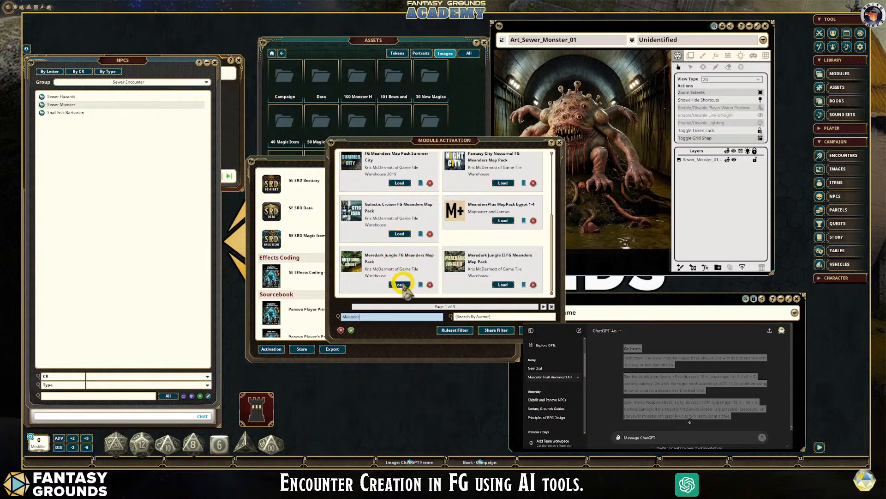
{"action": "left_click", "coordinate": [401, 285]}
{"action": "left_click", "coordinate": [400, 285]}
{"action": "left_click", "coordinate": [560, 143]}
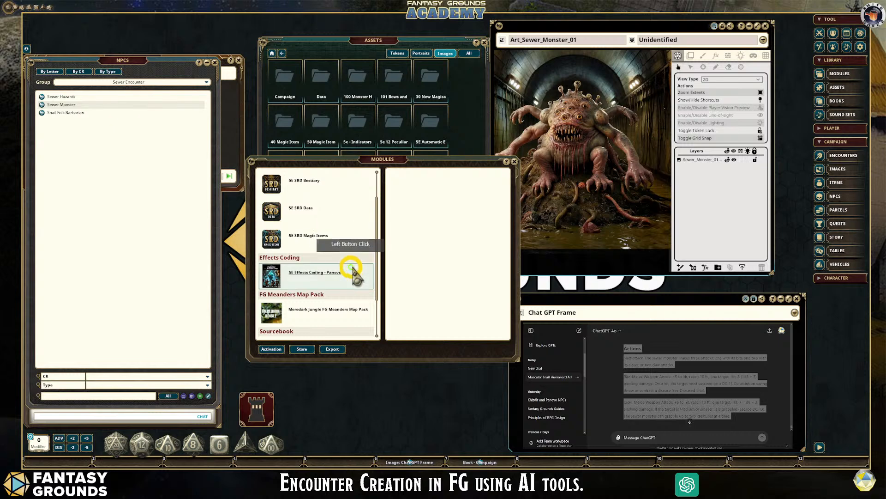
Step: Open the Images & Maps list of the Meredark Jungle map pack and place it above the Modules window
{"action": "left_click", "coordinate": [300, 305]}
{"action": "left_click", "coordinate": [393, 184]}
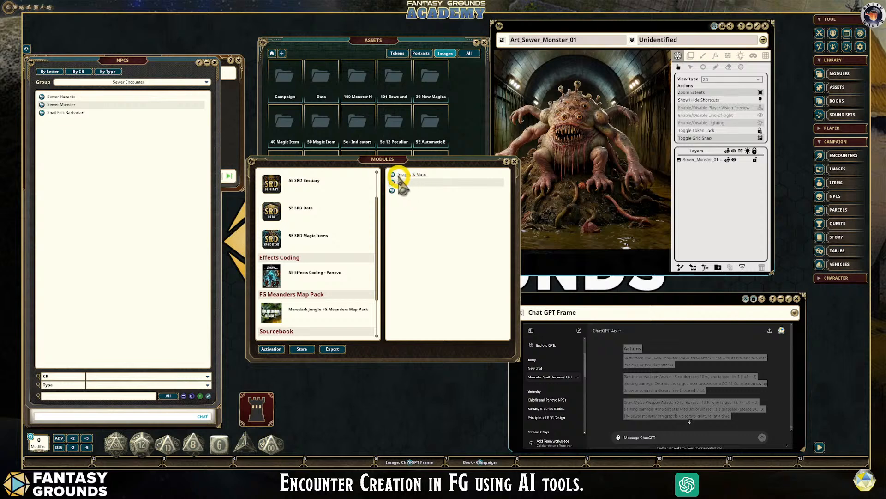
{"action": "left_click", "coordinate": [392, 176]}
{"action": "left_click_drag", "start_coordinate": [439, 167], "coordinate": [360, 74]}
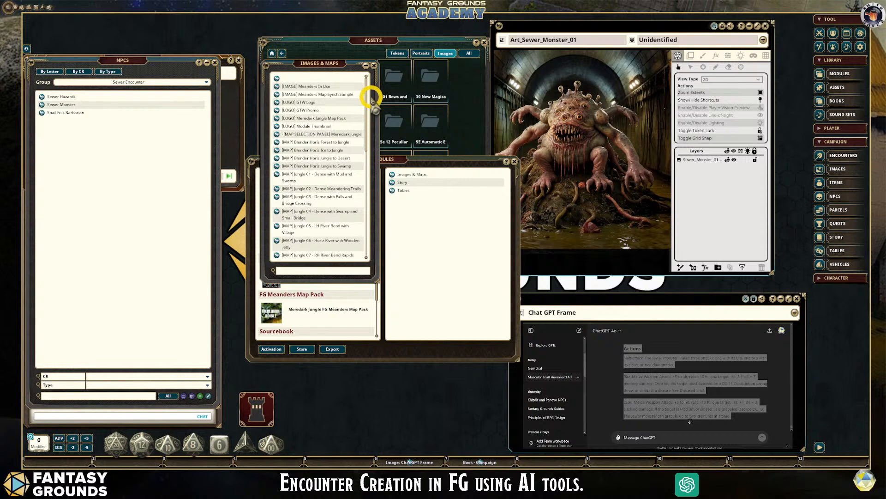
Step: Preview and close the Module Thumbnail, then open the Meredark Jungle map selection panel, enlarge its window and close the list
{"action": "left_click", "coordinate": [278, 127]}
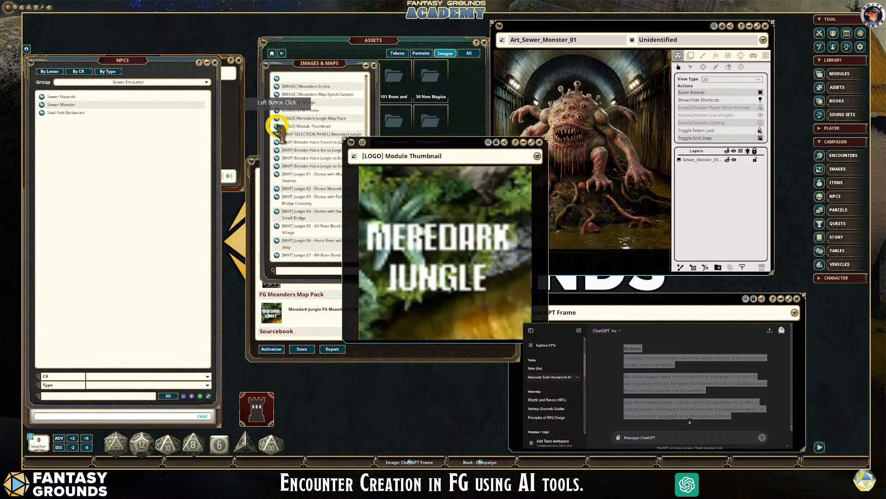
{"action": "left_click", "coordinate": [535, 148]}
{"action": "left_click", "coordinate": [276, 124]}
{"action": "left_click", "coordinate": [278, 135]}
{"action": "left_click_drag", "start_coordinate": [439, 138], "coordinate": [313, 28]}
{"action": "left_click", "coordinate": [374, 66]}
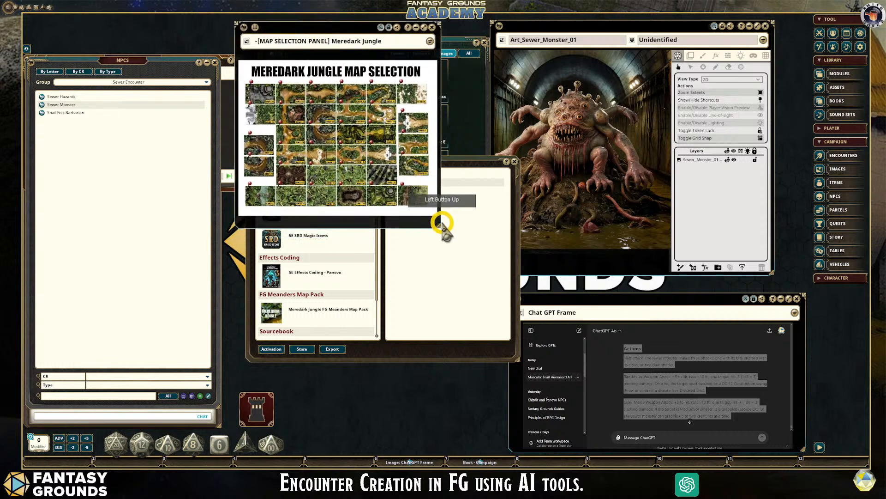
{"action": "left_click_drag", "start_coordinate": [438, 228], "coordinate": [570, 378]}
Step: Preview the Jungle 20 Mossy Cavern Riverbend and Jungle 12c River Corner Canyon maps from the selection panel, closing each preview
{"action": "scroll", "coordinate": [406, 232], "scroll_direction": "up", "scroll_amount": 5}
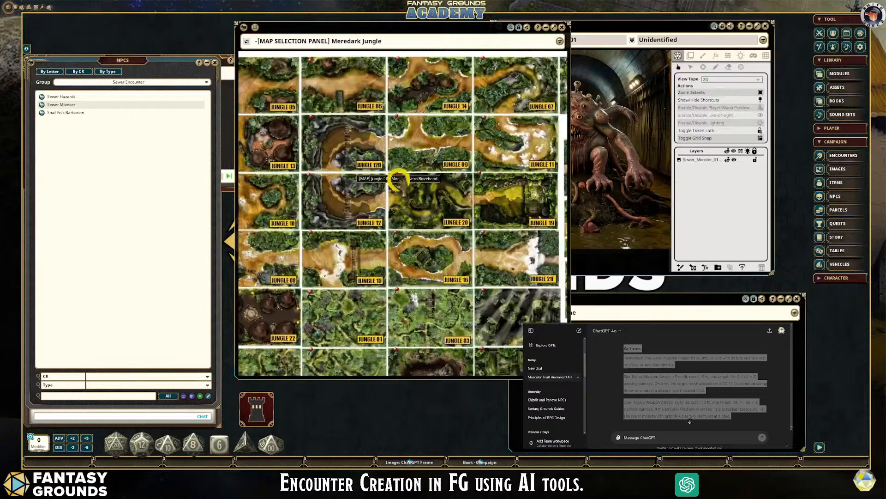
{"action": "left_click", "coordinate": [398, 173]}
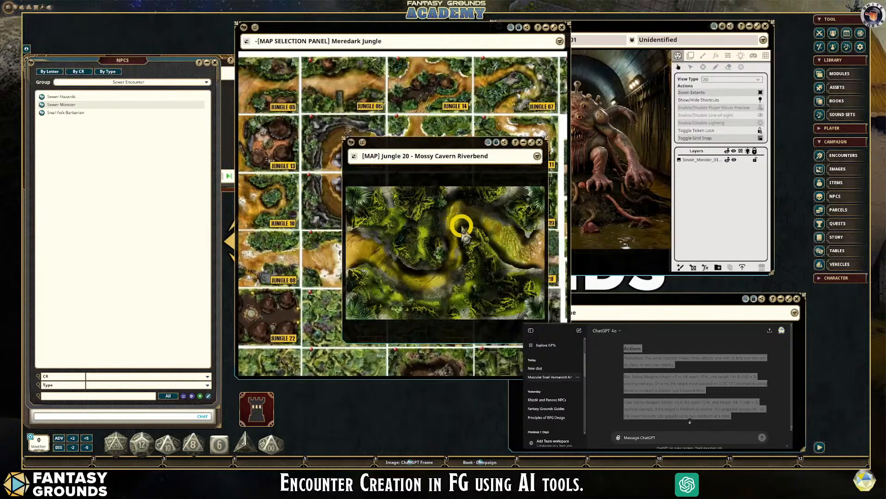
{"action": "scroll", "coordinate": [461, 223], "scroll_direction": "down", "scroll_amount": 3}
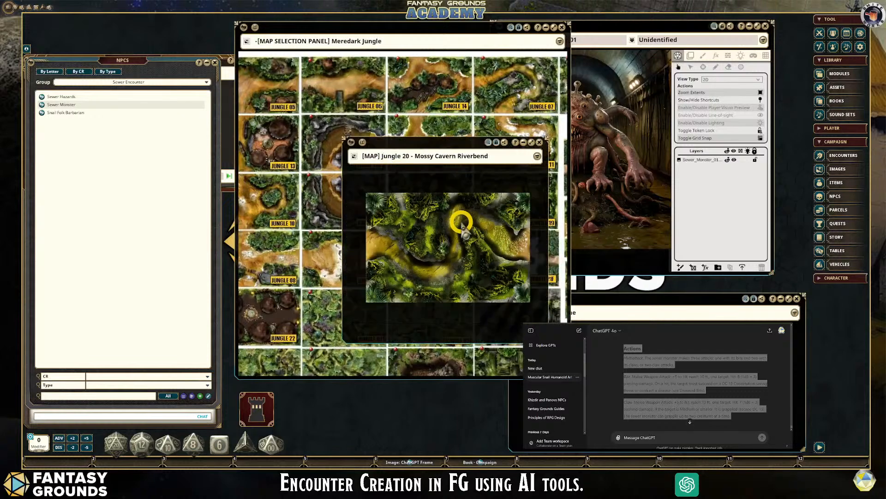
{"action": "left_click", "coordinate": [542, 143]}
{"action": "scroll", "coordinate": [402, 197], "scroll_direction": "down", "scroll_amount": 4}
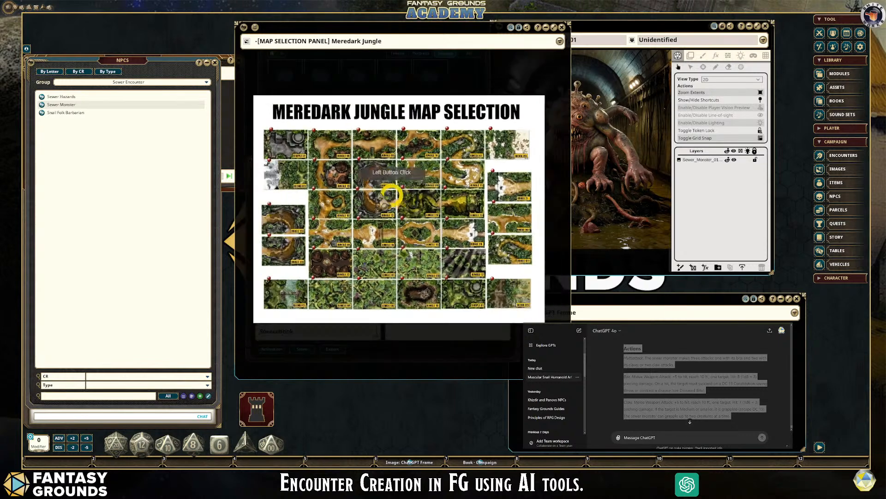
{"action": "left_click", "coordinate": [266, 205]}
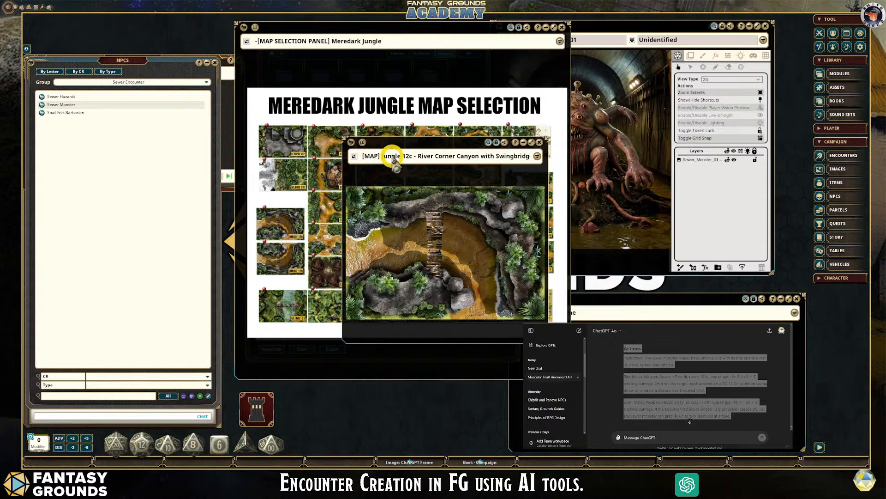
{"action": "left_click", "coordinate": [545, 142]}
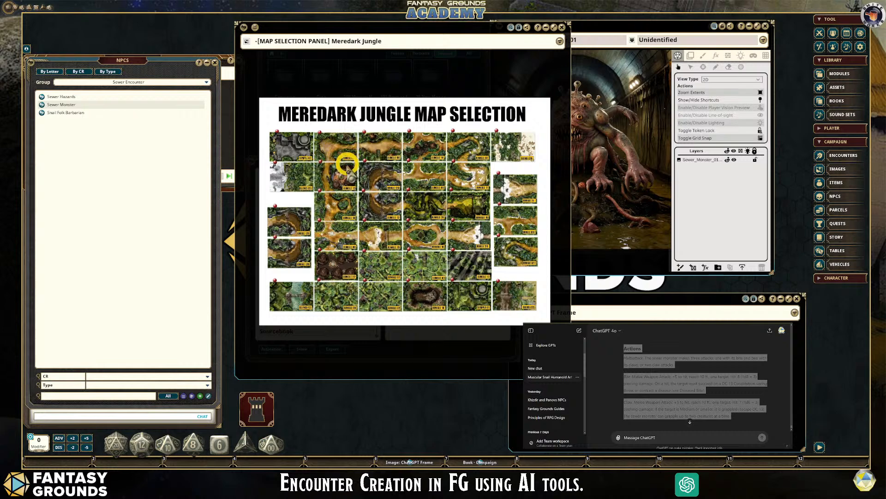
{"action": "scroll", "coordinate": [342, 166], "scroll_direction": "up", "scroll_amount": 1}
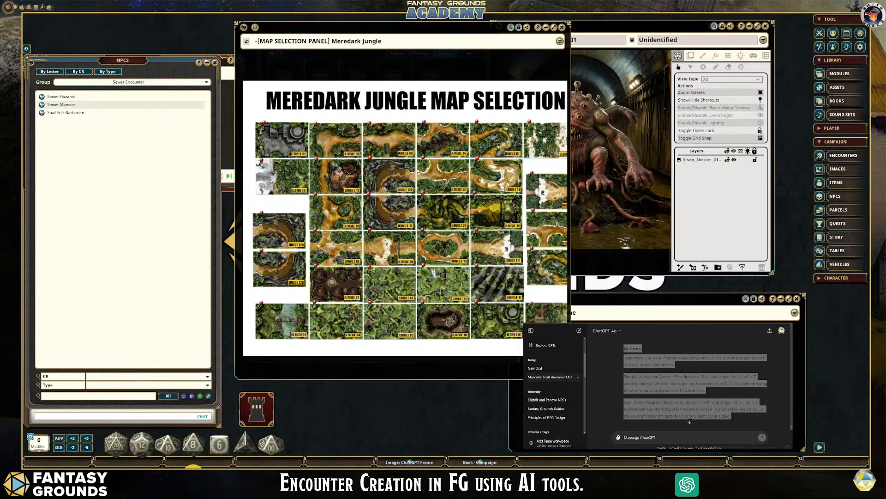
Step: Switch to the web browser, maximize a new tab in its own window and open the Fantasy Grounds website
{"action": "left_click", "coordinate": [193, 479]}
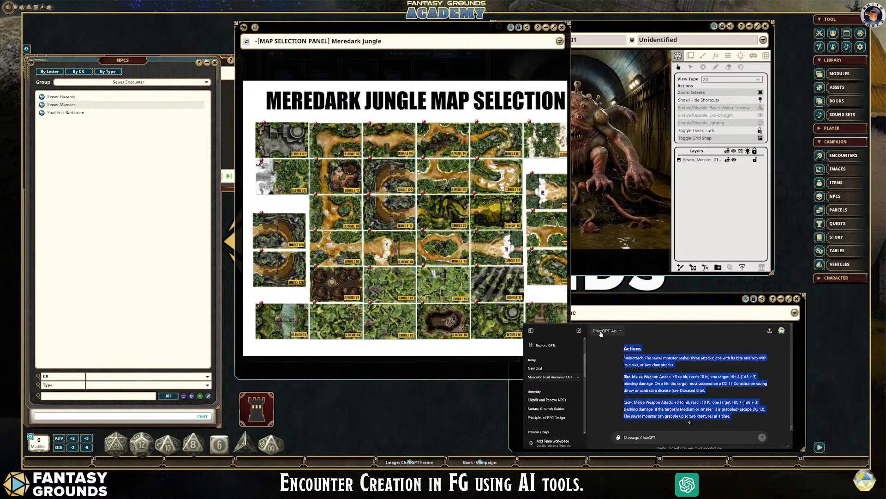
{"action": "key", "text": "ctrl+t"}
{"action": "left_click_drag", "start_coordinate": [111, 60], "coordinate": [249, 69]}
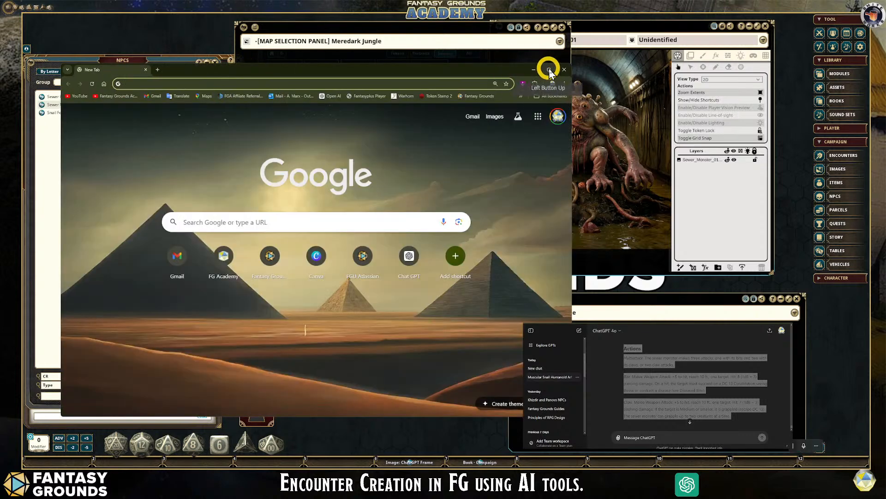
{"action": "left_click", "coordinate": [551, 69]}
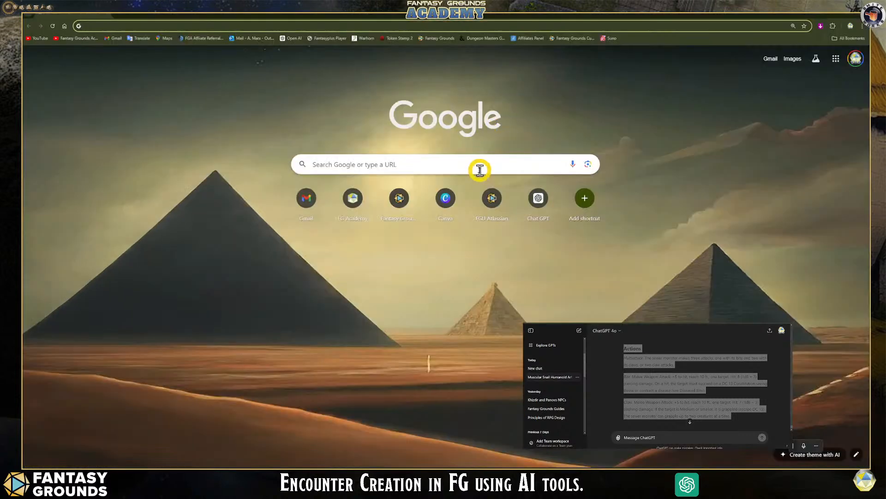
{"action": "left_click", "coordinate": [431, 39]}
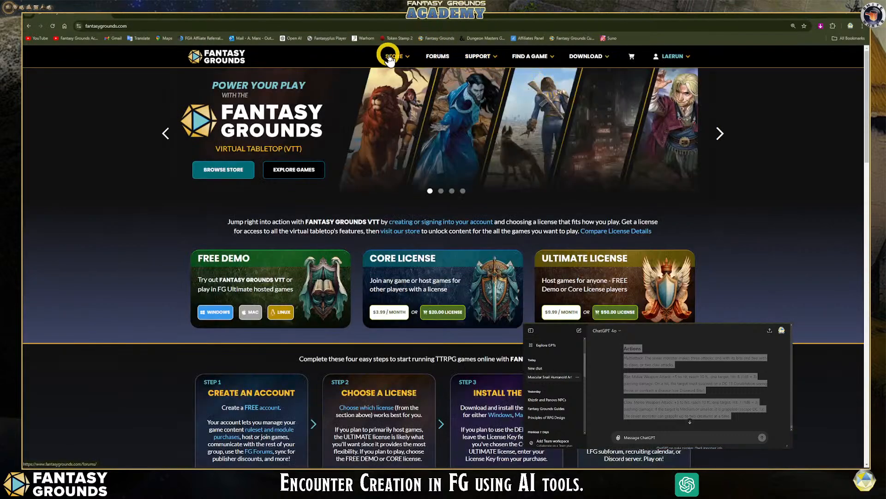
Step: Open the store's Art Subscription page and browse the map and art packs included in the subscription
{"action": "left_click", "coordinate": [411, 59]}
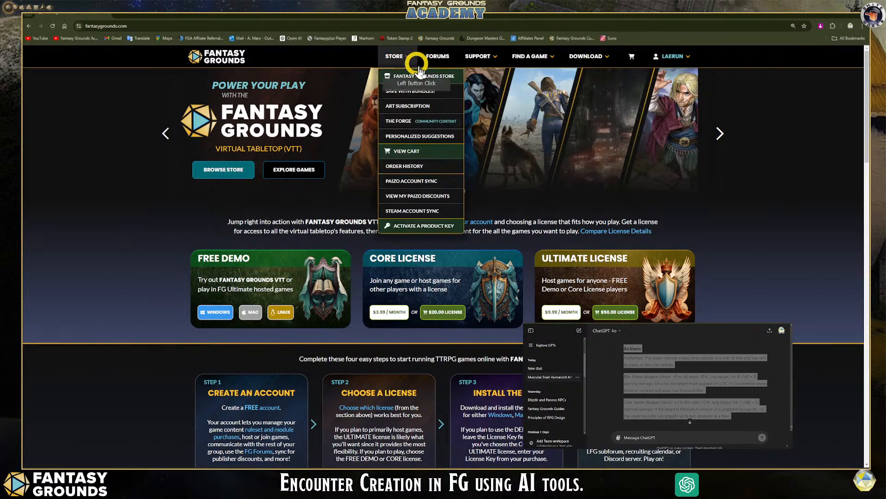
{"action": "left_click", "coordinate": [427, 108]}
{"action": "left_click", "coordinate": [480, 295]}
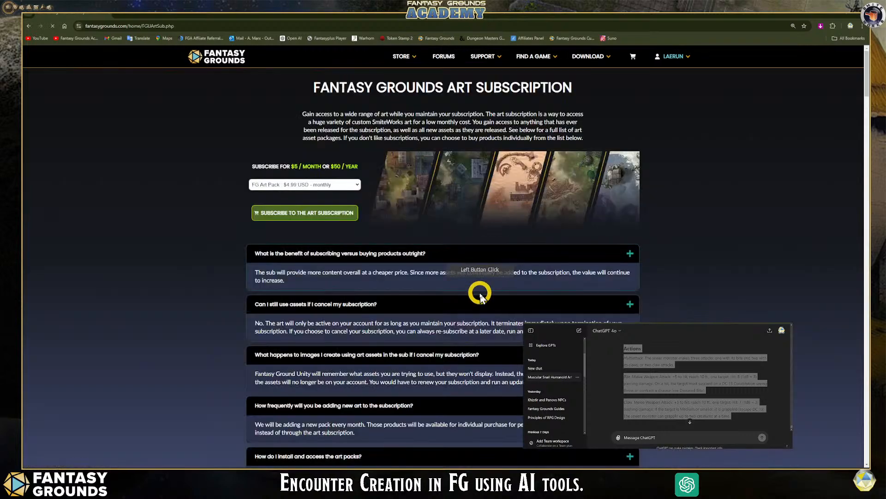
{"action": "scroll", "coordinate": [480, 296], "scroll_direction": "down", "scroll_amount": 15}
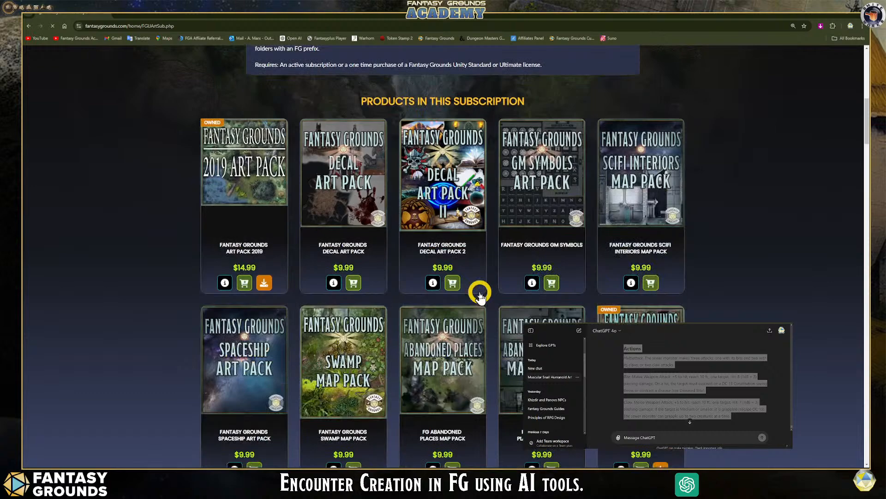
{"action": "scroll", "coordinate": [480, 295], "scroll_direction": "down", "scroll_amount": 2}
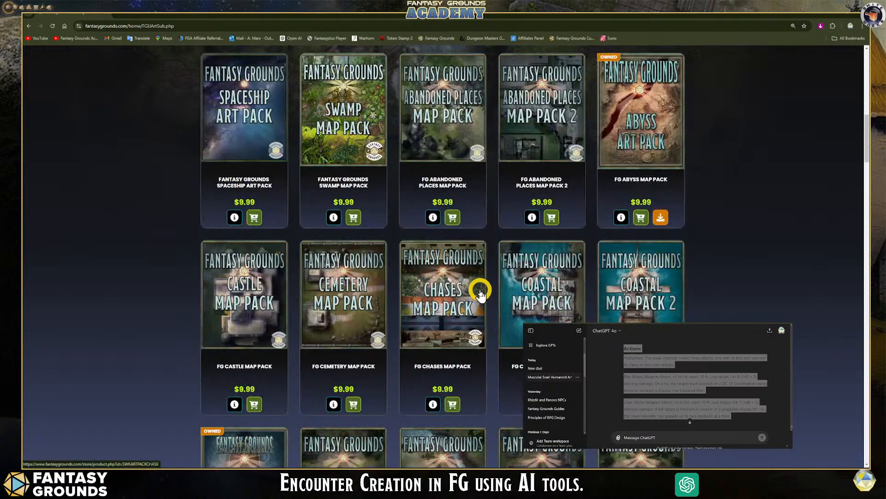
{"action": "scroll", "coordinate": [480, 295], "scroll_direction": "down", "scroll_amount": 2}
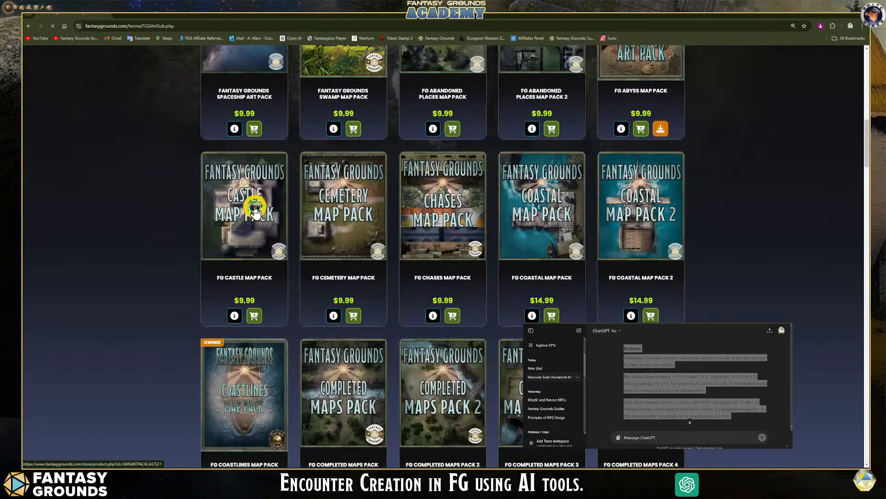
Step: Open the FG Castle Map Pack product page and look through all its preview screenshots and description
{"action": "left_click", "coordinate": [256, 210]}
{"action": "scroll", "coordinate": [423, 204], "scroll_direction": "up", "scroll_amount": 1}
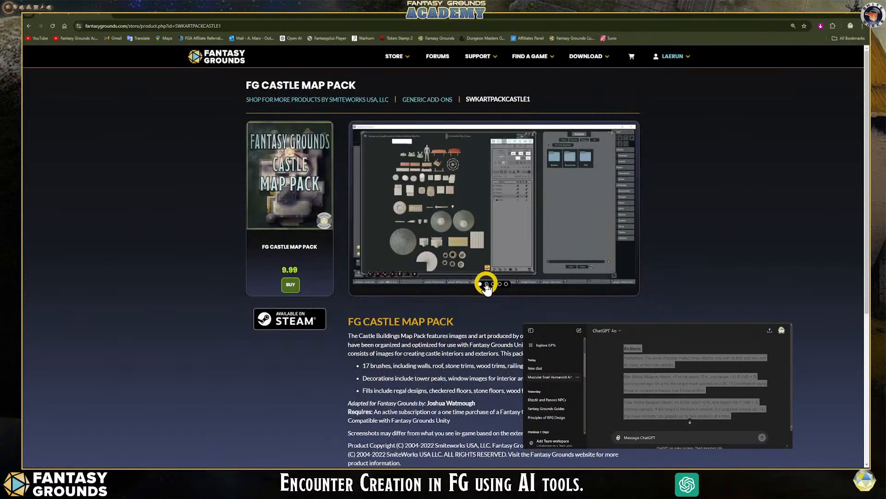
{"action": "left_click", "coordinate": [486, 284]}
{"action": "left_click", "coordinate": [494, 284]}
{"action": "left_click", "coordinate": [499, 284]}
{"action": "left_click", "coordinate": [506, 284]}
{"action": "left_click", "coordinate": [430, 160]}
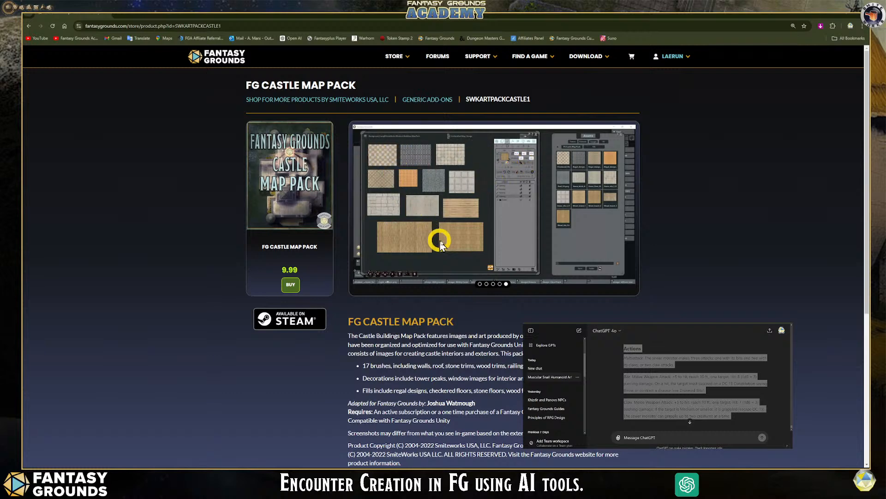
{"action": "scroll", "coordinate": [445, 237], "scroll_direction": "down", "scroll_amount": 2}
{"action": "scroll", "coordinate": [444, 237], "scroll_direction": "up", "scroll_amount": 2}
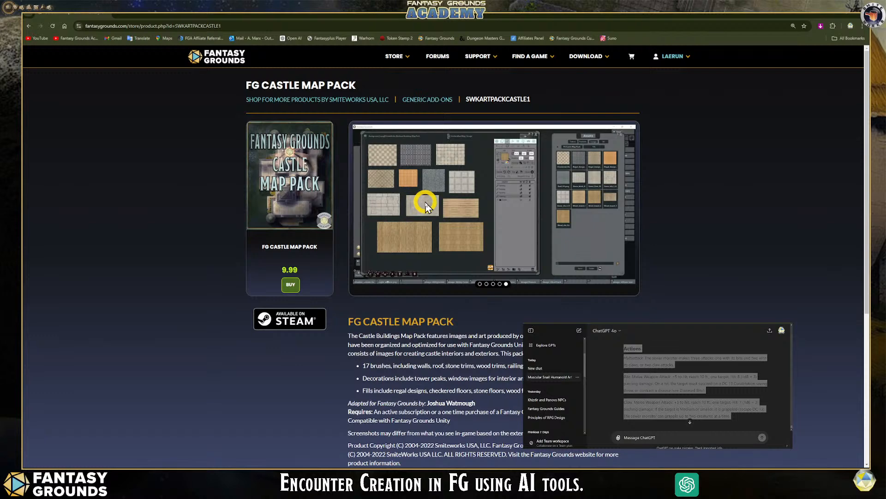
{"action": "scroll", "coordinate": [429, 203], "scroll_direction": "down", "scroll_amount": 2}
{"action": "scroll", "coordinate": [429, 204], "scroll_direction": "up", "scroll_amount": 2}
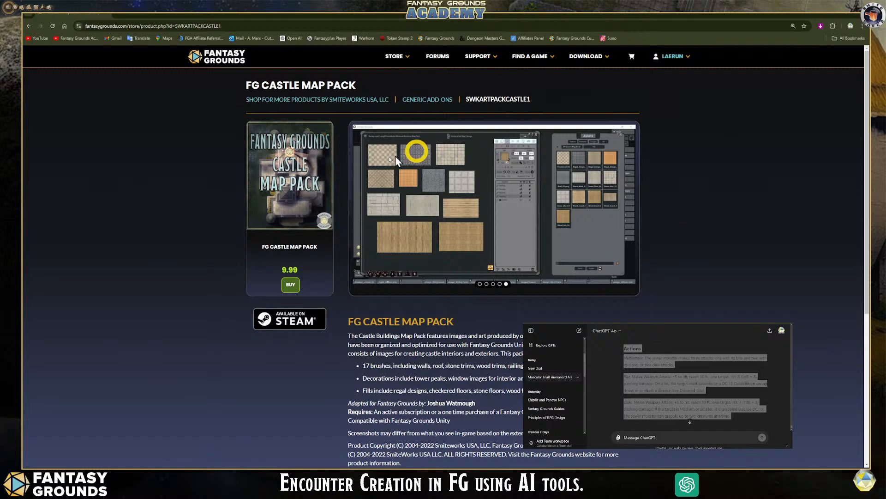
Step: Return to Fantasy Grounds, close the Meredark Jungle selection panel and the Modules window, and reposition the Assets window
{"action": "left_click", "coordinate": [107, 15]}
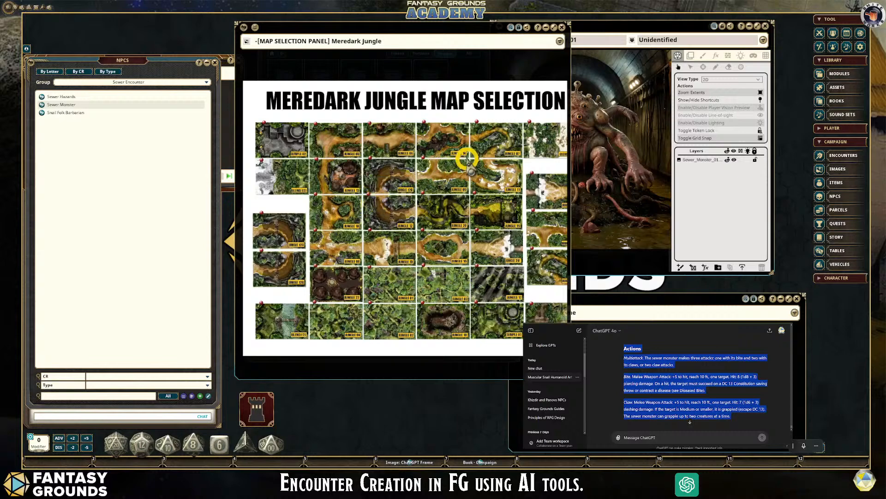
{"action": "left_click", "coordinate": [562, 27]}
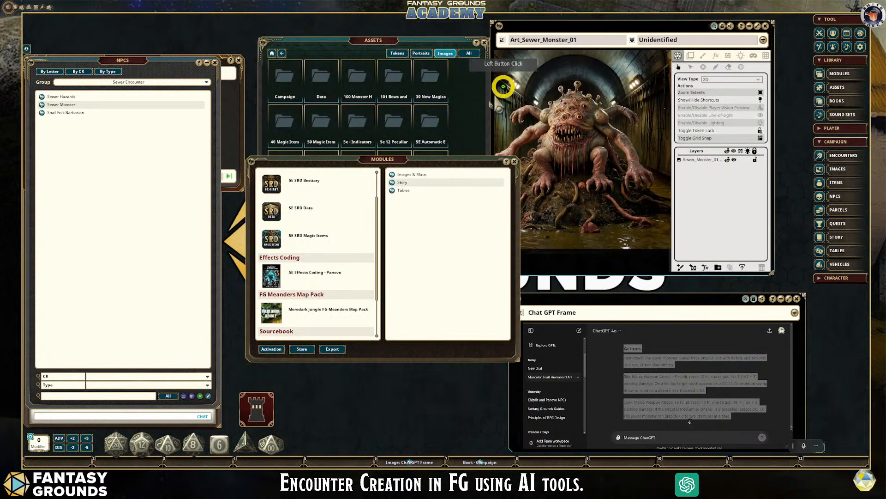
{"action": "left_click", "coordinate": [514, 162]}
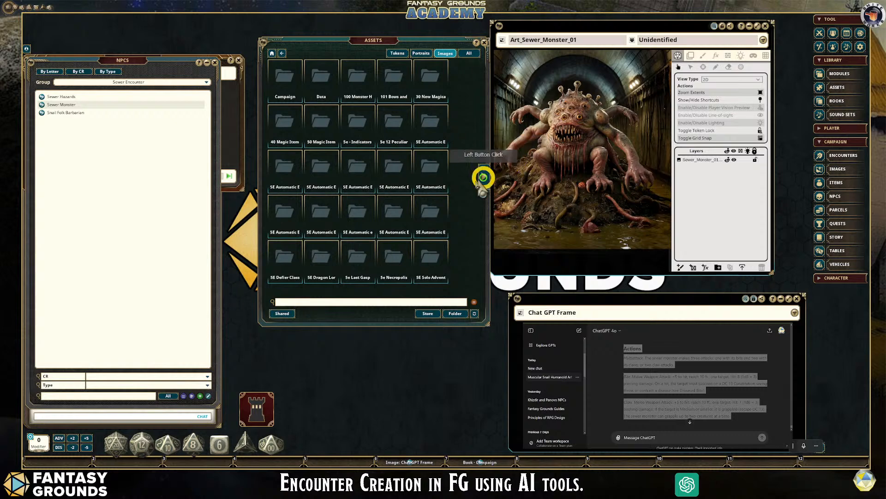
{"action": "left_click_drag", "start_coordinate": [377, 45], "coordinate": [363, 32]}
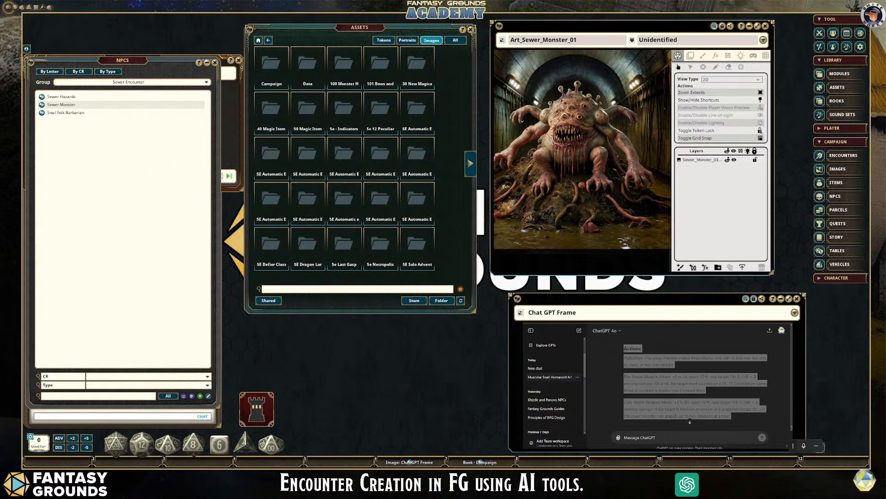
{"action": "key", "text": "alt+Tab"}
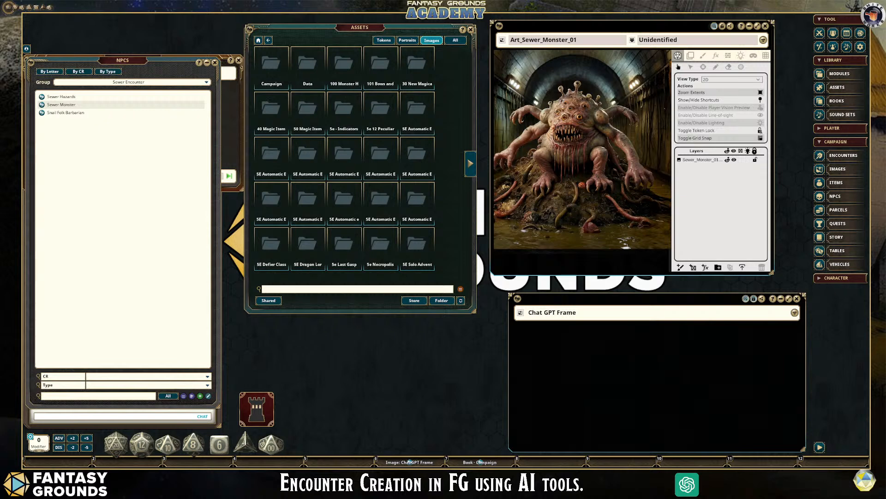